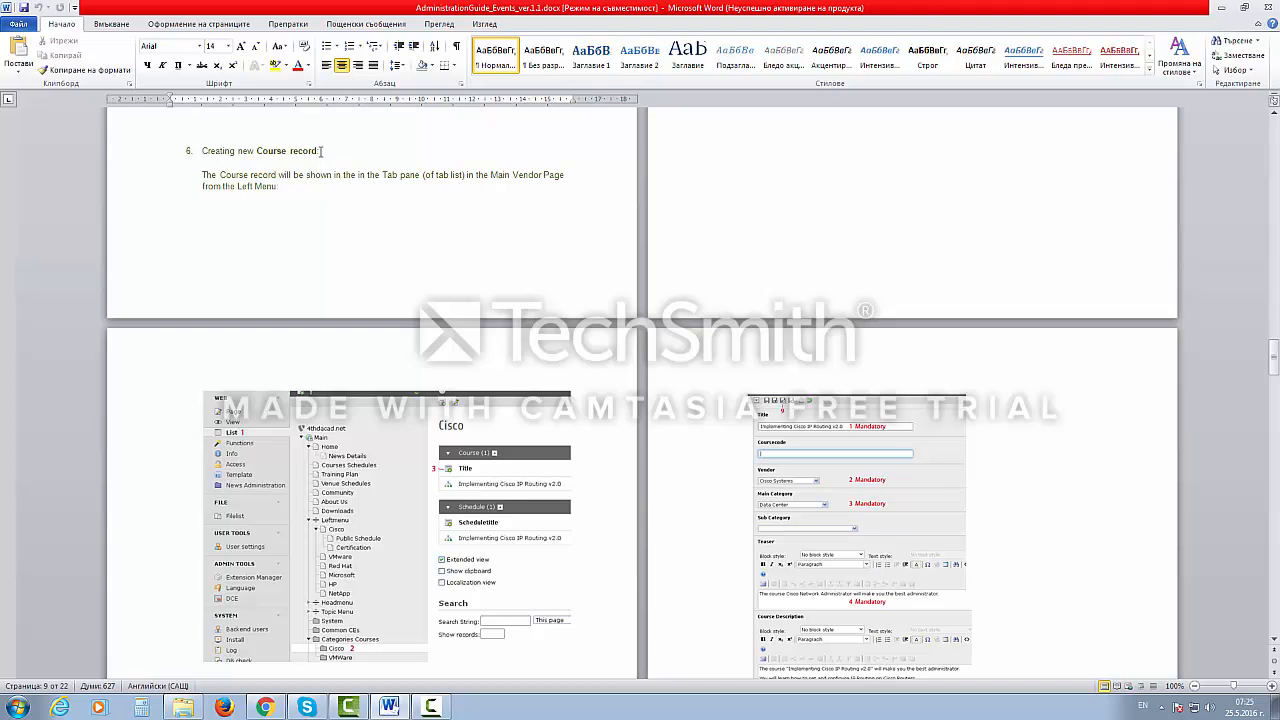
pyautogui.scroll(-2, 420, 488)
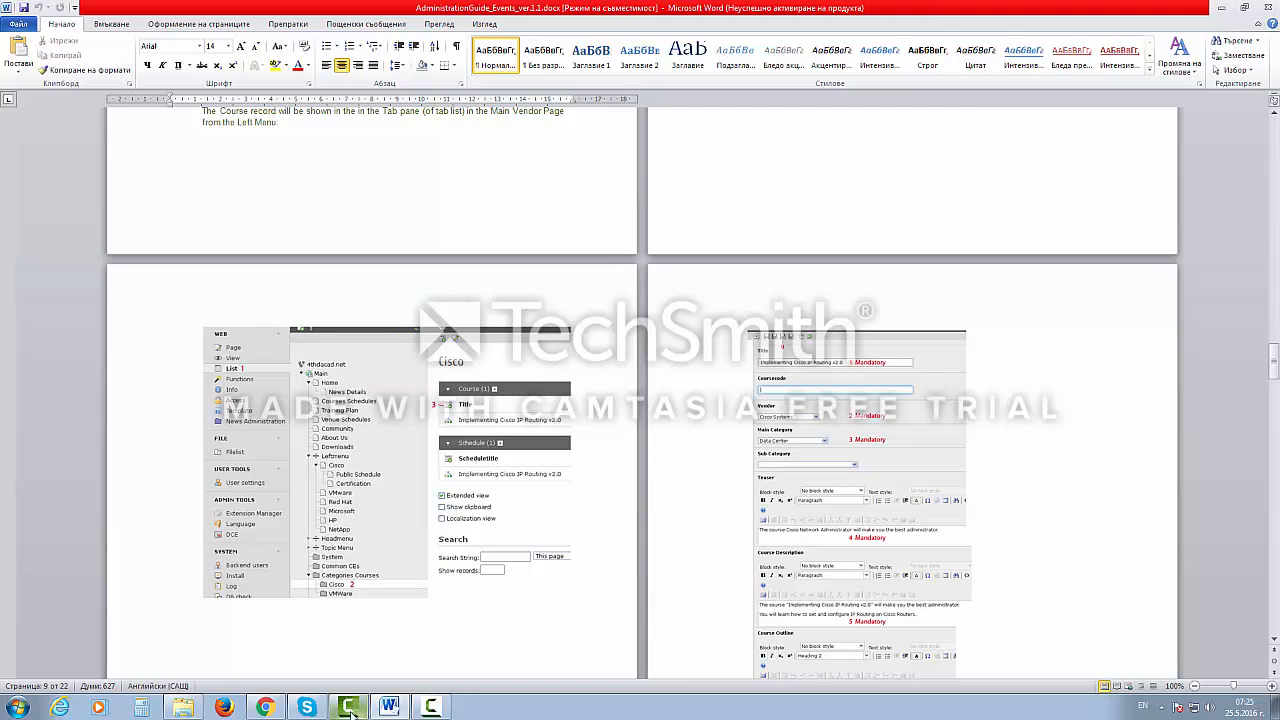
pyautogui.click(266, 710)
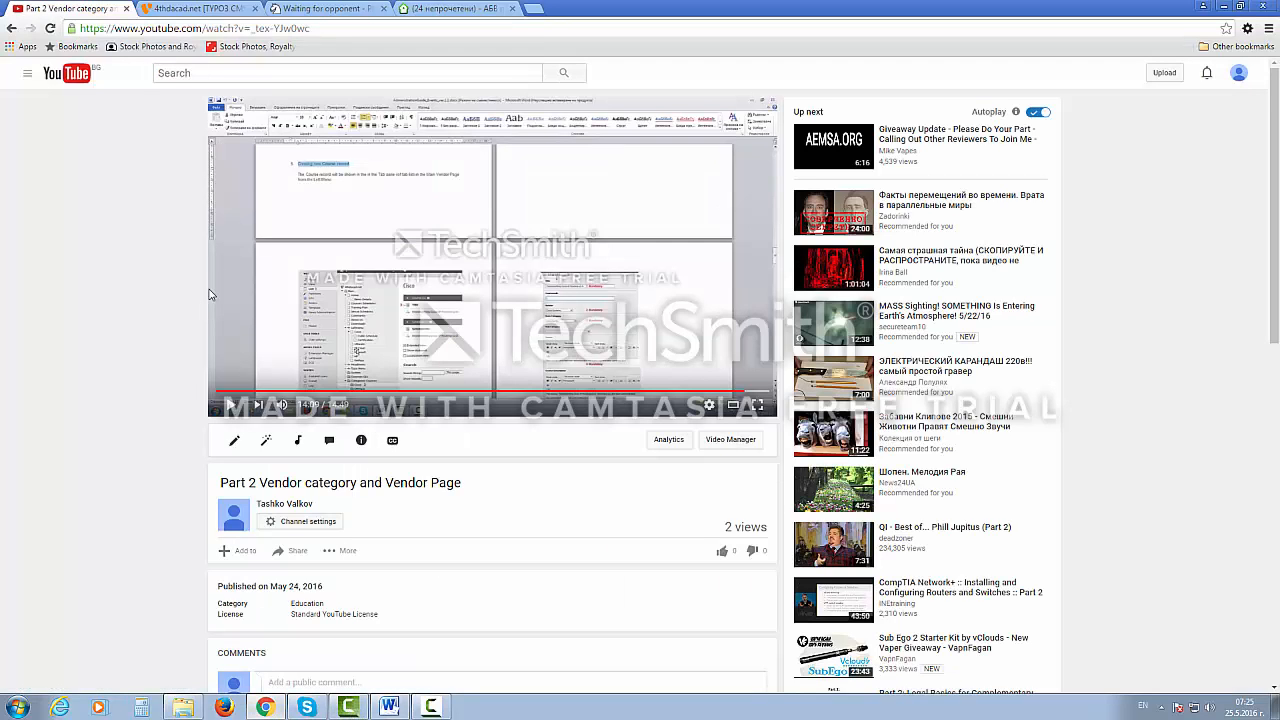
pyautogui.click(214, 10)
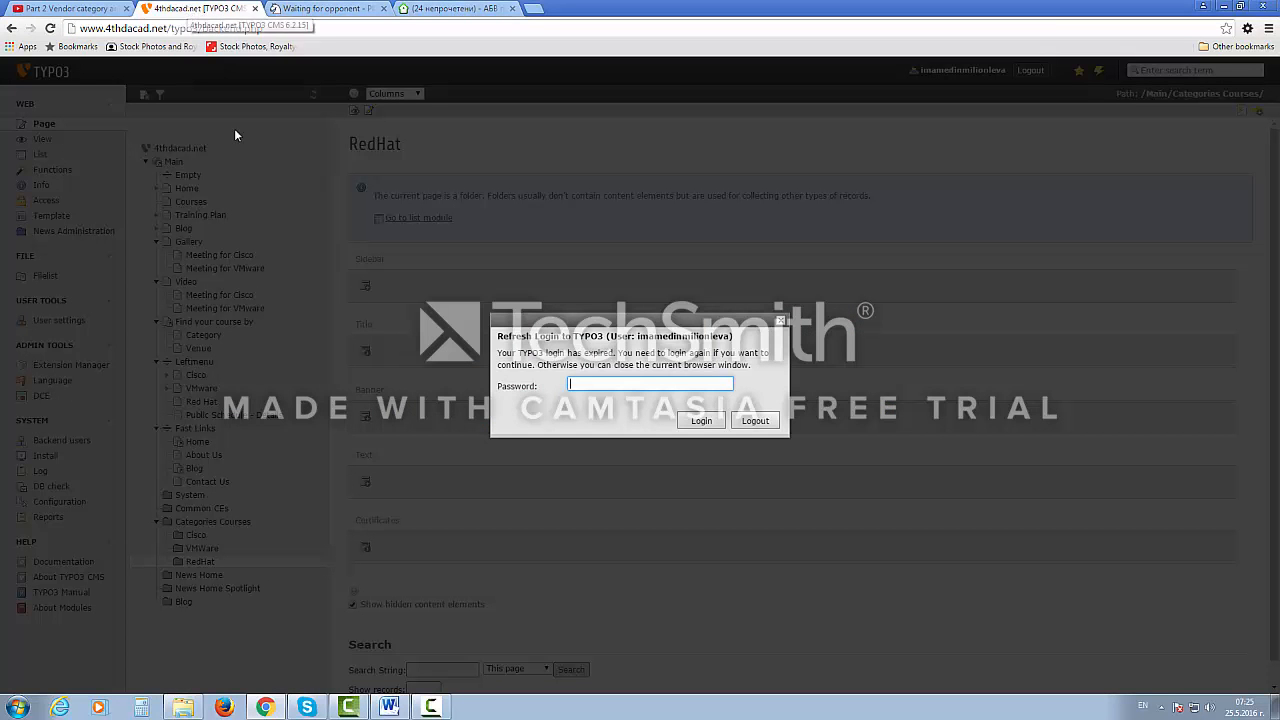
pyautogui.click(67, 10)
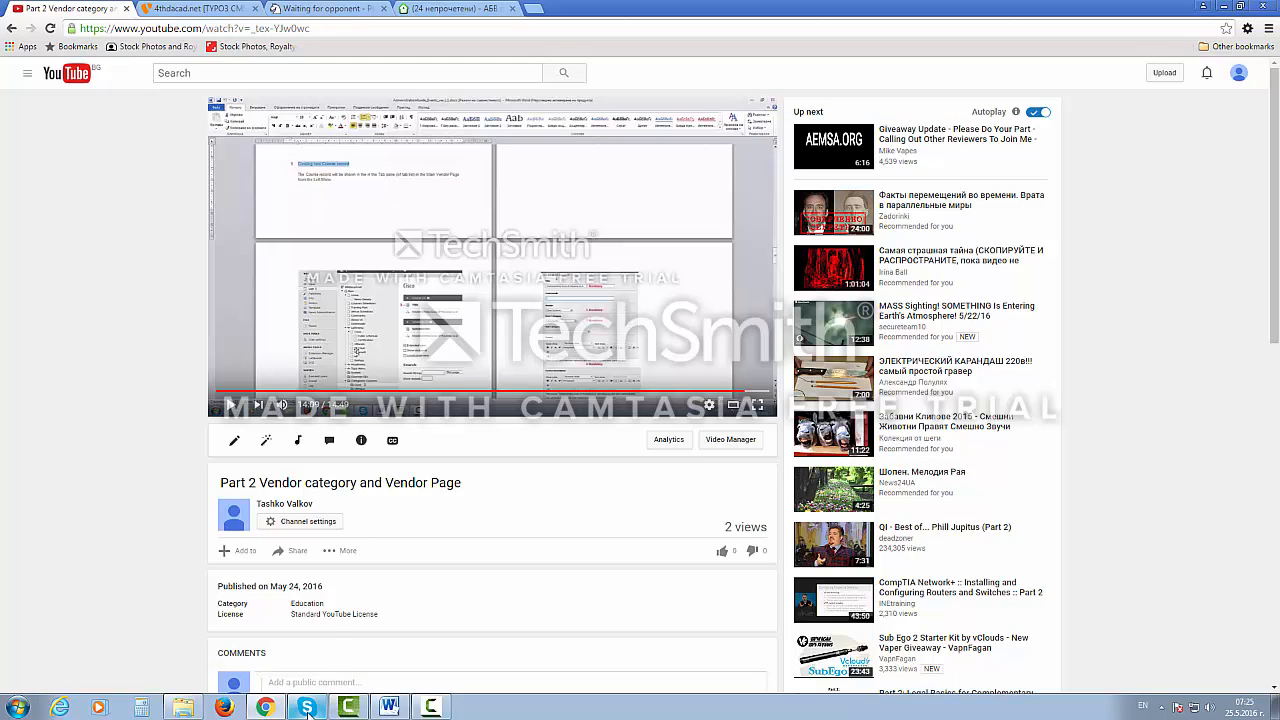
pyautogui.moveTo(300, 711)
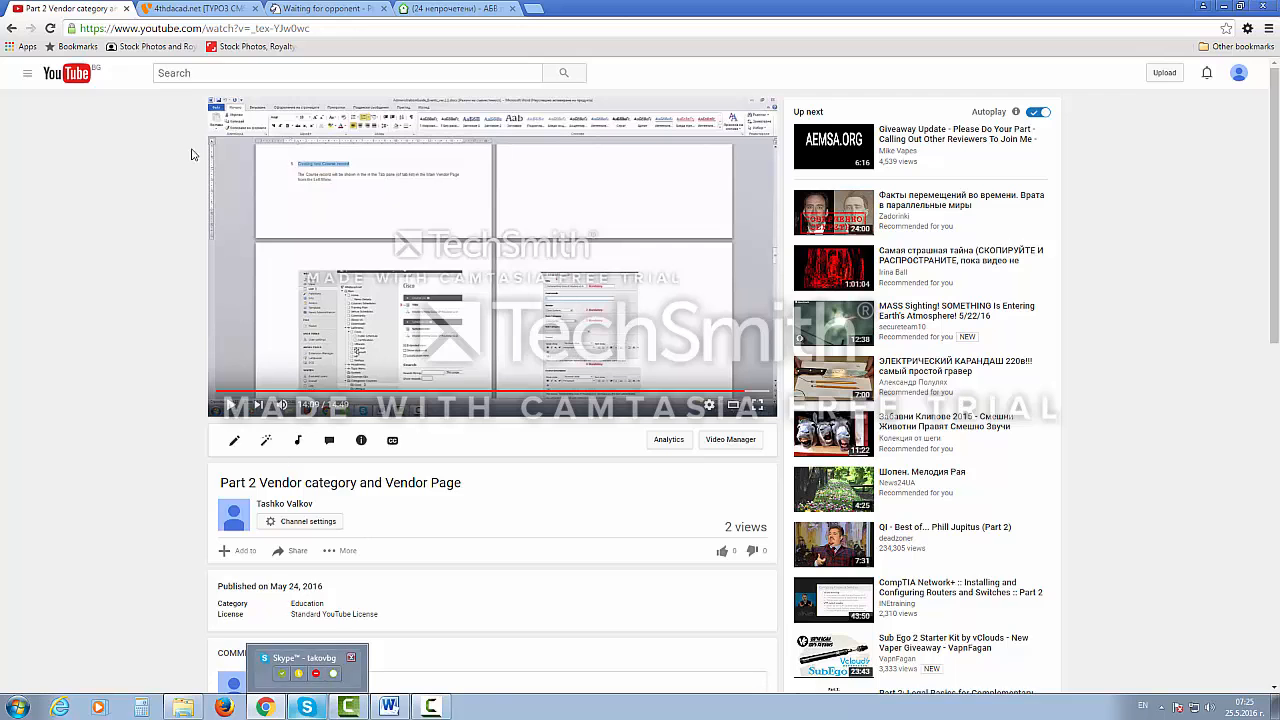
pyautogui.click(206, 8)
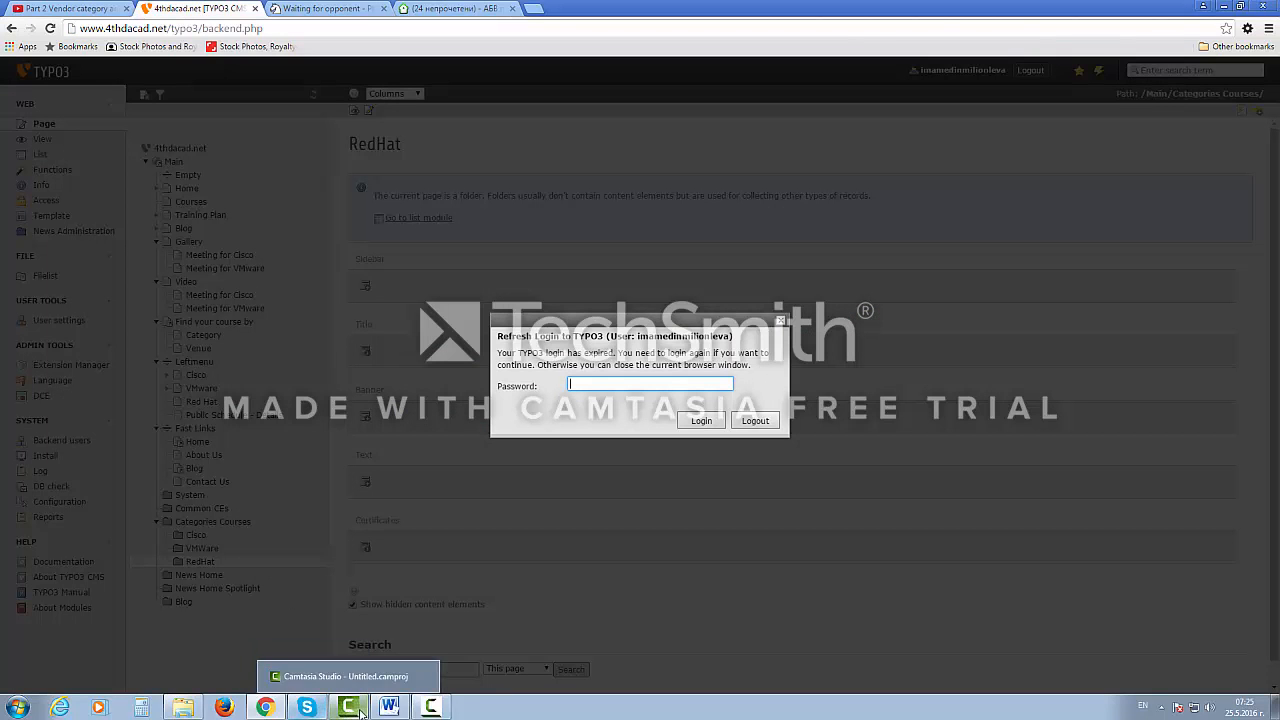
pyautogui.click(396, 709)
pyautogui.click(433, 709)
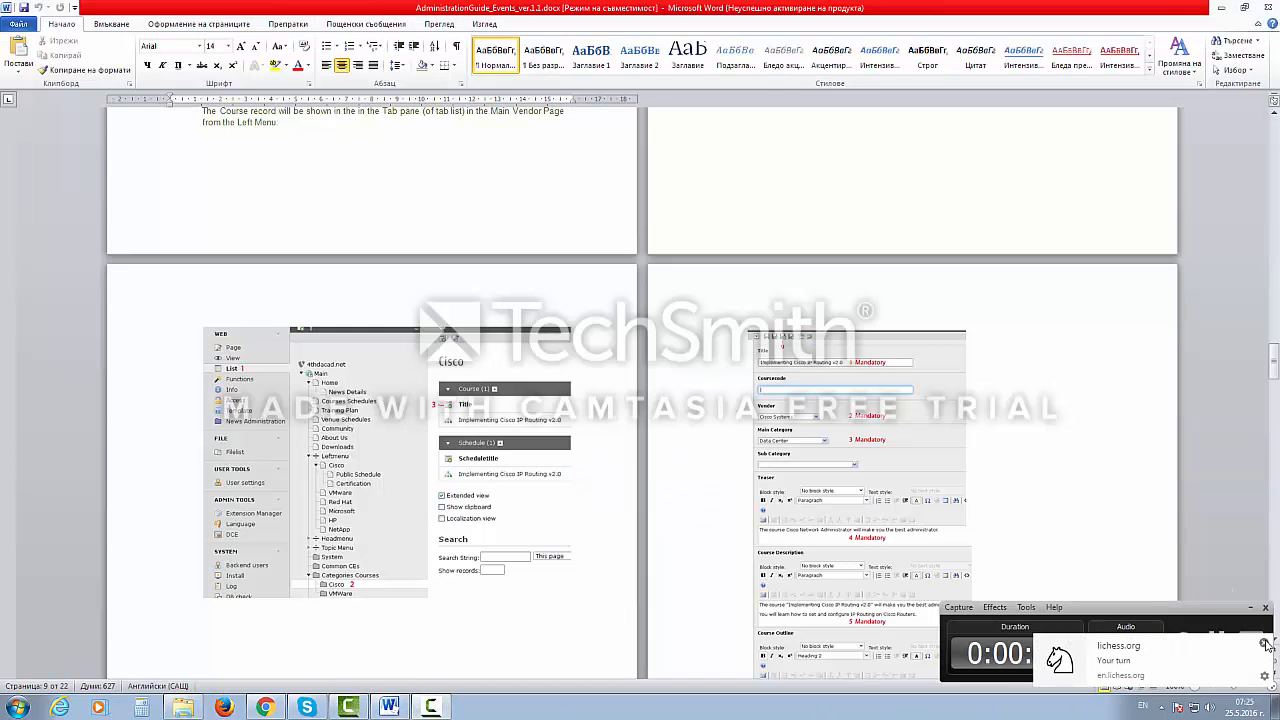
pyautogui.click(1263, 643)
pyautogui.click(1220, 650)
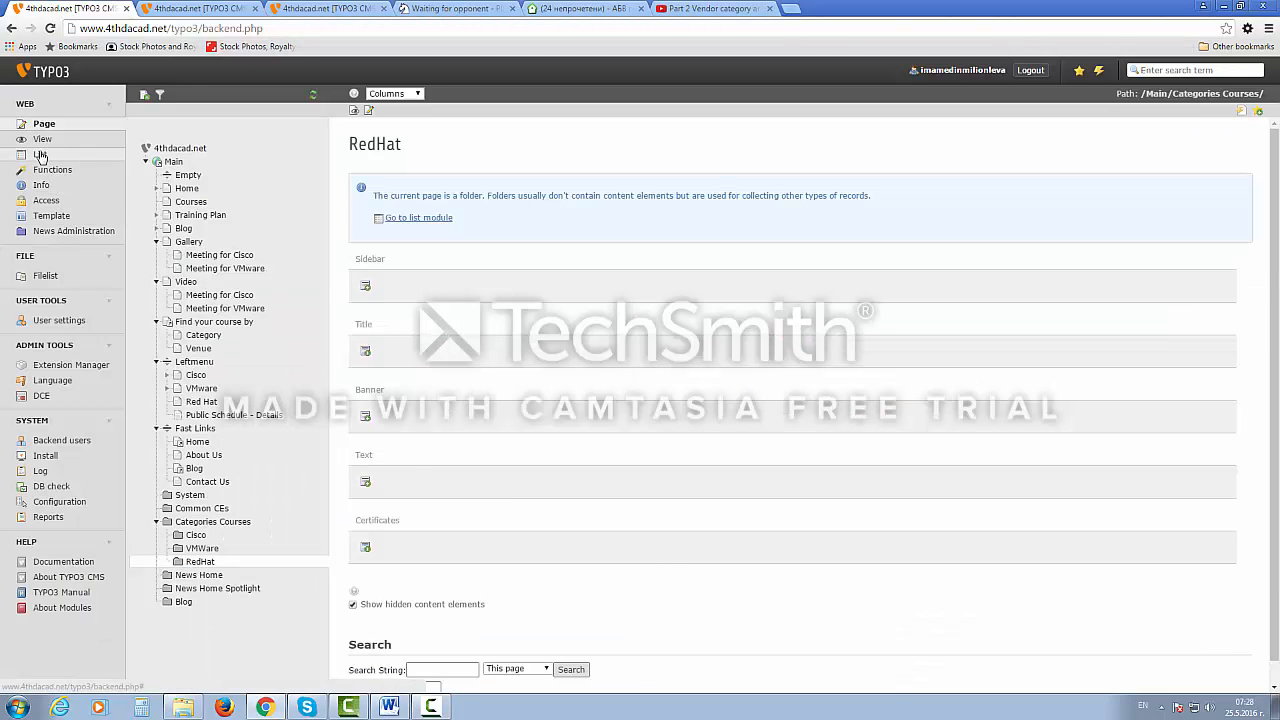
# Start a new Course record in the RedHat folder under Categories Courses, using the List module.
pyautogui.click(40, 155)
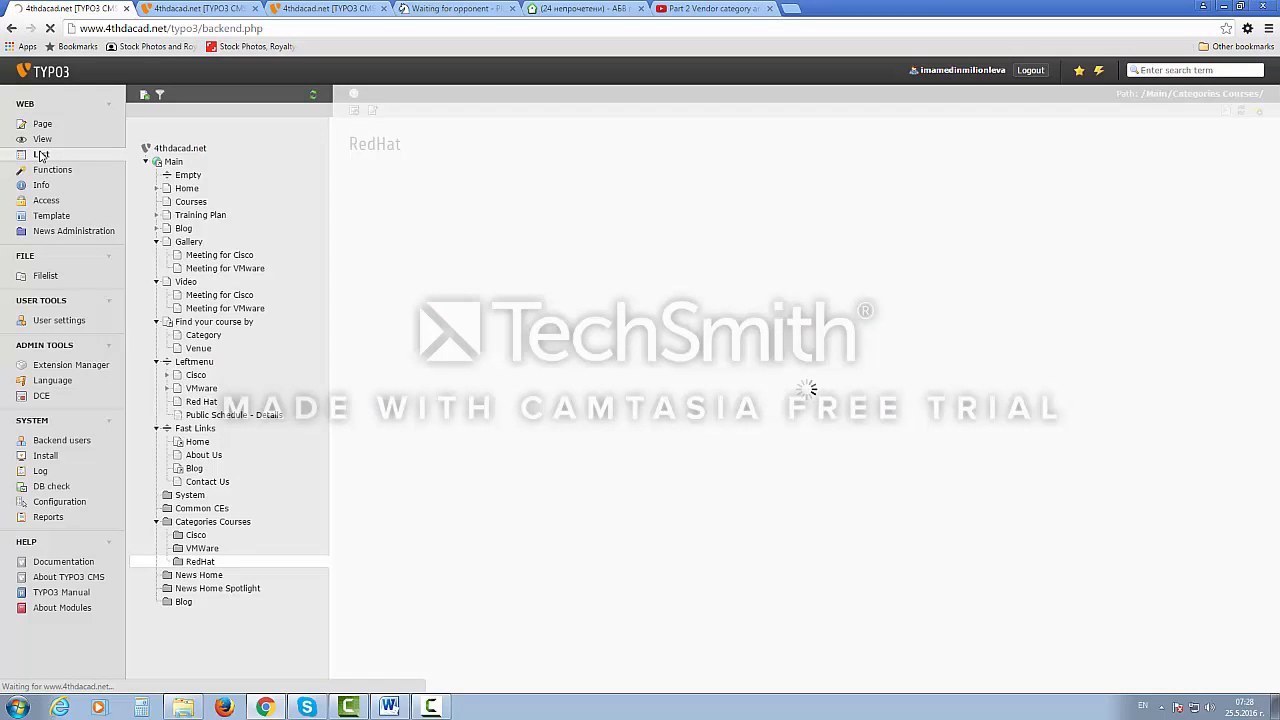
pyautogui.click(198, 562)
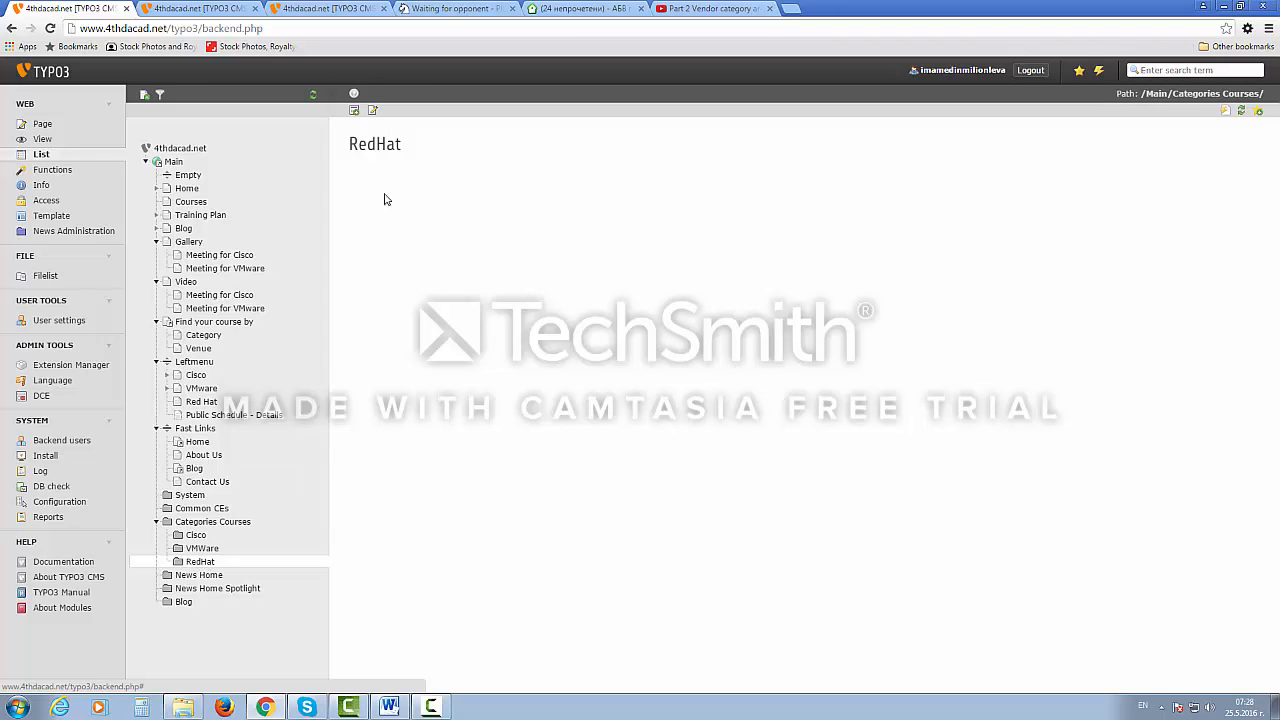
pyautogui.click(355, 112)
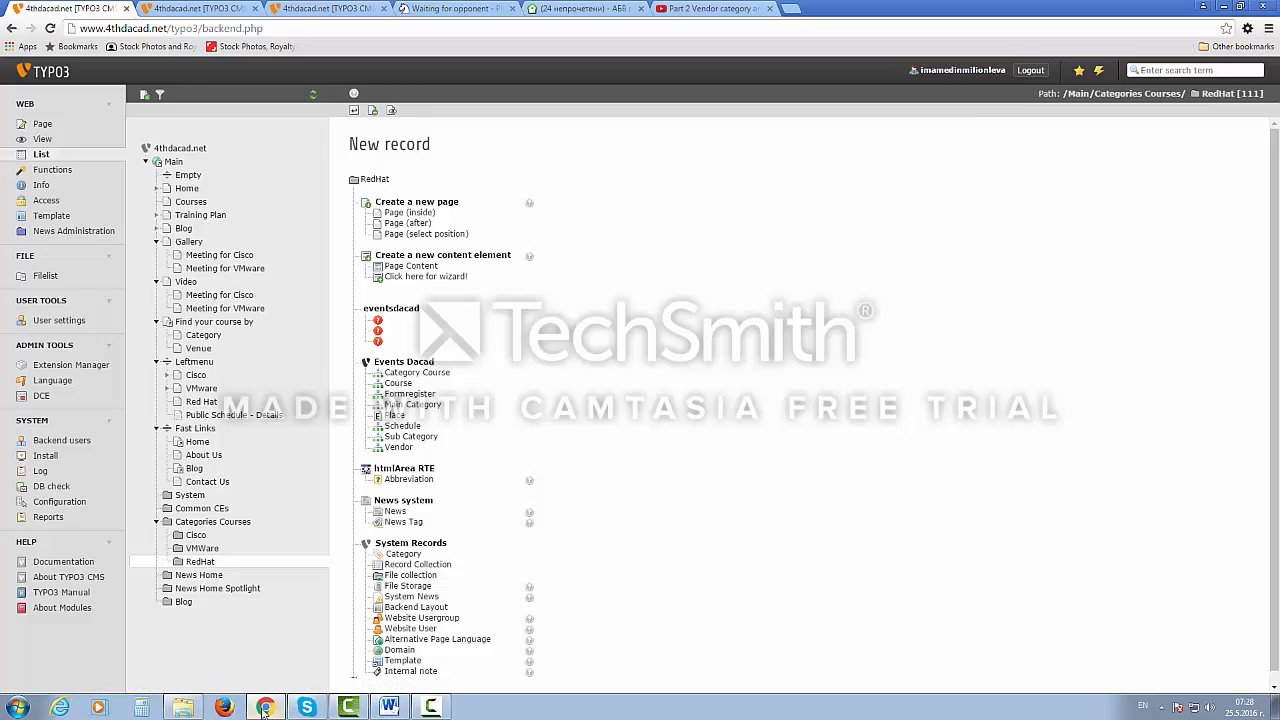
pyautogui.click(431, 707)
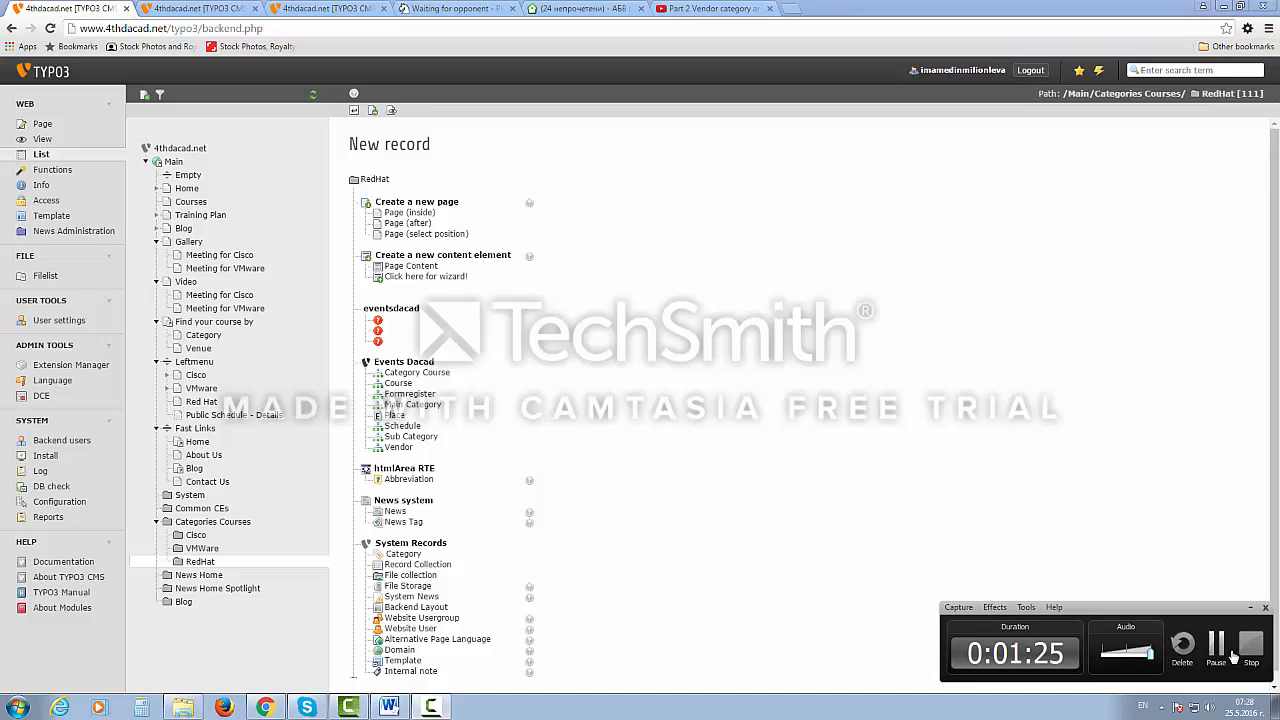
pyautogui.click(960, 580)
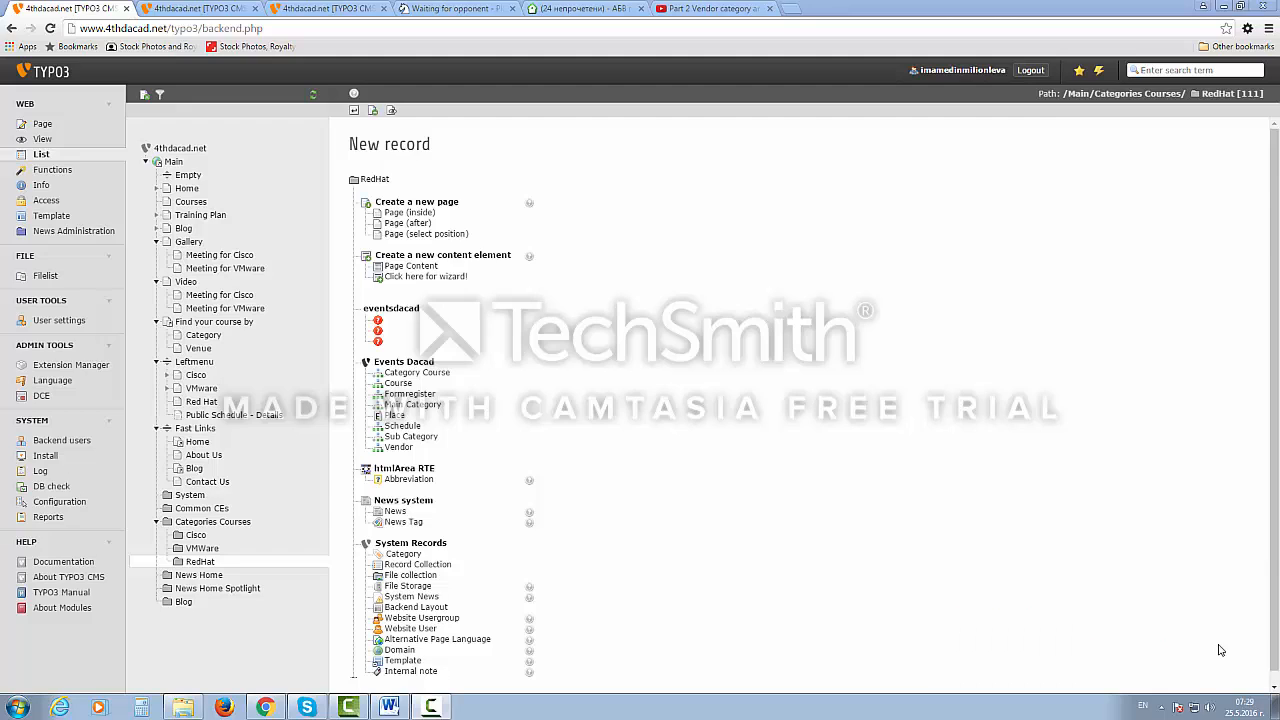
pyautogui.click(397, 385)
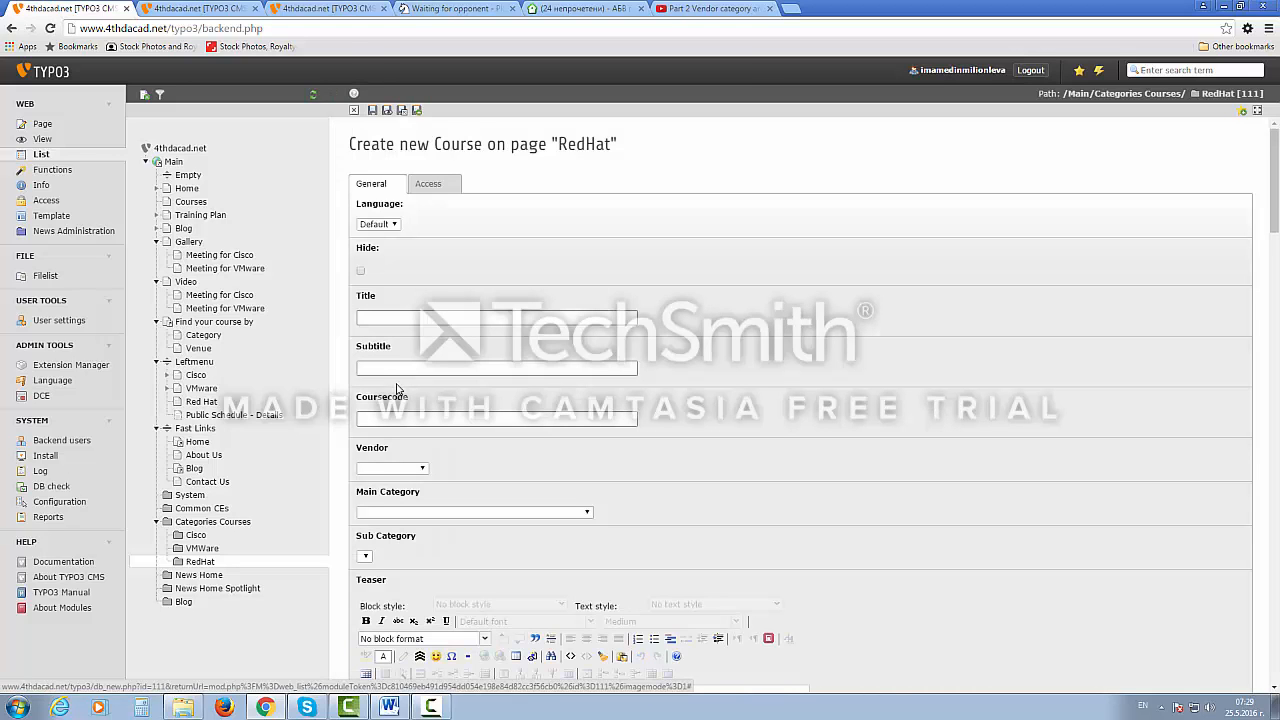
# Check the mandatory course fields in the Word administration guide and title the new TYPO3 course "Red Hat Server 2000".
pyautogui.click(398, 318)
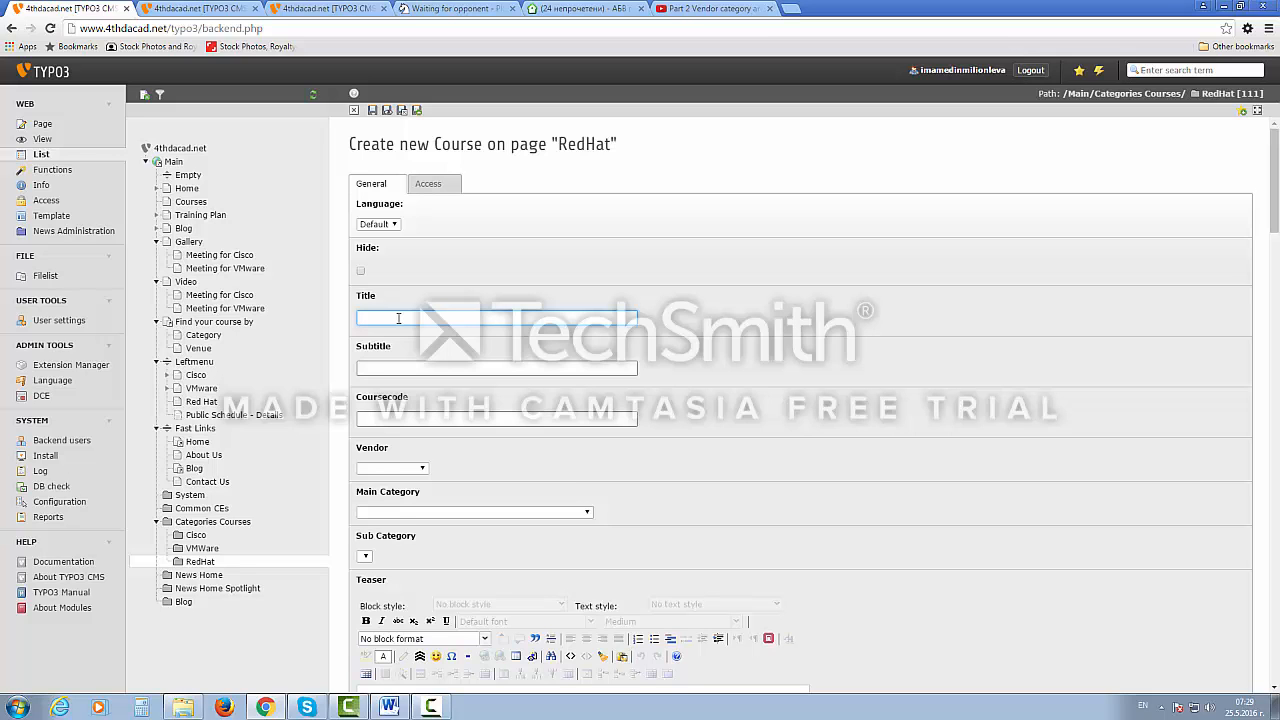
pyautogui.click(390, 707)
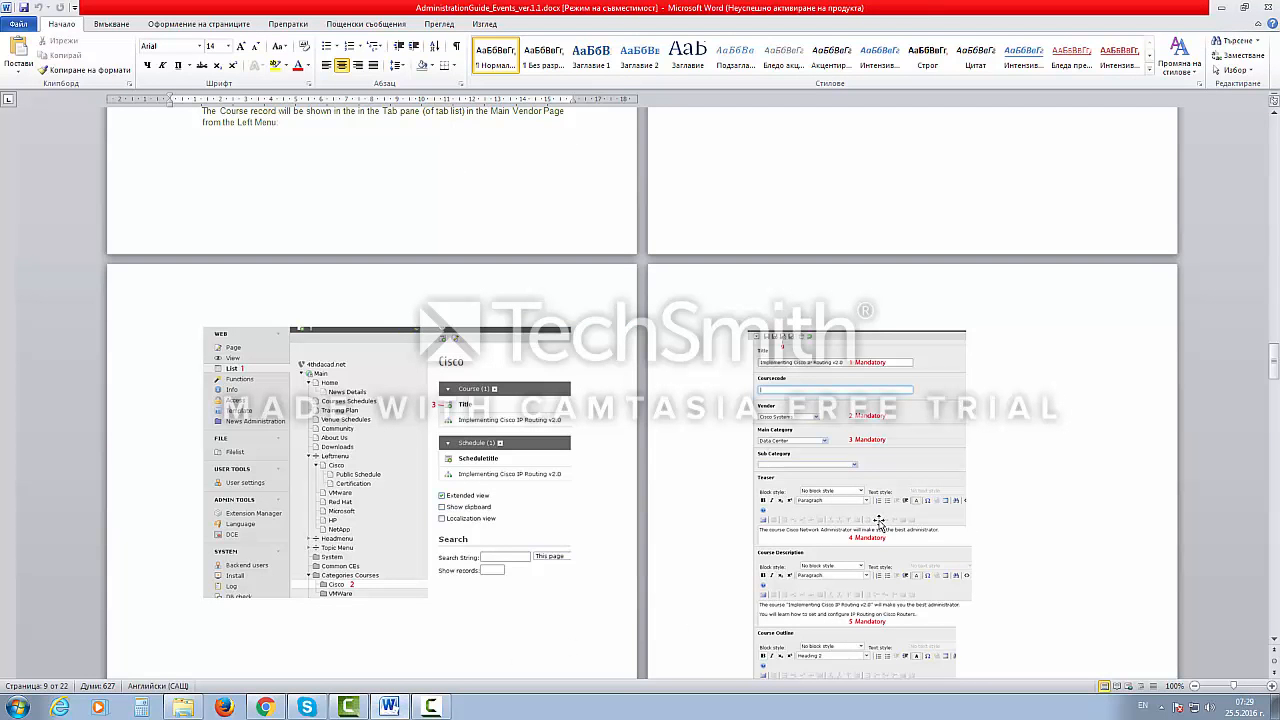
pyautogui.scroll(-2, 879, 522)
pyautogui.scroll(-4, 879, 522)
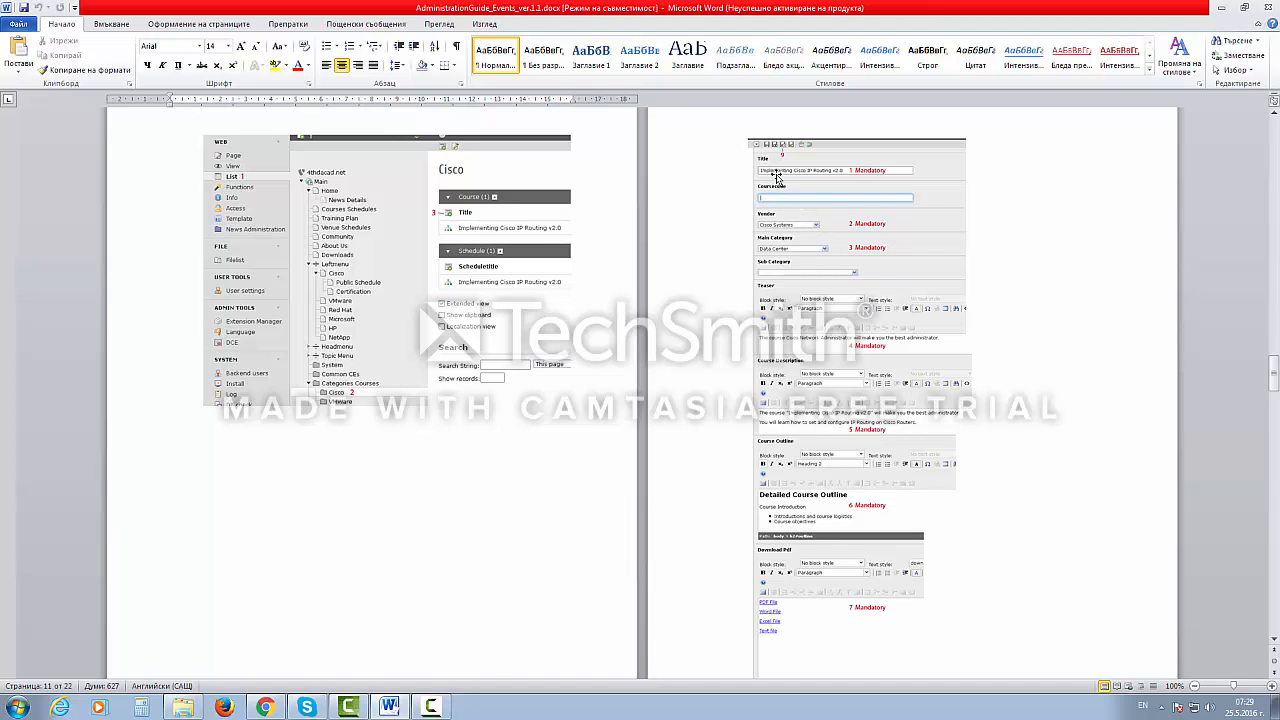
pyautogui.click(388, 708)
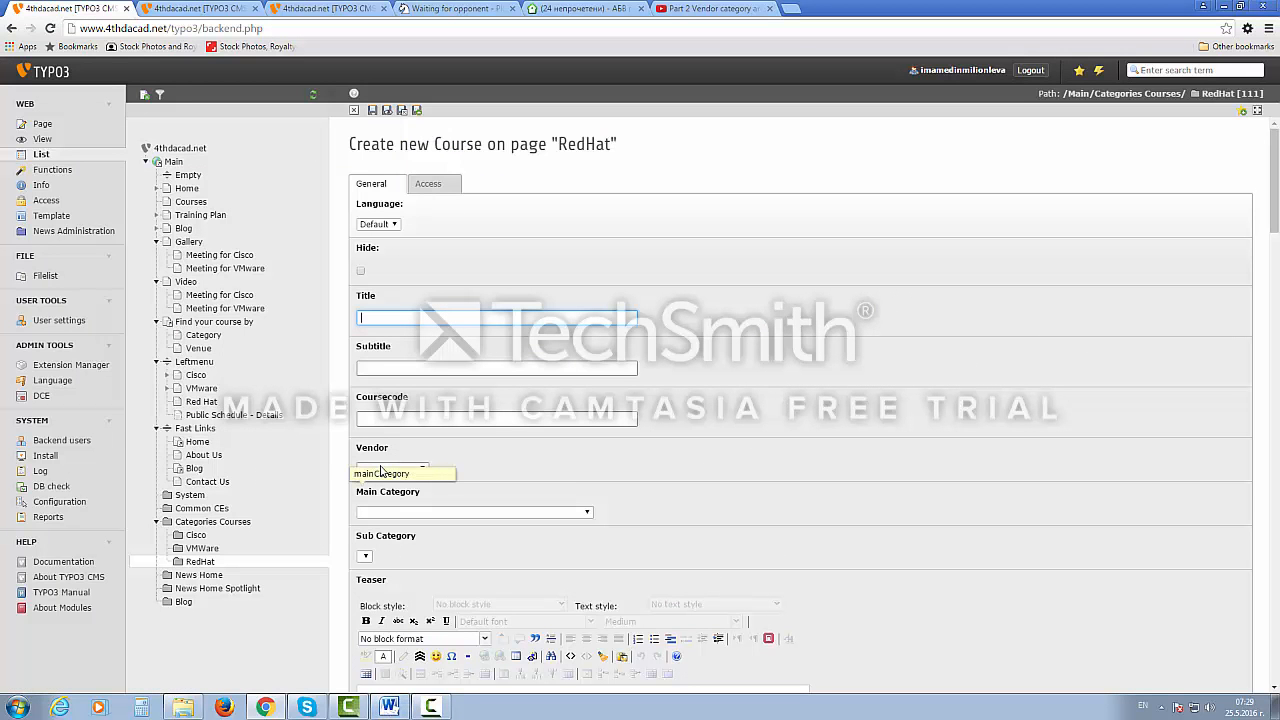
pyautogui.write('Red Hat Server 2000')
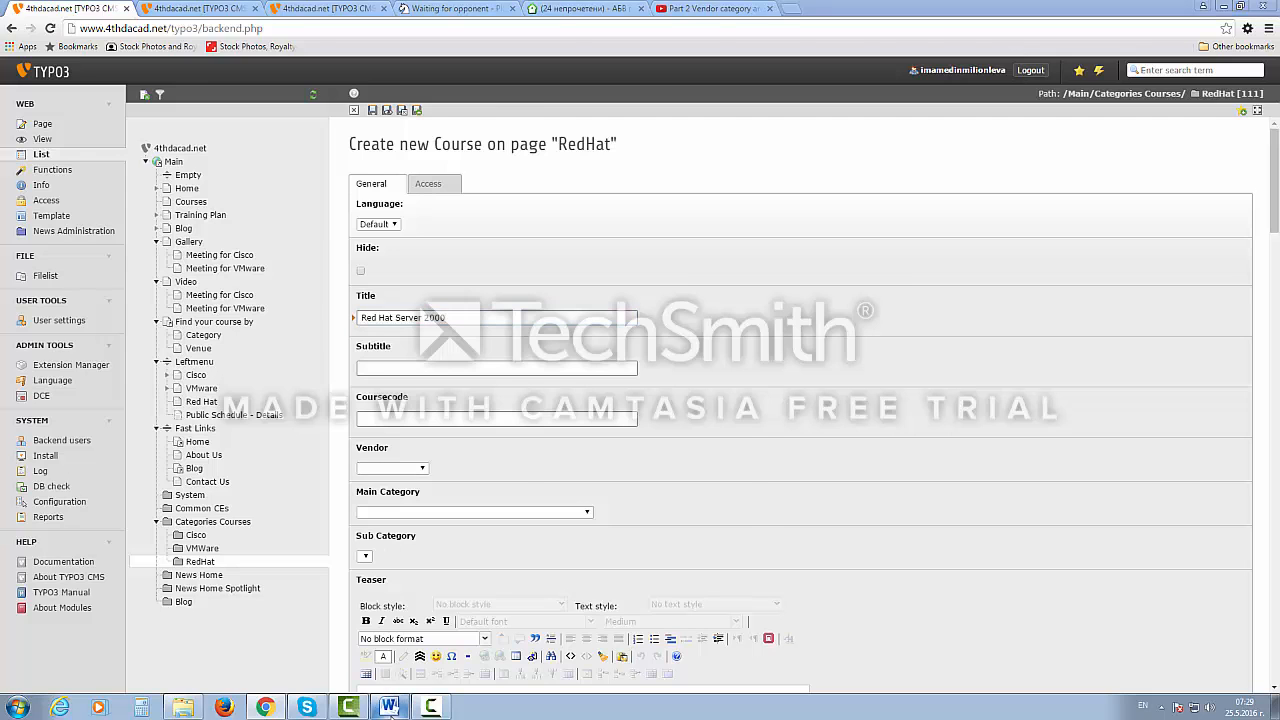
# Consult the guide and the existing Cisco course as references, and set the new course's code to RH-5000.
pyautogui.click(390, 707)
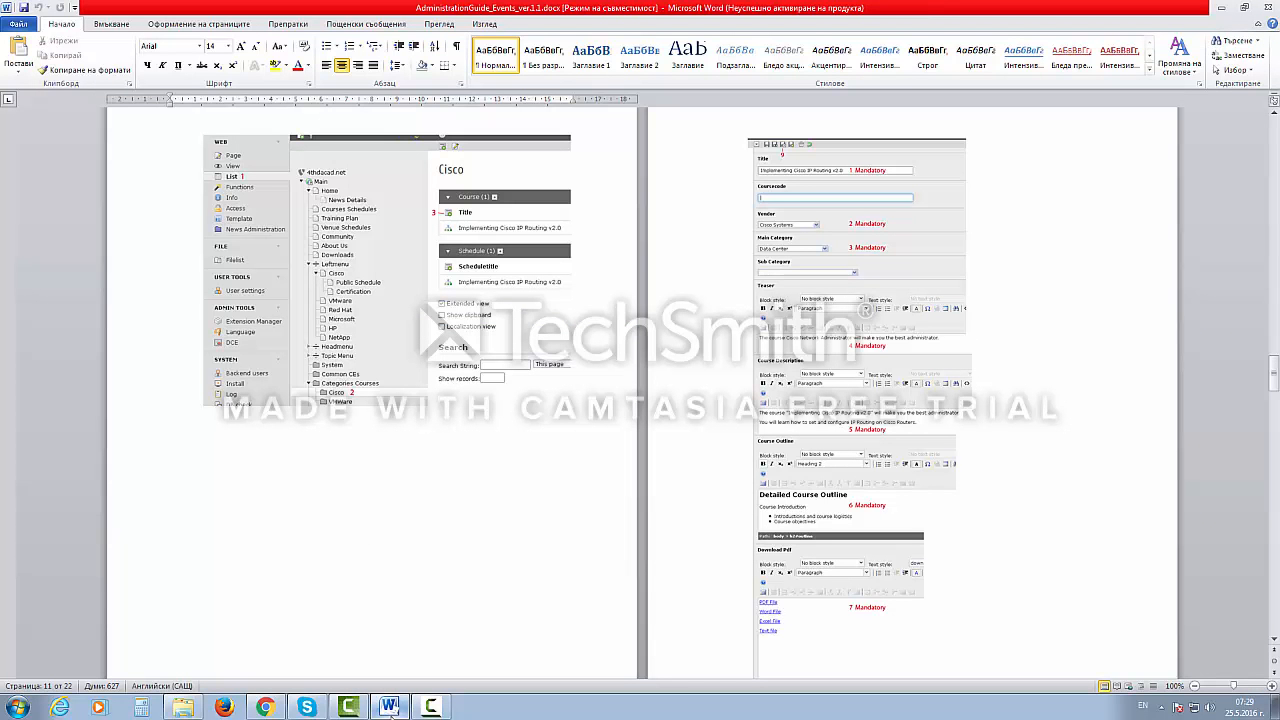
pyautogui.click(390, 707)
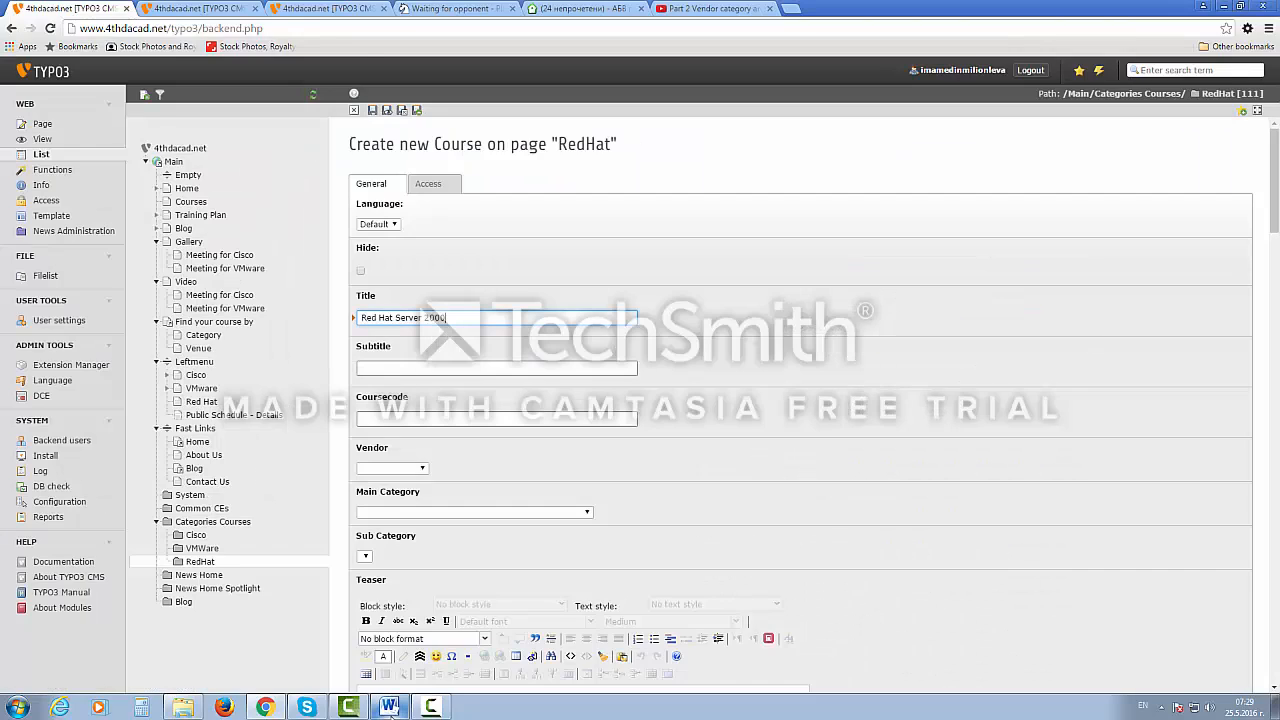
pyautogui.click(329, 10)
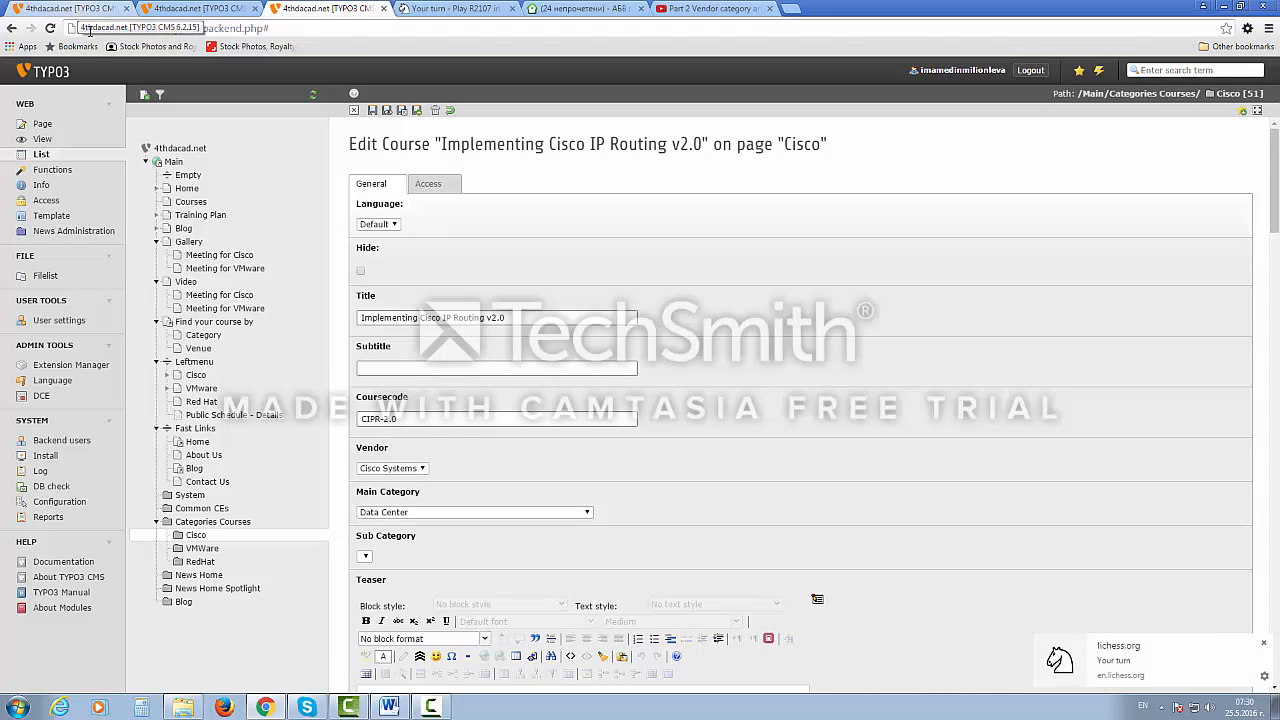
pyautogui.click(431, 707)
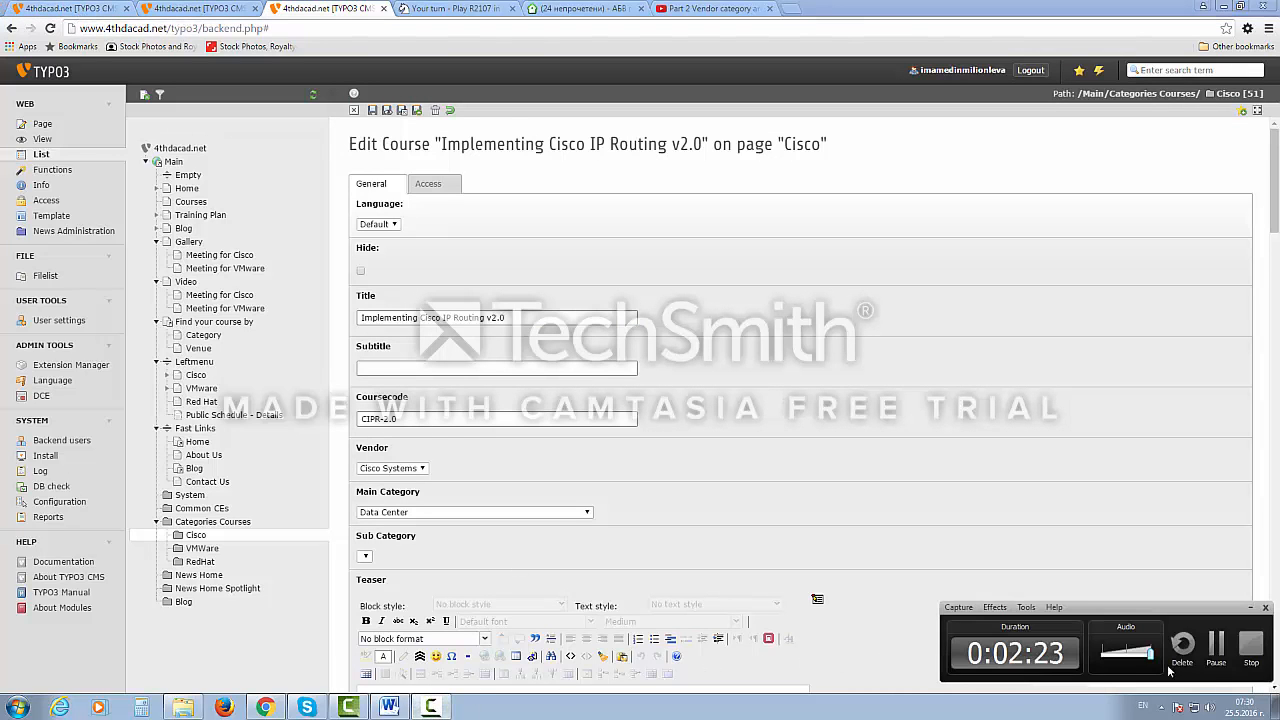
pyautogui.click(1216, 645)
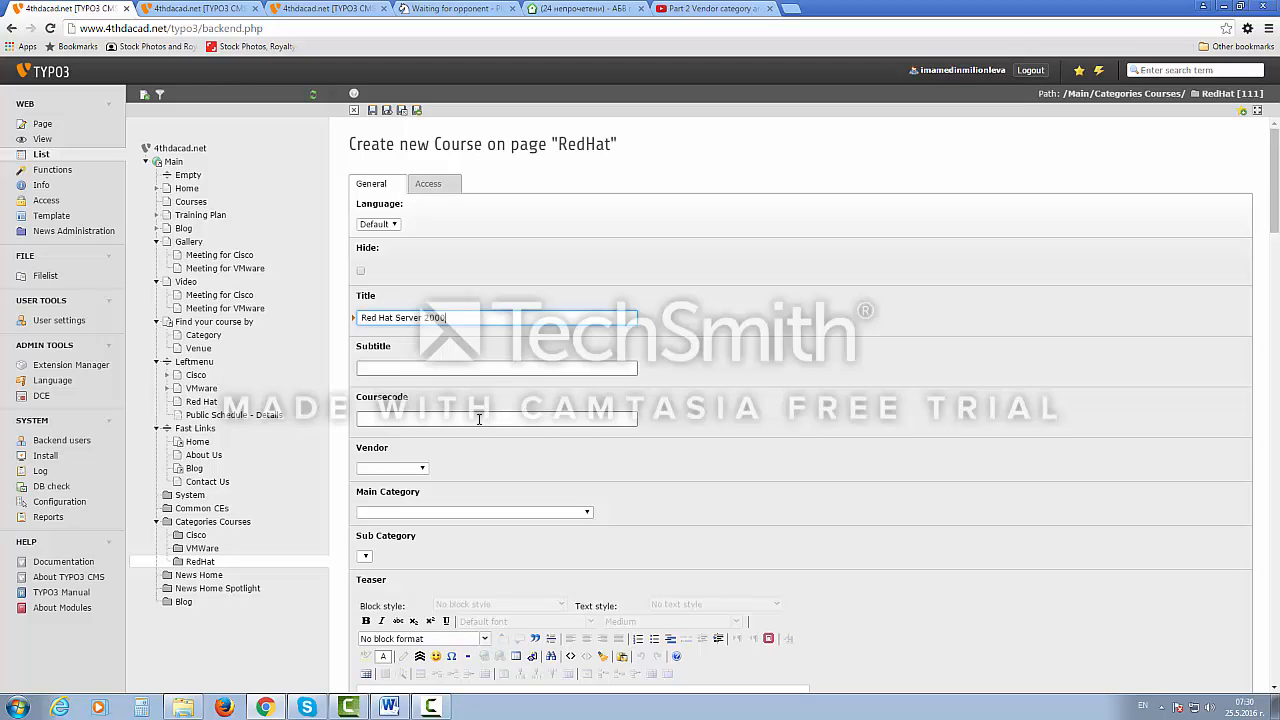
pyautogui.click(479, 419)
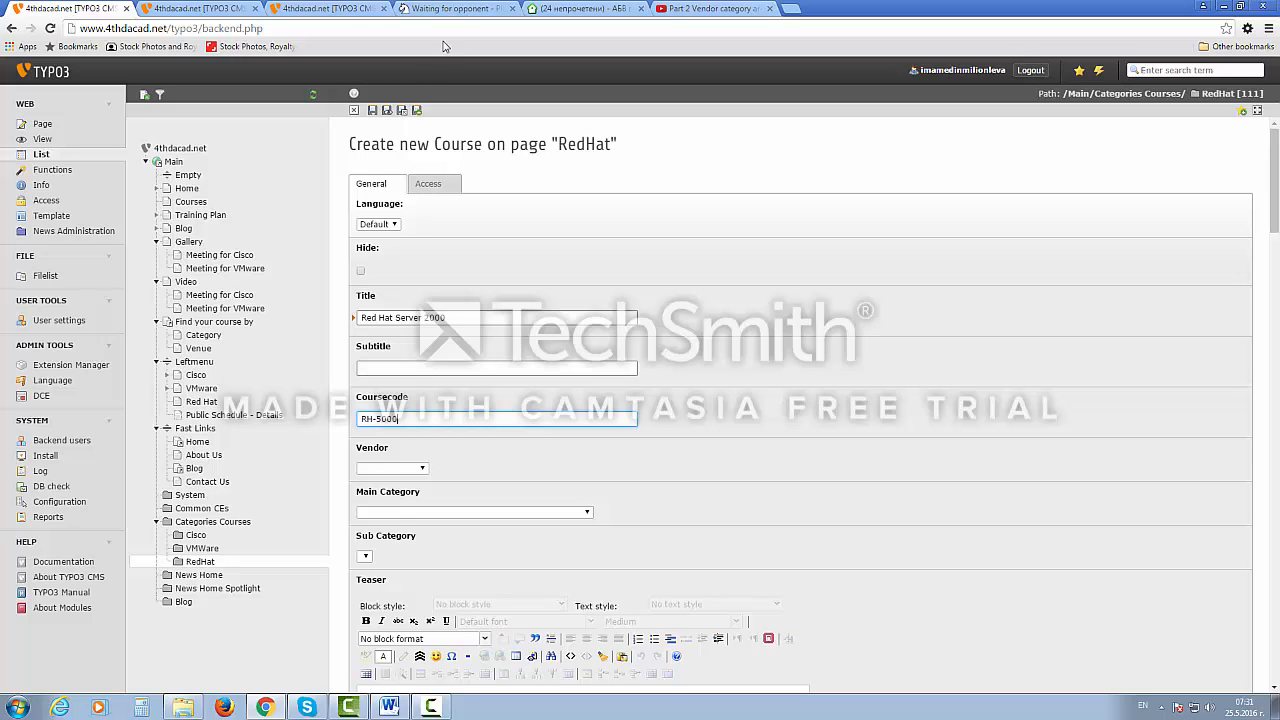
# Compare with the existing Cisco course record and set the new course's vendor to Red Hat/IT.
pyautogui.click(325, 8)
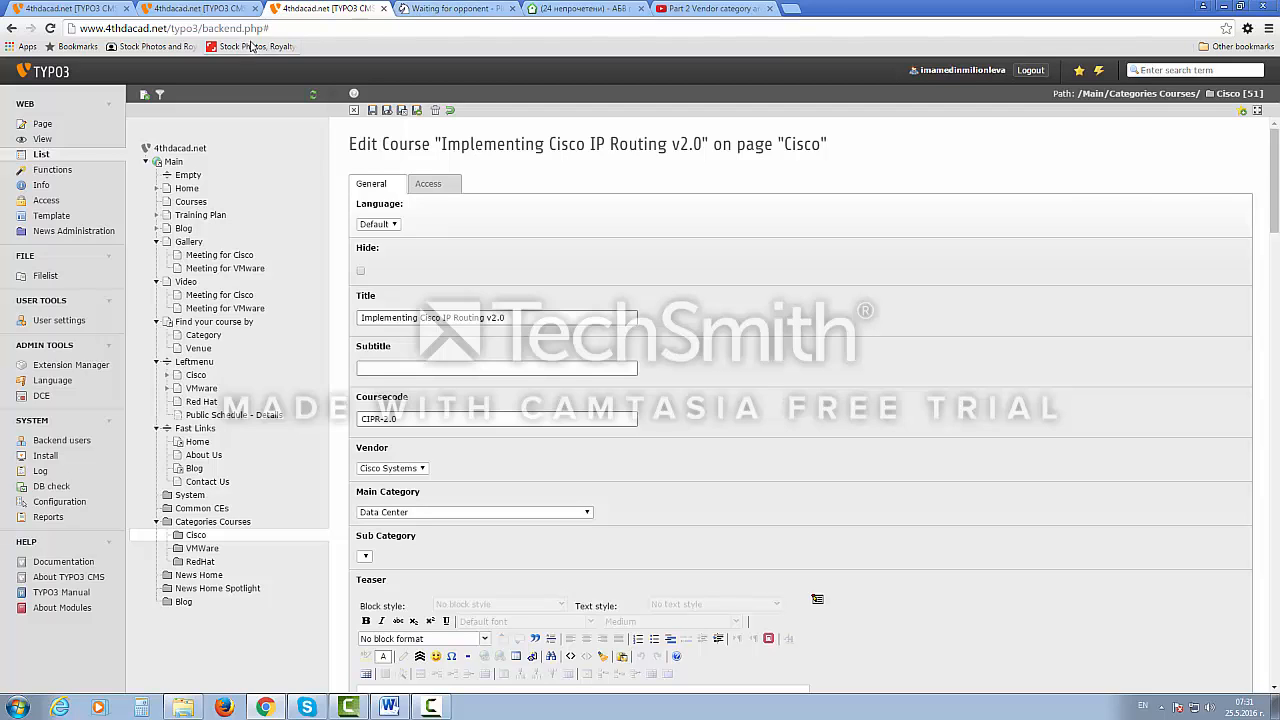
pyautogui.click(80, 10)
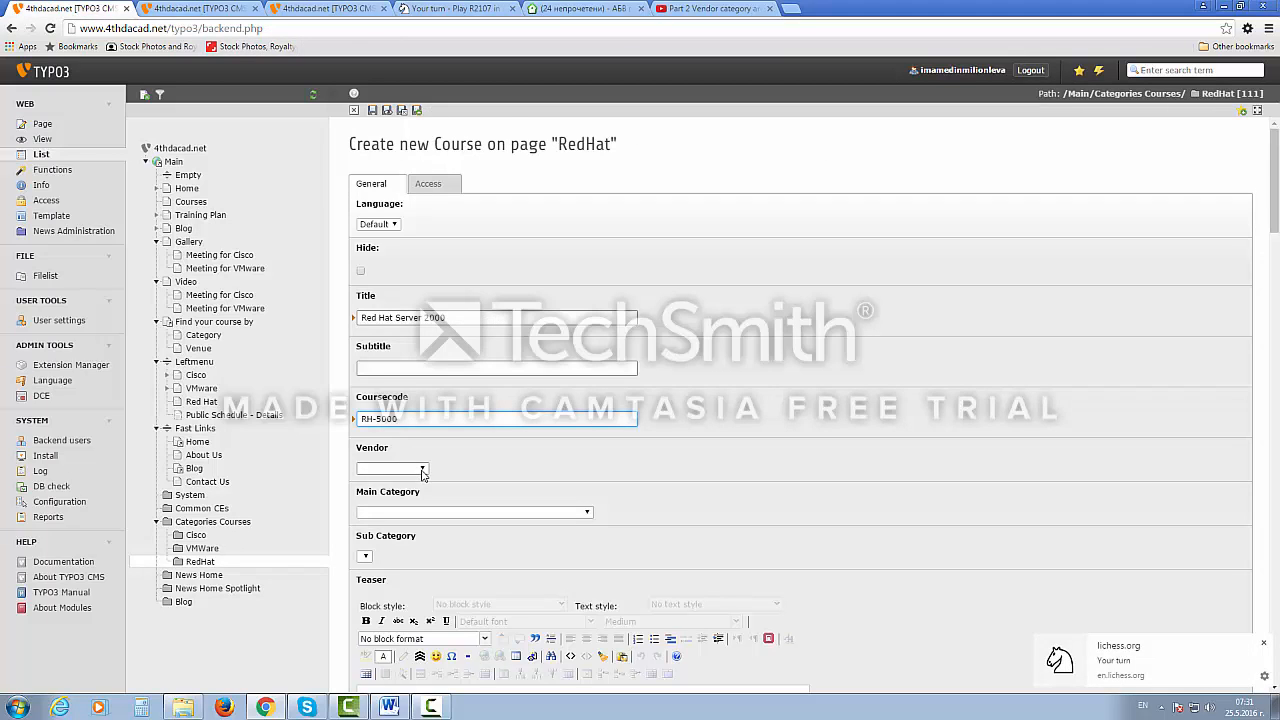
pyautogui.click(423, 475)
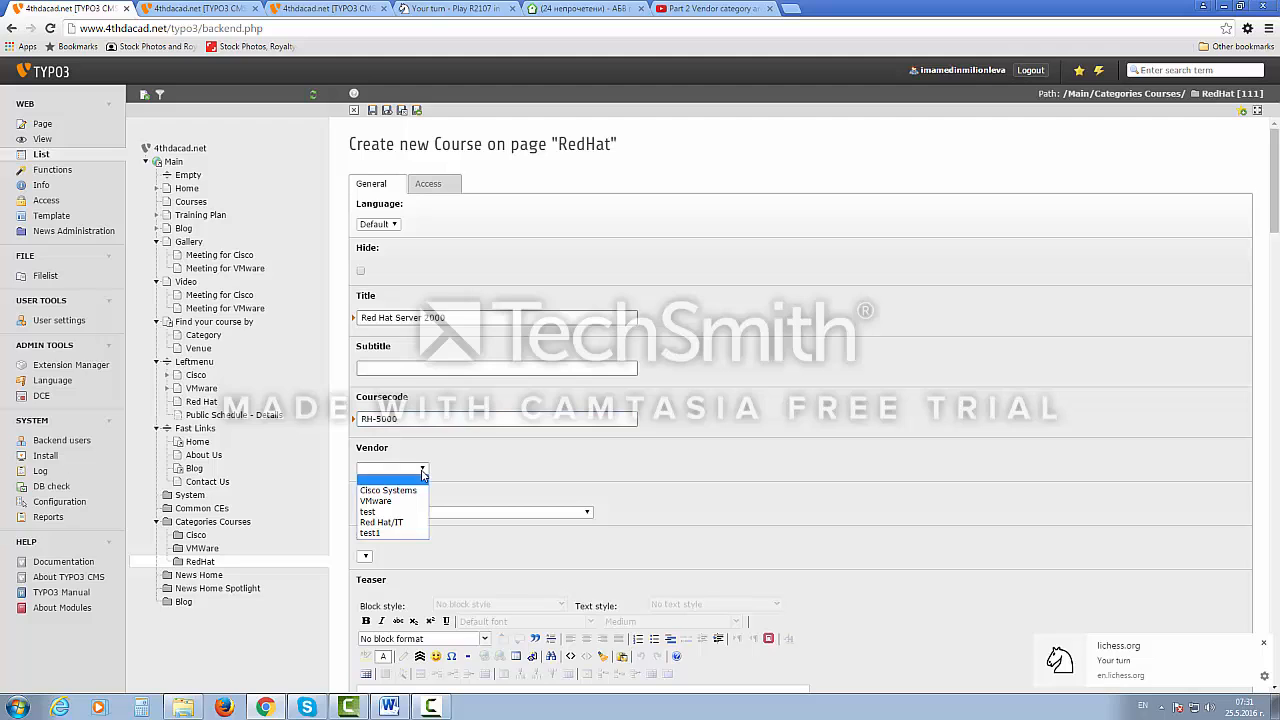
pyautogui.click(383, 523)
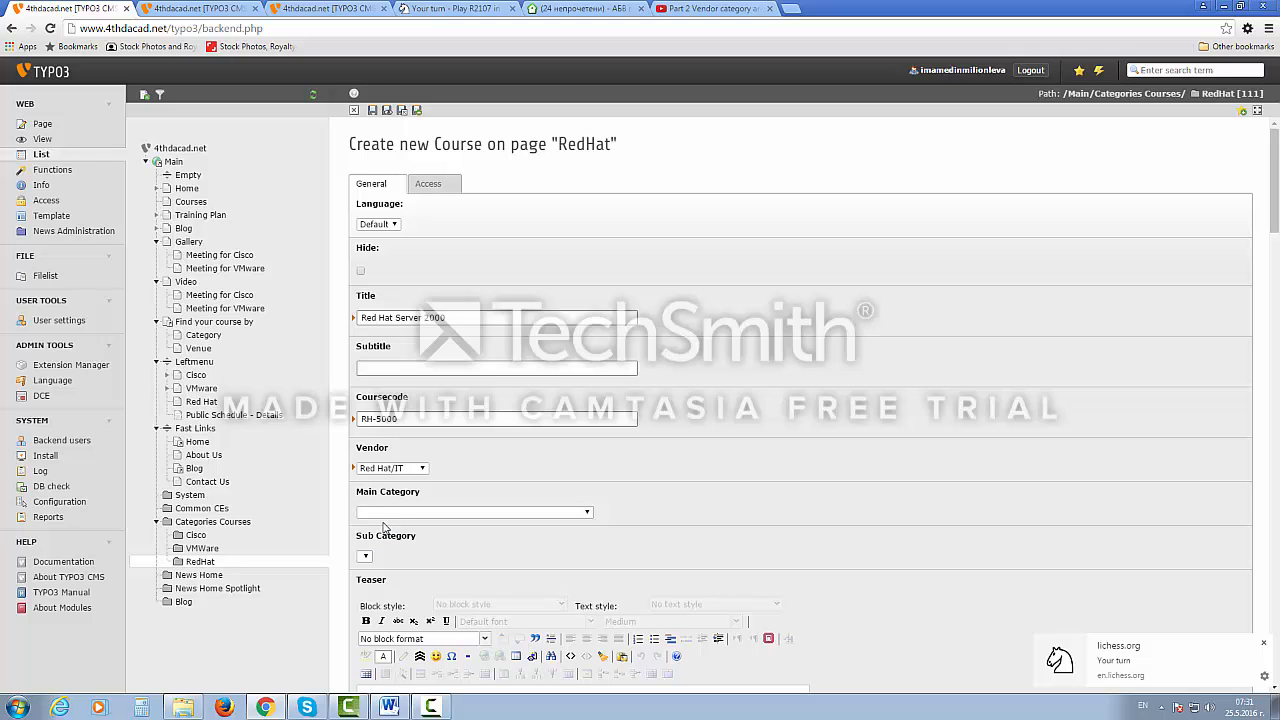
# Check the main category used in the Cisco course and set the new course's main category to Cloud.
pyautogui.click(338, 12)
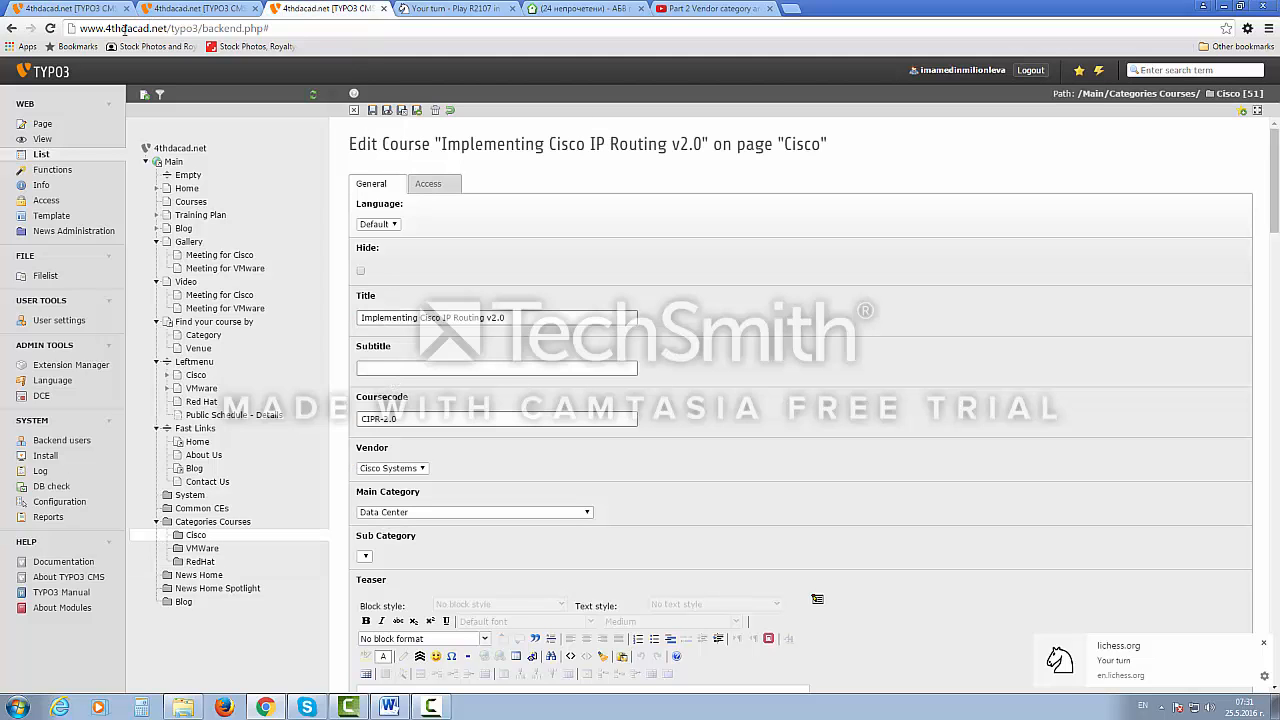
pyautogui.click(80, 9)
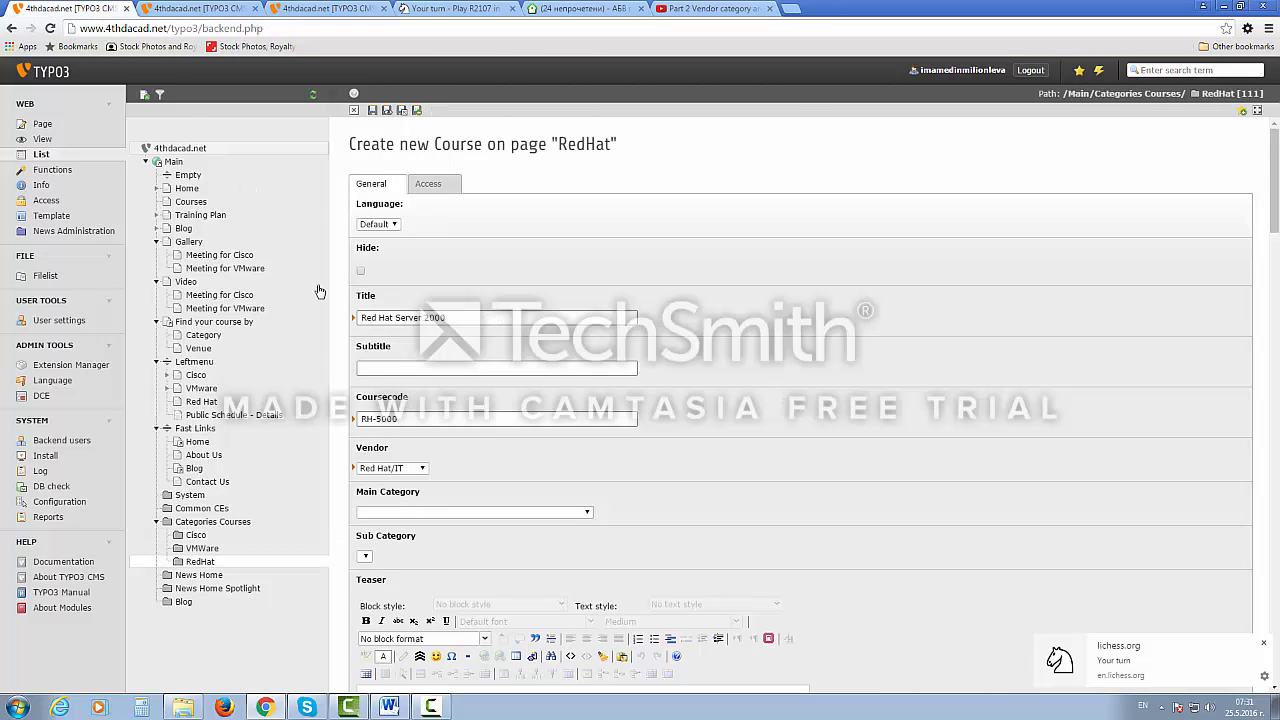
pyautogui.click(404, 513)
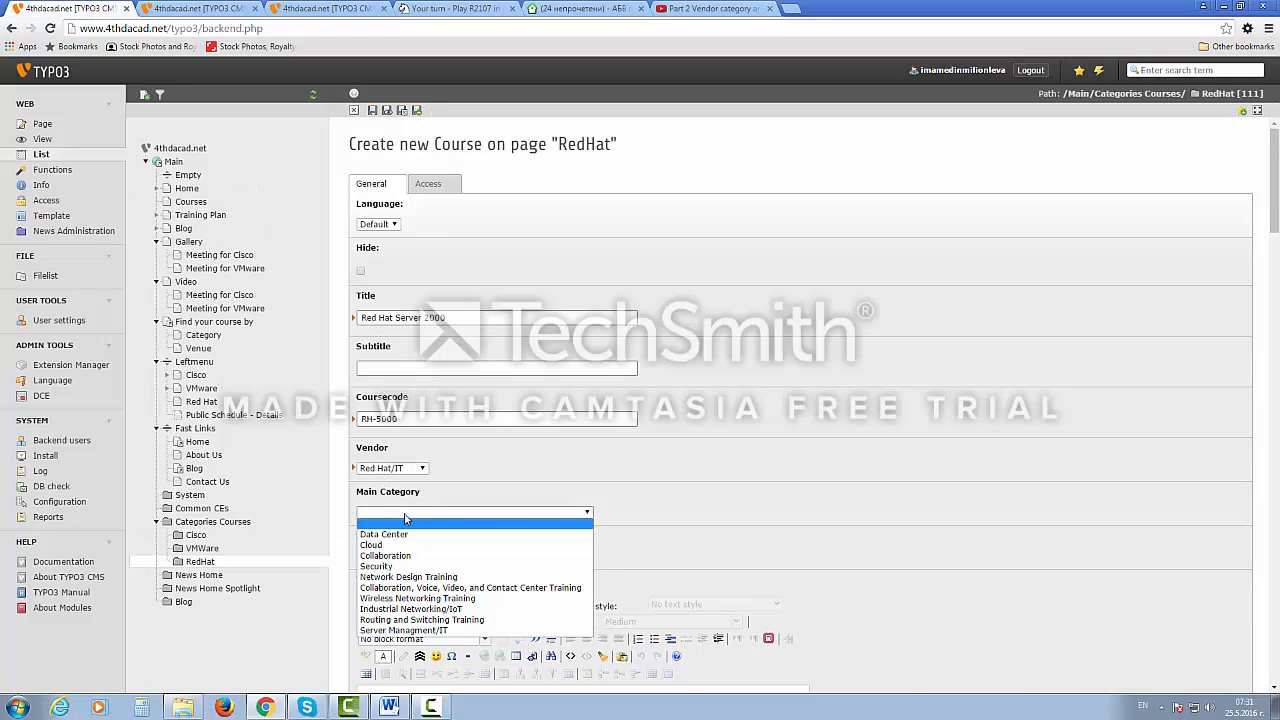
pyautogui.click(377, 546)
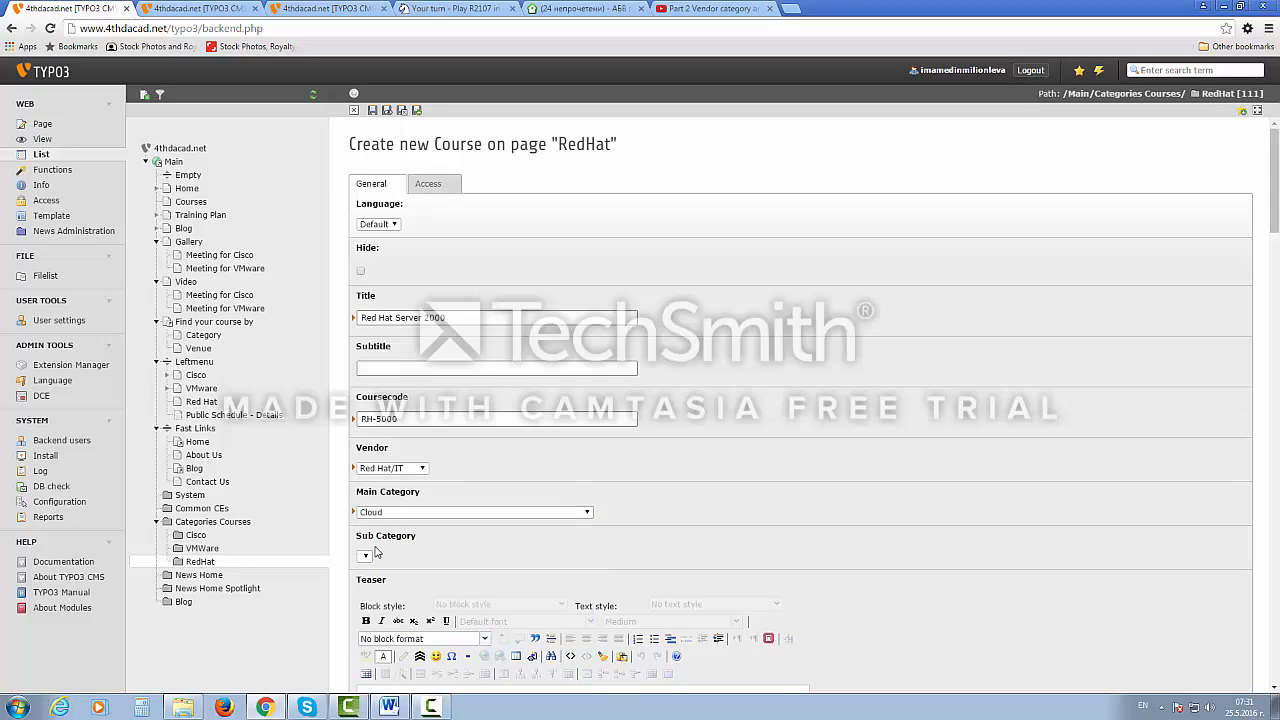
# Copy the teaser sentence from the existing Cisco course into the new course's Teaser, checking the Word guide for the mandatory fields.
pyautogui.click(310, 10)
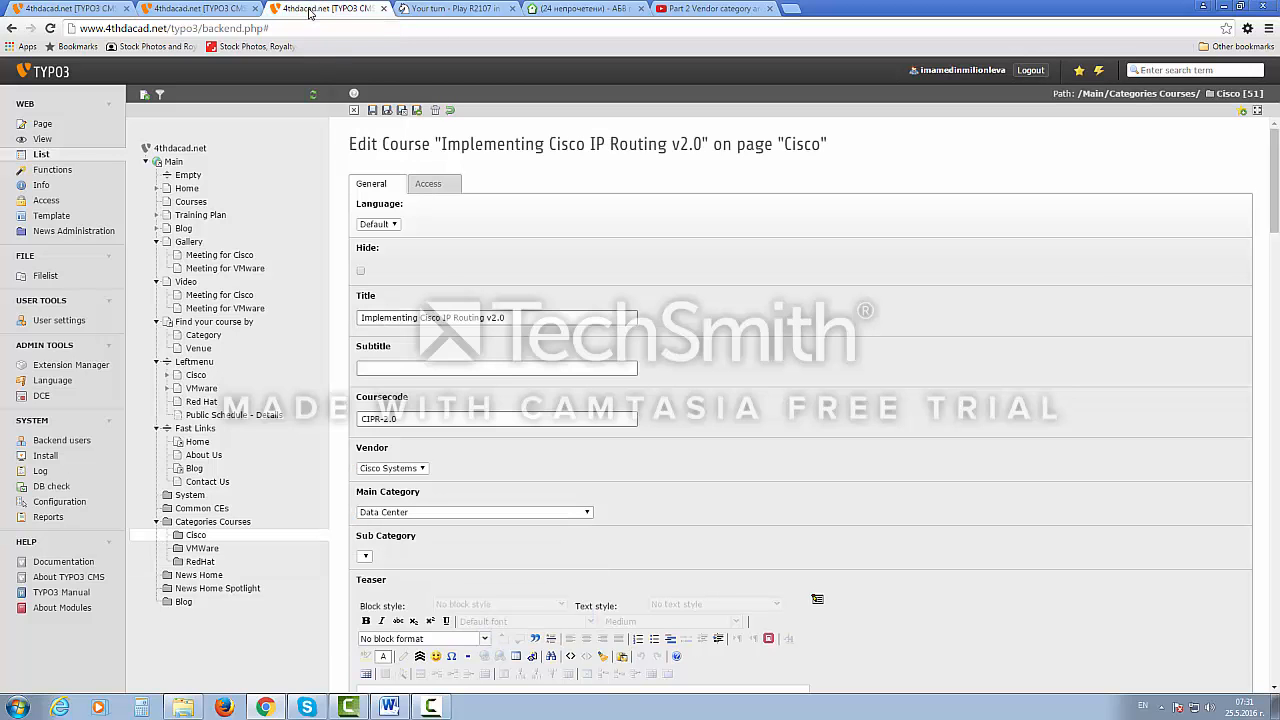
pyautogui.scroll(-3, 476, 356)
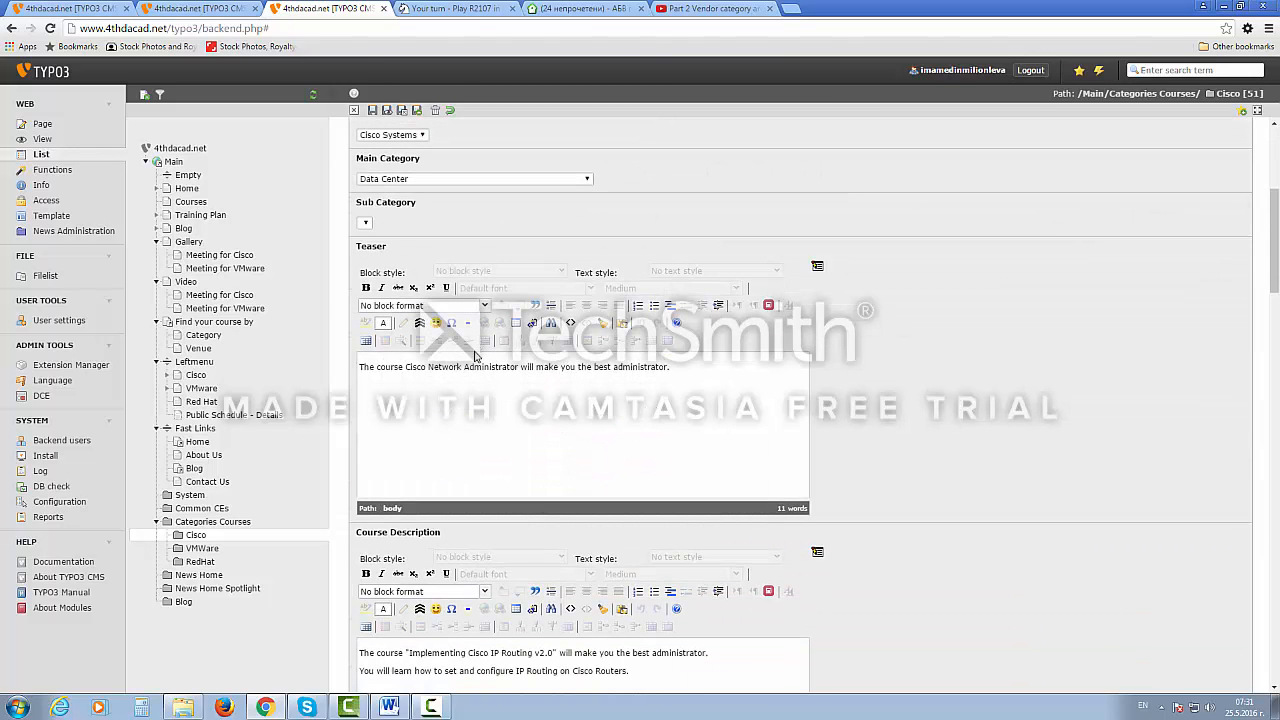
pyautogui.moveTo(671, 368); pyautogui.dragTo(359, 367)
pyautogui.hotkey('ctrl', 'c')
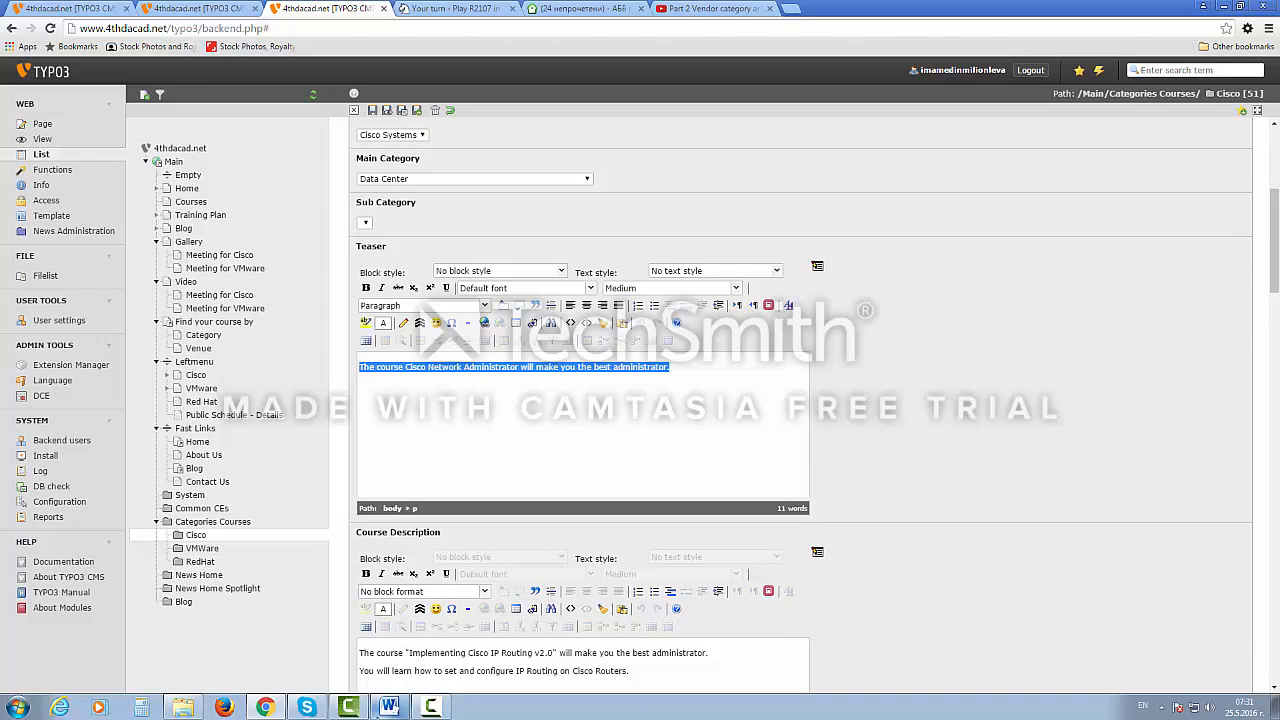
pyautogui.click(390, 708)
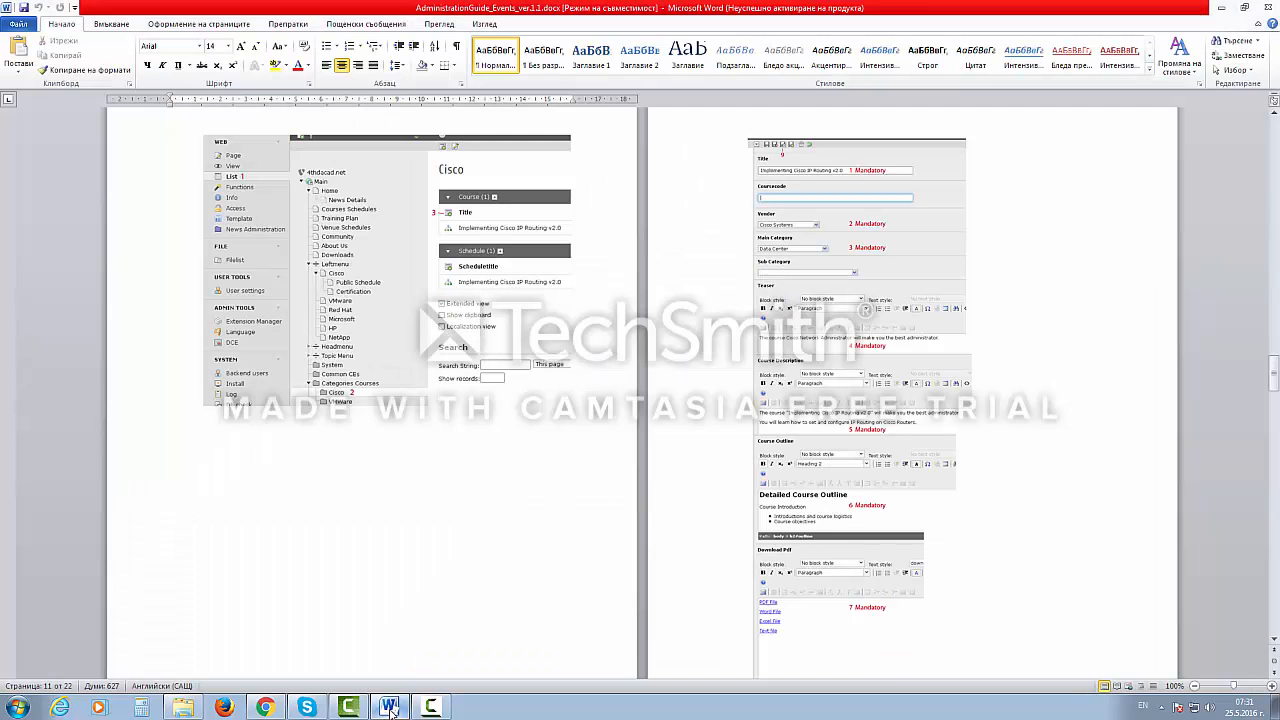
pyautogui.click(390, 708)
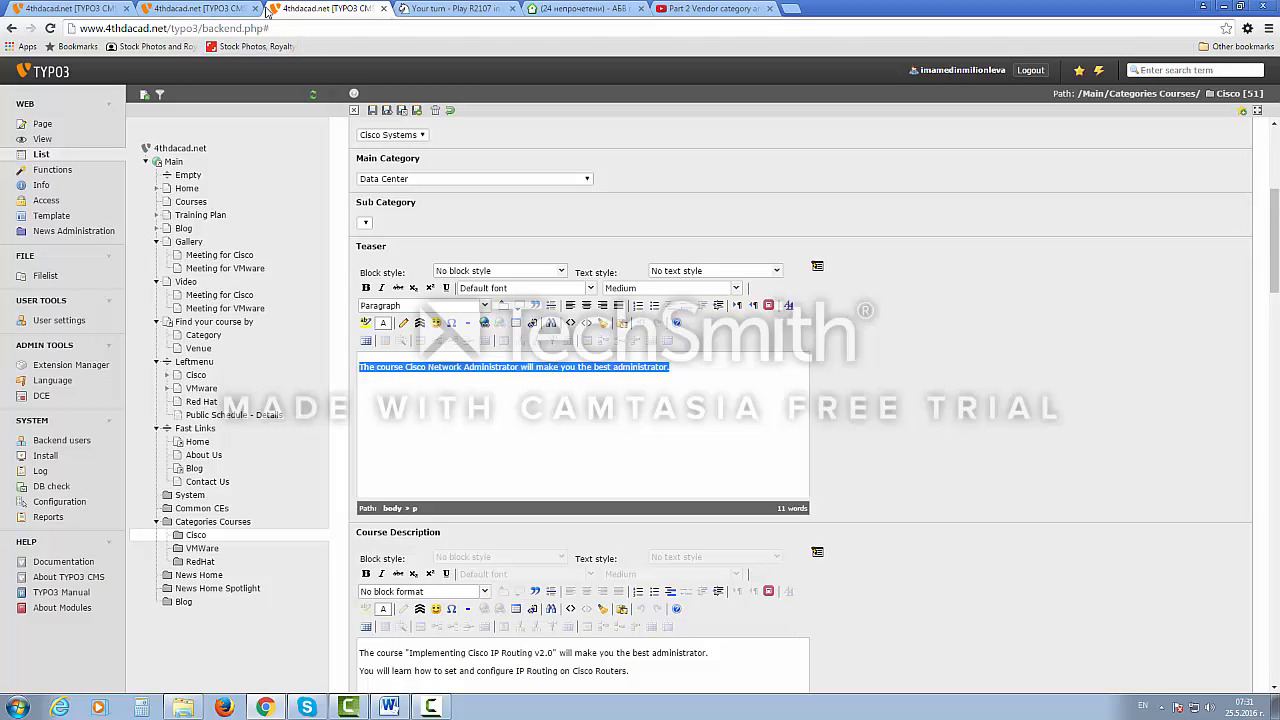
pyautogui.click(214, 8)
pyautogui.click(87, 10)
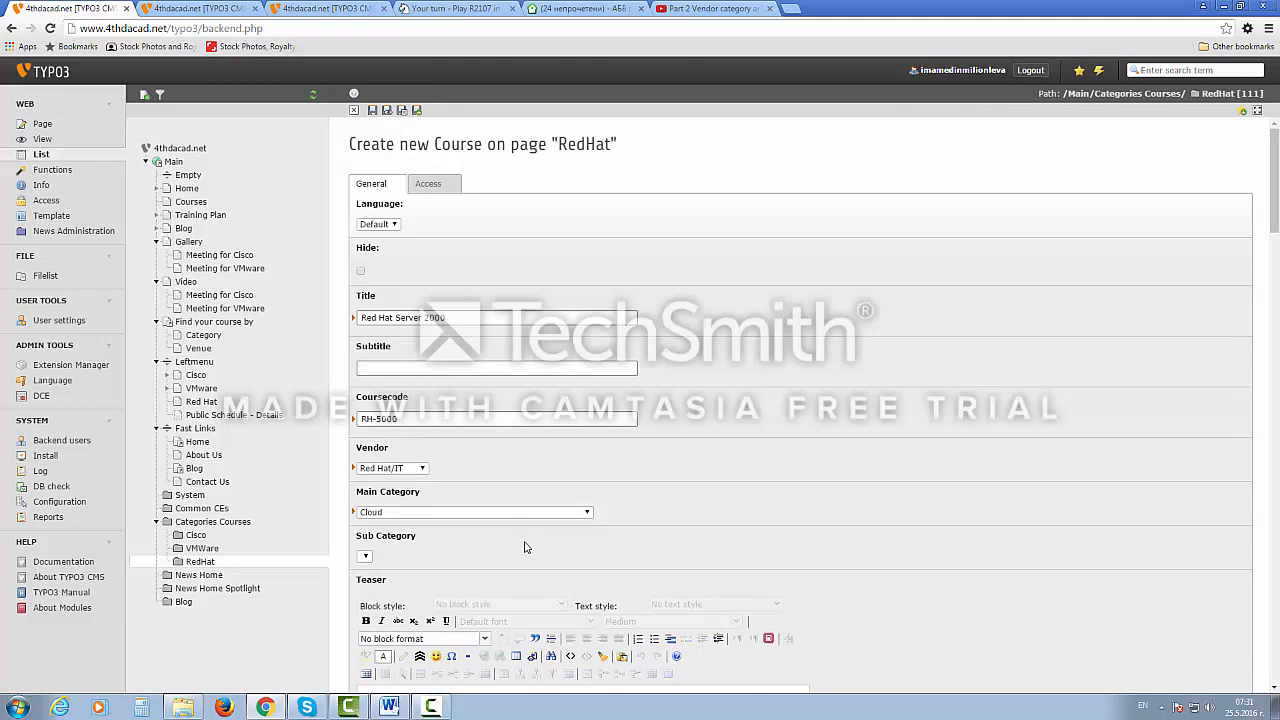
pyautogui.scroll(-2, 518, 533)
pyautogui.hotkey('ctrl', 'v')
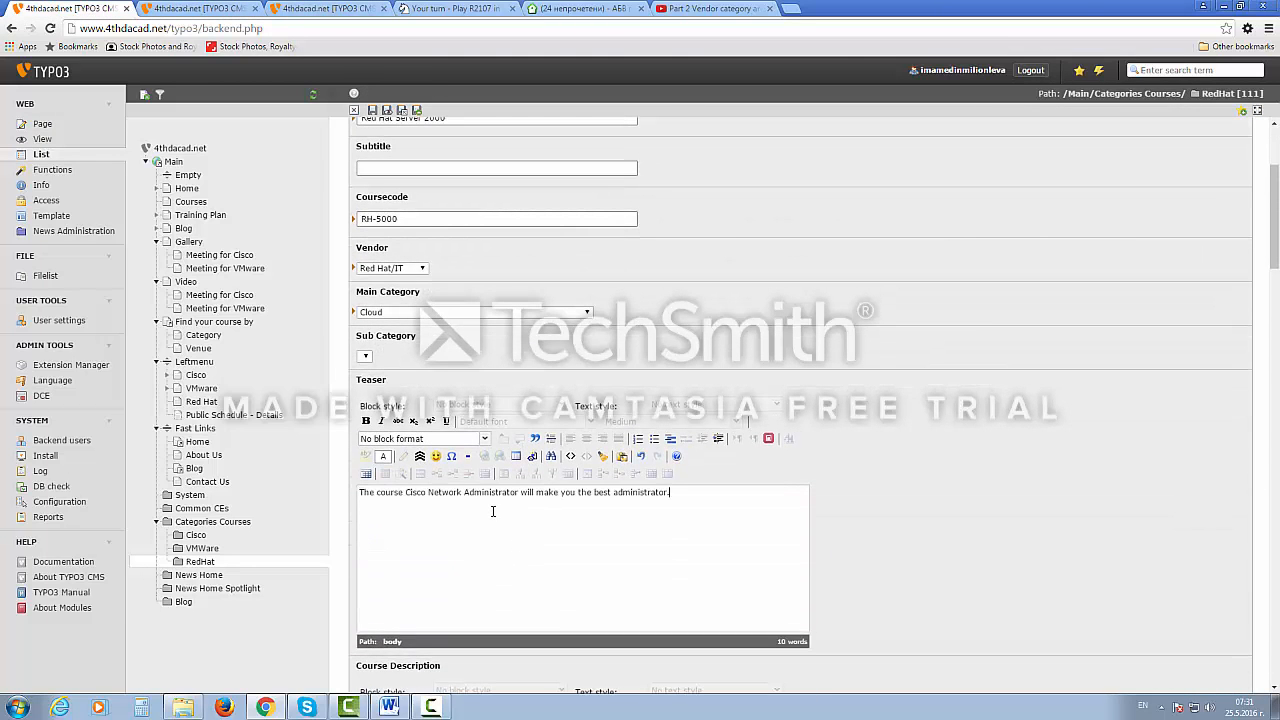
# Replace "Cisco Network Administrator" in the new course's Teaser with the course title "Red Hat Server 2000".
pyautogui.scroll(-2, 494, 532)
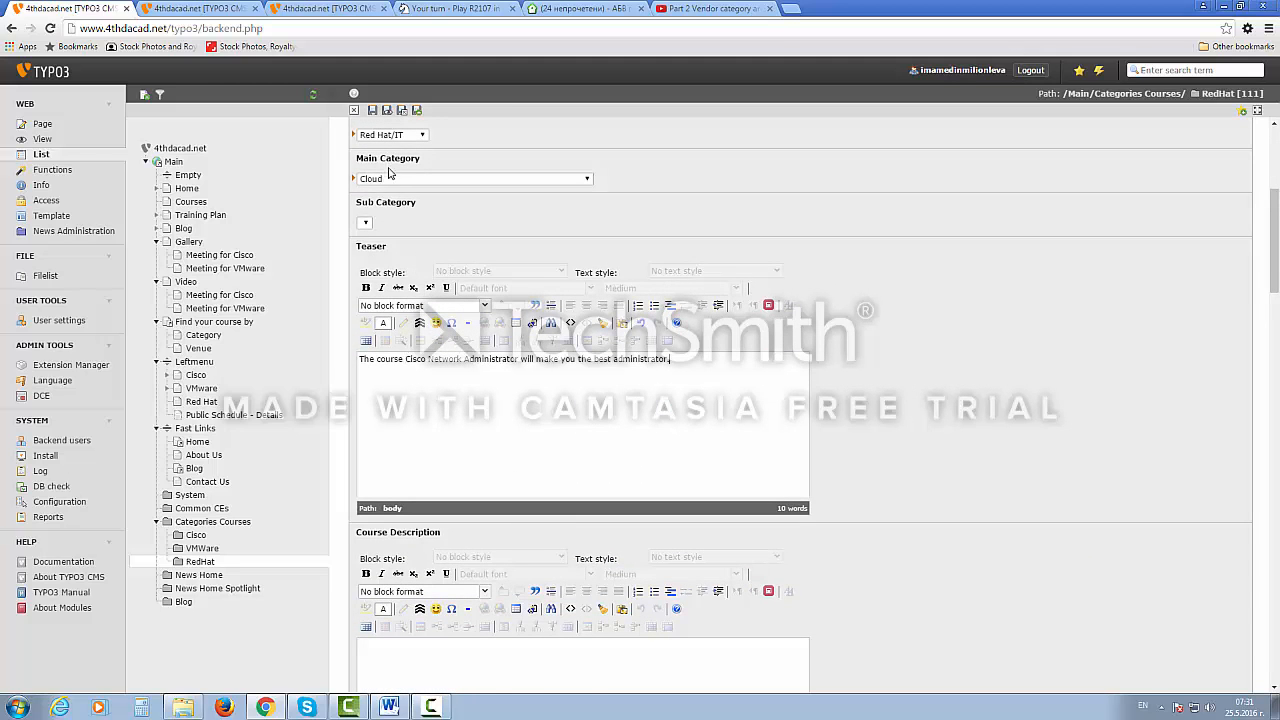
pyautogui.scroll(3, 400, 170)
pyautogui.scroll(2, 408, 167)
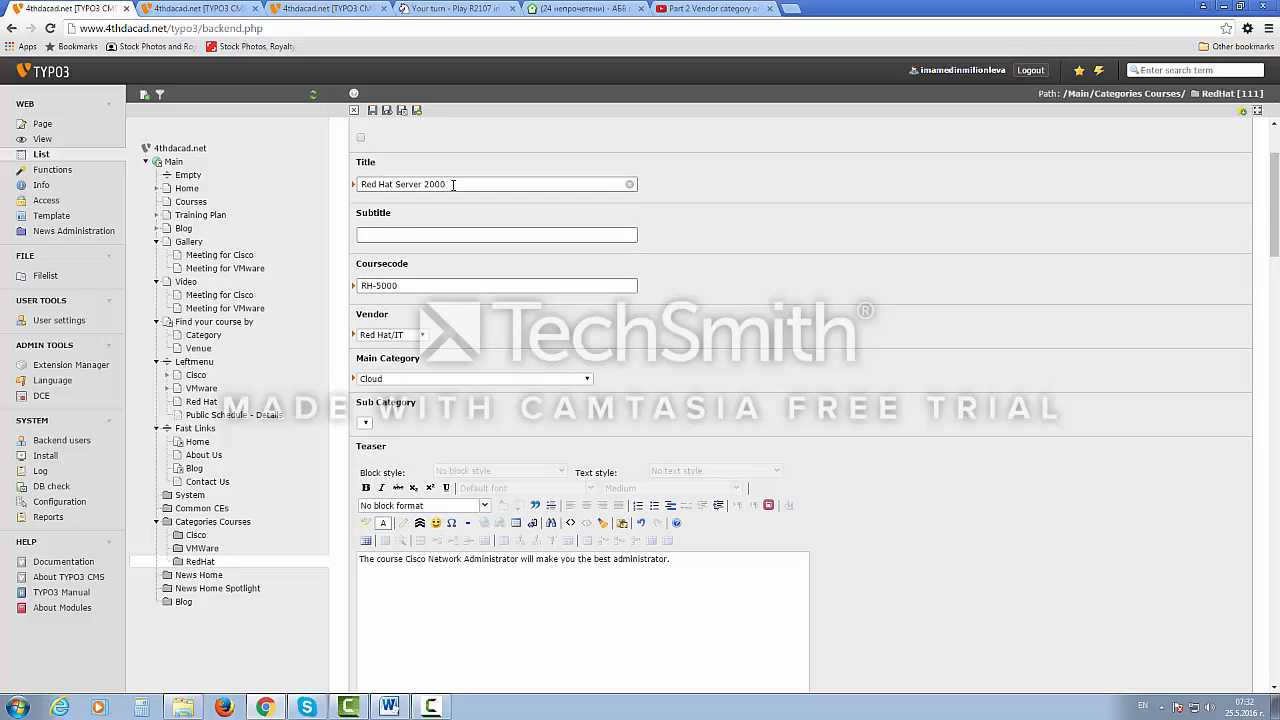
pyautogui.moveTo(453, 184); pyautogui.dragTo(326, 192)
pyautogui.hotkey('ctrl', 'c')
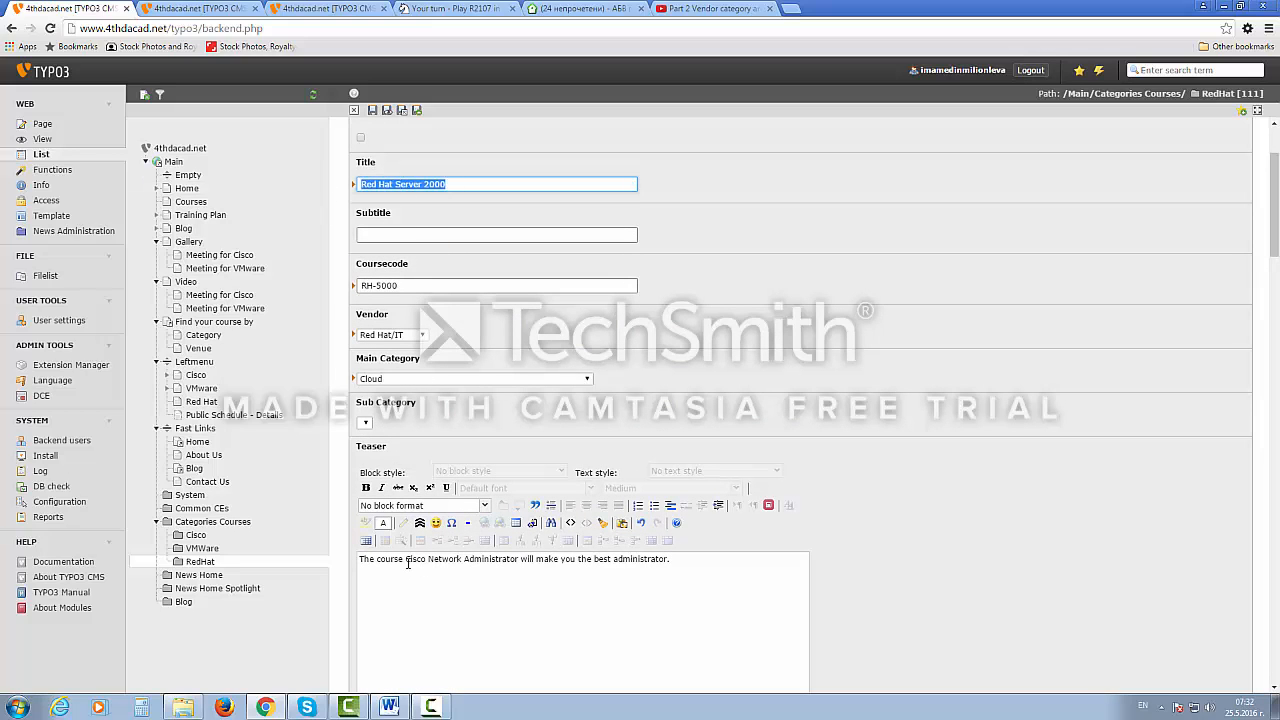
pyautogui.moveTo(406, 559); pyautogui.dragTo(518, 562)
pyautogui.hotkey('ctrl', 'v')
# Copy the full sentence from the new course's Teaser into its Course Description.
pyautogui.scroll(-3, 512, 564)
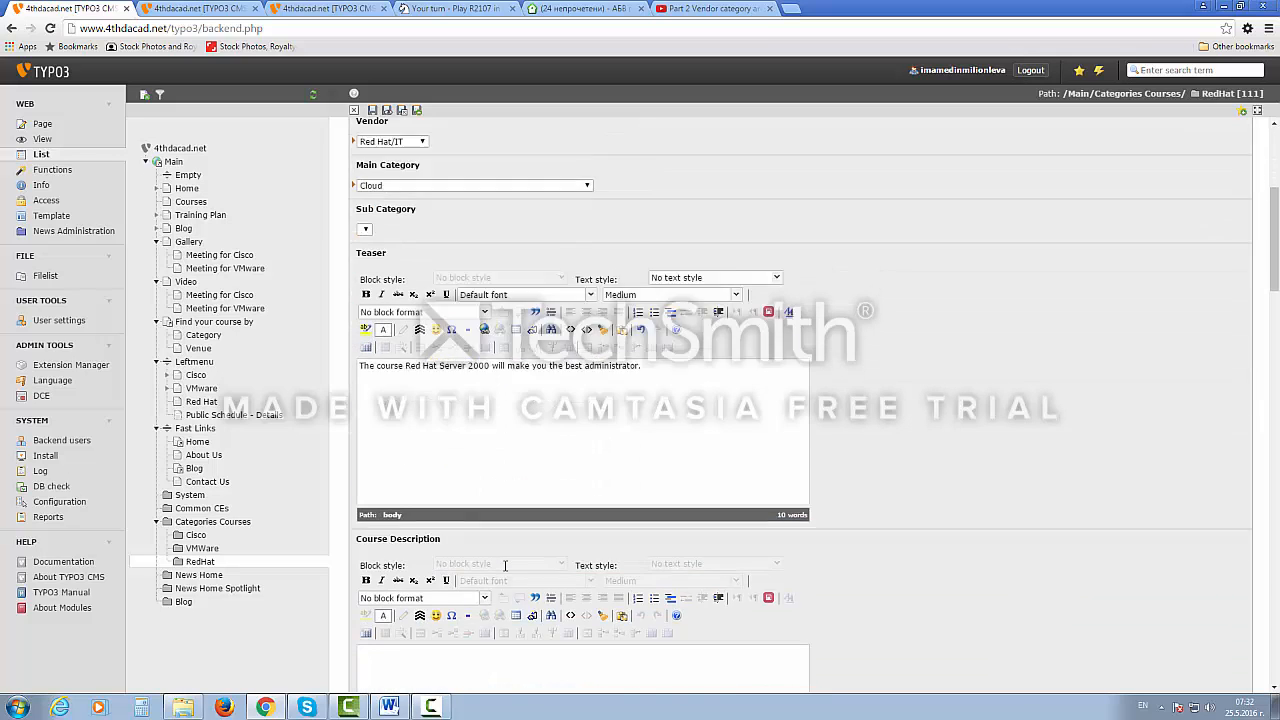
pyautogui.click(463, 590)
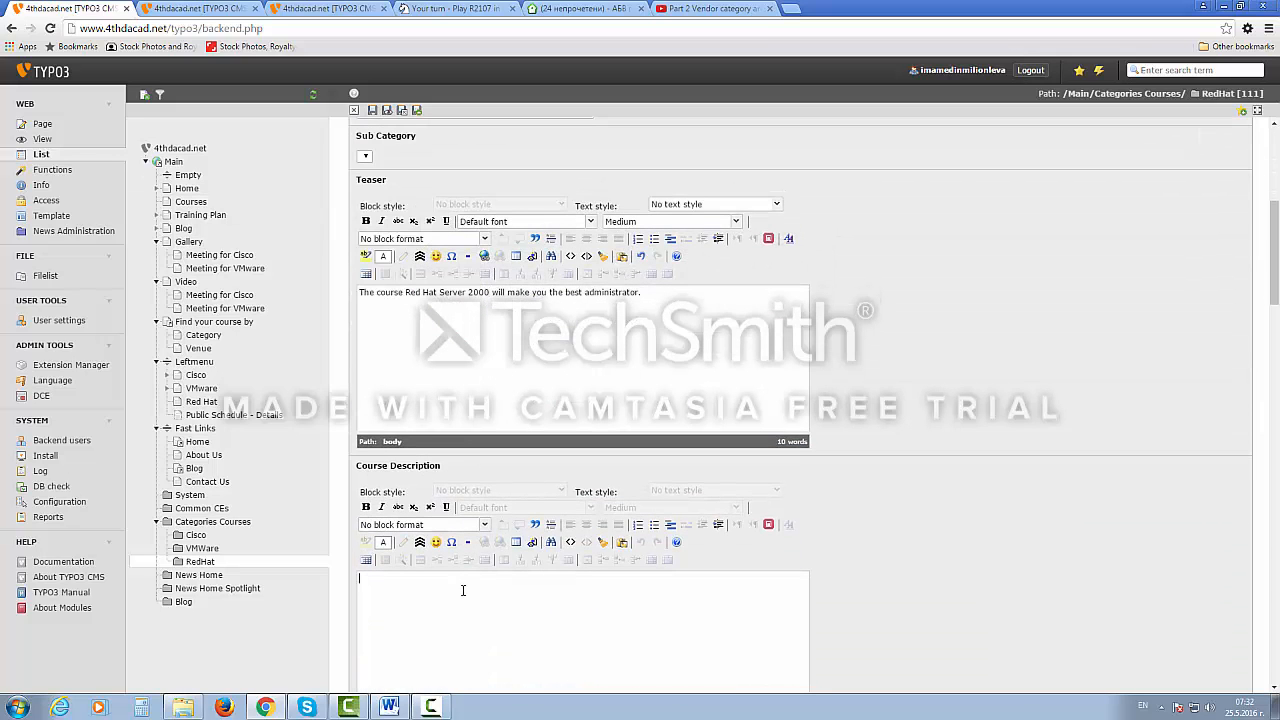
pyautogui.moveTo(642, 292); pyautogui.dragTo(359, 292)
pyautogui.hotkey('ctrl', 'c')
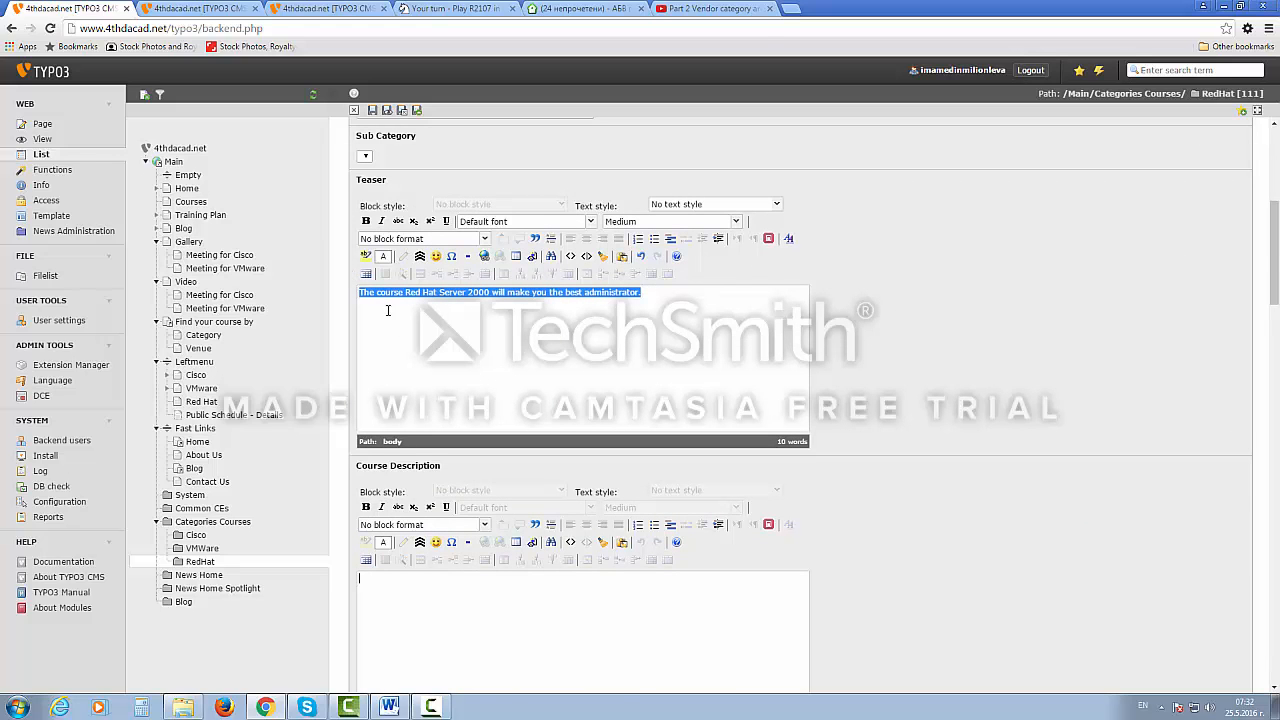
pyautogui.click(462, 598)
pyautogui.hotkey('ctrl', 'v')
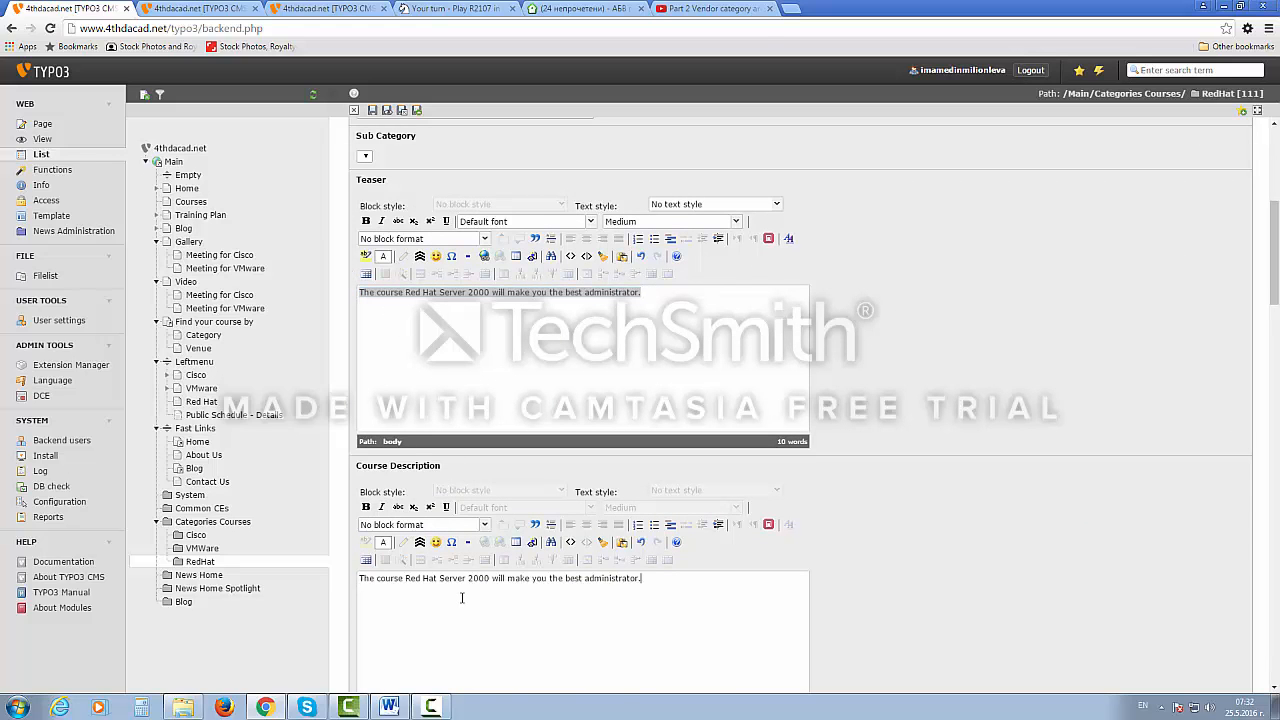
# Repeat the sentence "The course Red Hat Server 2000 will make you the best administrator." on three more lines of the Course Description.
pyautogui.scroll(-1, 462, 598)
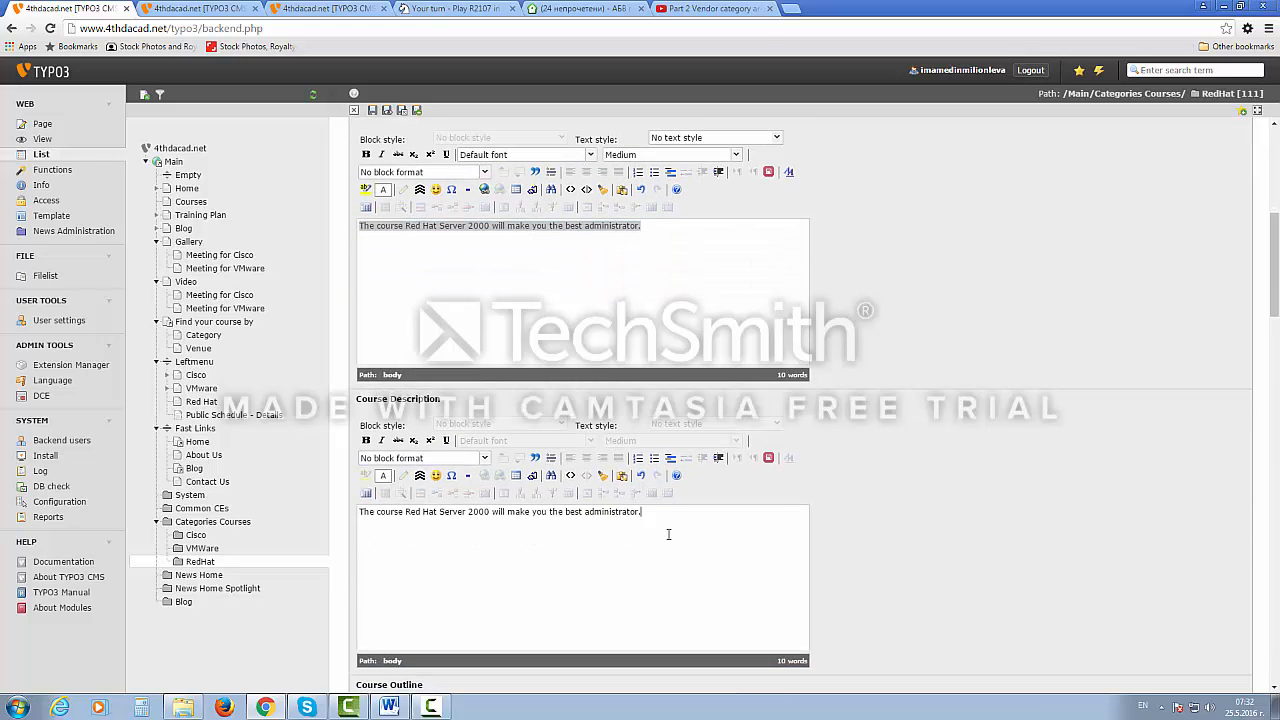
pyautogui.press('Return')
pyautogui.hotkey('ctrl', 'v')
pyautogui.press('Return')
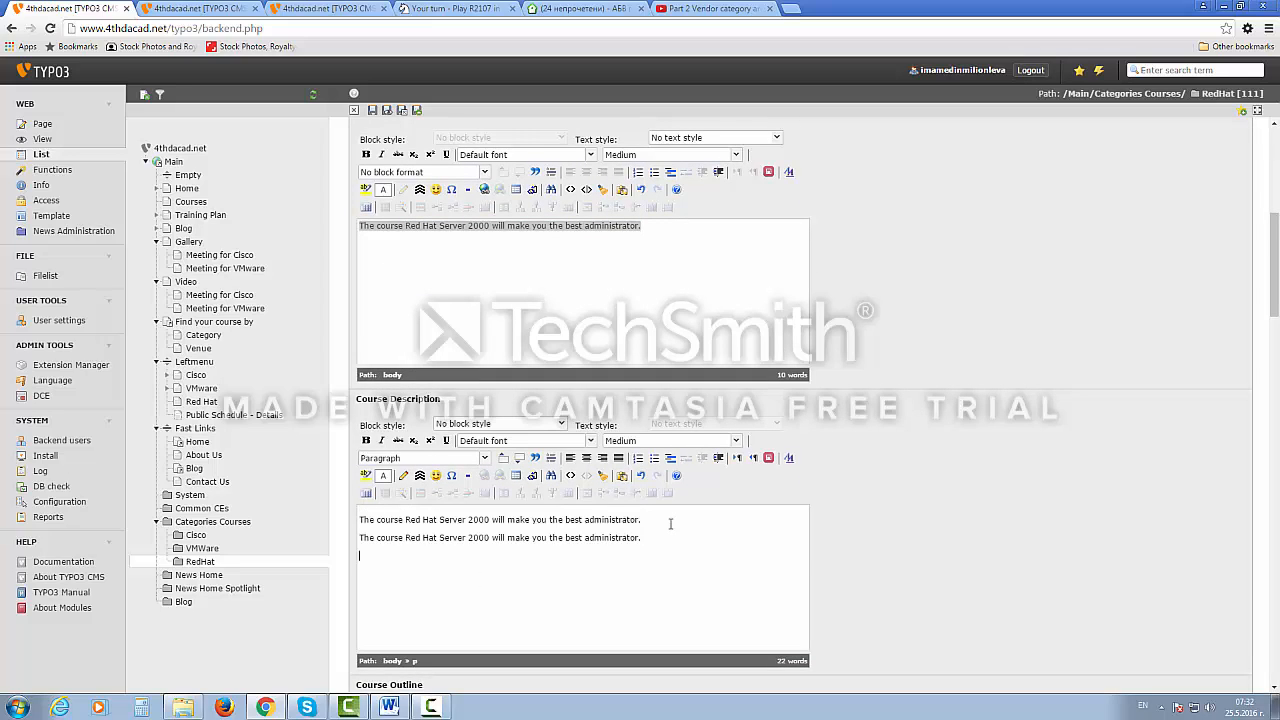
pyautogui.hotkey('ctrl', 'v')
pyautogui.press('Return')
pyautogui.hotkey('ctrl', 'v')
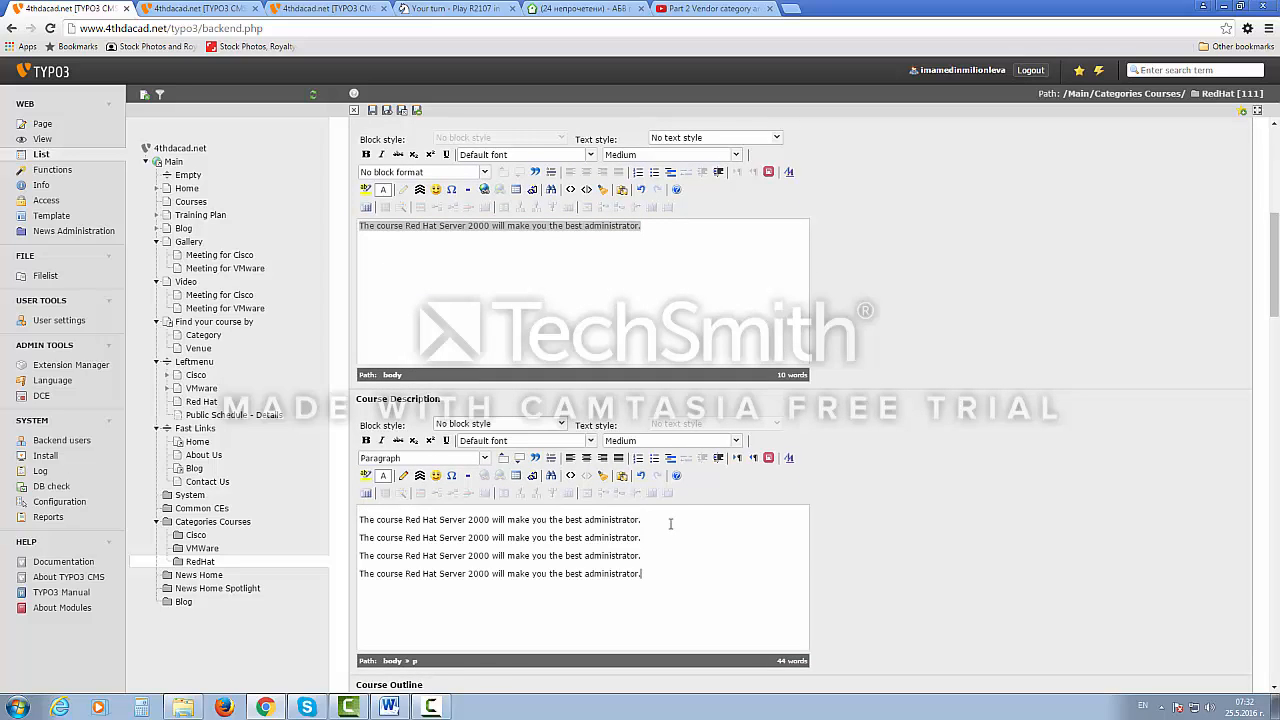
# Check the mandatory Course Outline in the Word guide and copy the "Detailed Course Outline" heading from the Cisco course.
pyautogui.click(390, 707)
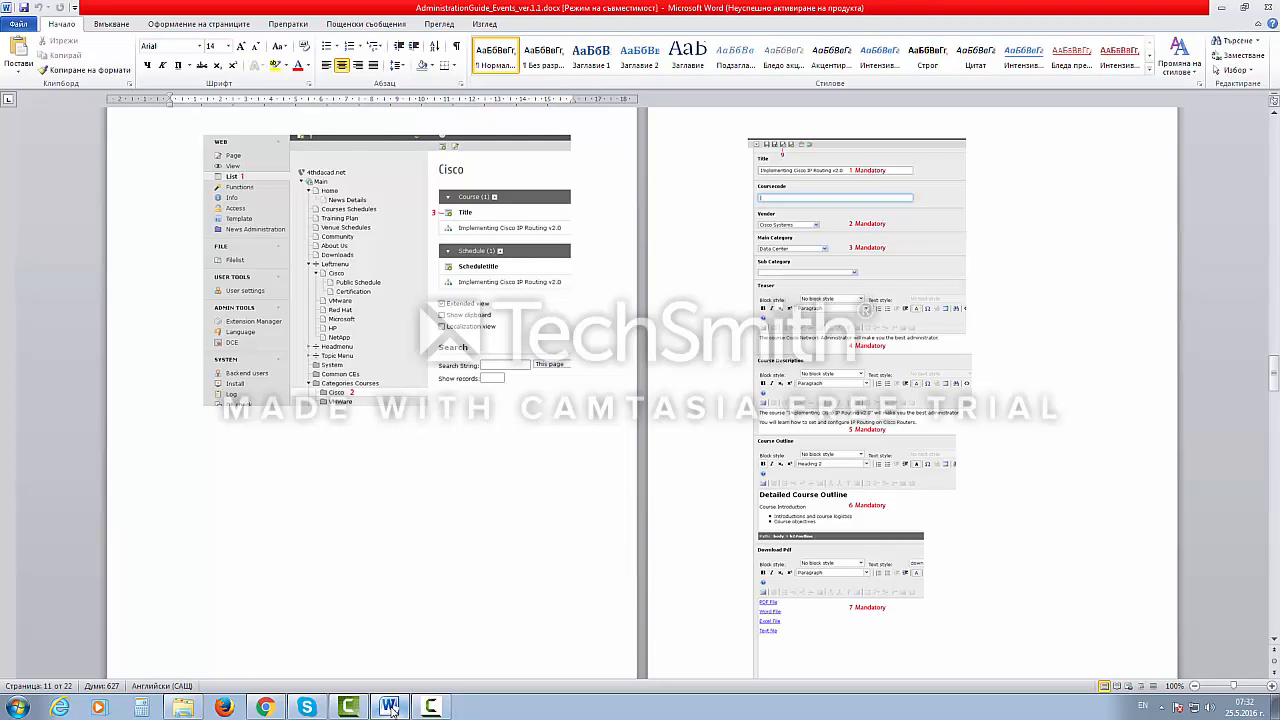
pyautogui.click(390, 707)
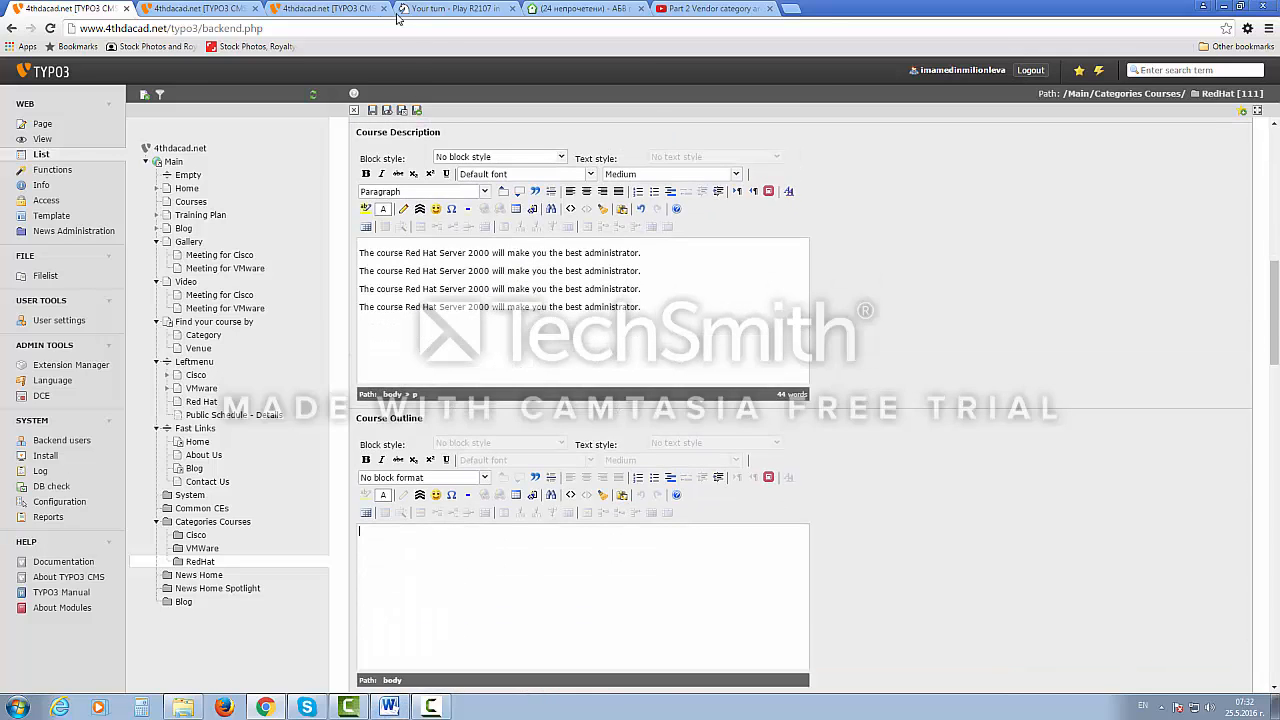
pyautogui.click(328, 10)
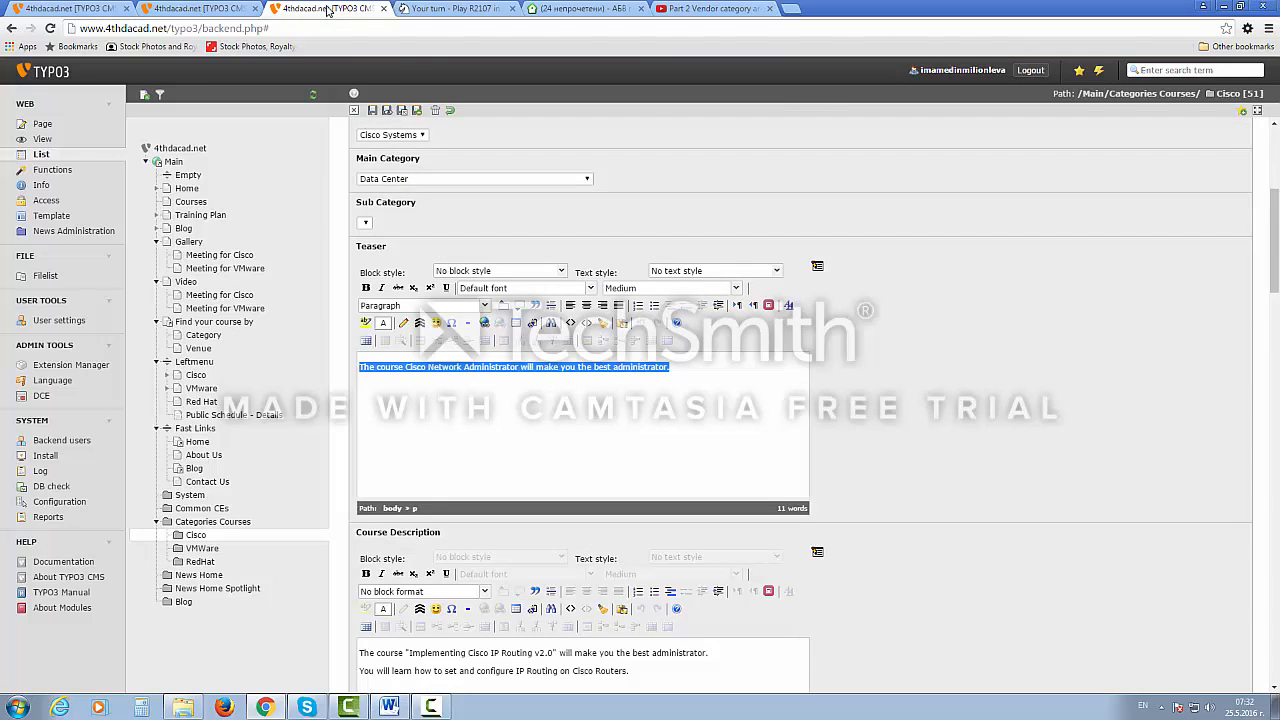
pyautogui.scroll(-2, 505, 523)
pyautogui.scroll(-3, 505, 523)
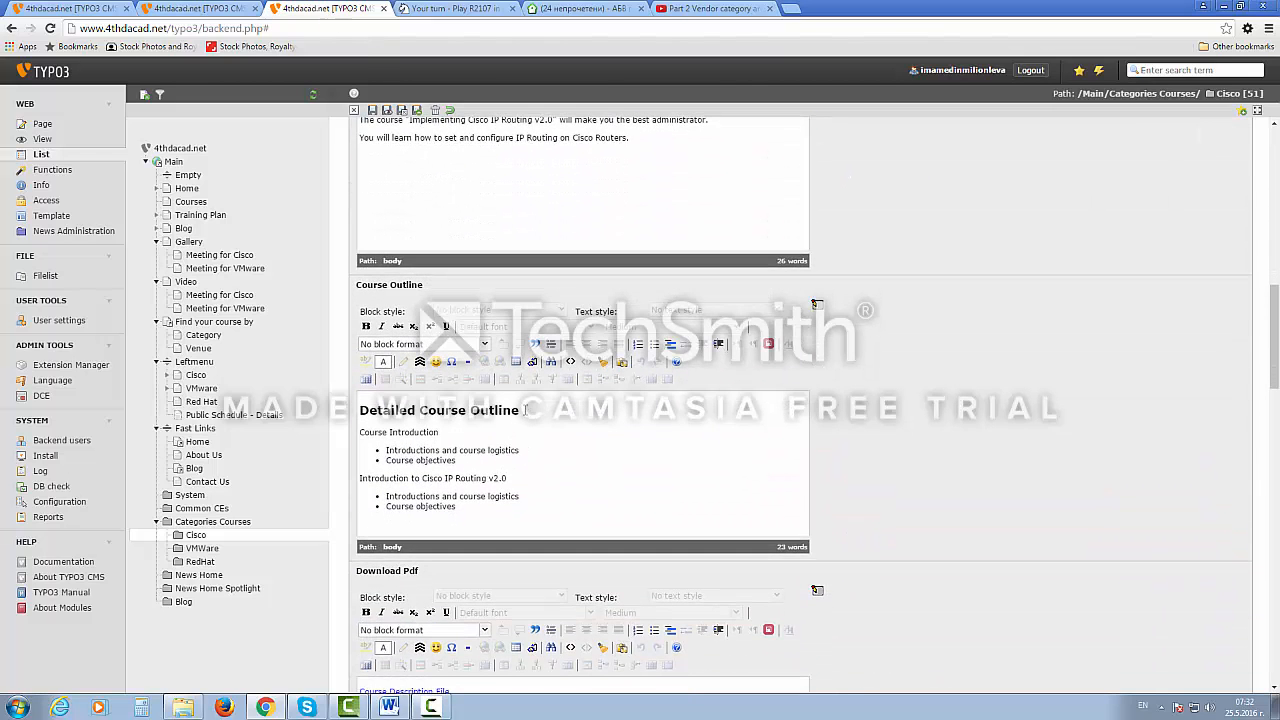
pyautogui.moveTo(521, 410); pyautogui.dragTo(360, 414)
pyautogui.hotkey('ctrl', 'c')
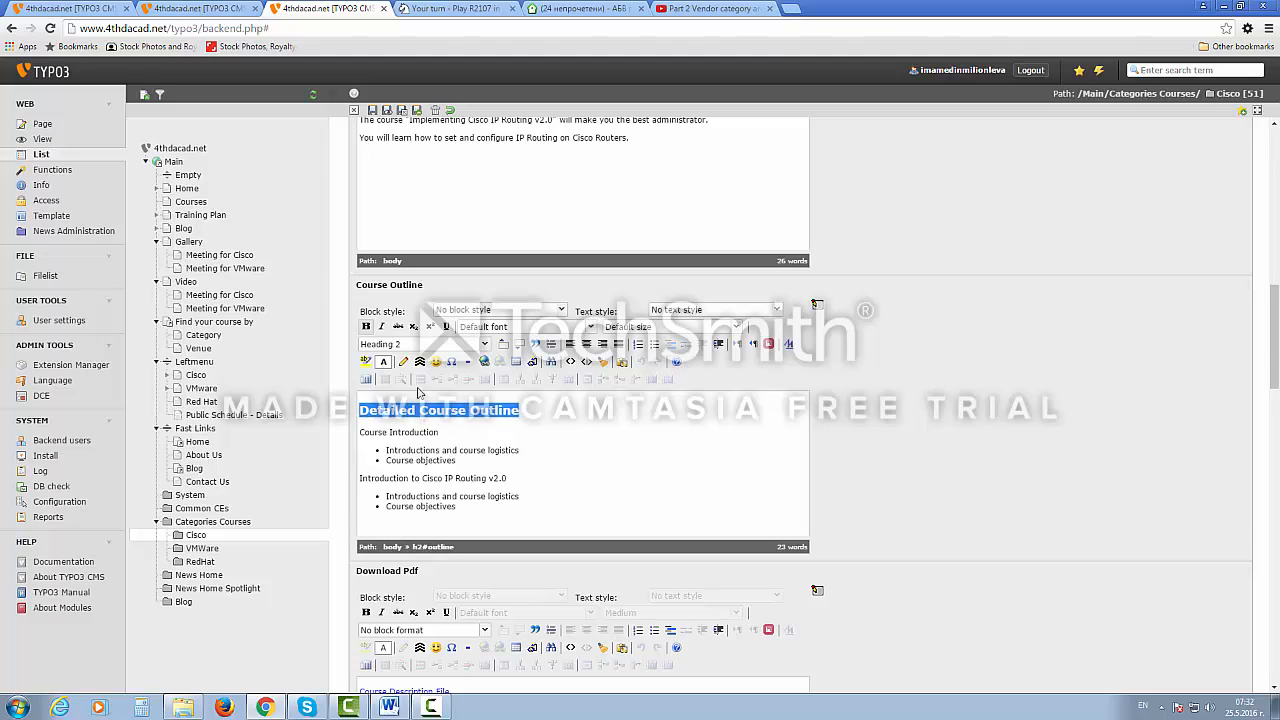
# Paste the "Detailed Course Outline" heading into the new course's Course Outline, check its block format, and start a paragraph below it.
pyautogui.click(180, 10)
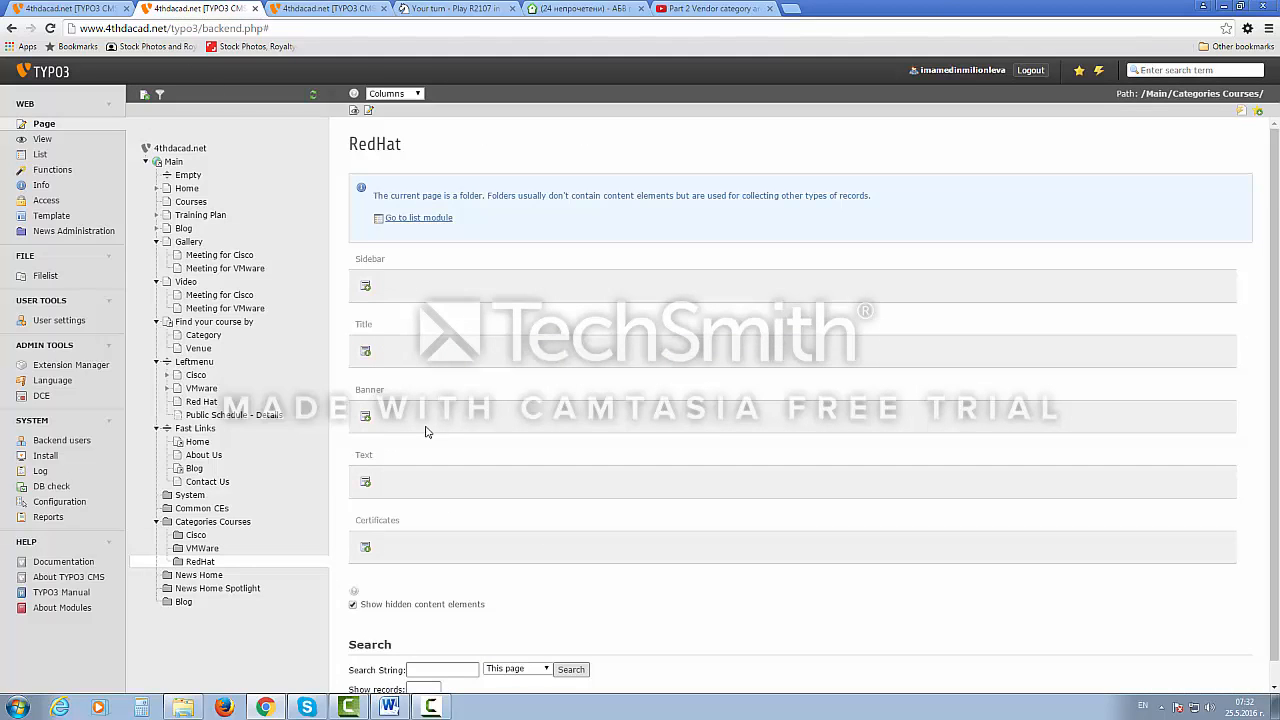
pyautogui.click(320, 8)
pyautogui.click(68, 9)
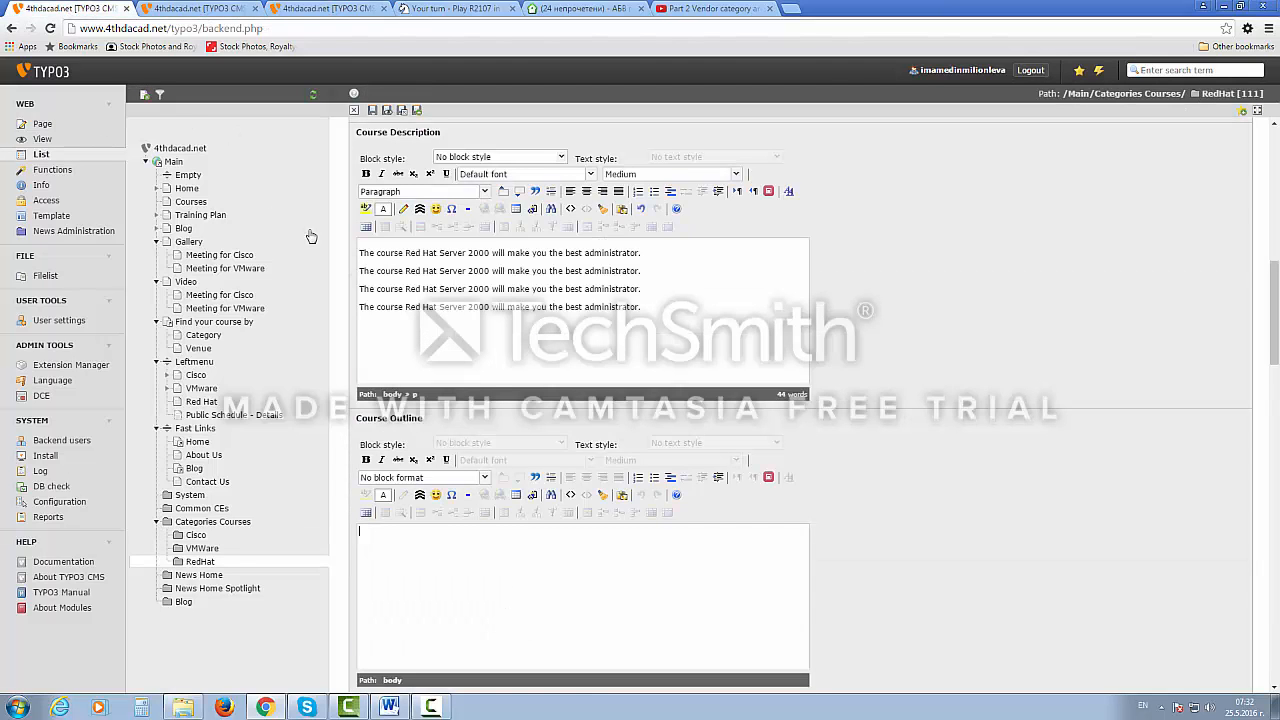
pyautogui.click(414, 529)
pyautogui.hotkey('ctrl', 'v')
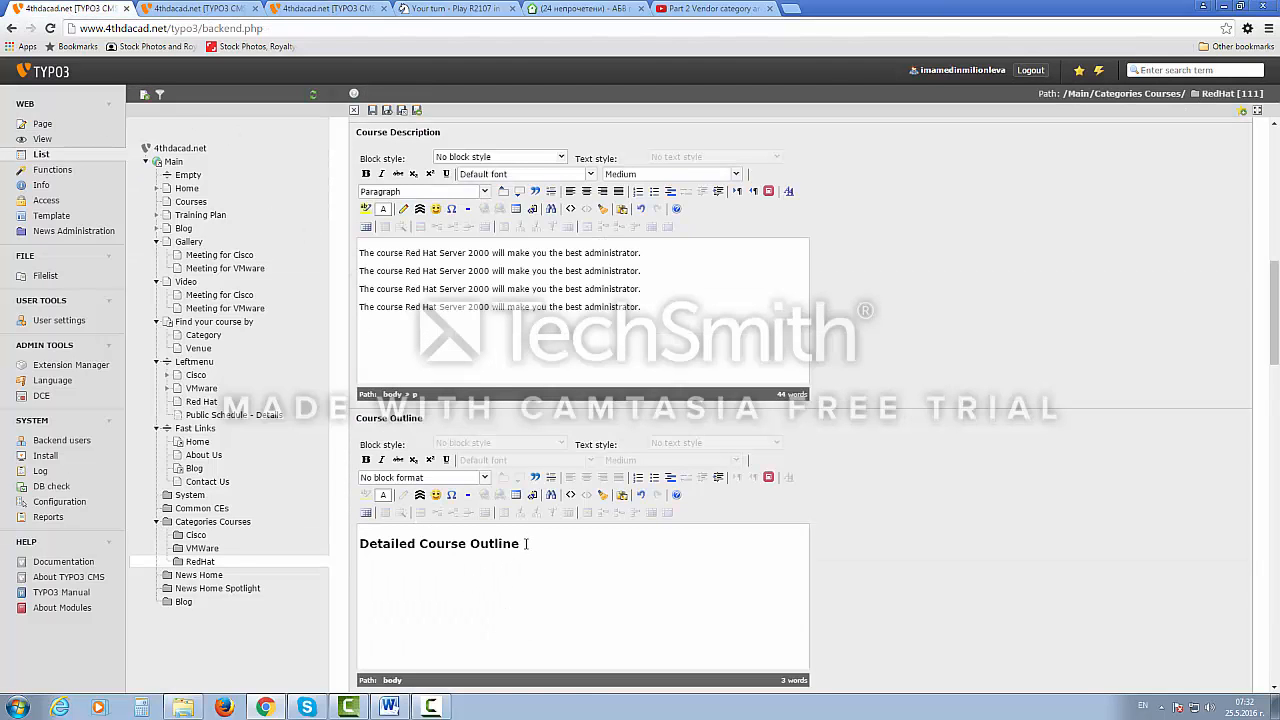
pyautogui.moveTo(522, 547); pyautogui.dragTo(360, 540)
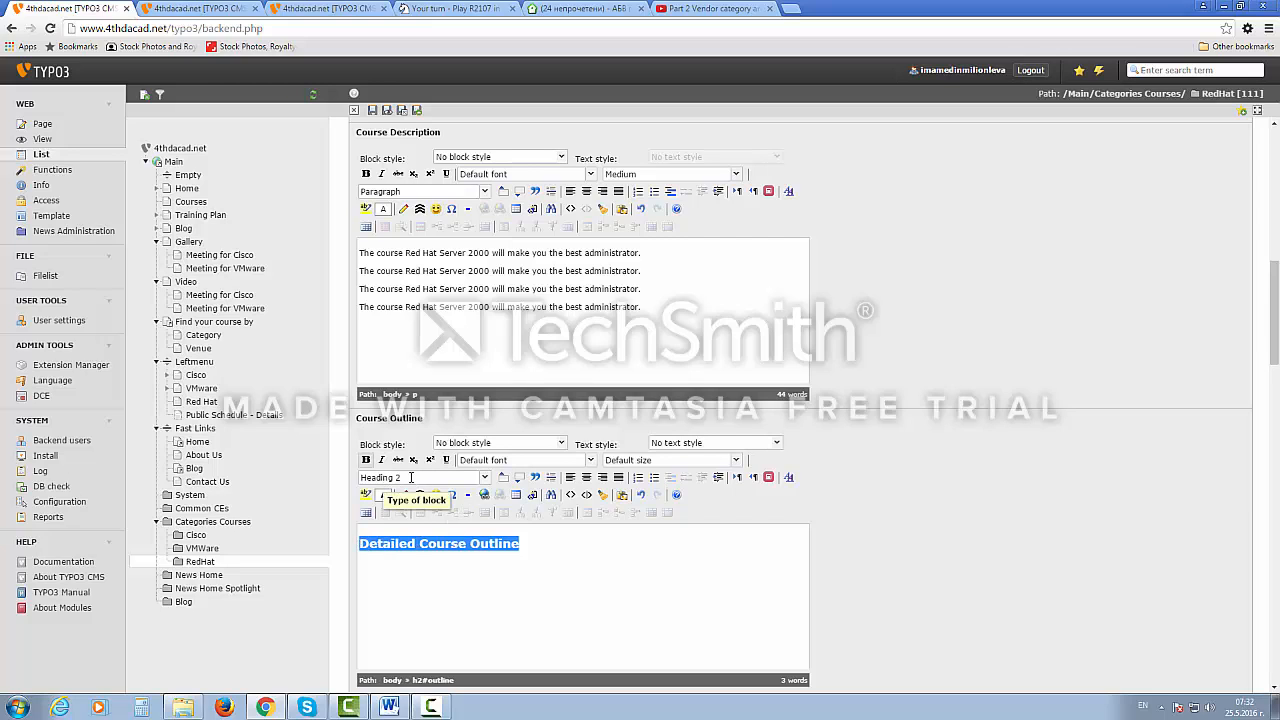
pyautogui.click(496, 560)
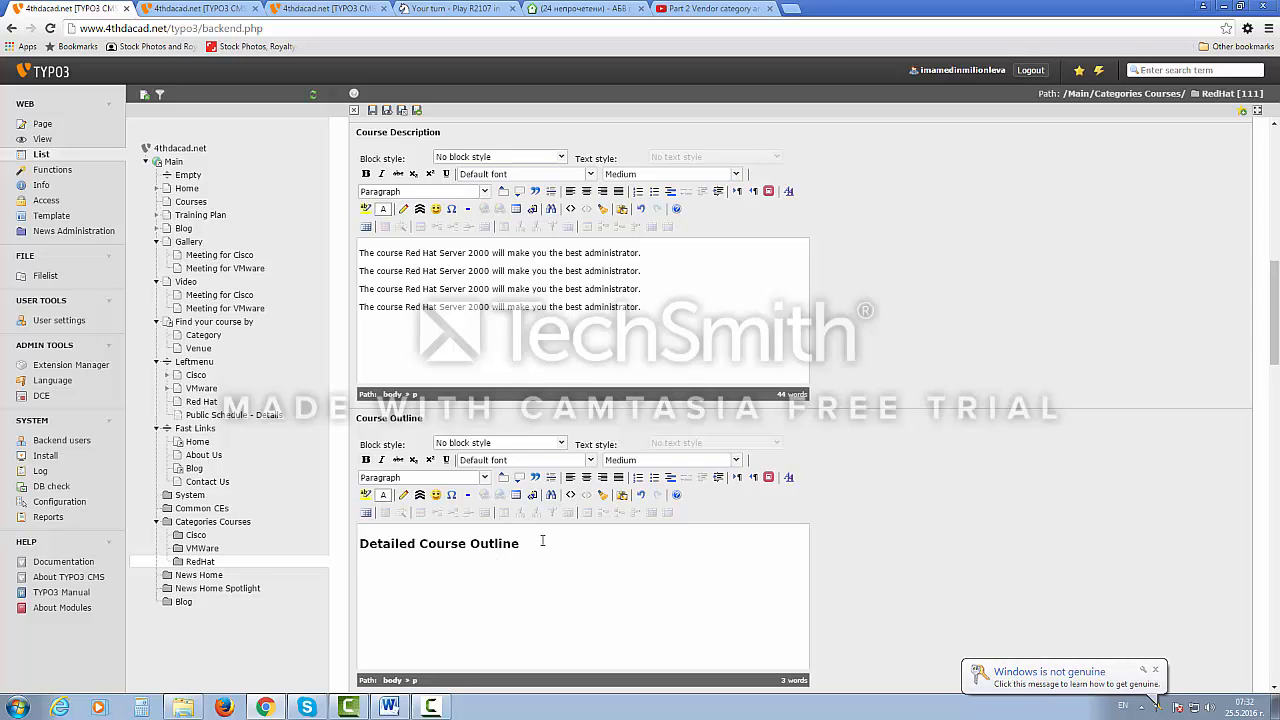
# Following the Cisco course, add the line "Course Introduction" under the outline heading and start a bulleted list below it.
pyautogui.click(318, 8)
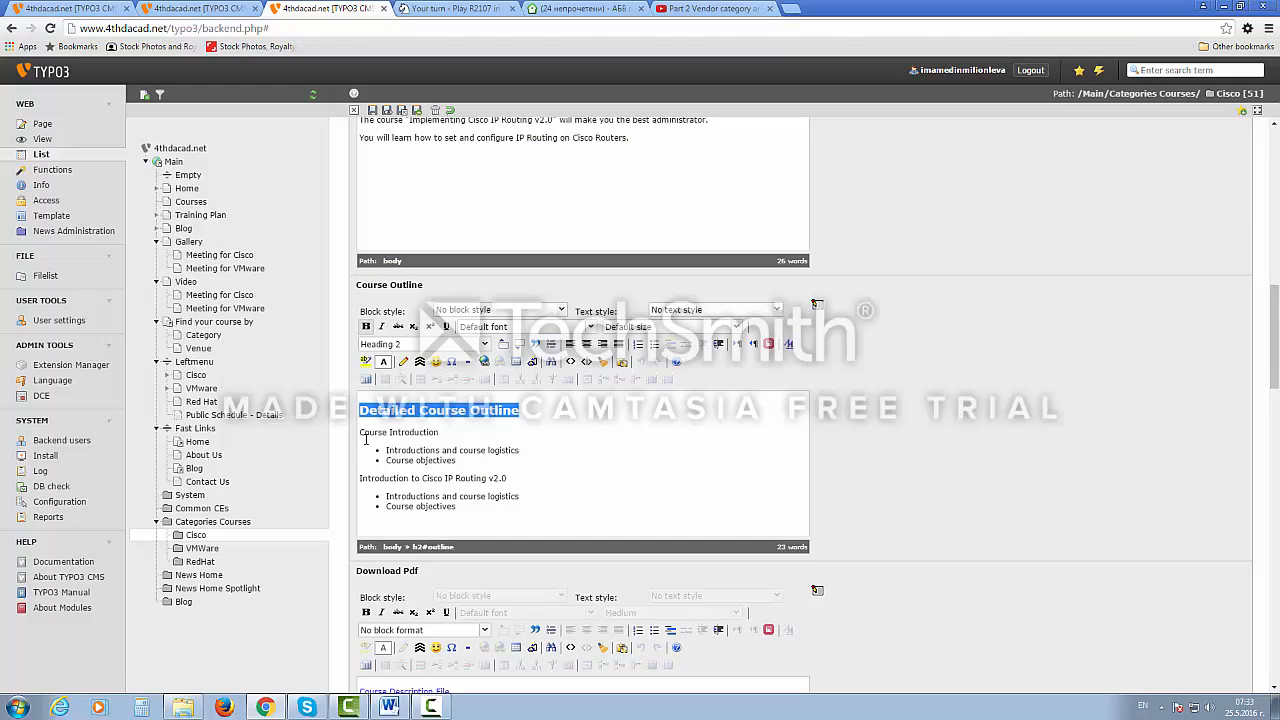
pyautogui.moveTo(358, 432); pyautogui.dragTo(440, 432)
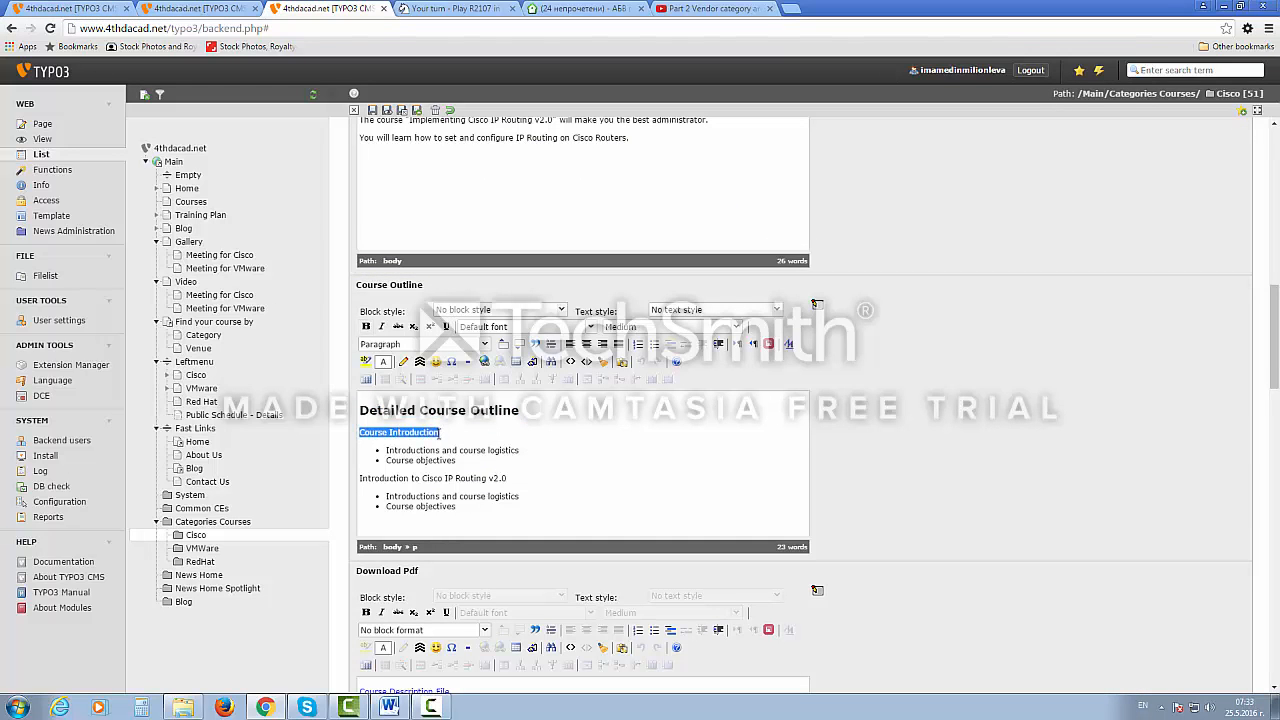
pyautogui.click(200, 561)
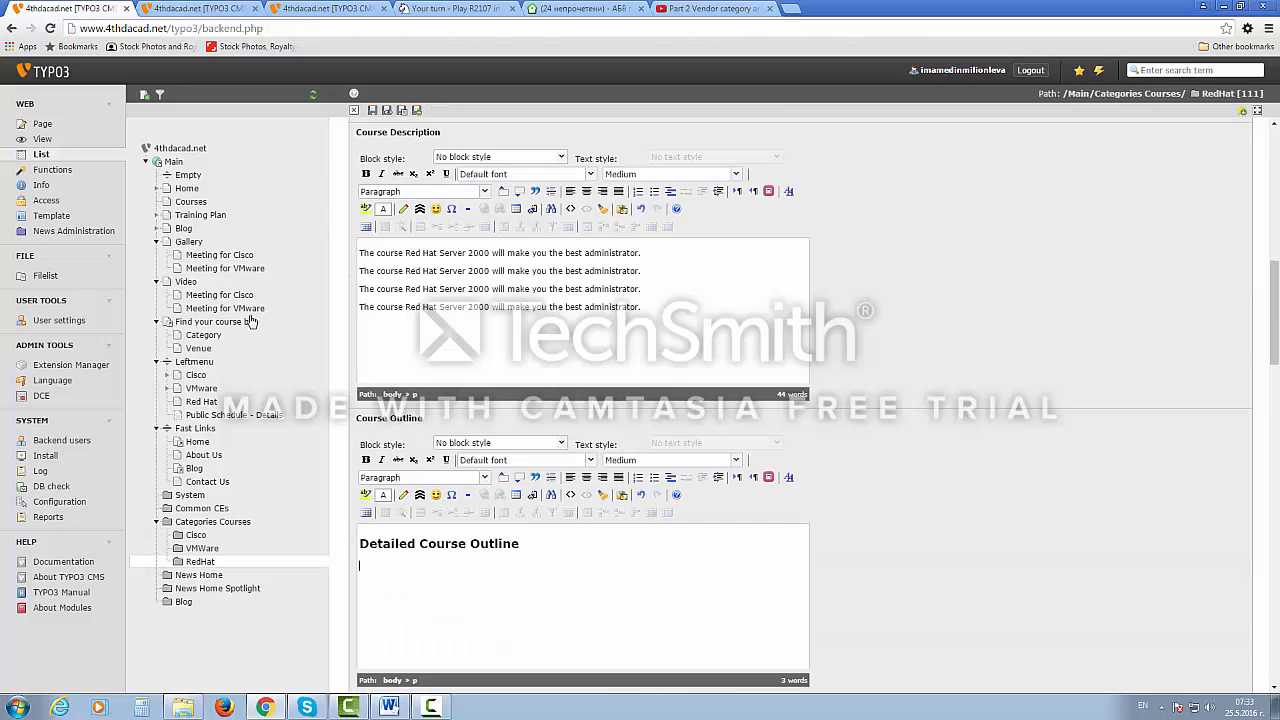
pyautogui.write('Course Introduction')
pyautogui.click(654, 477)
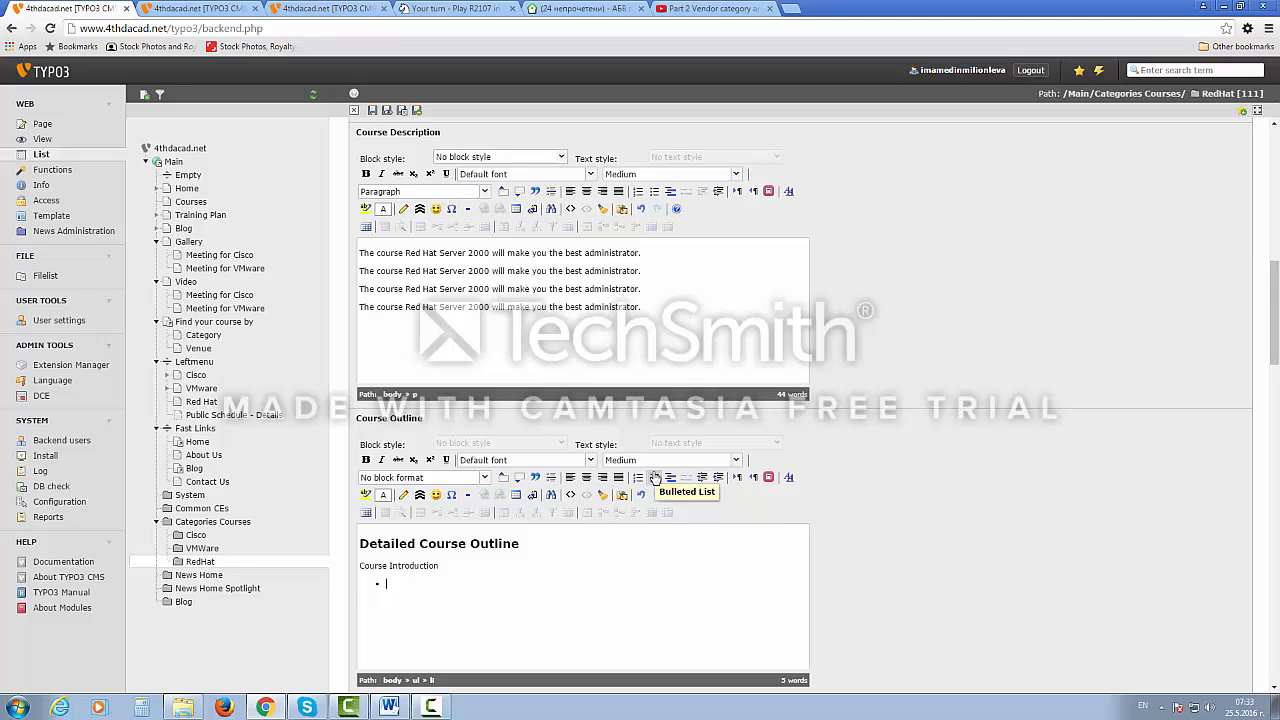
# Add two bullets reading "Introductions and course logistics", using the wording from the Cisco course outline.
pyautogui.click(331, 12)
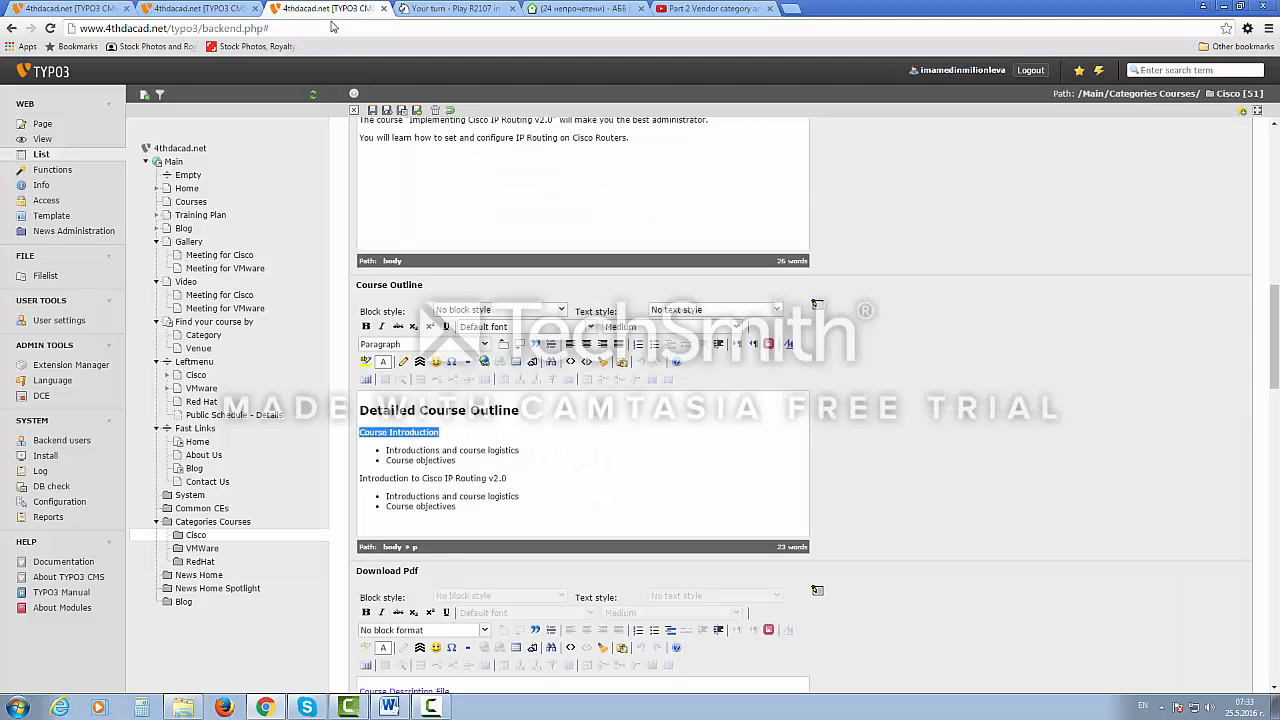
pyautogui.moveTo(387, 452); pyautogui.dragTo(519, 452)
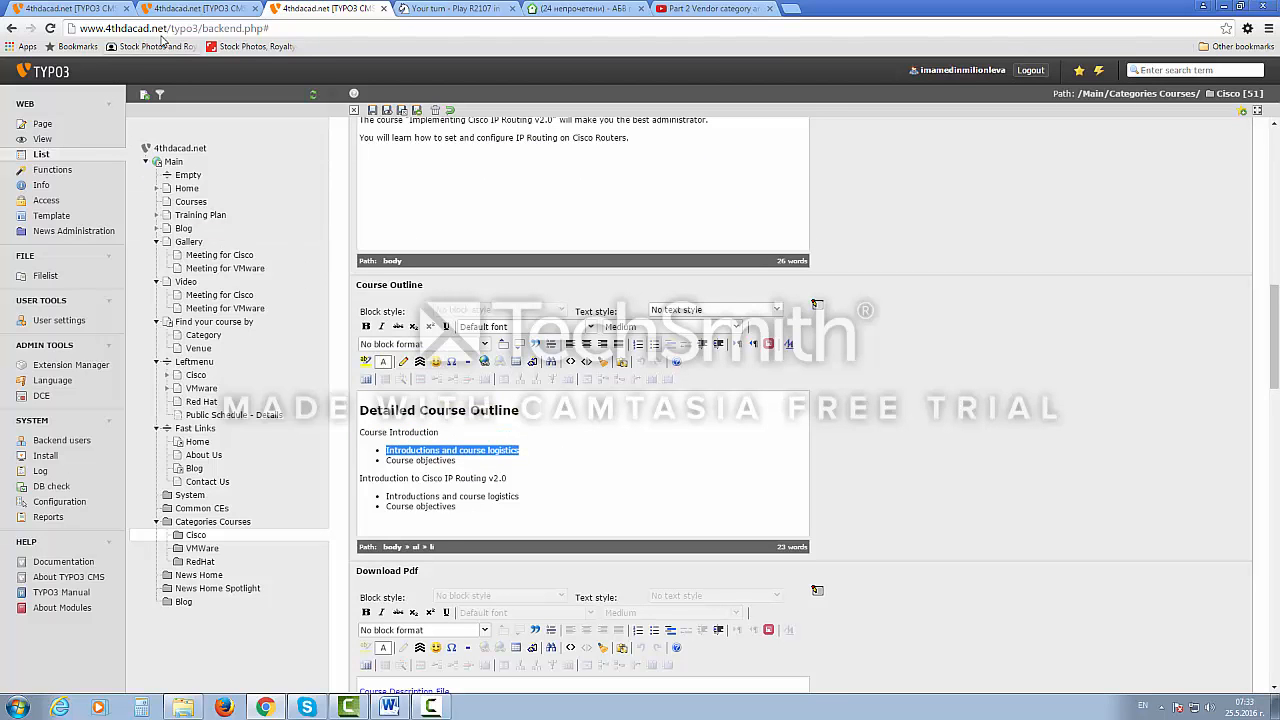
pyautogui.click(95, 10)
pyautogui.write('Introductions and course logistics')
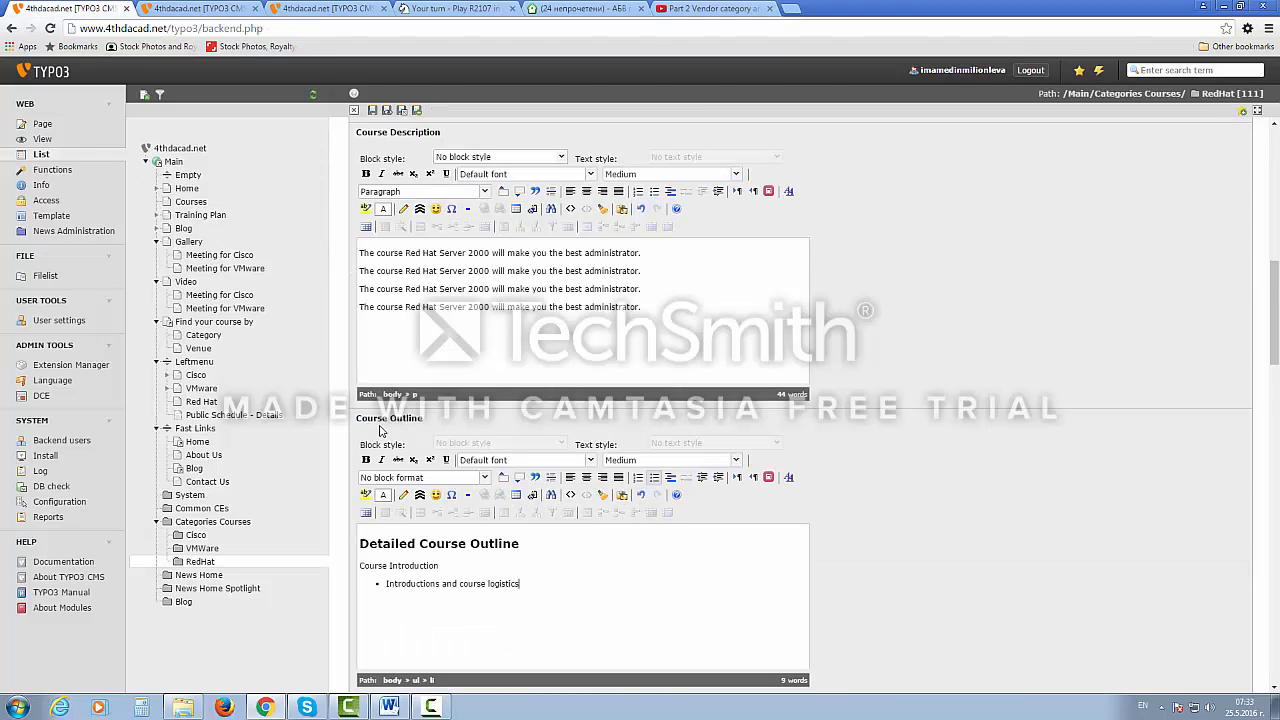
pyautogui.write('Introductions and course logistics')
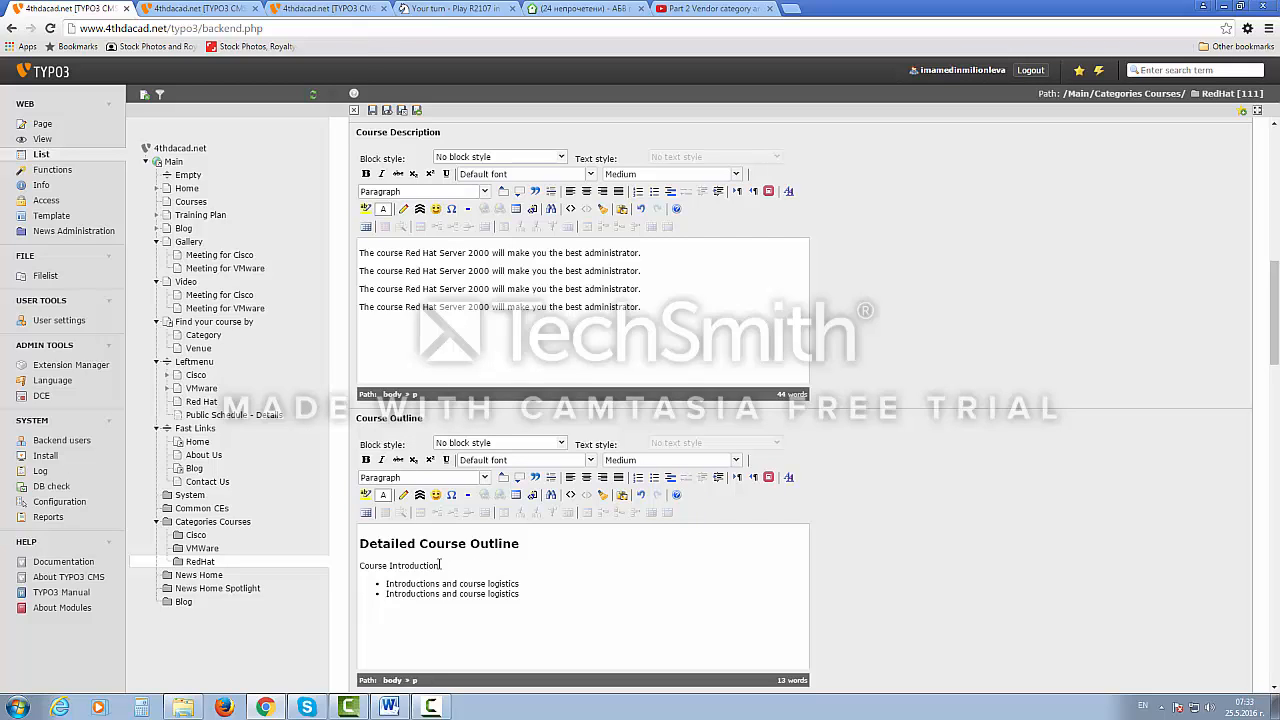
# Repeat the line "Course Introduction" below the bulleted list in the Course Outline by copying the existing one.
pyautogui.moveTo(441, 565); pyautogui.dragTo(357, 565)
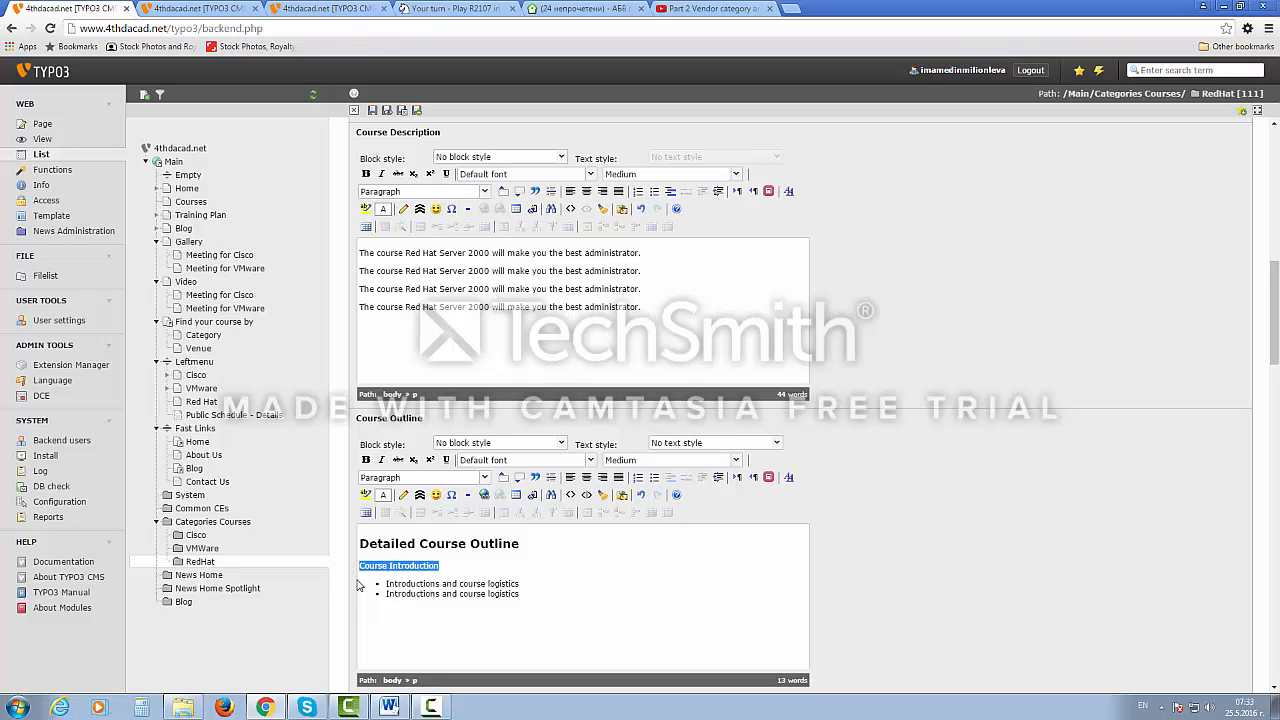
pyautogui.hotkey('ctrl', 'c')
pyautogui.click(375, 612)
pyautogui.hotkey('ctrl', 'v')
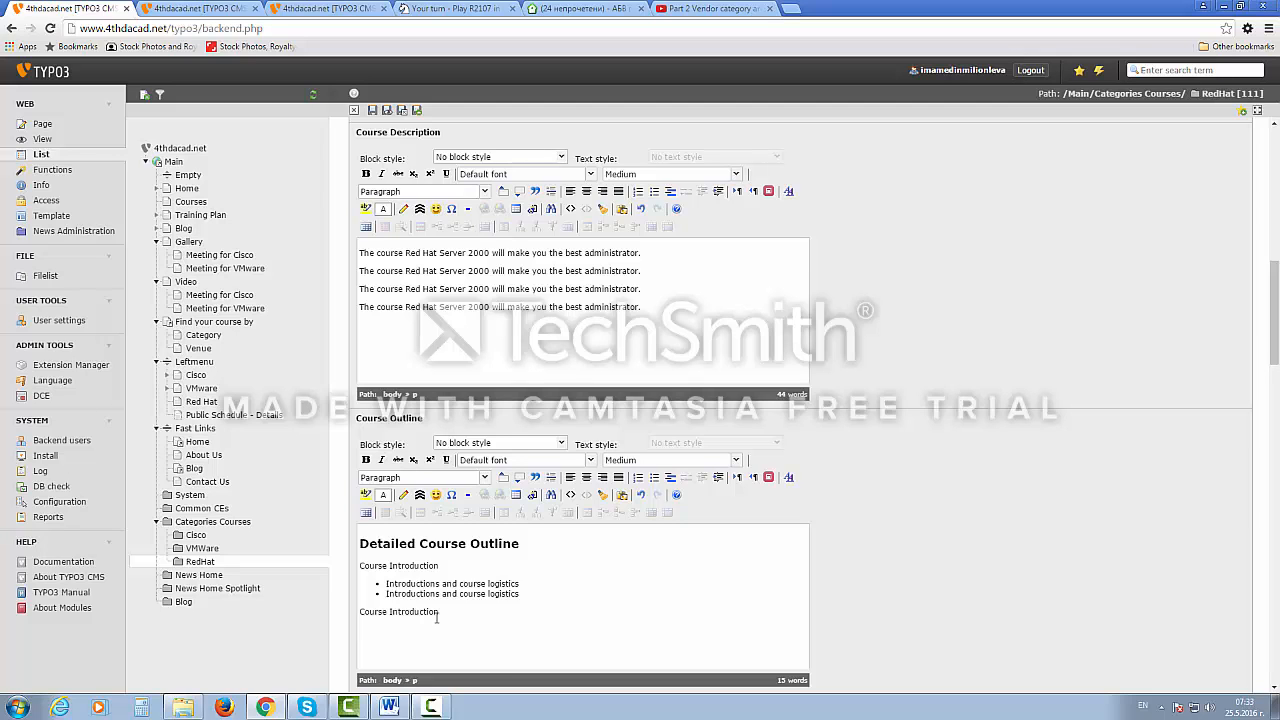
pyautogui.press('Return')
# Check the mandatory Download Pdf field in the Word guide and enter "Red Had Course Description" in the new course's Download Pdf text.
pyautogui.click(391, 708)
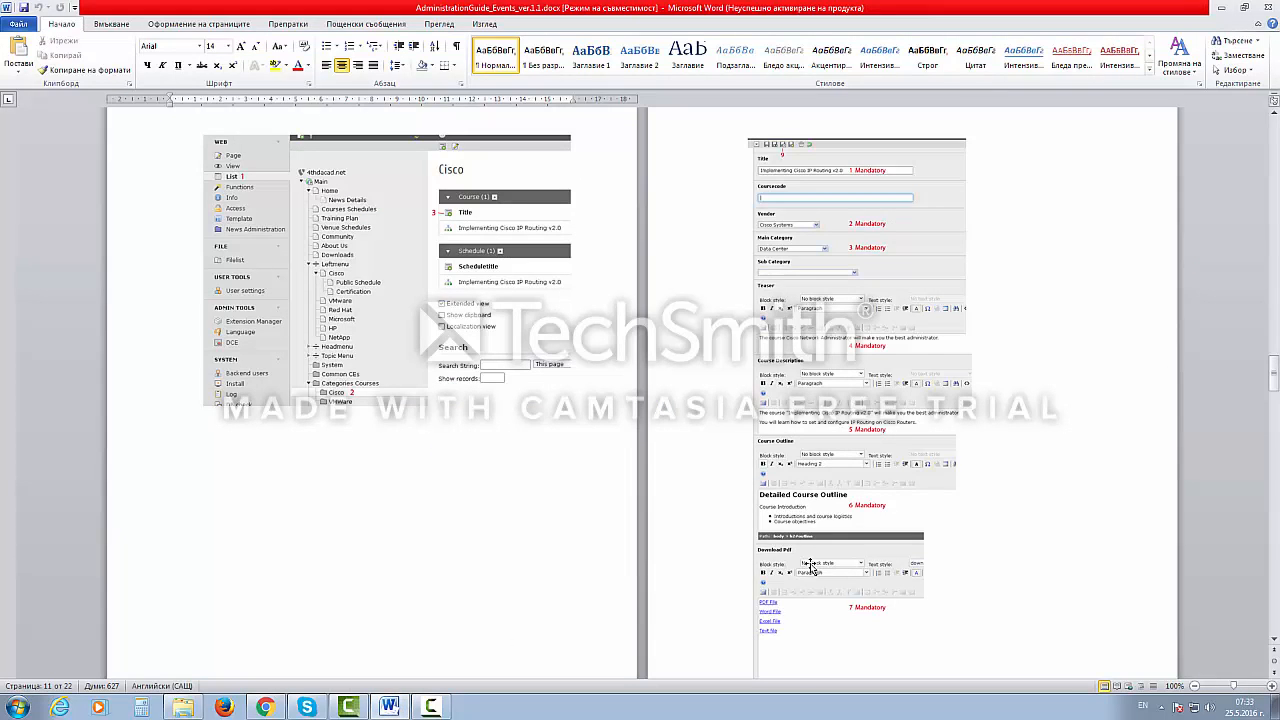
pyautogui.scroll(-1, 810, 565)
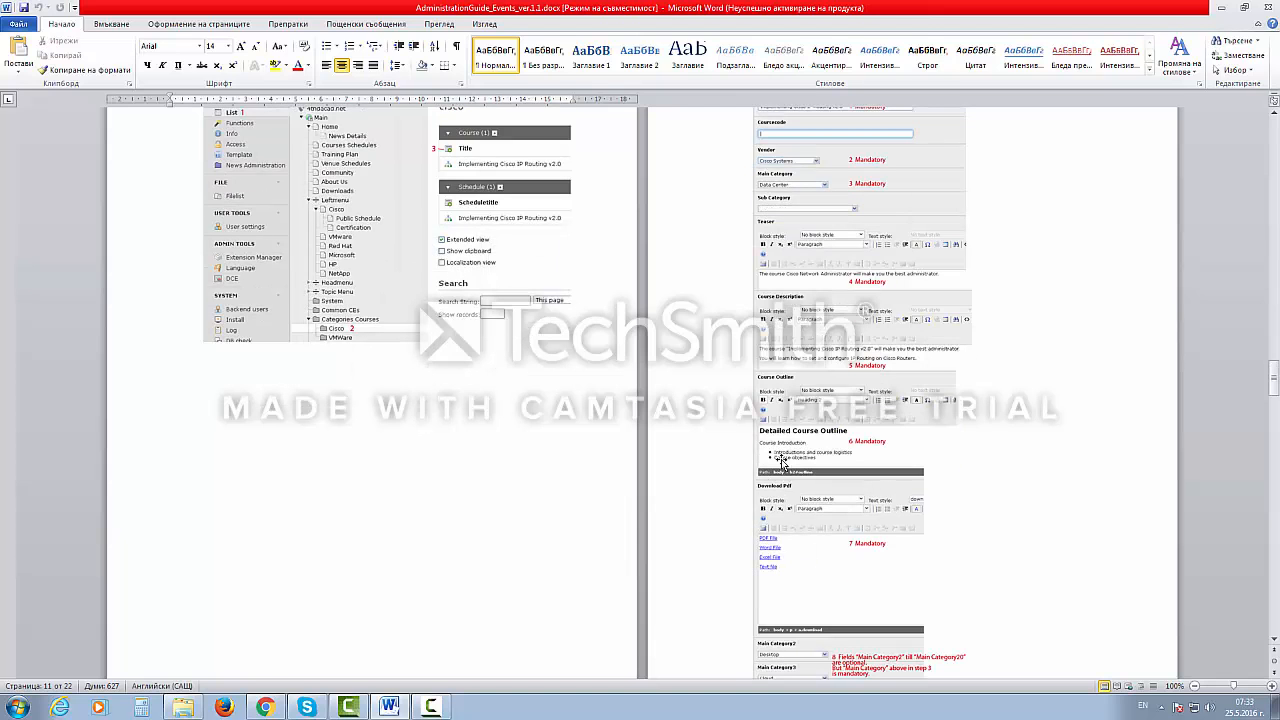
pyautogui.scroll(-1, 794, 541)
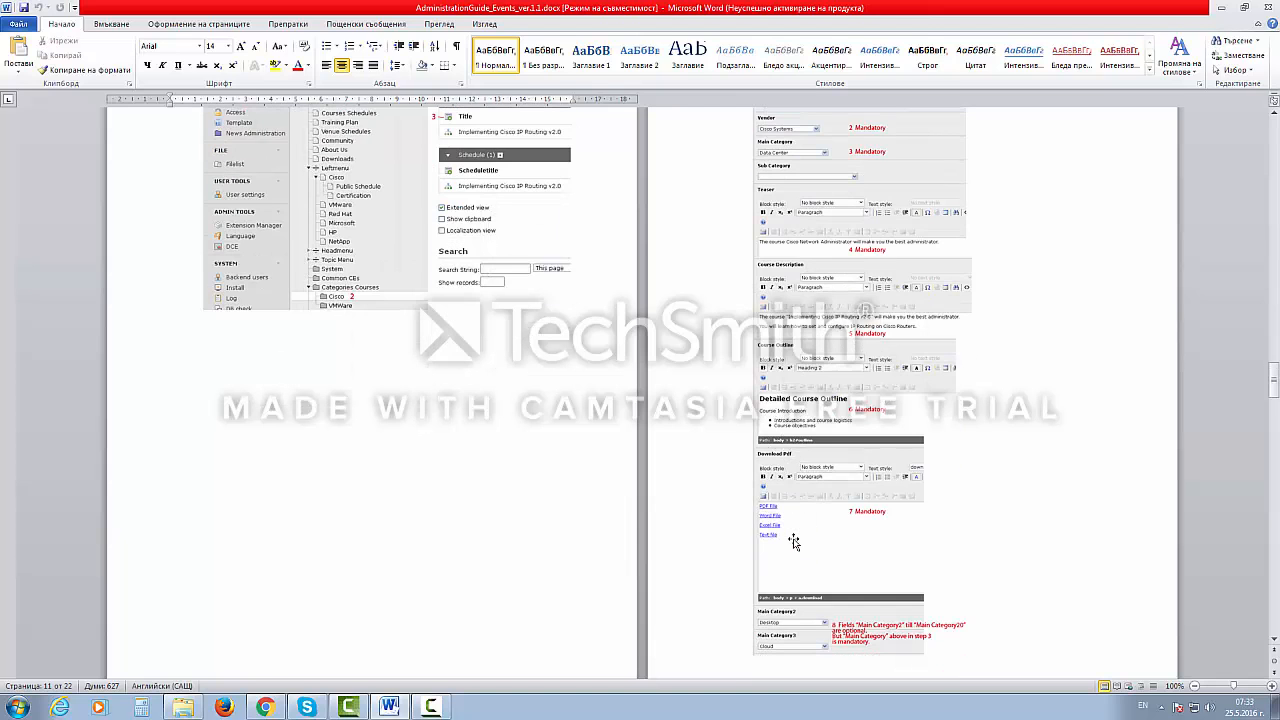
pyautogui.scroll(-1, 794, 541)
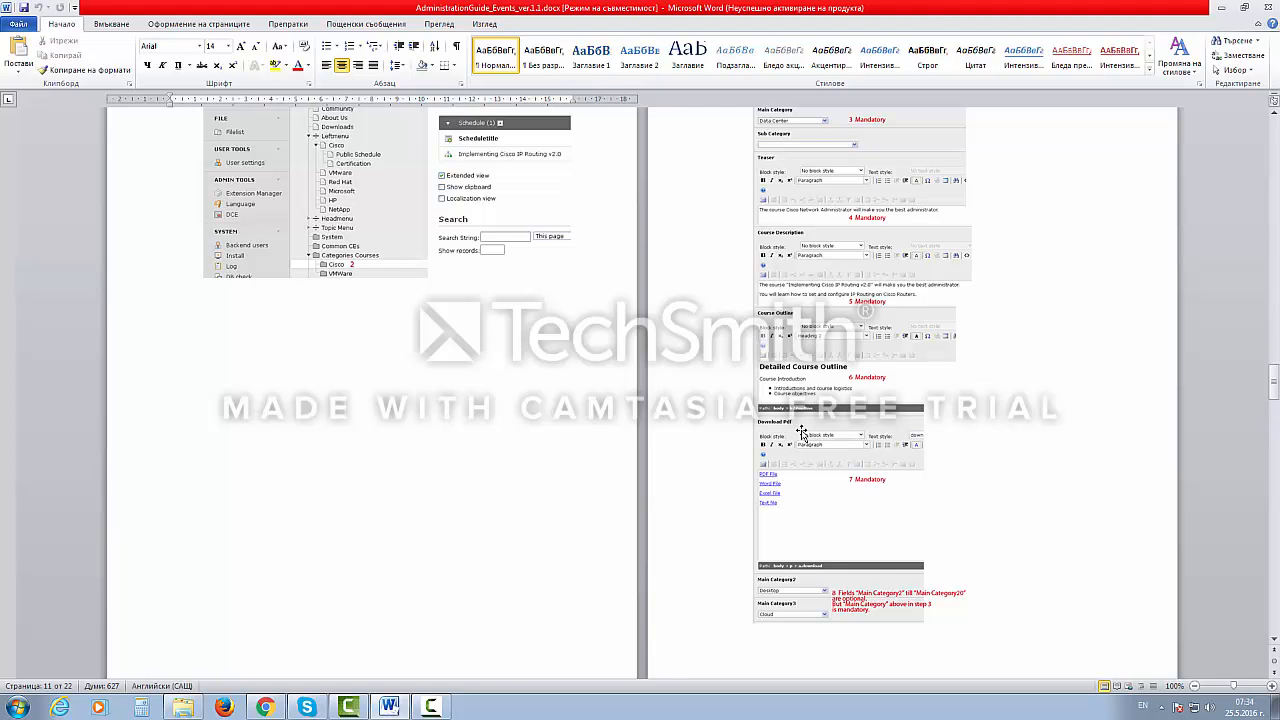
pyautogui.click(390, 706)
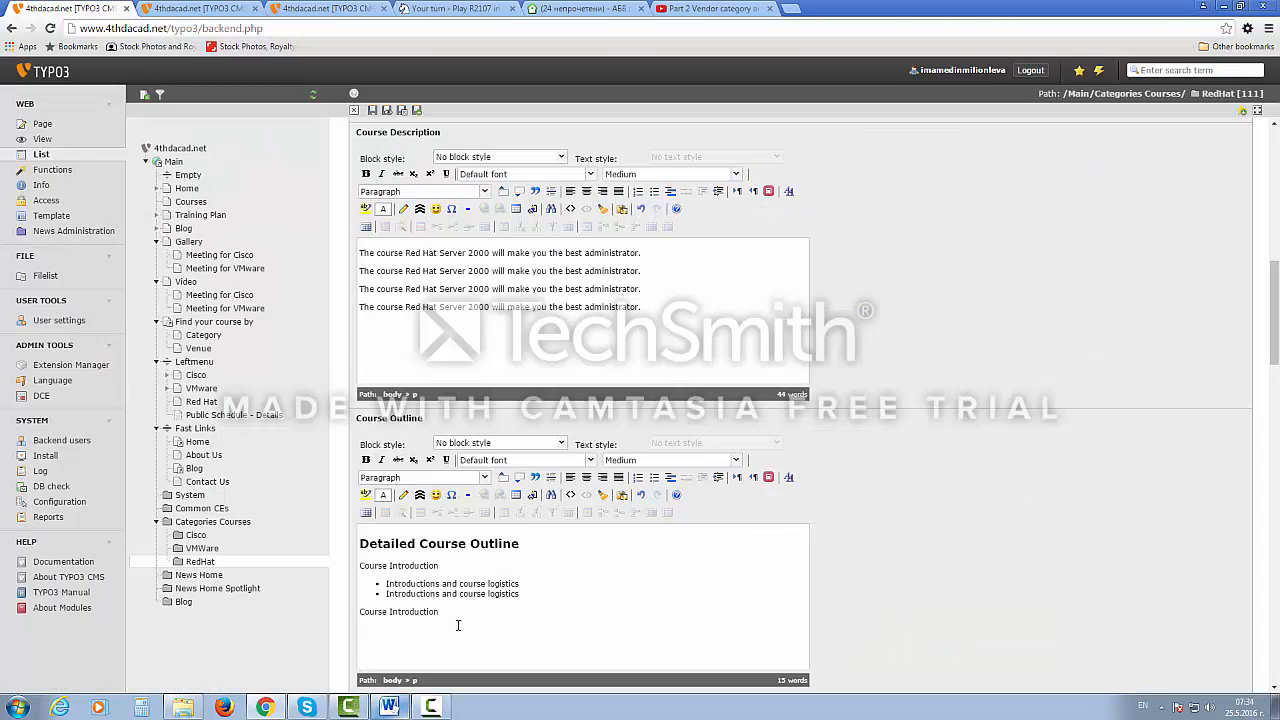
pyautogui.scroll(-5, 457, 623)
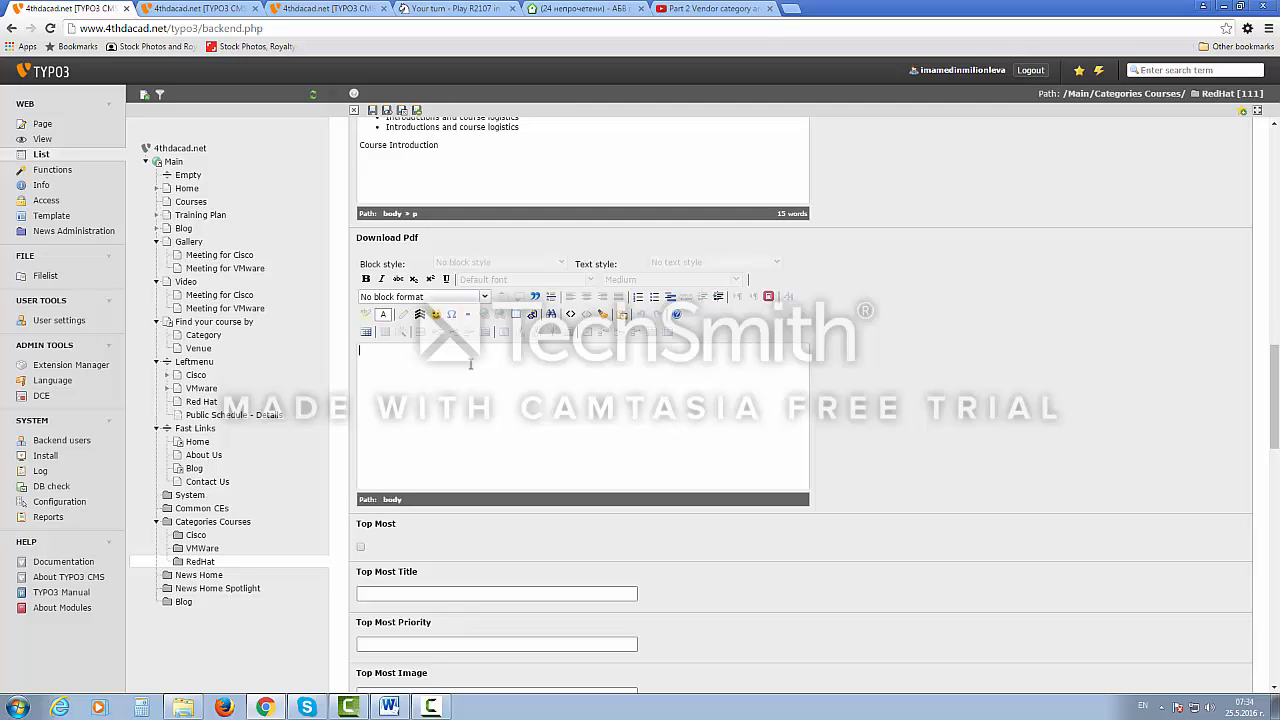
pyautogui.scroll(1, 466, 411)
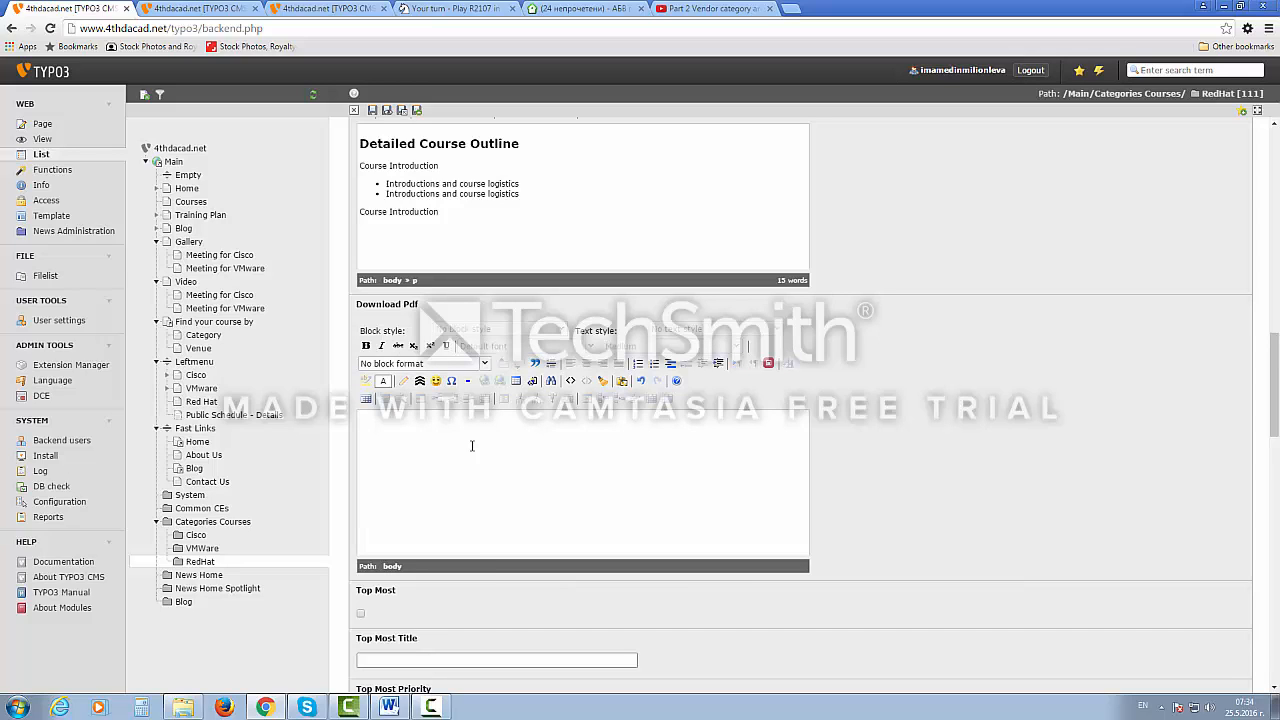
pyautogui.write('Red')
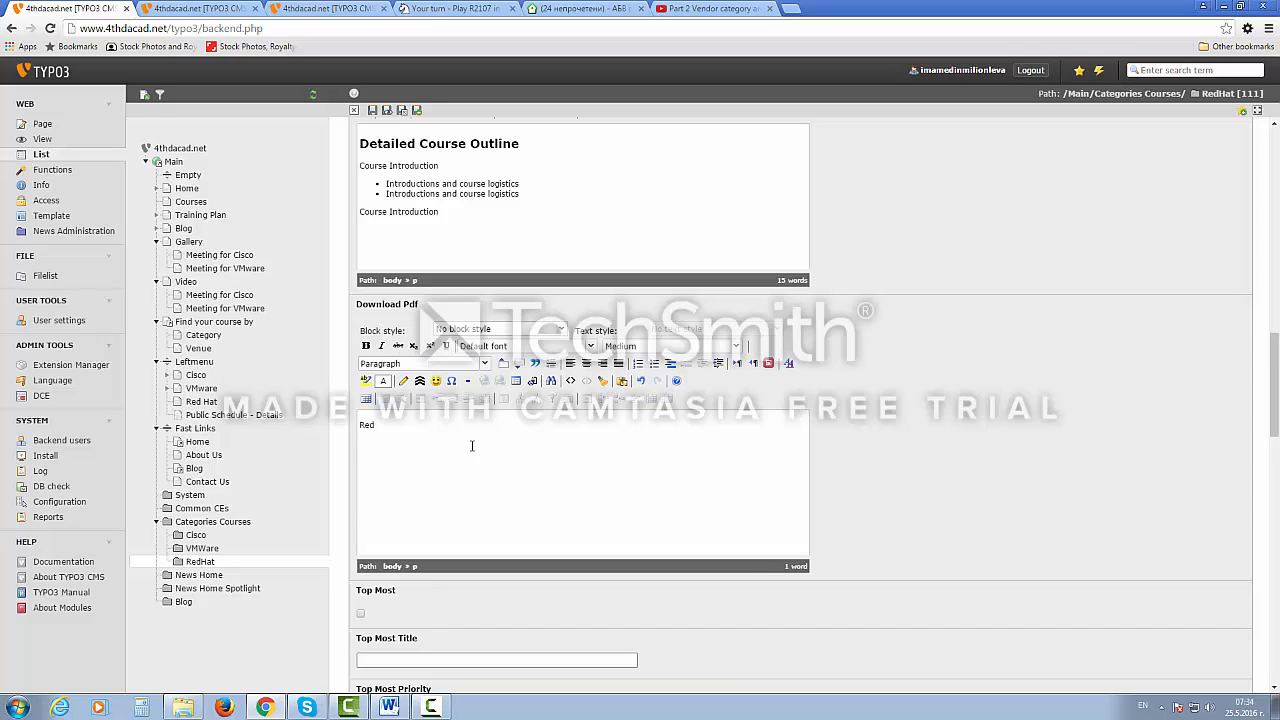
pyautogui.write(' Had Course Description')
# Link the text "Red Had Course Description" to the file Test_File_PDF.pdf from user_upload as a download.
pyautogui.moveTo(359, 425); pyautogui.dragTo(470, 424)
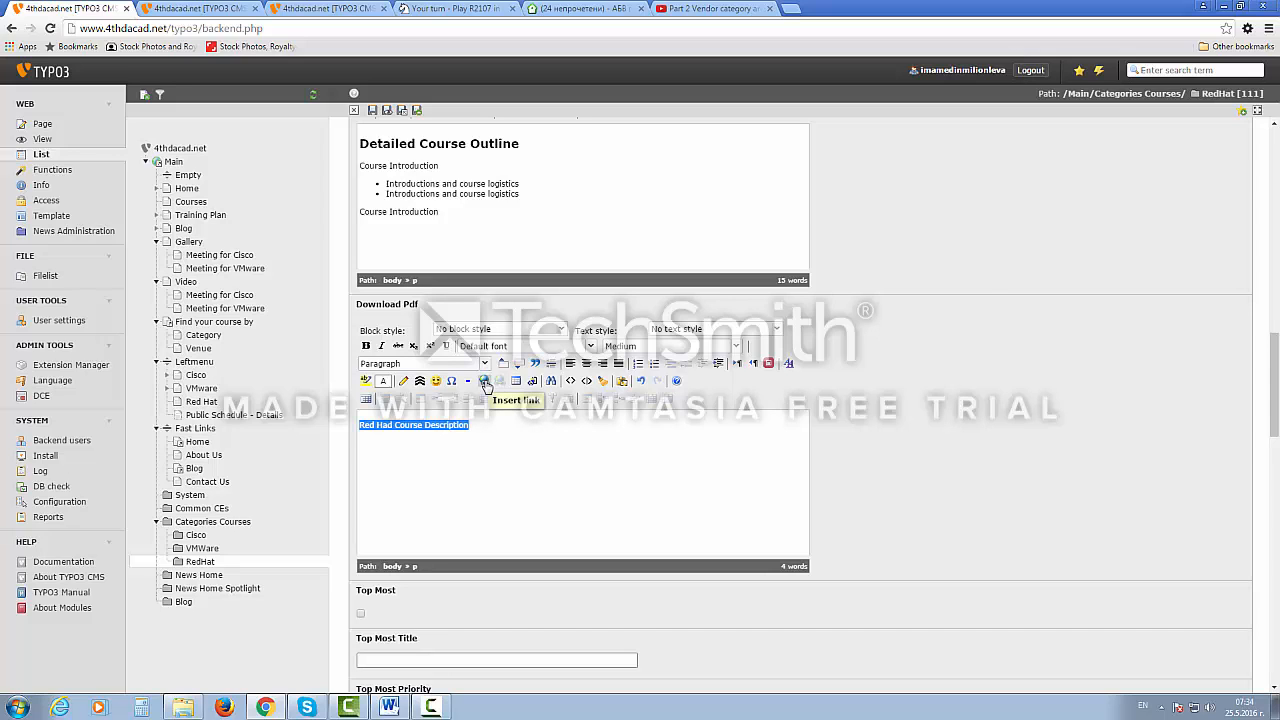
pyautogui.click(484, 382)
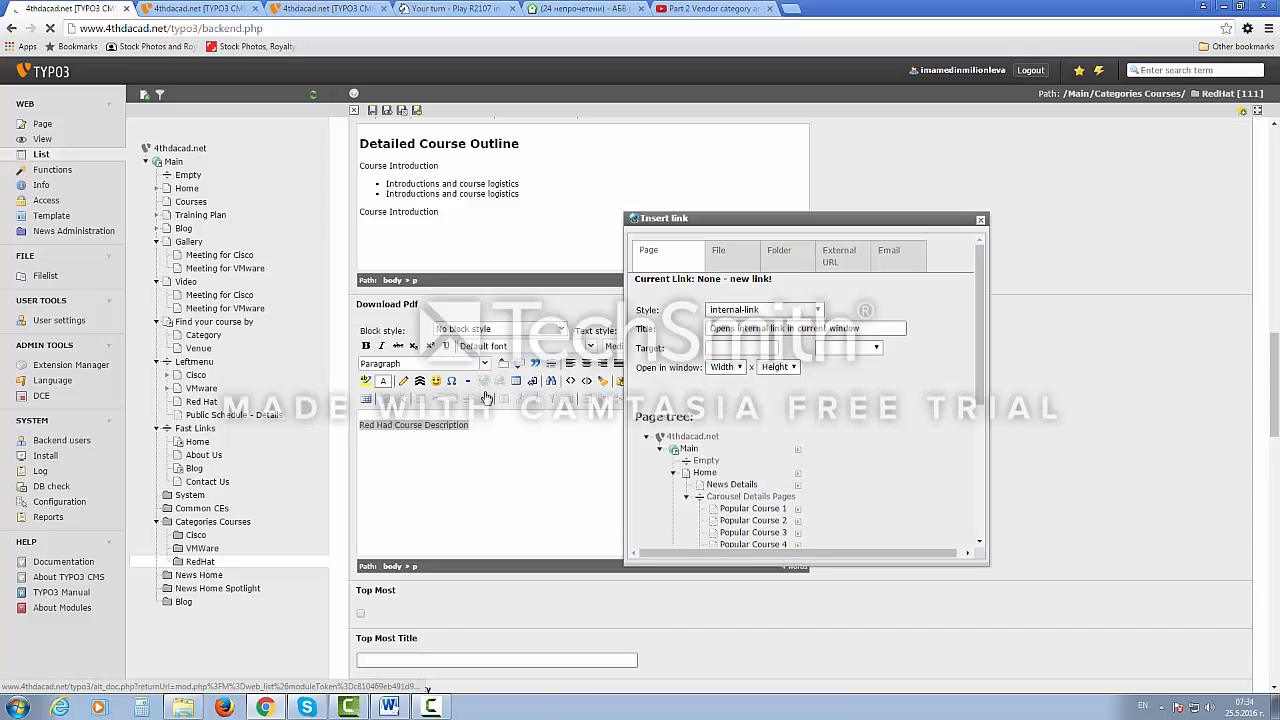
pyautogui.click(723, 258)
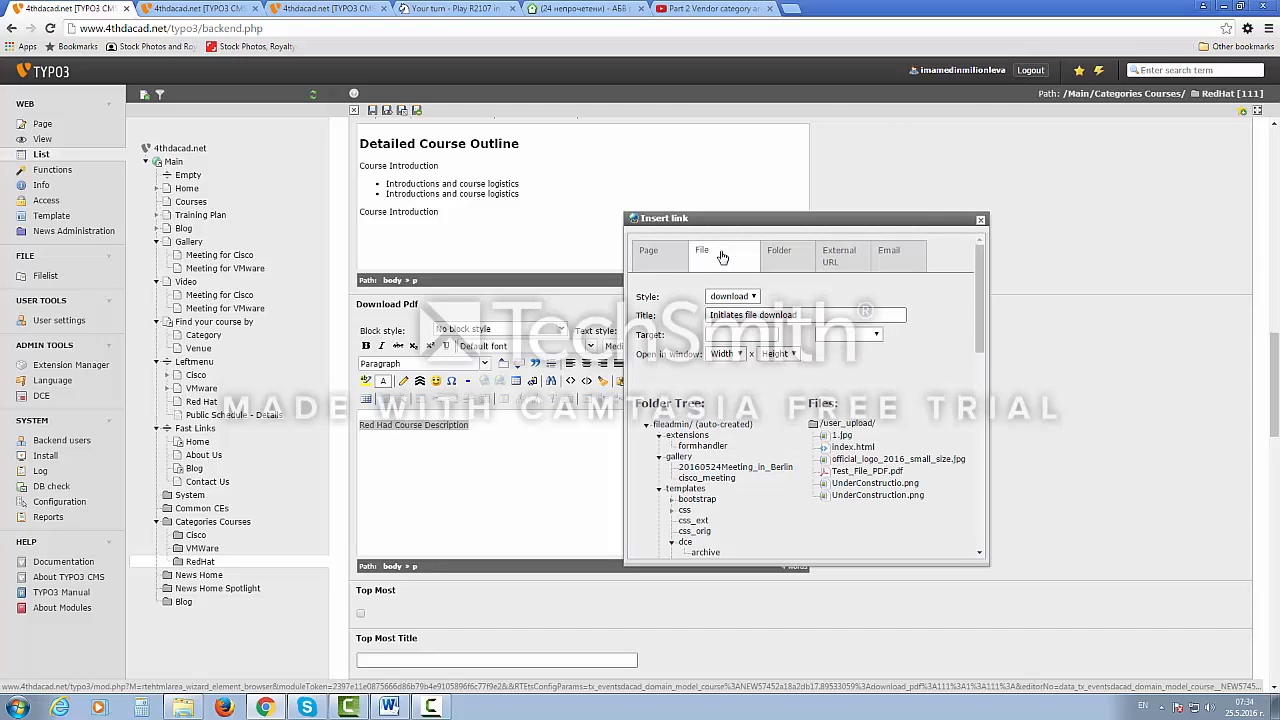
pyautogui.click(712, 470)
pyautogui.scroll(2, 715, 470)
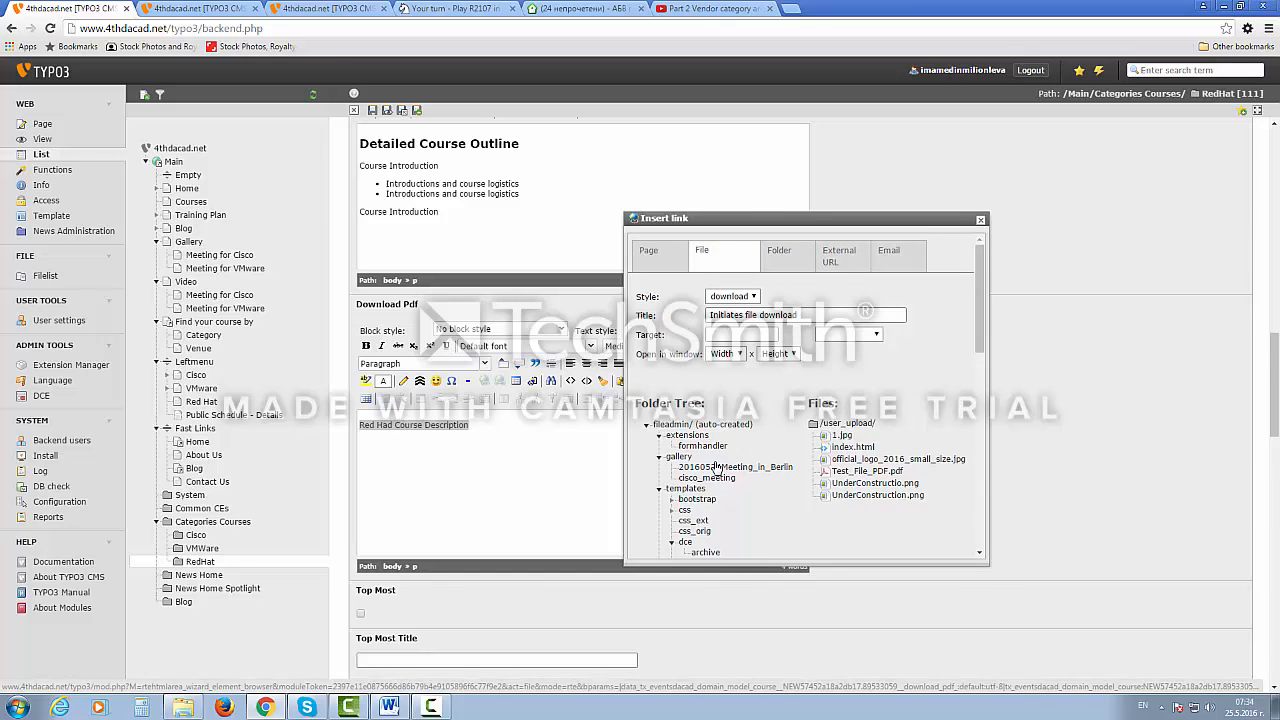
pyautogui.scroll(-1, 715, 466)
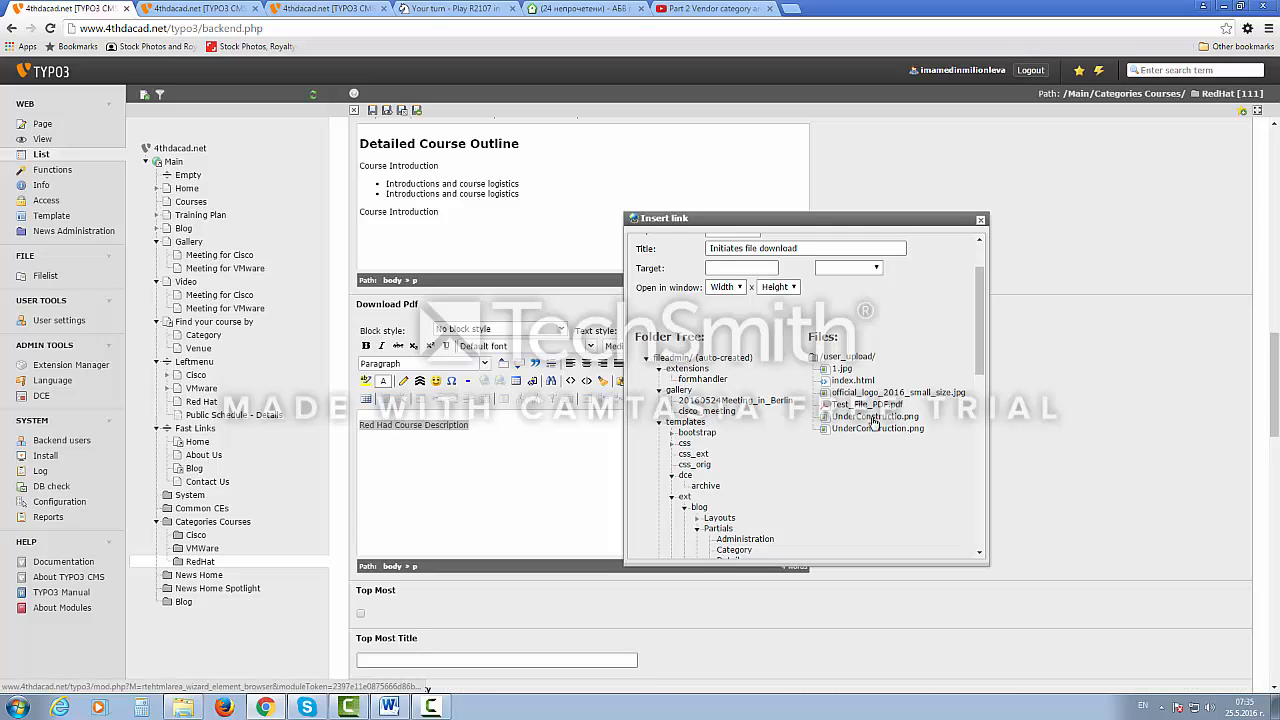
pyautogui.scroll(-1, 869, 404)
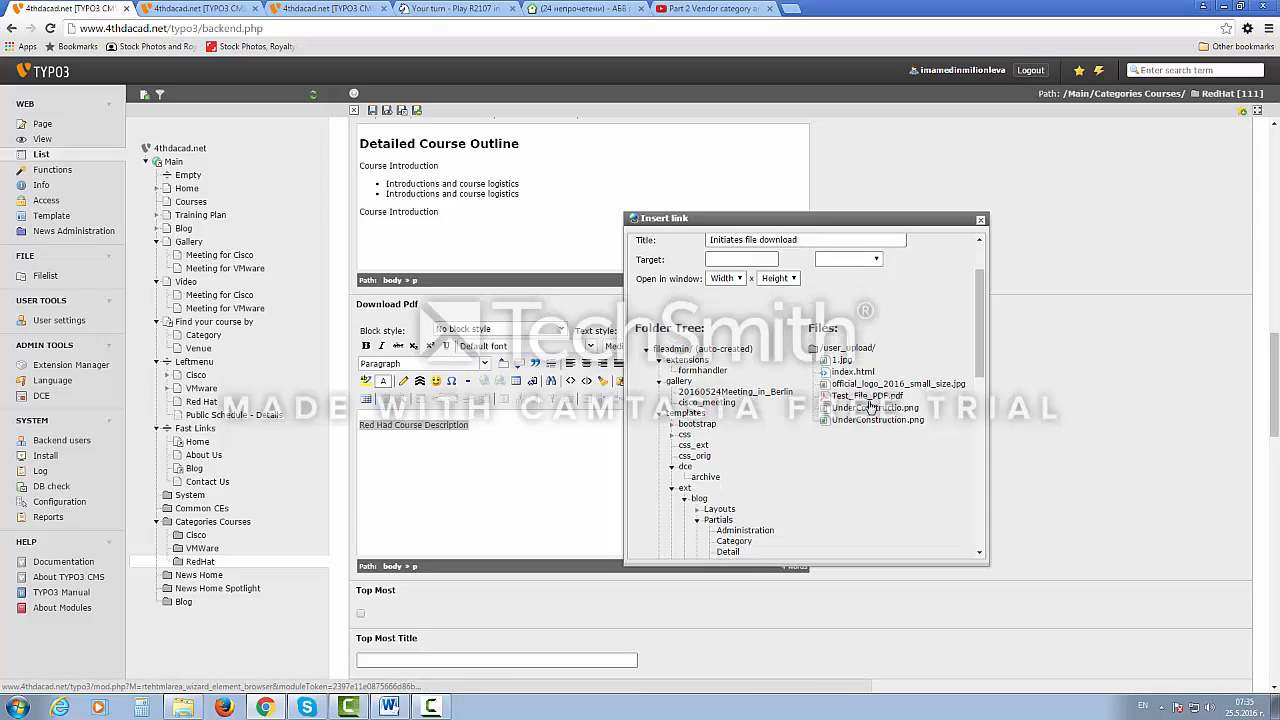
pyautogui.scroll(1, 869, 403)
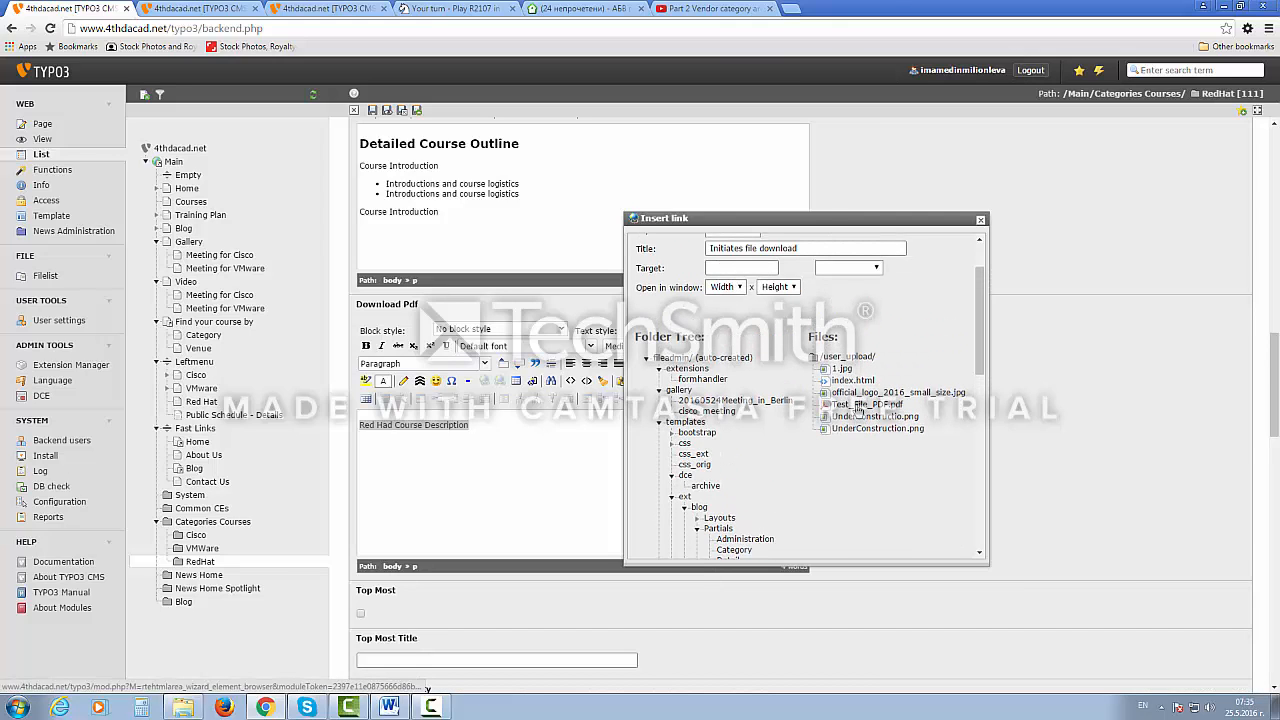
pyautogui.click(858, 405)
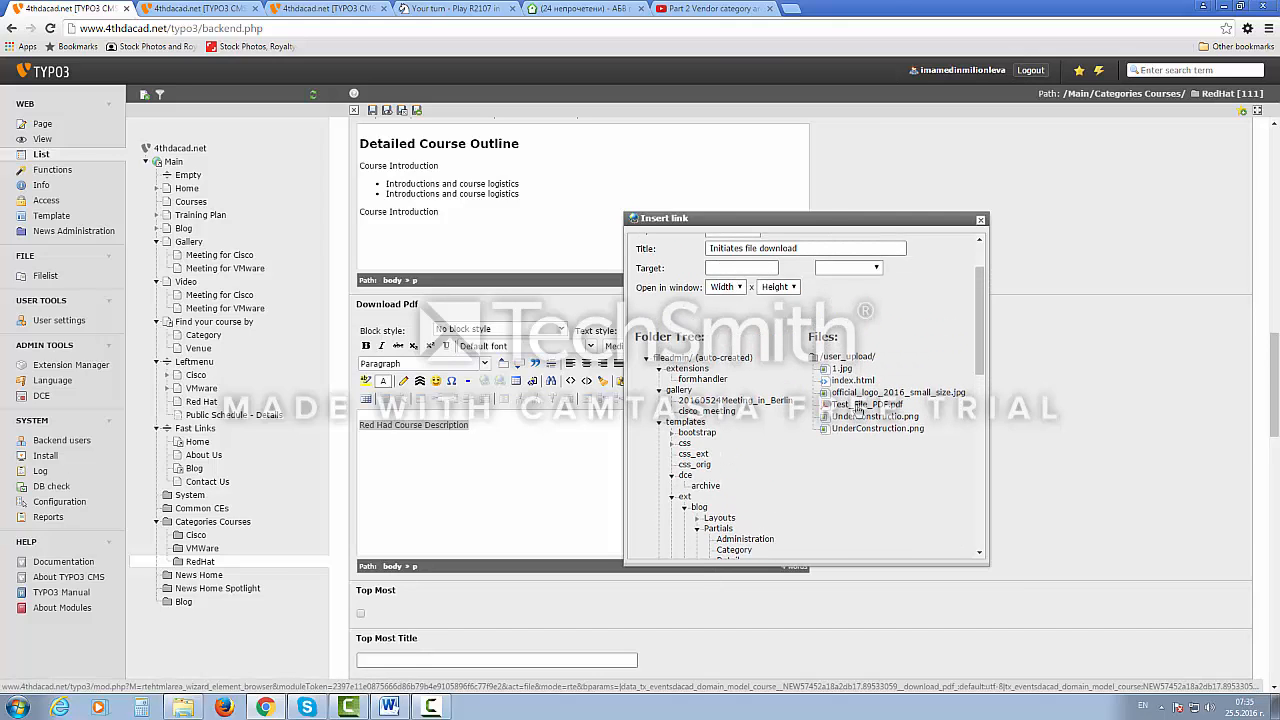
pyautogui.click(578, 432)
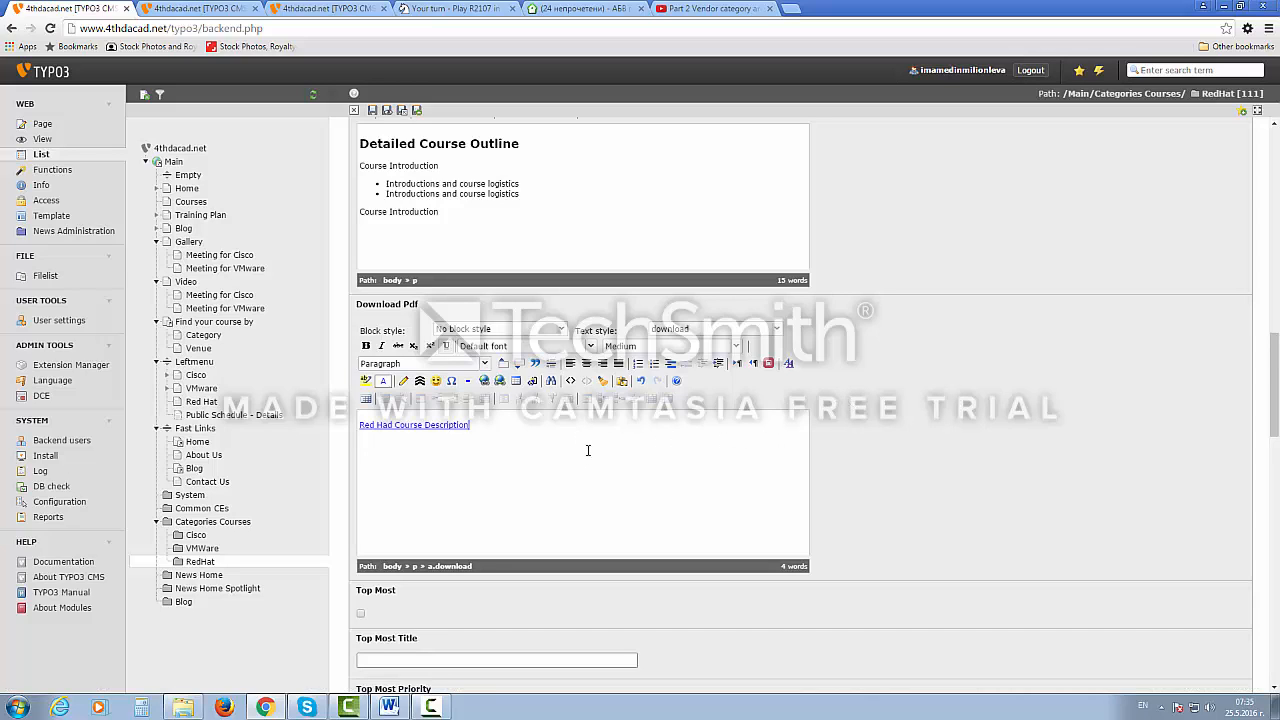
# Add a second line "New Description" to Download Pdf and link it to Test_File_PDF.pdf as a download.
pyautogui.press('Return')
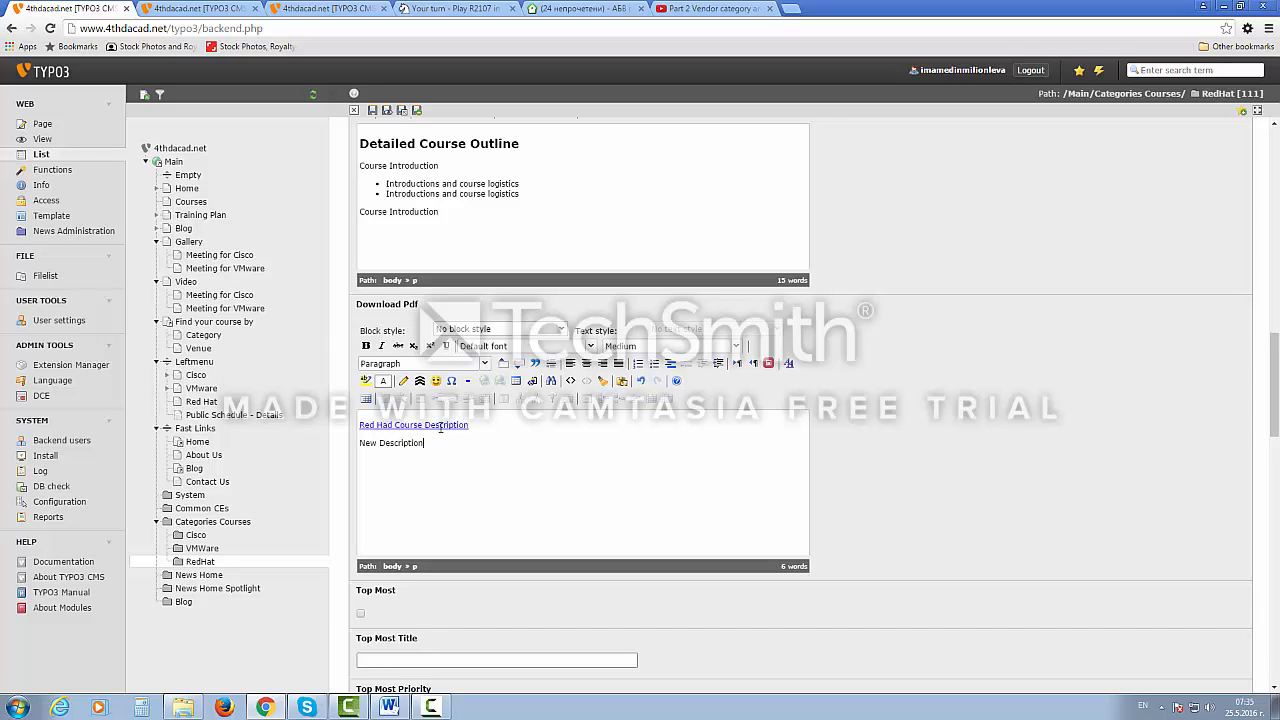
pyautogui.moveTo(414, 442); pyautogui.dragTo(358, 443)
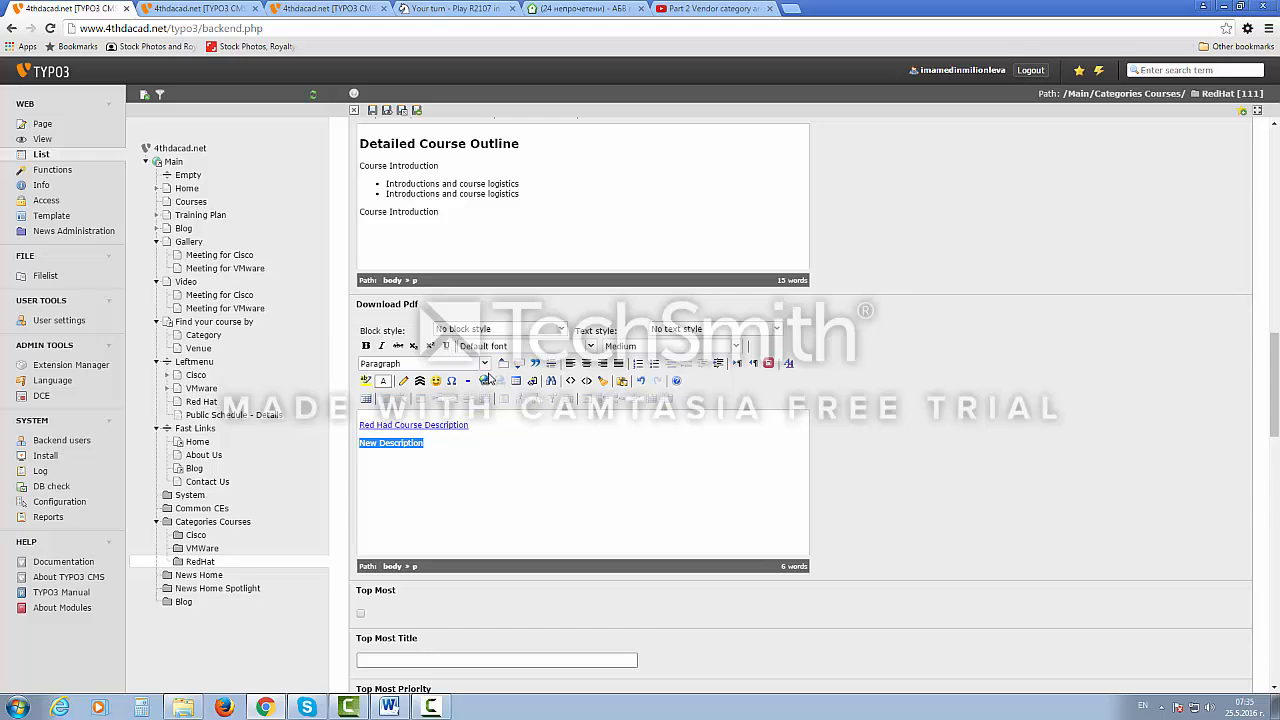
pyautogui.click(485, 382)
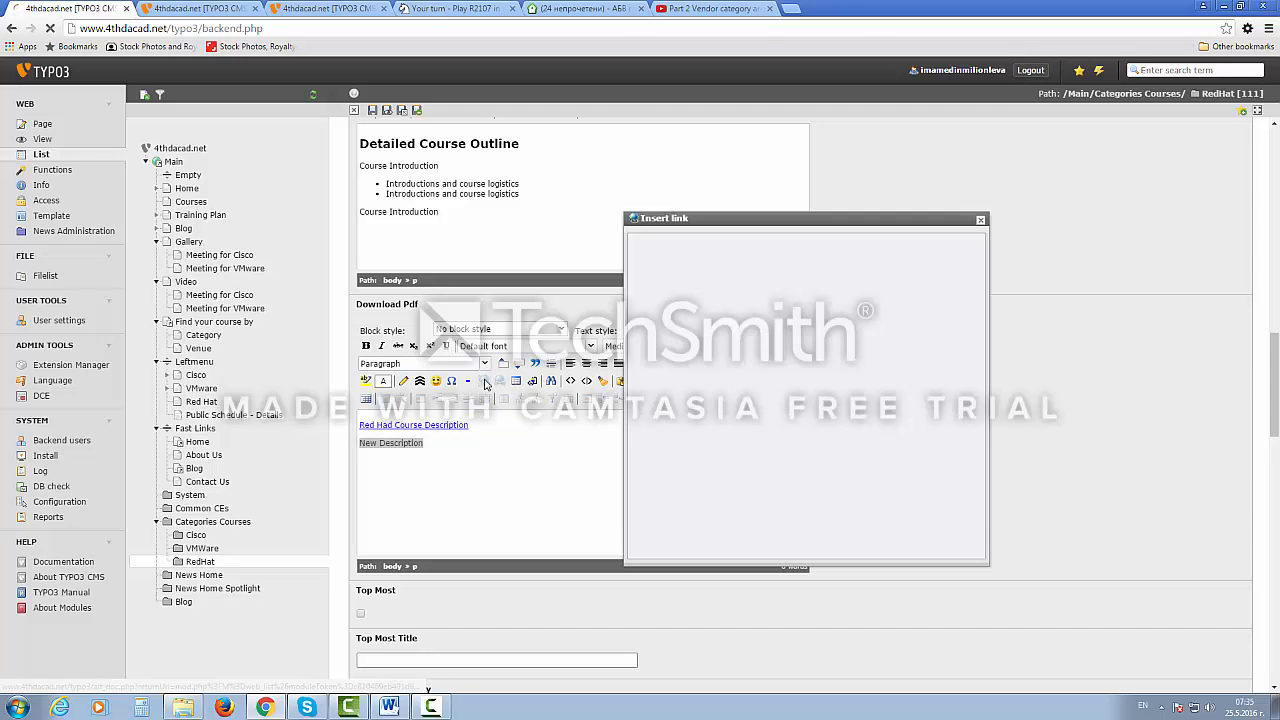
pyautogui.click(722, 252)
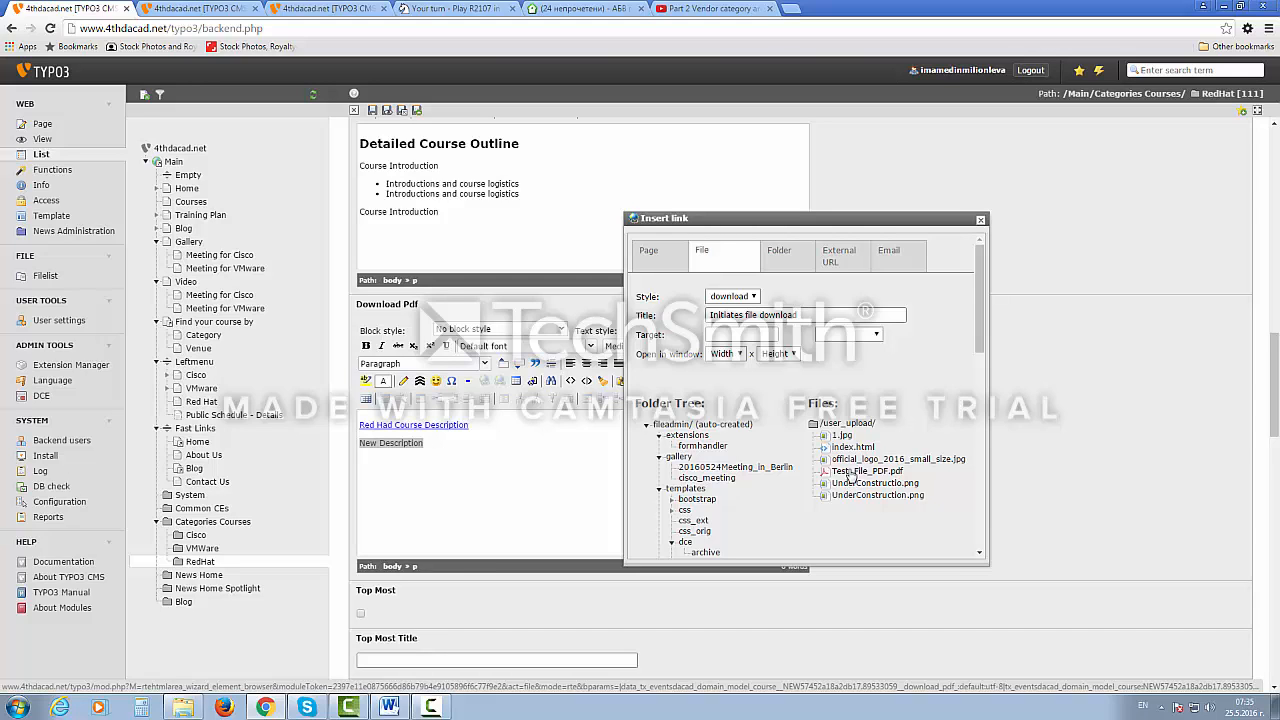
pyautogui.click(848, 473)
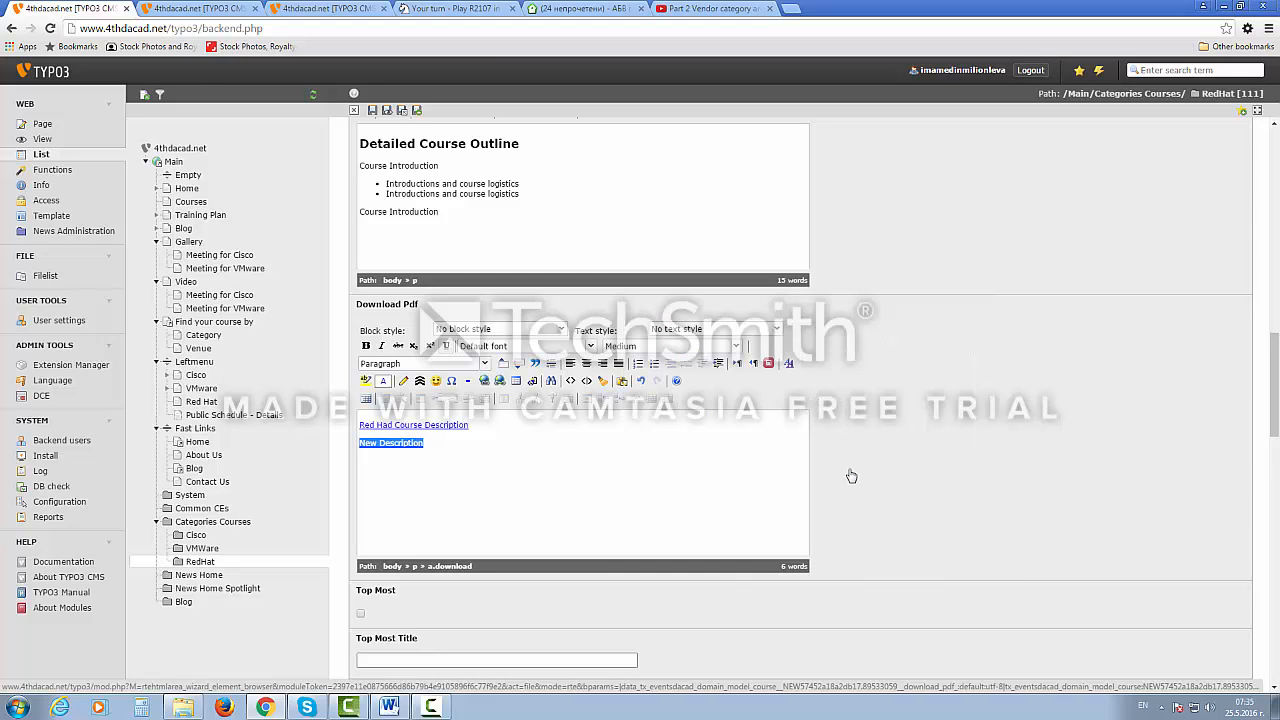
pyautogui.click(509, 465)
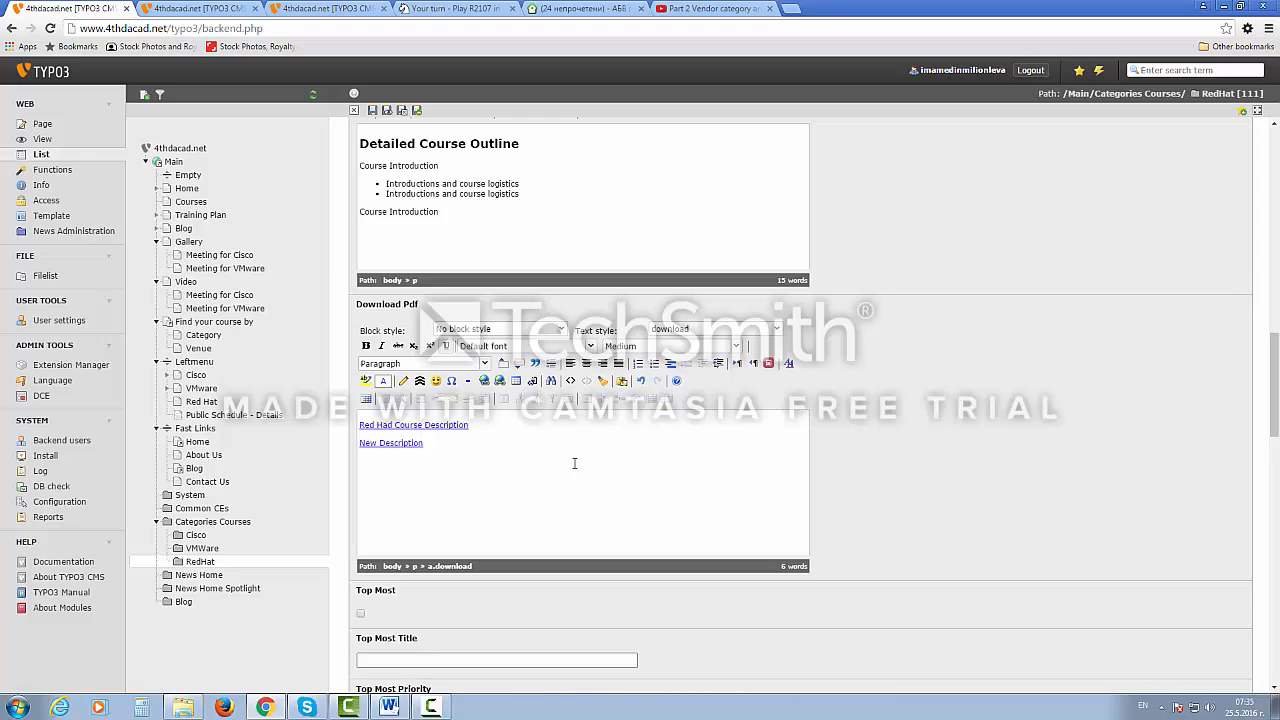
# Check the optional category fields in the Word guide, and set Main Category3 to Network Design Training and Main Category2 to Collaboration.
pyautogui.click(389, 707)
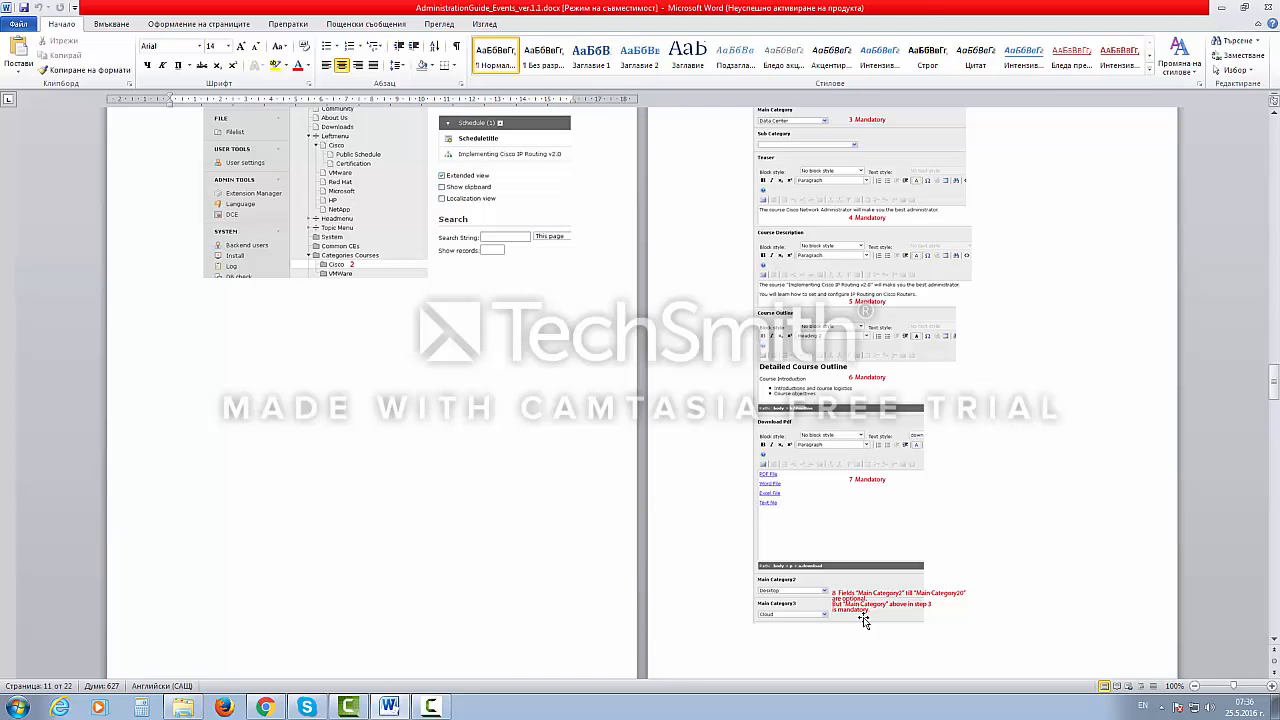
pyautogui.scroll(3, 862, 618)
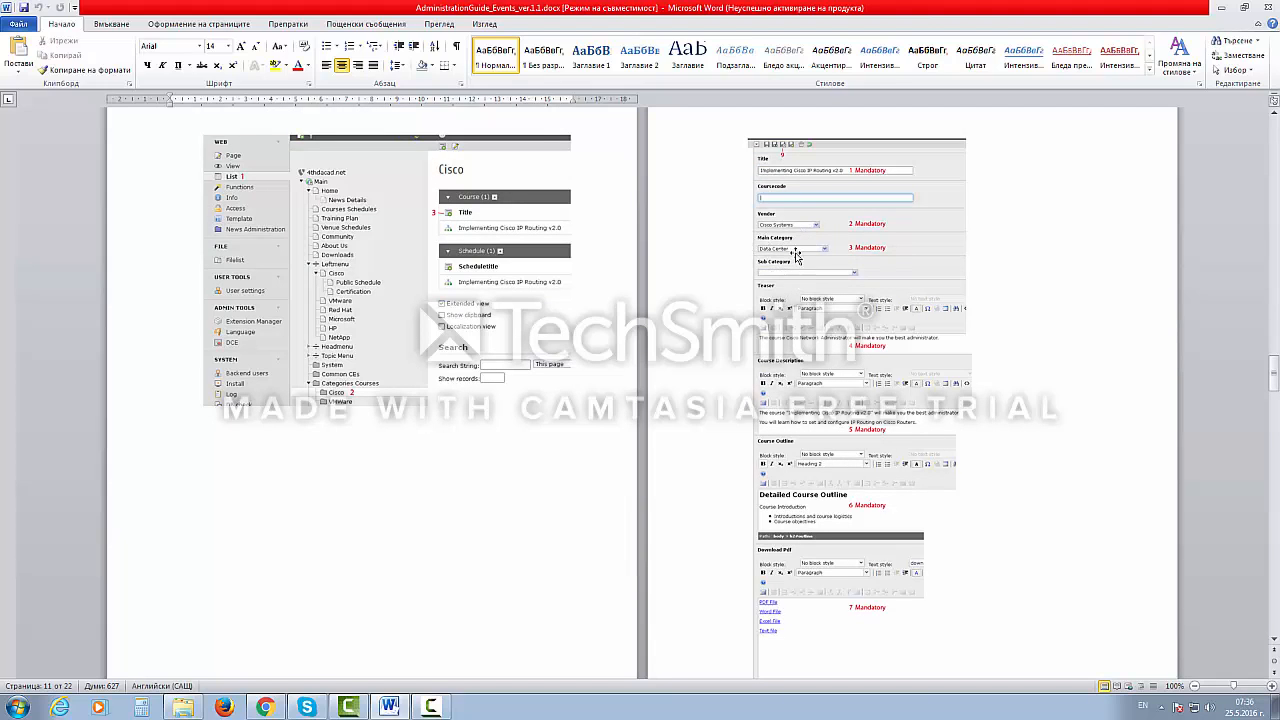
pyautogui.scroll(-2, 786, 360)
pyautogui.scroll(-2, 786, 362)
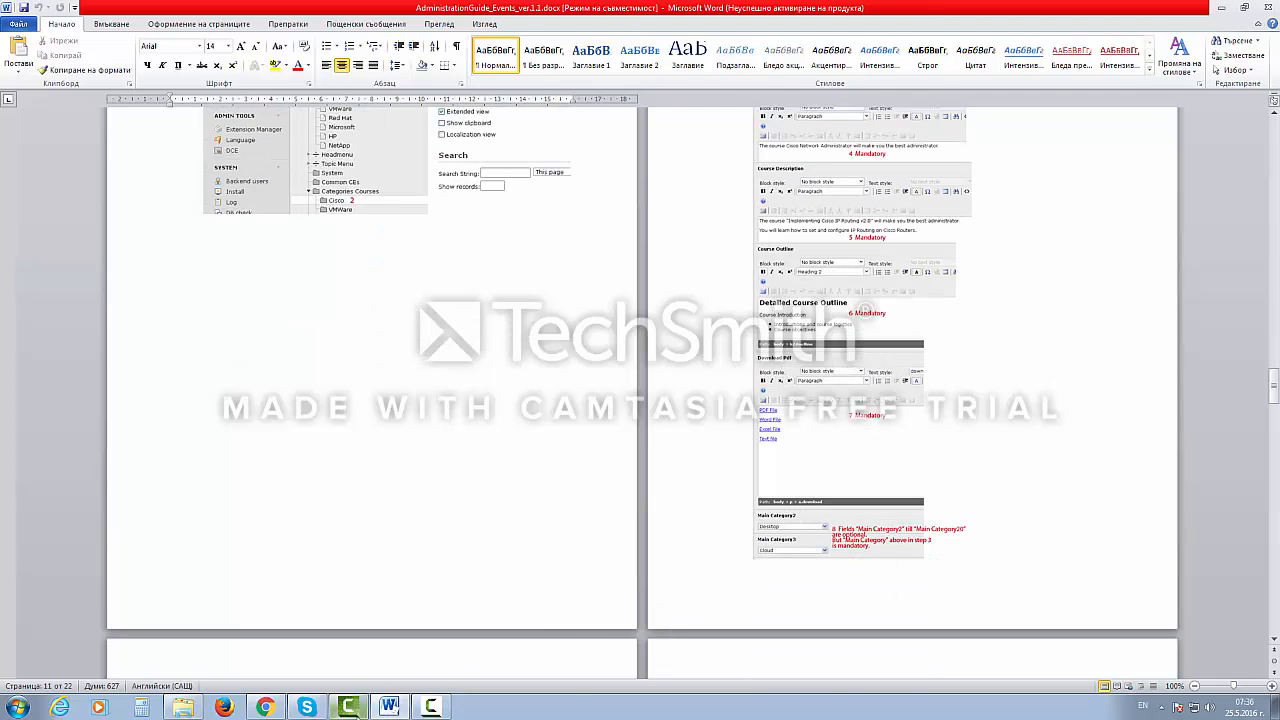
pyautogui.moveTo(338, 706)
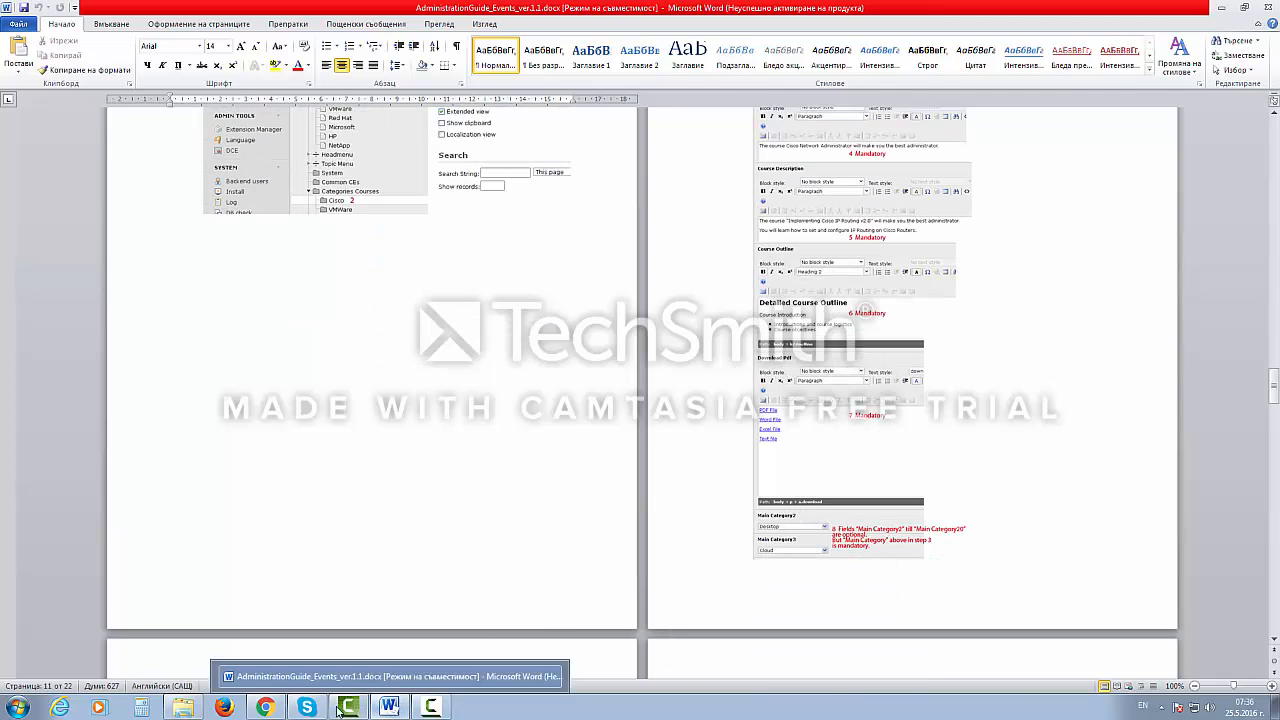
pyautogui.click(262, 707)
pyautogui.scroll(-5, 618, 457)
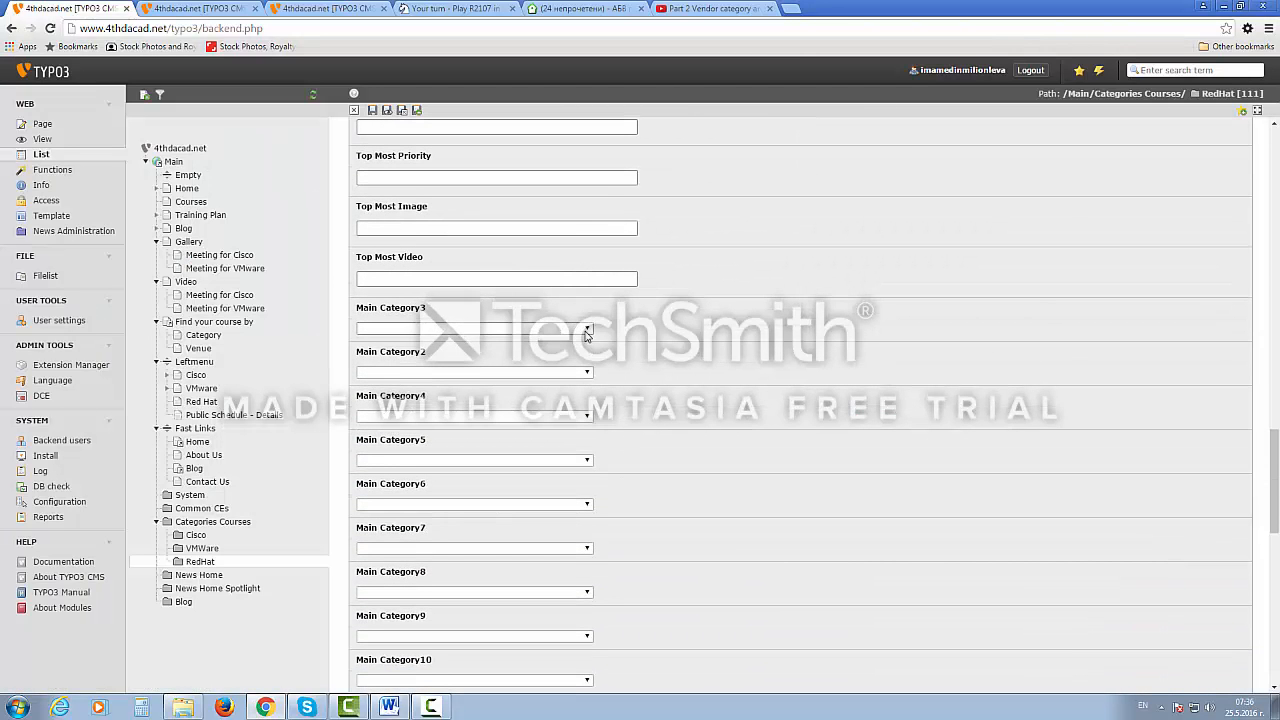
pyautogui.click(589, 333)
pyautogui.click(432, 397)
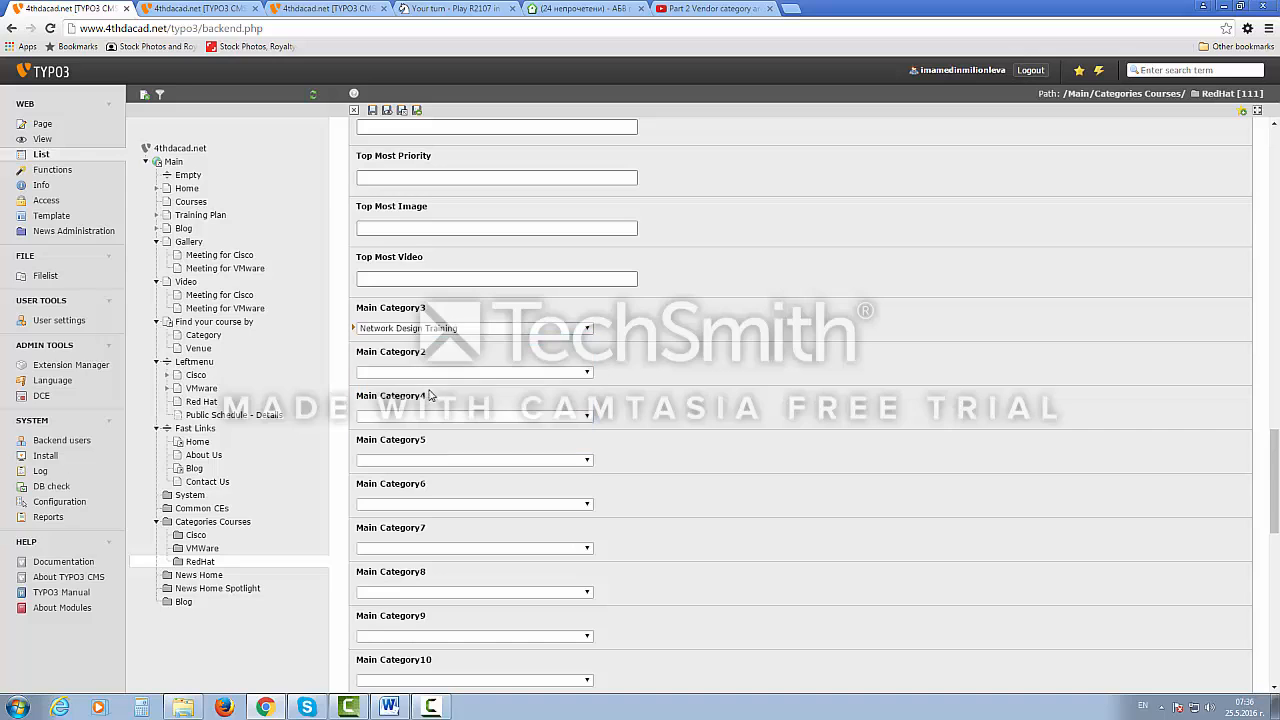
pyautogui.click(497, 375)
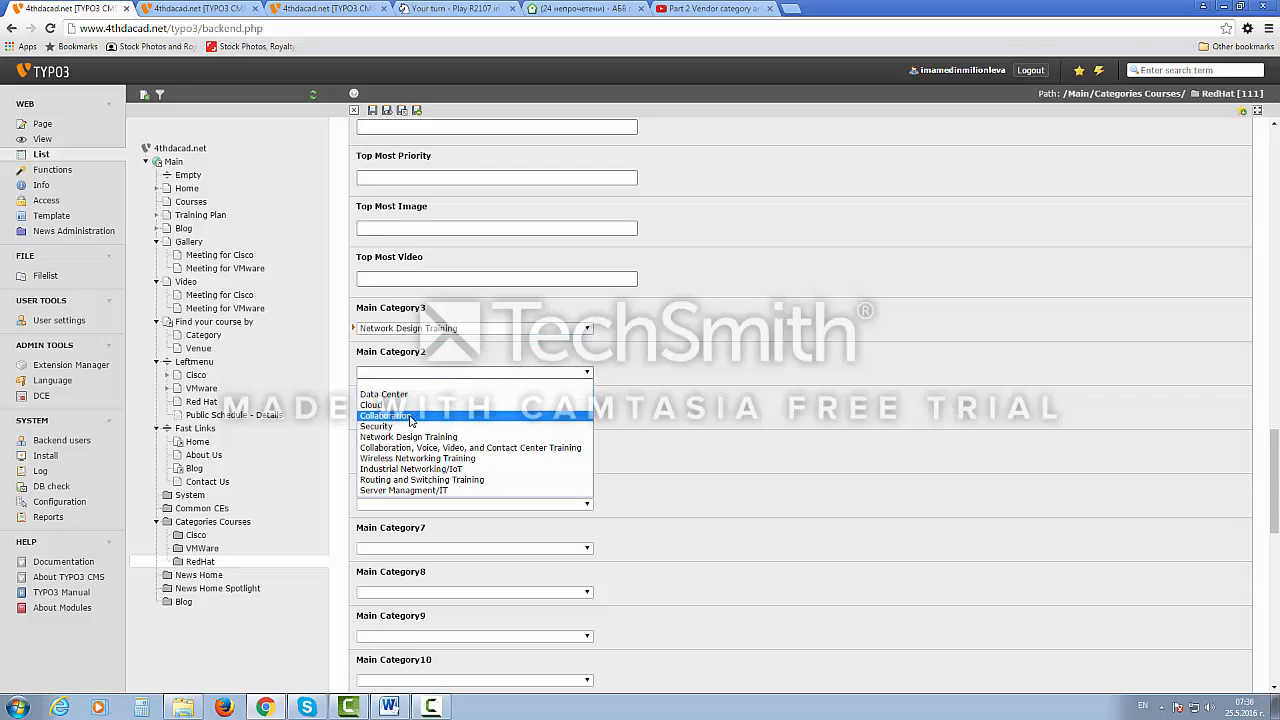
pyautogui.click(416, 424)
# Set Main Category4 of the new course to Server Managment/IT.
pyautogui.click(416, 418)
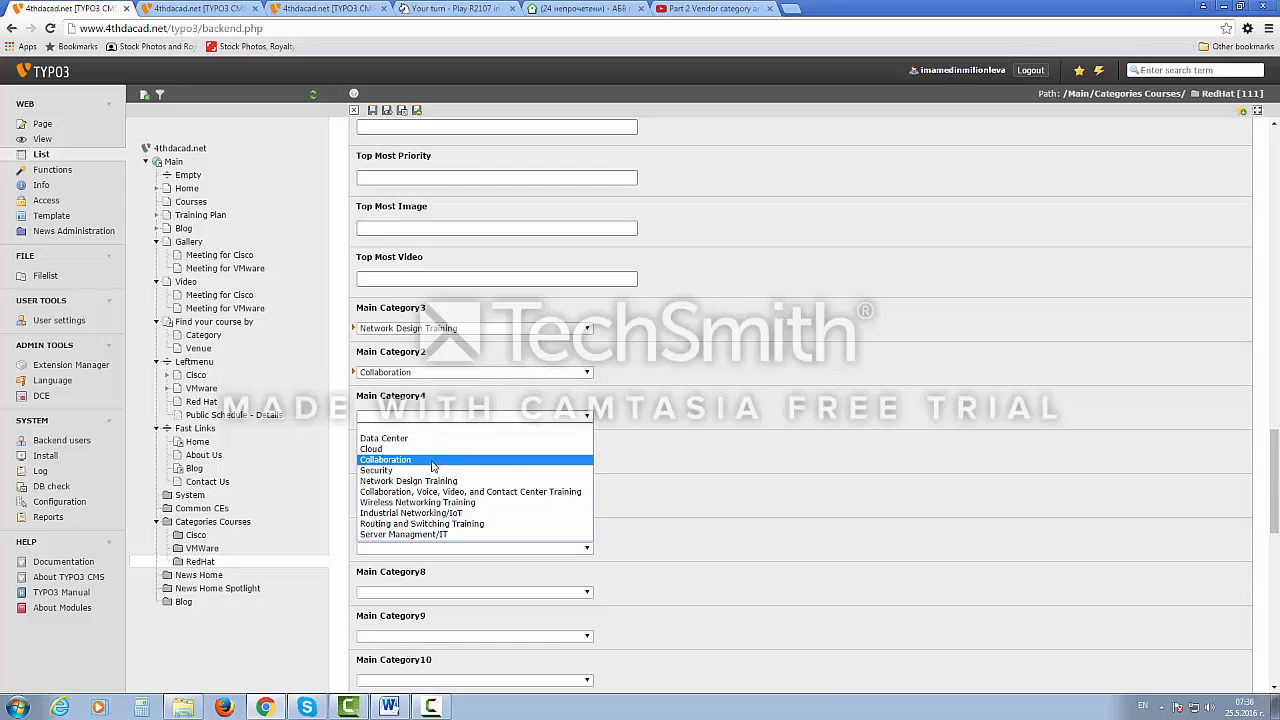
pyautogui.click(421, 524)
pyautogui.click(521, 418)
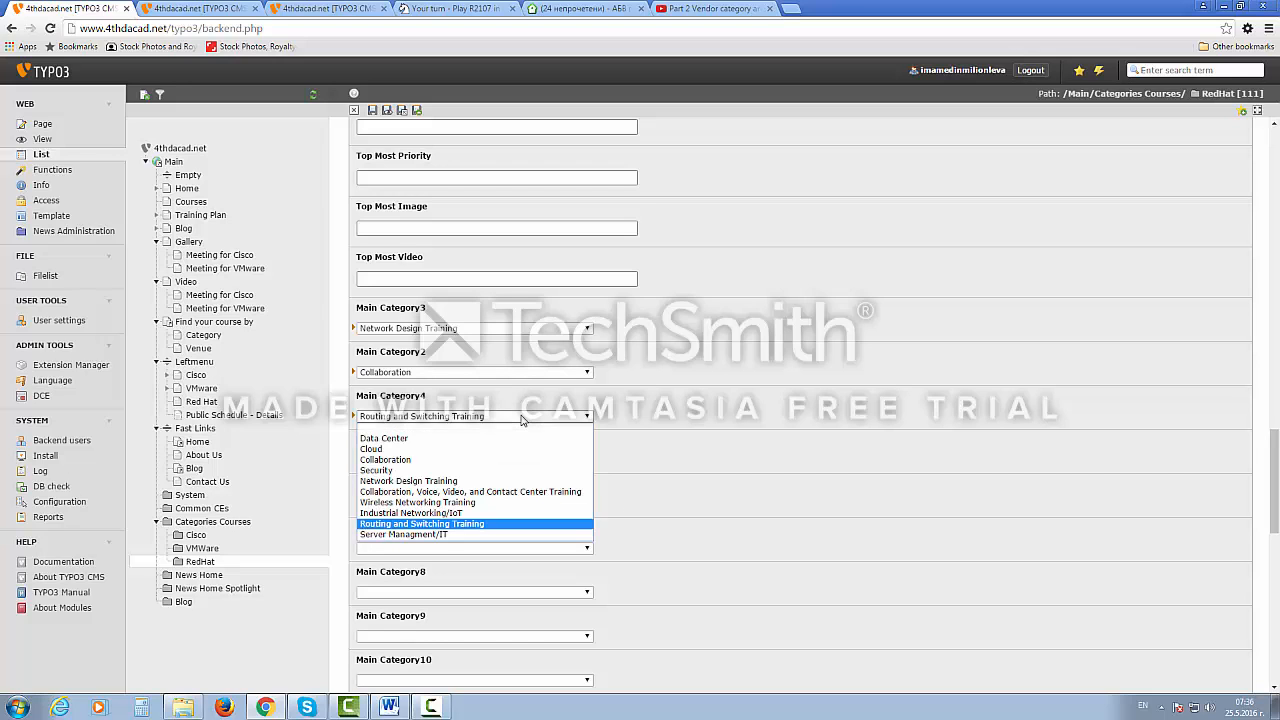
pyautogui.click(416, 535)
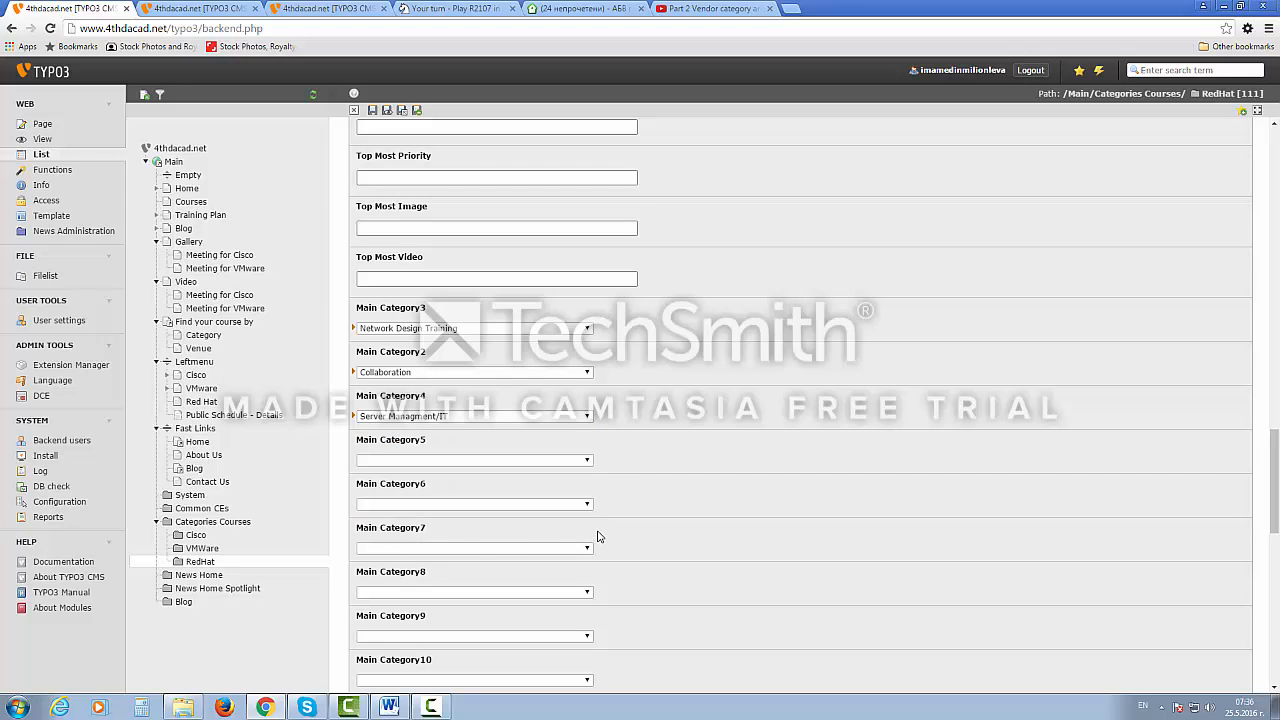
# Review the filled-in fields of the new Red Hat course record, and save and close it.
pyautogui.scroll(20, 598, 537)
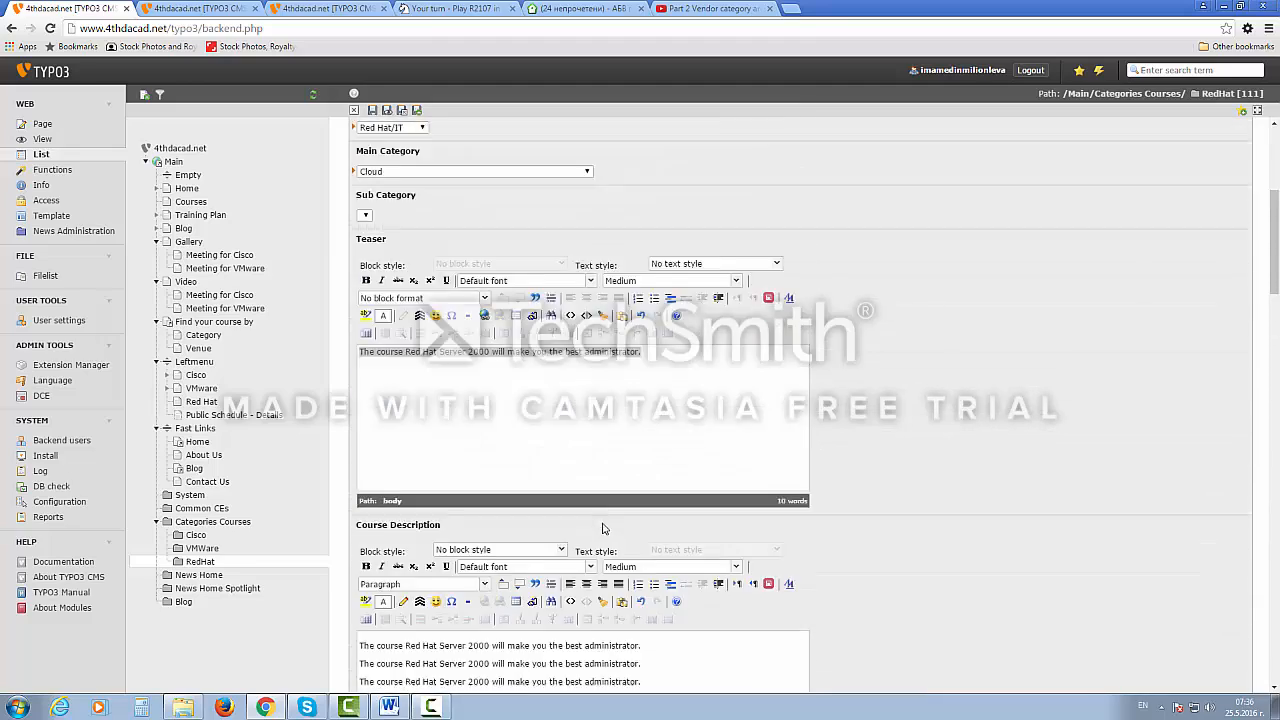
pyautogui.scroll(-15, 603, 528)
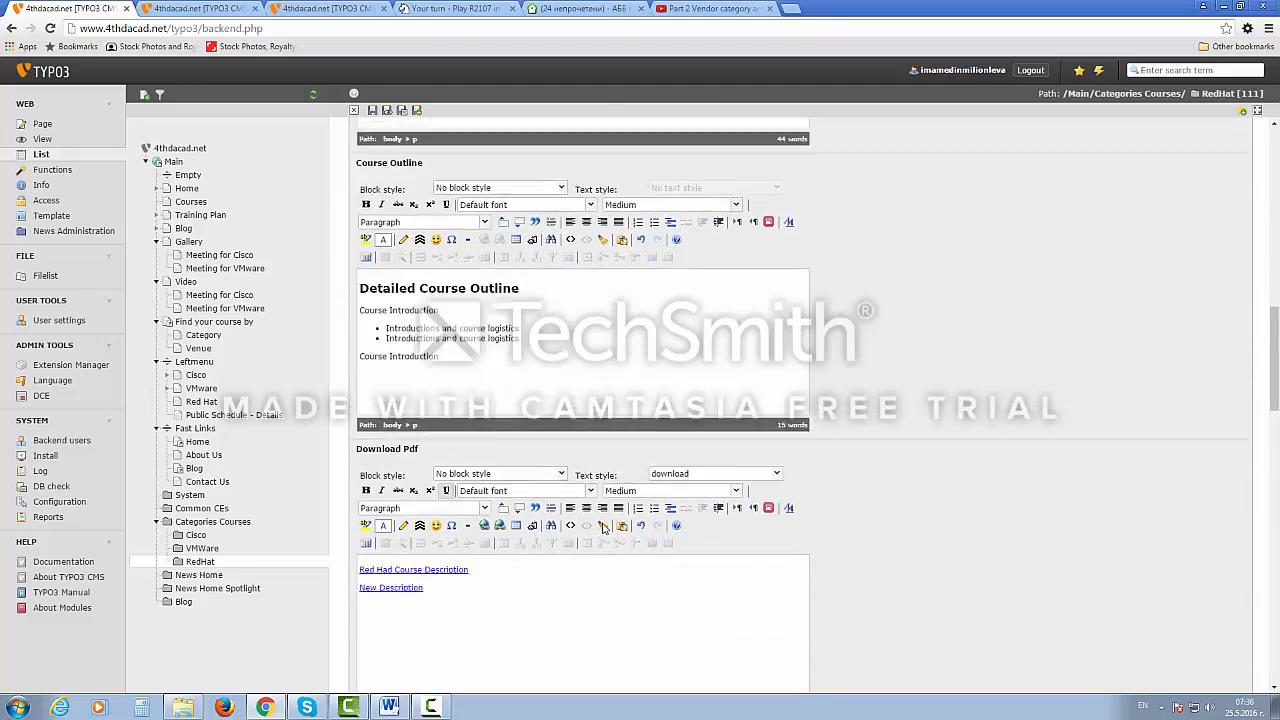
pyautogui.scroll(-15, 603, 528)
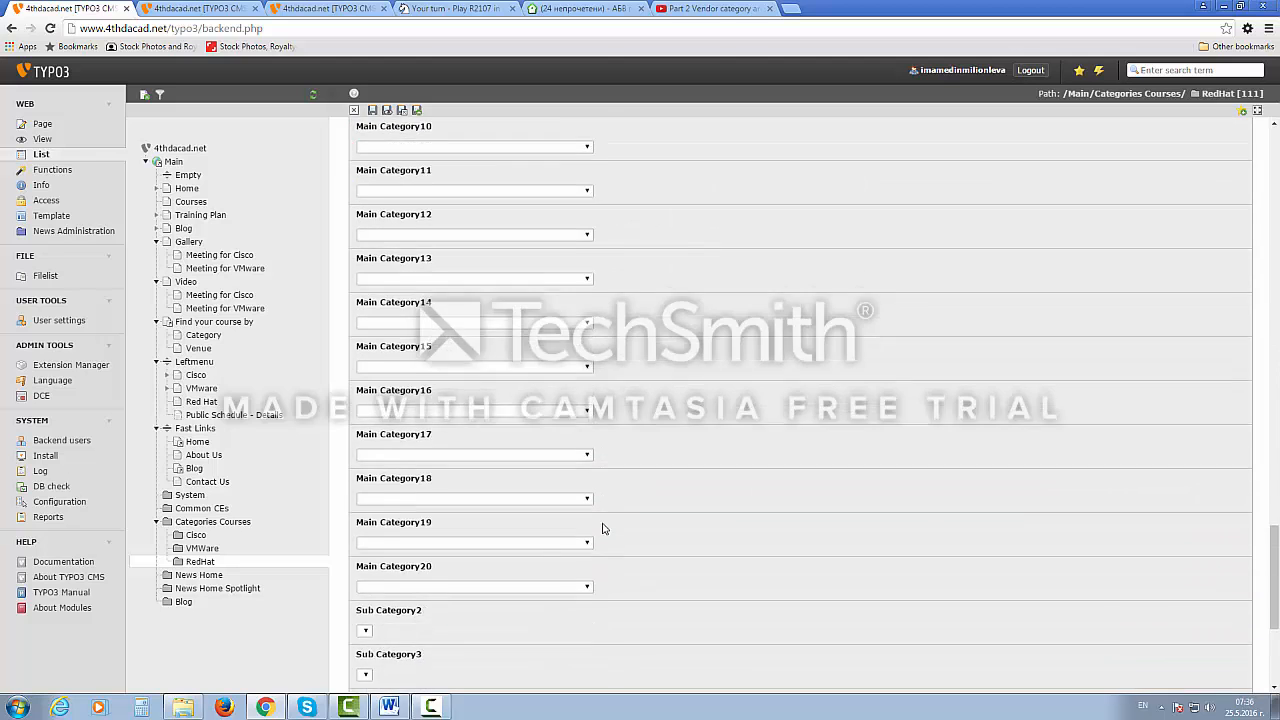
pyautogui.scroll(12, 603, 528)
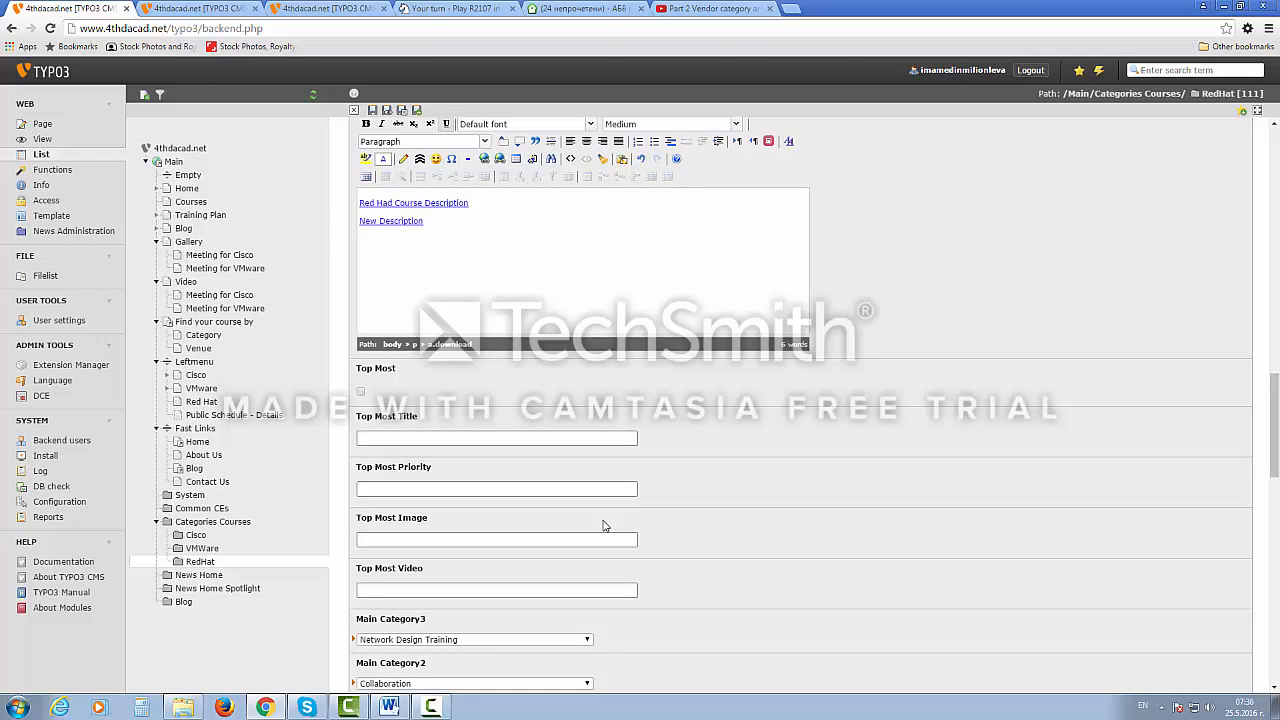
pyautogui.scroll(15, 603, 525)
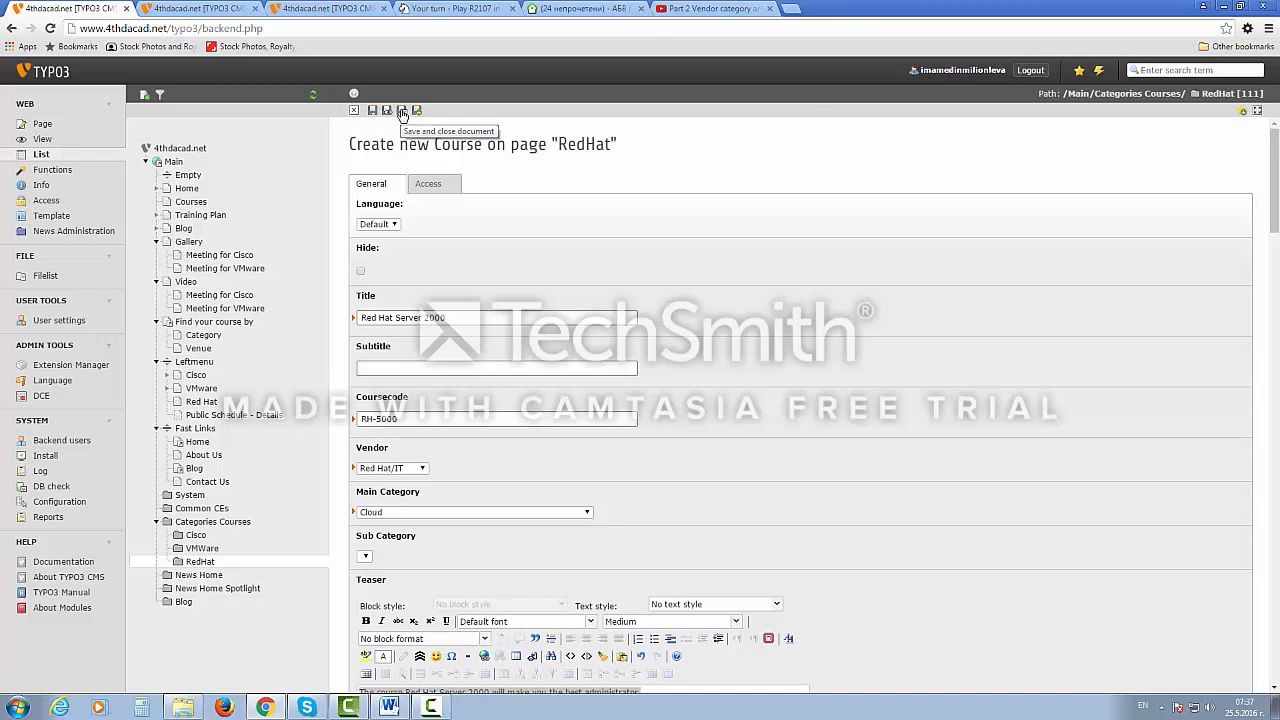
pyautogui.click(402, 111)
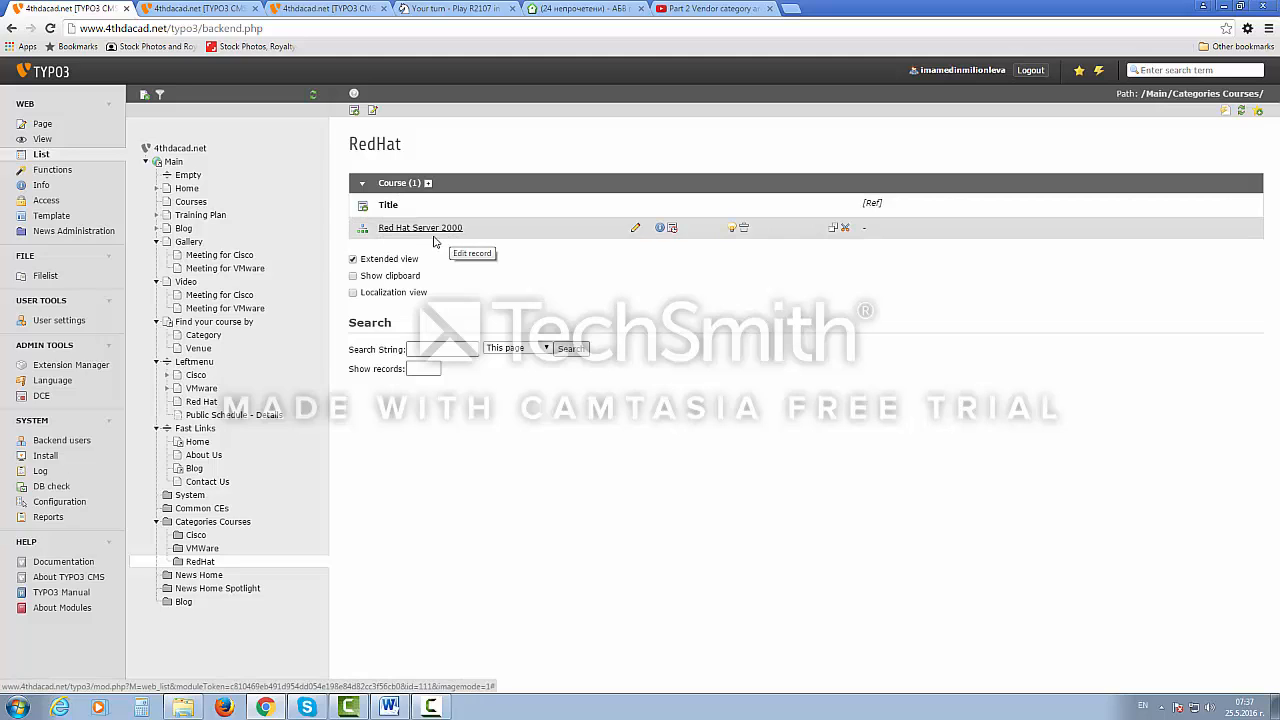
# Show the Red Hat page on the website and compare its course lists under the Data Center and Cloud categories.
pyautogui.click(178, 404)
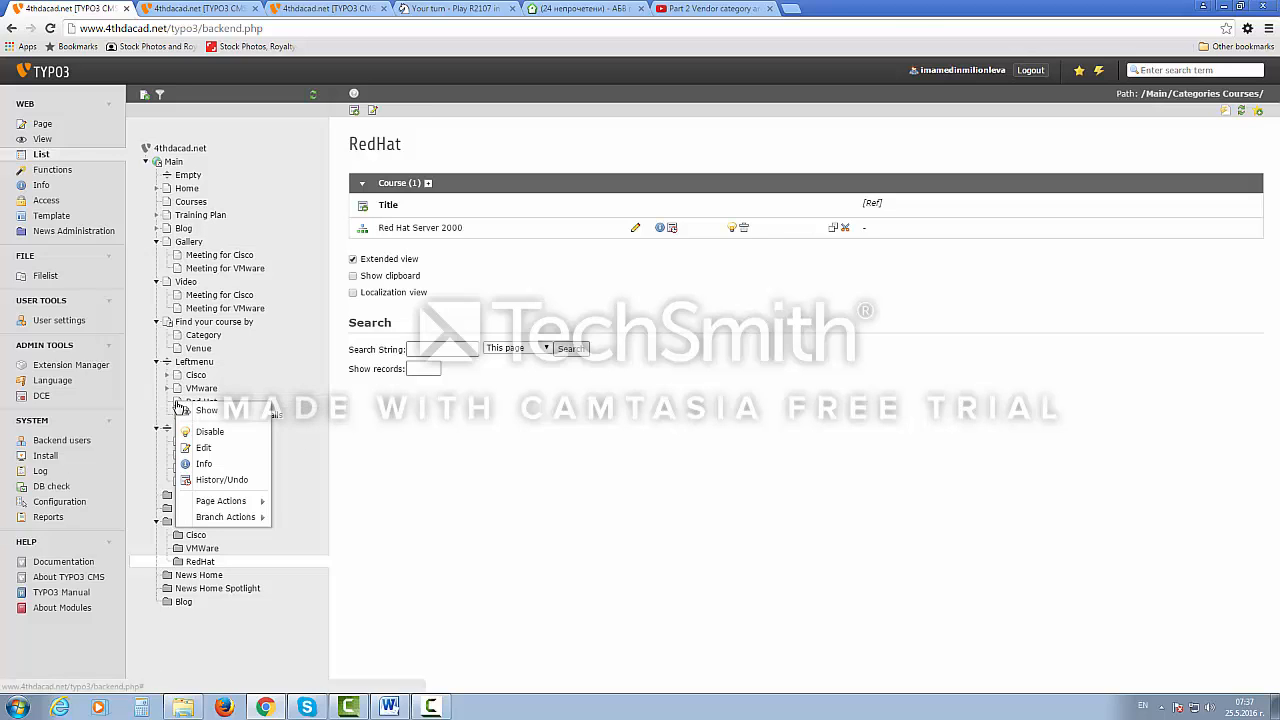
pyautogui.click(206, 410)
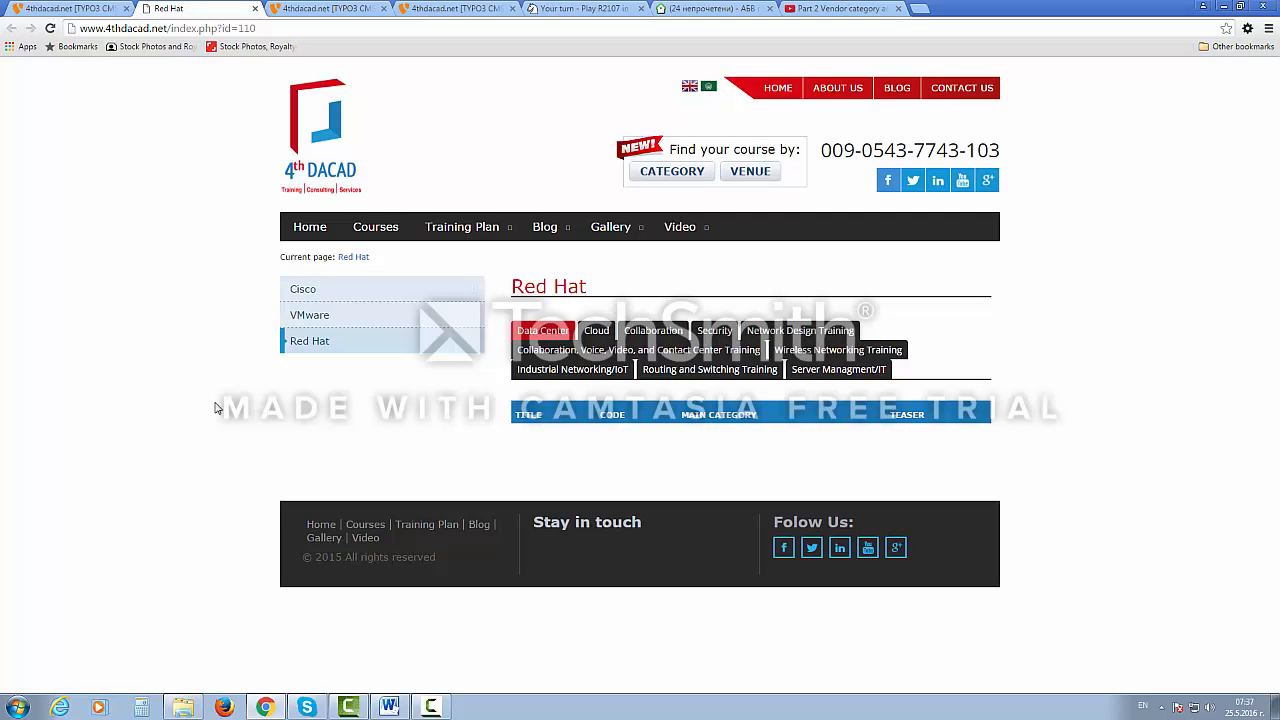
pyautogui.click(597, 333)
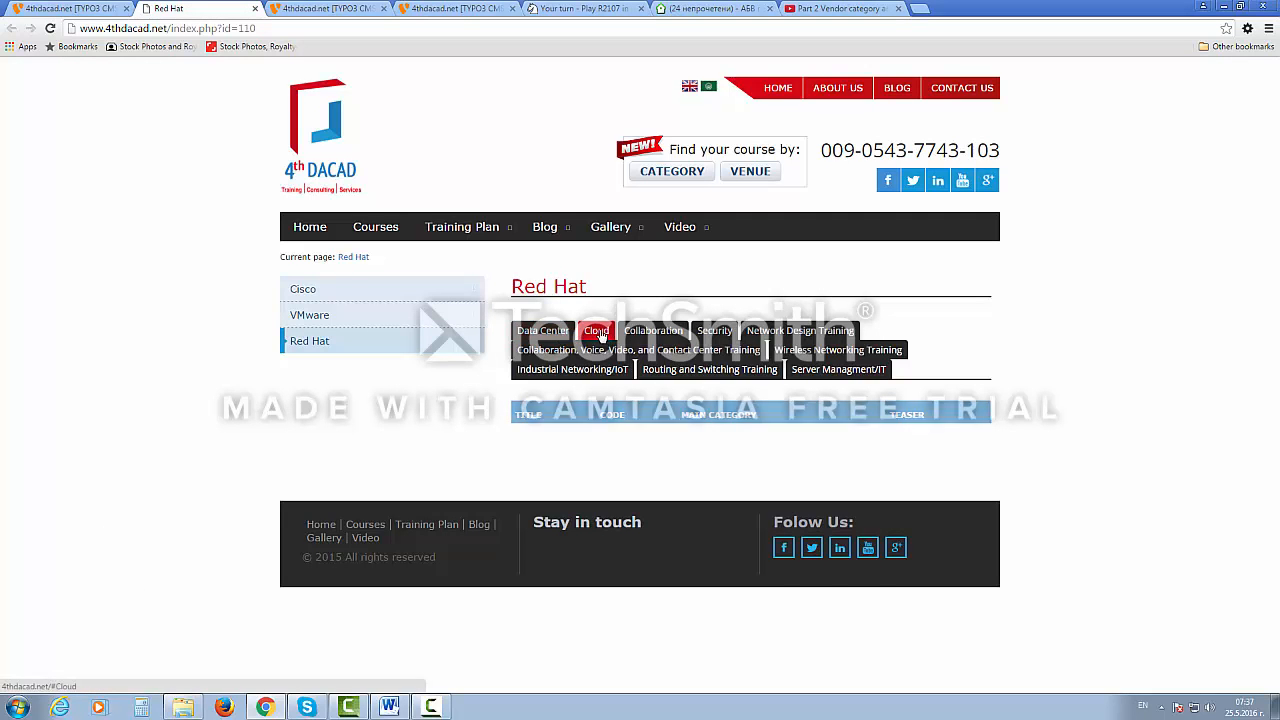
pyautogui.click(542, 331)
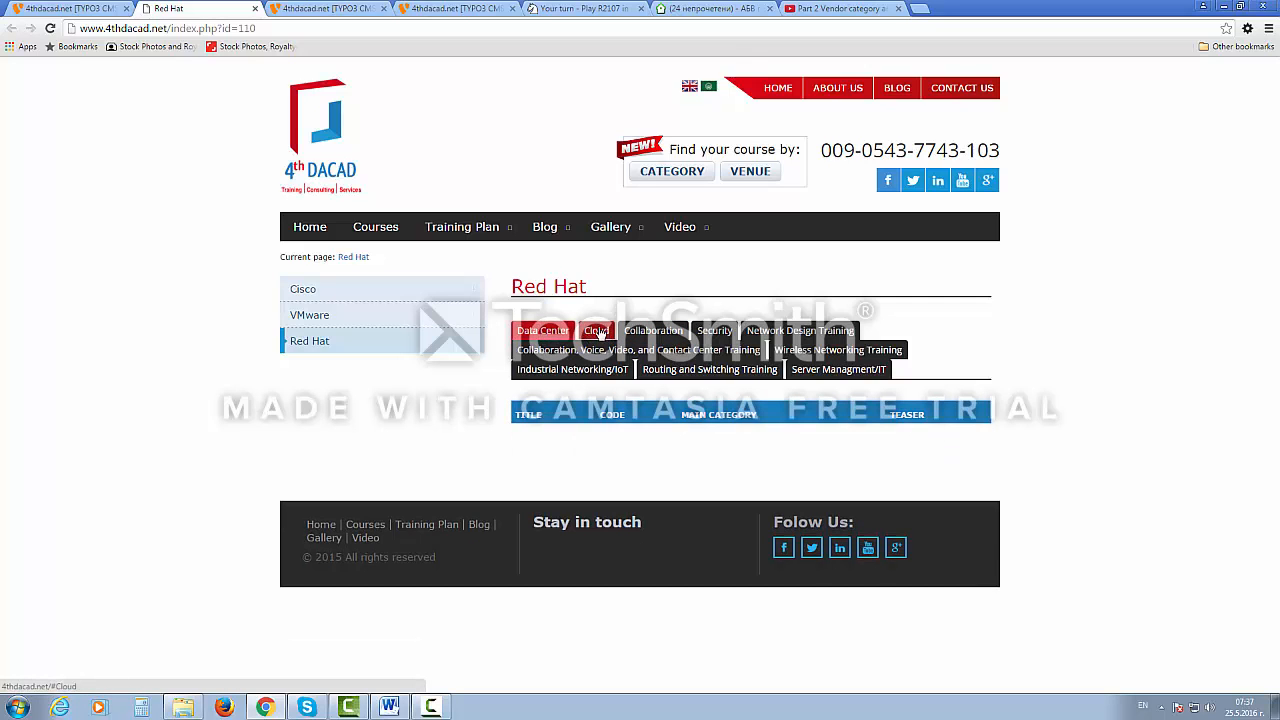
pyautogui.click(598, 334)
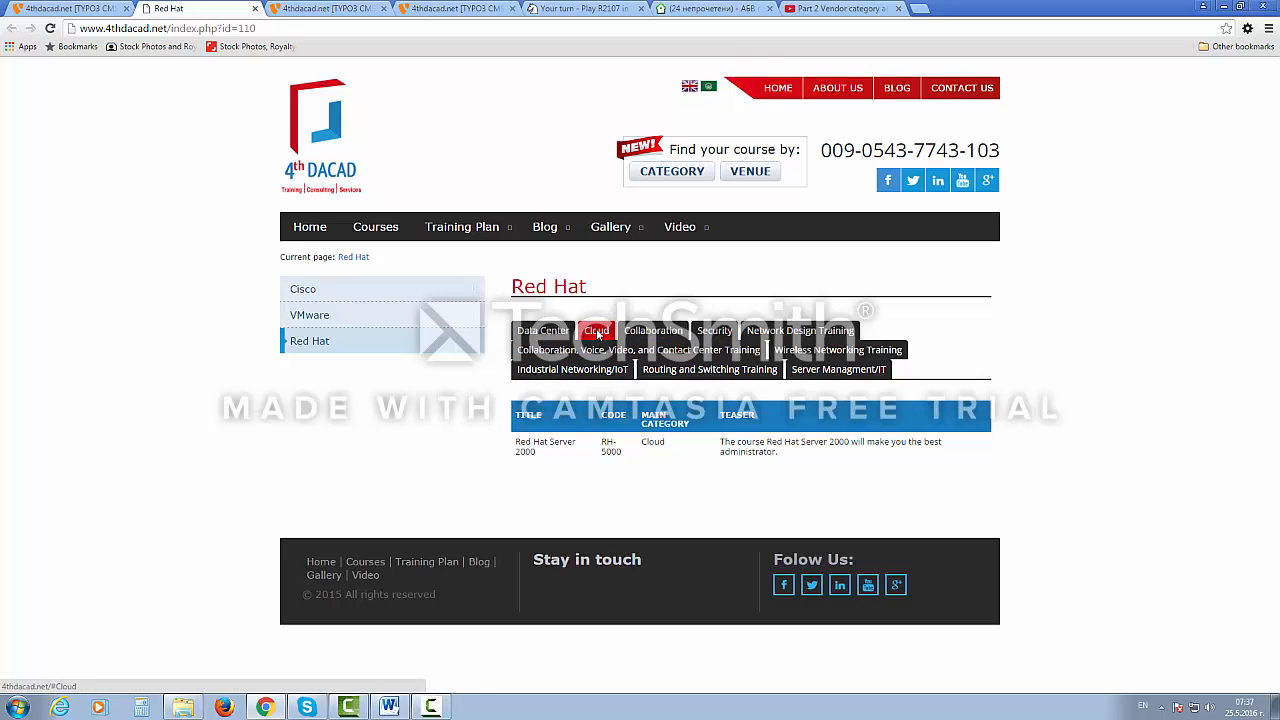
pyautogui.click(543, 331)
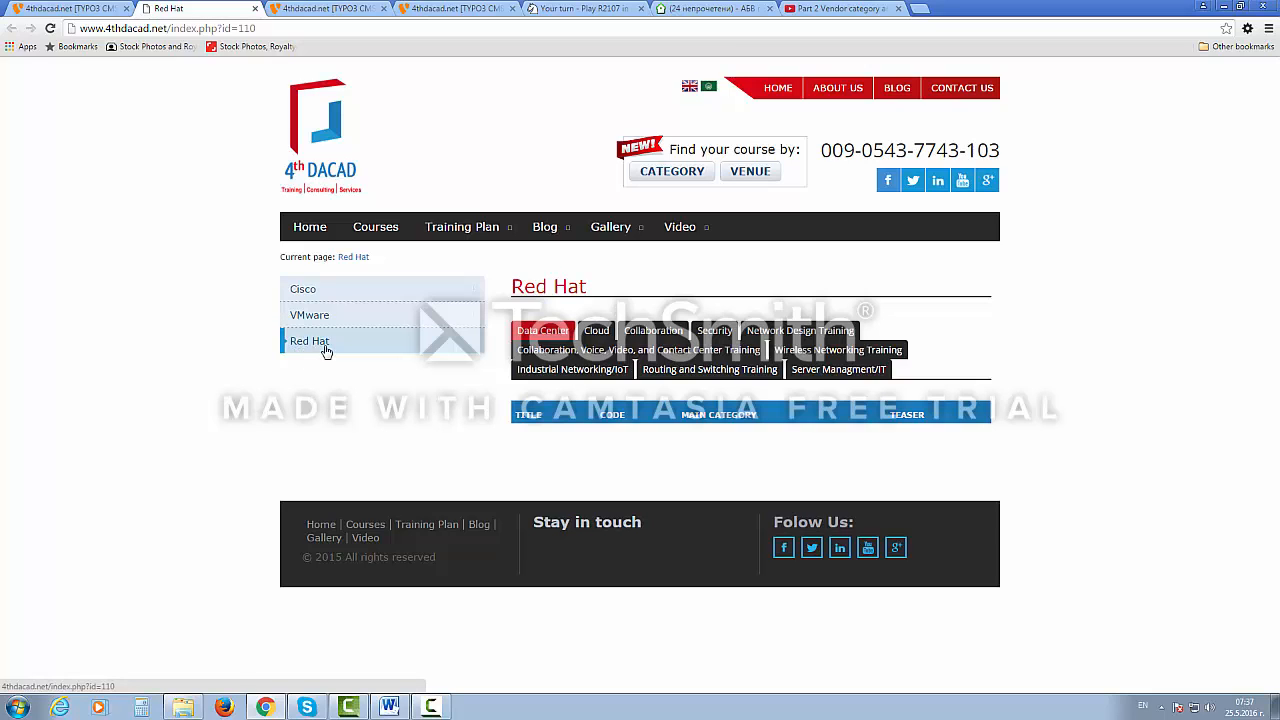
pyautogui.click(597, 331)
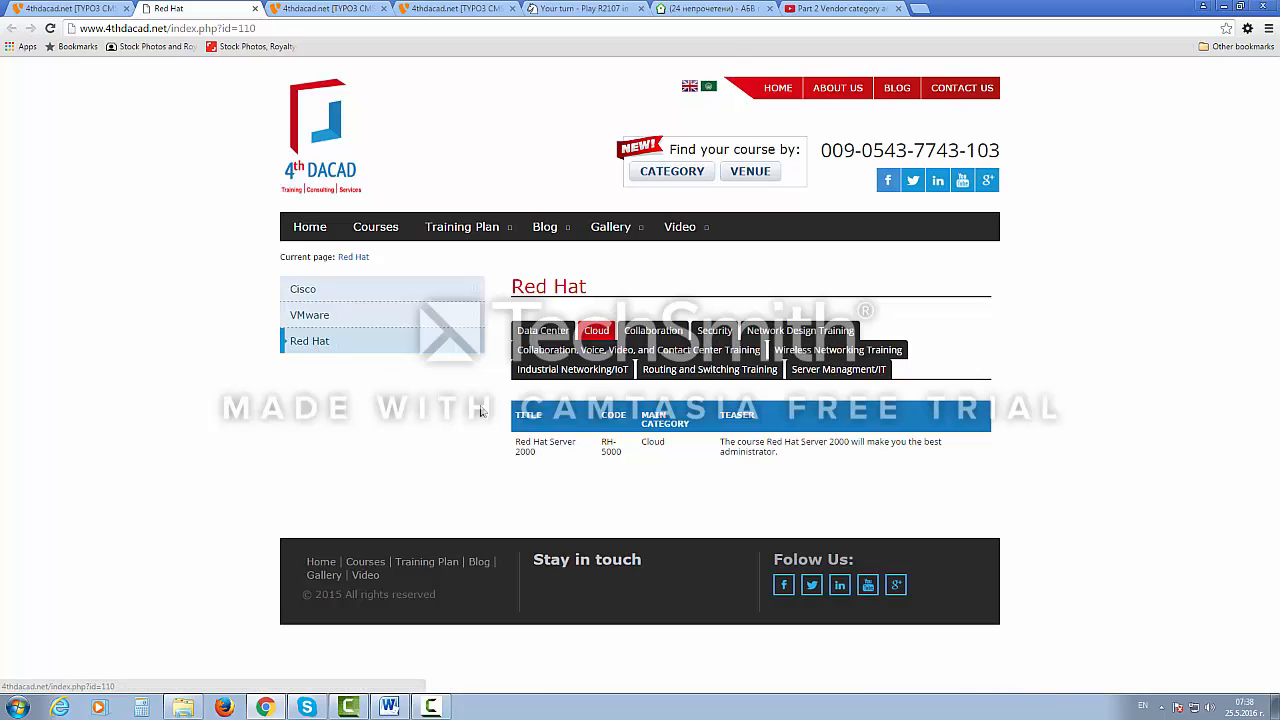
# Open the Red Hat Server 2000 course details and check its Course Description, Course Outline, Download PDF and Schedule sections.
pyautogui.click(545, 449)
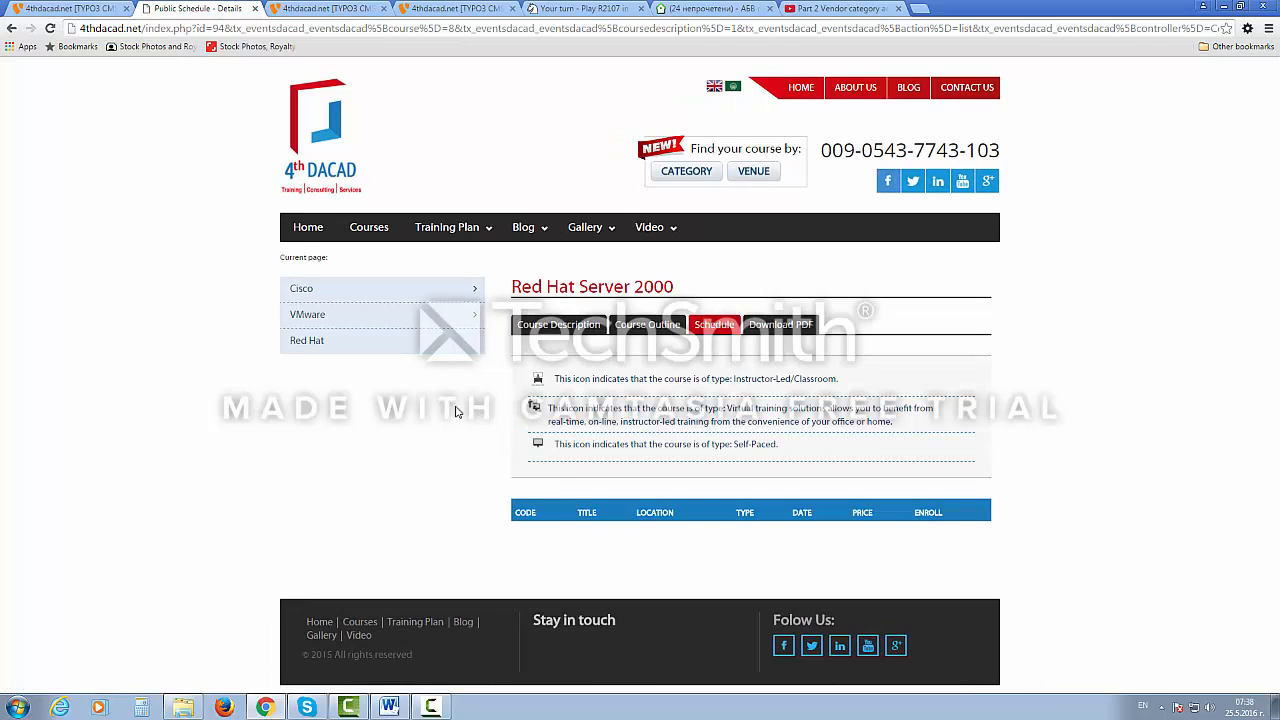
pyautogui.click(560, 325)
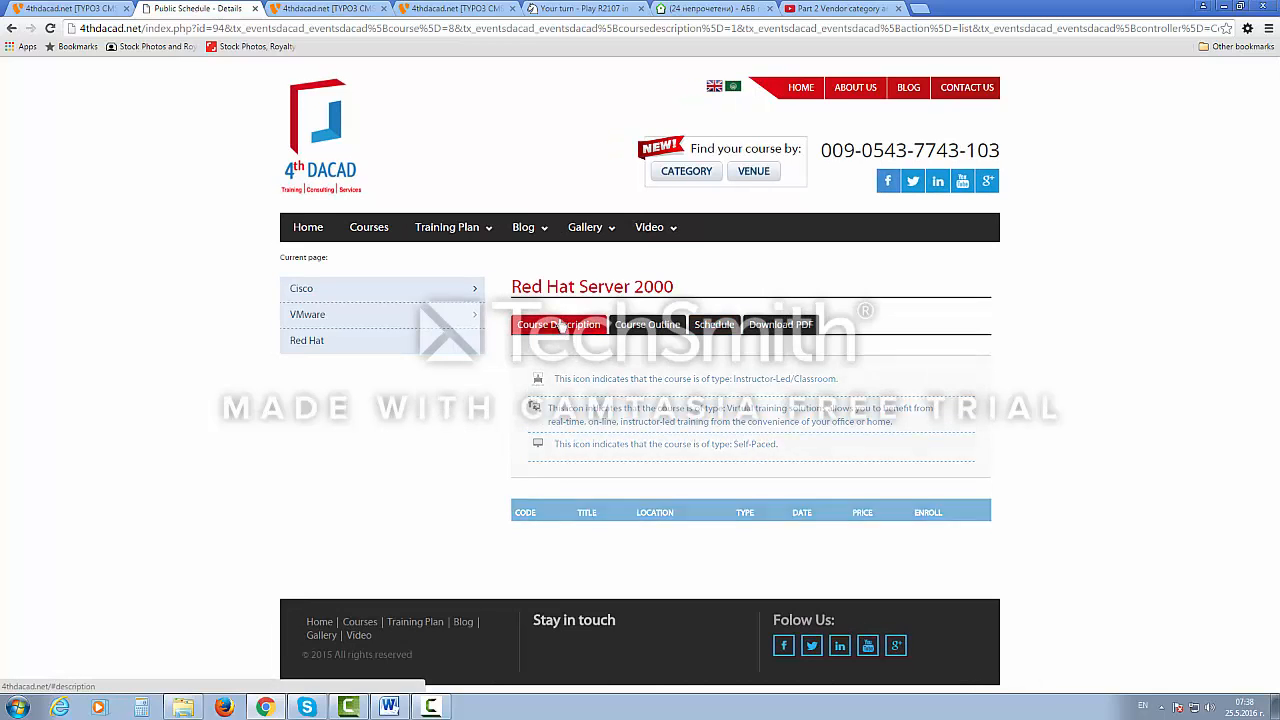
pyautogui.click(647, 329)
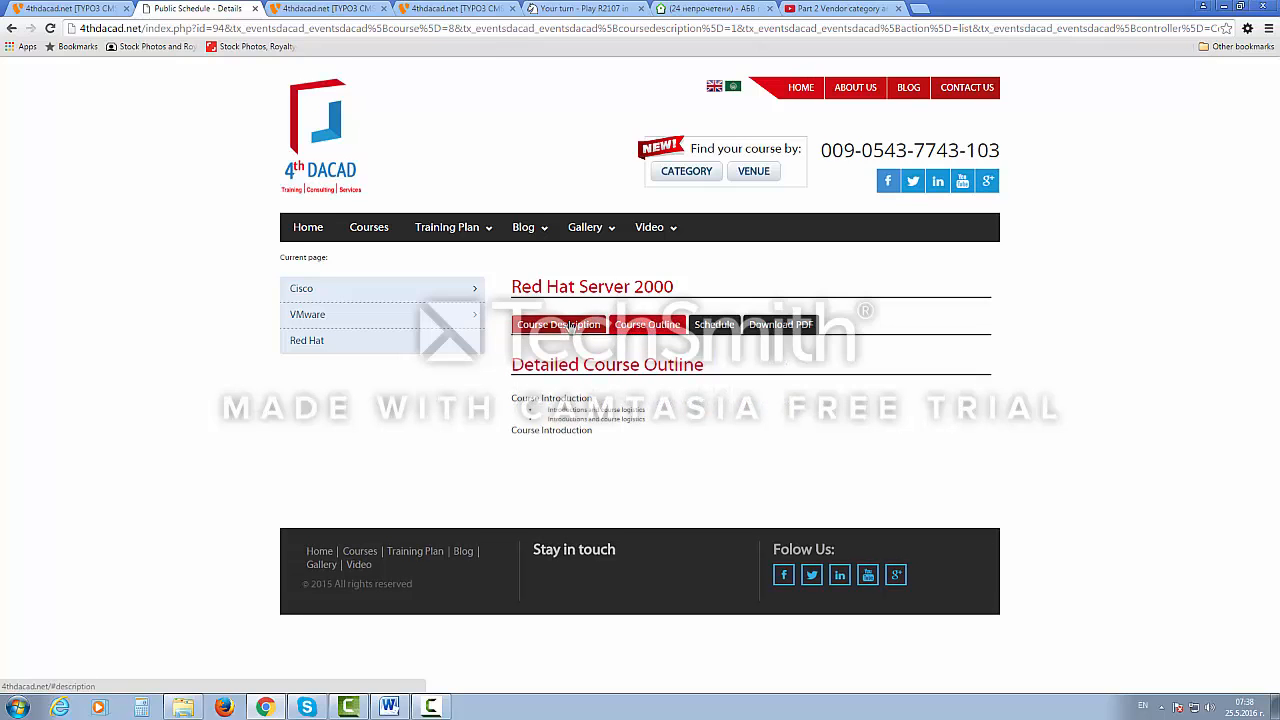
pyautogui.click(573, 327)
pyautogui.click(640, 327)
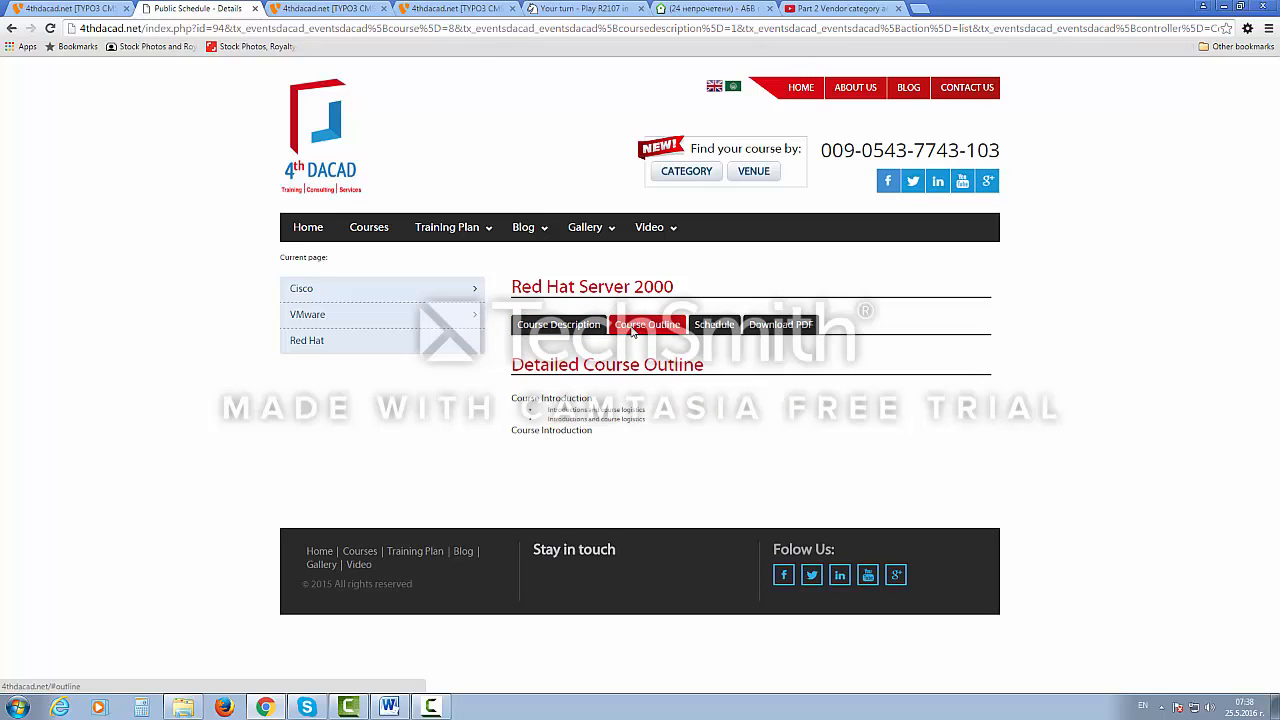
pyautogui.click(776, 329)
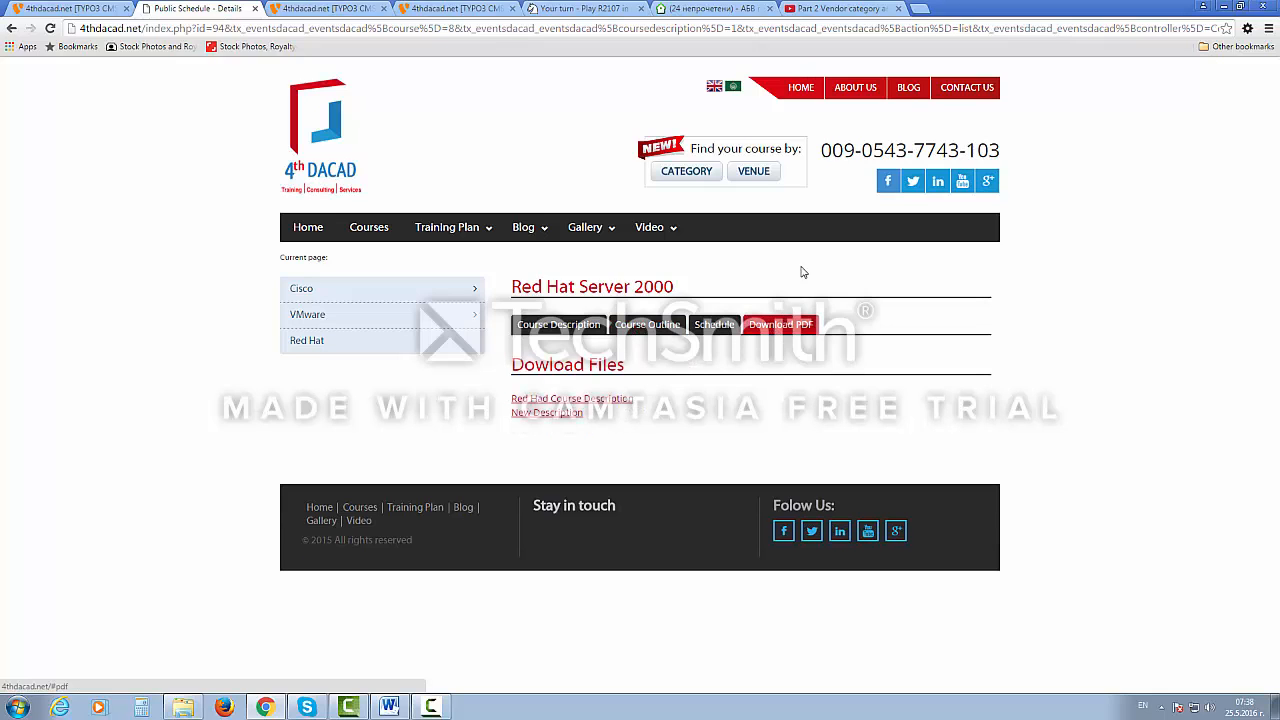
pyautogui.click(714, 328)
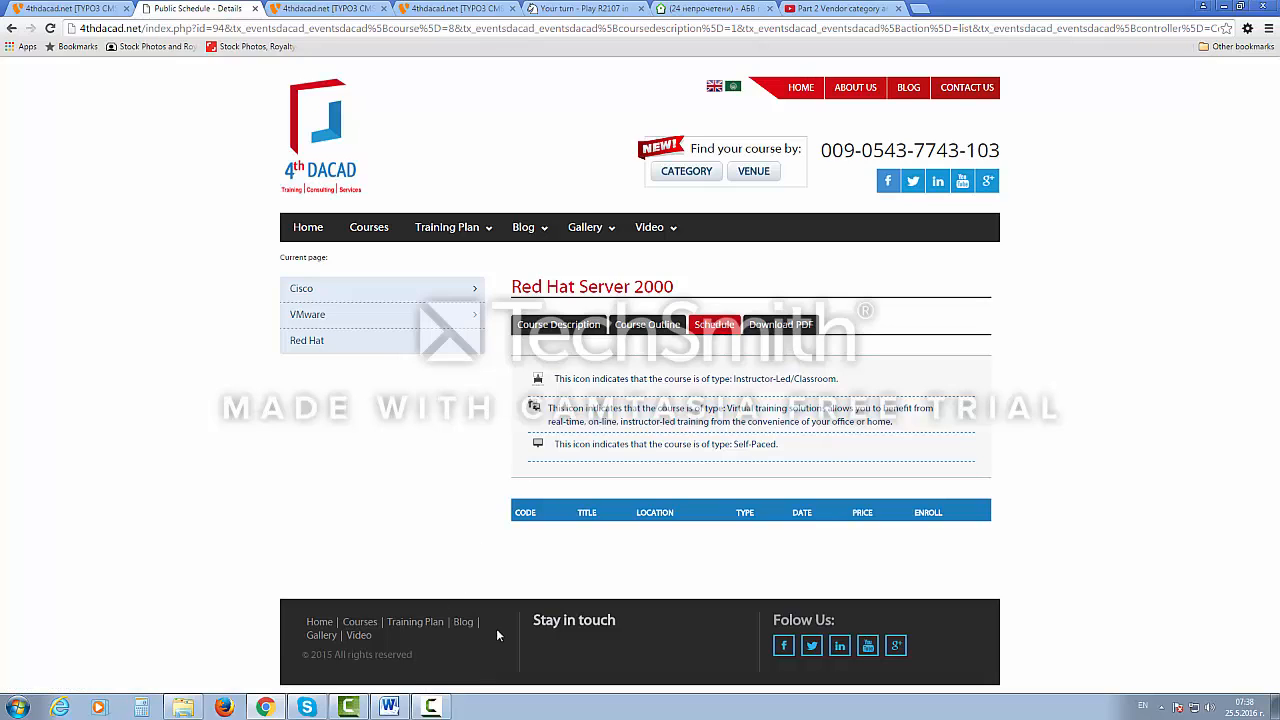
pyautogui.click(430, 708)
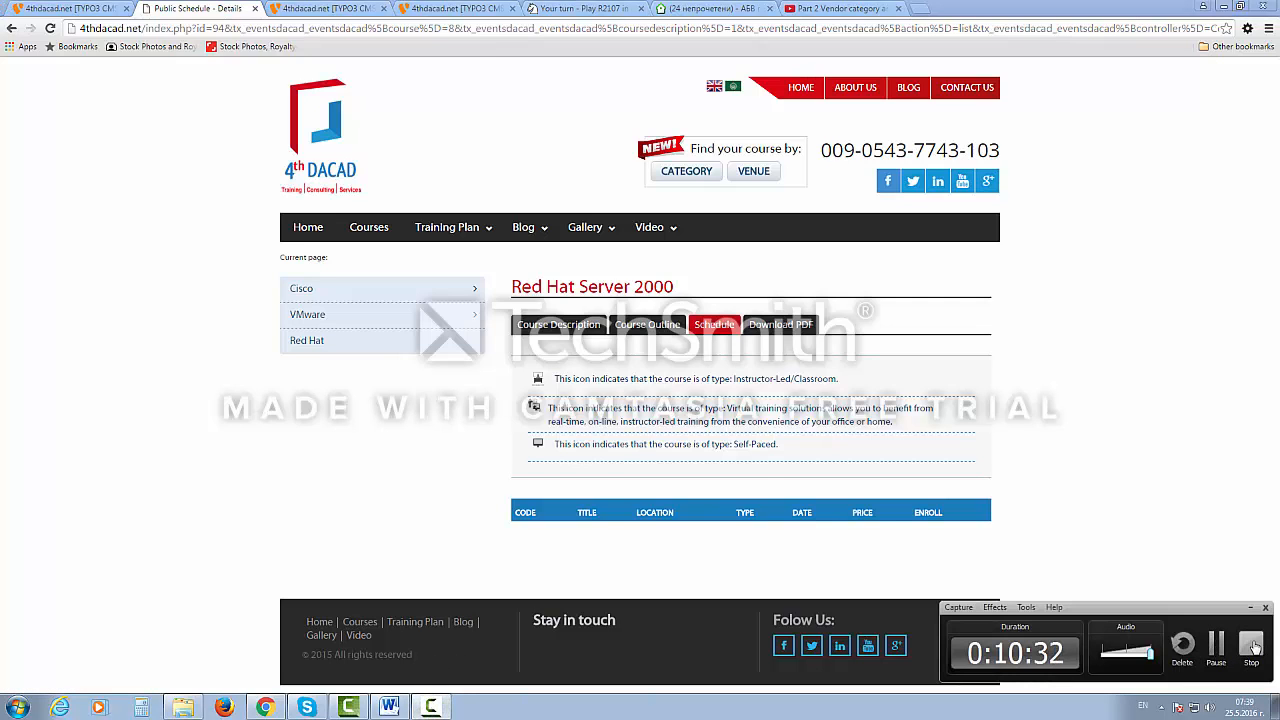
pyautogui.click(1253, 648)
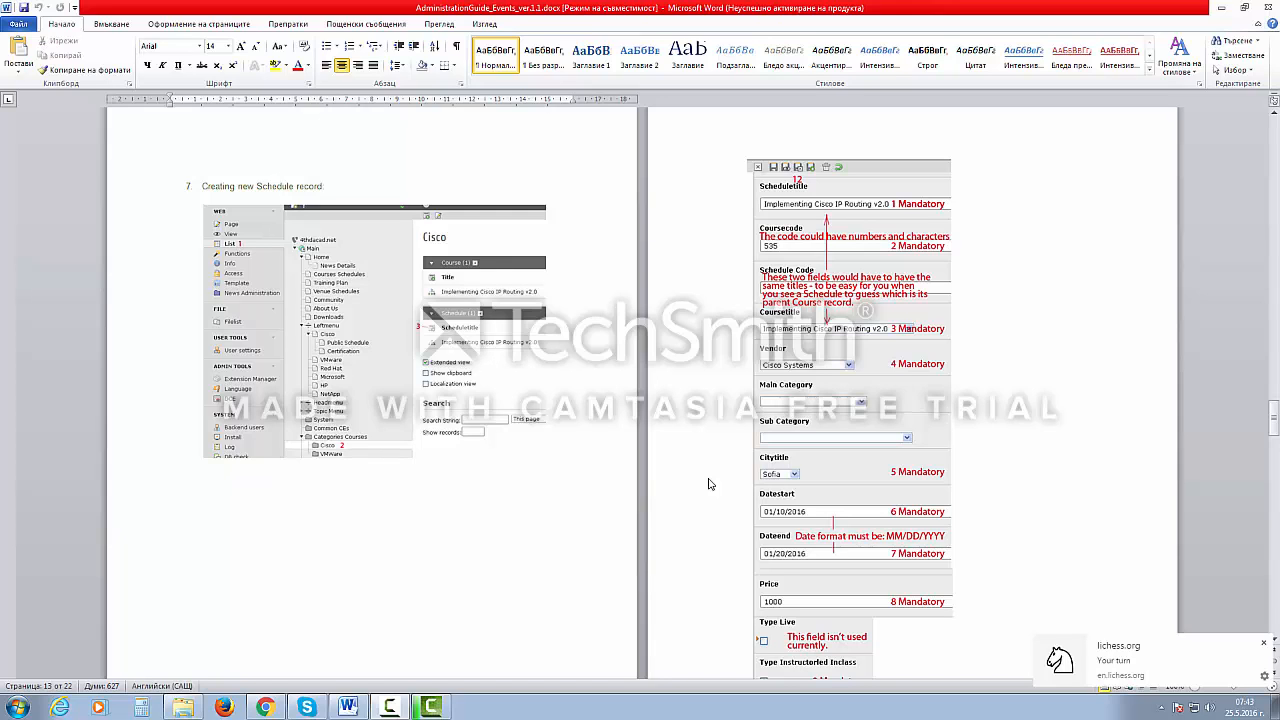
pyautogui.click(1263, 643)
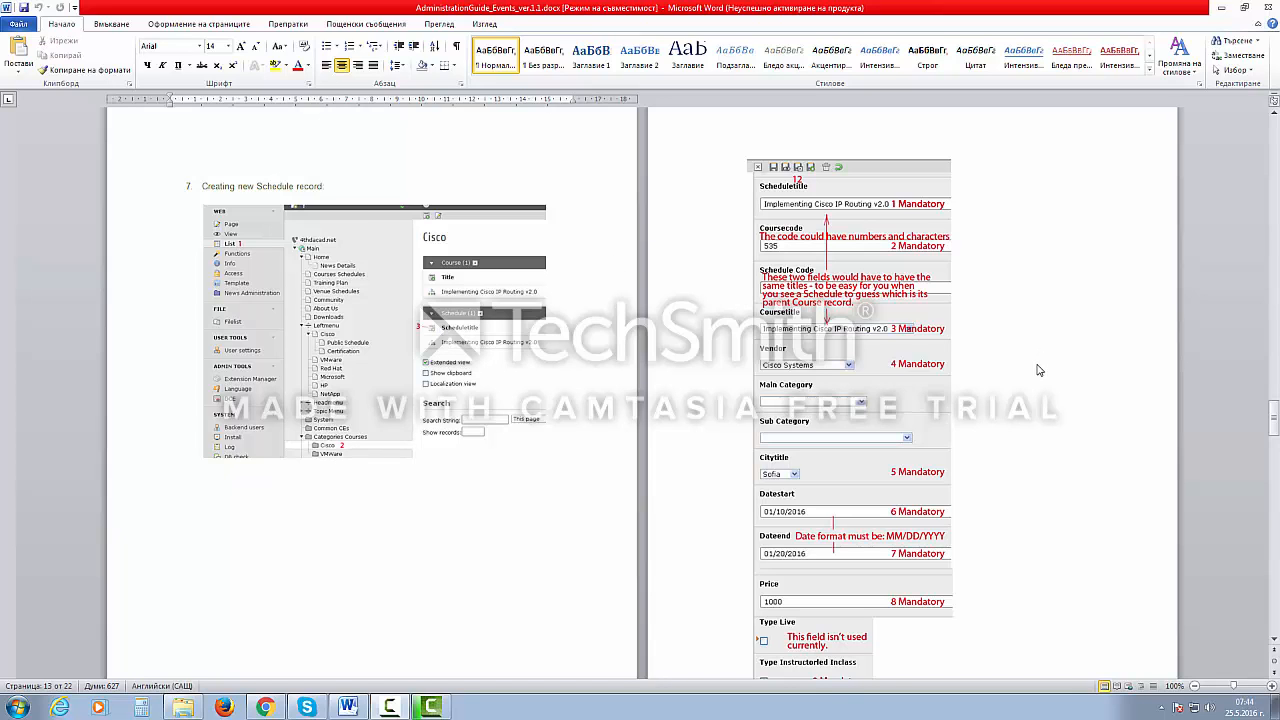
# Read the Word guide's section on creating a new Schedule record and check which fields are mandatory.
pyautogui.scroll(-3, 1037, 380)
pyautogui.scroll(2, 1037, 378)
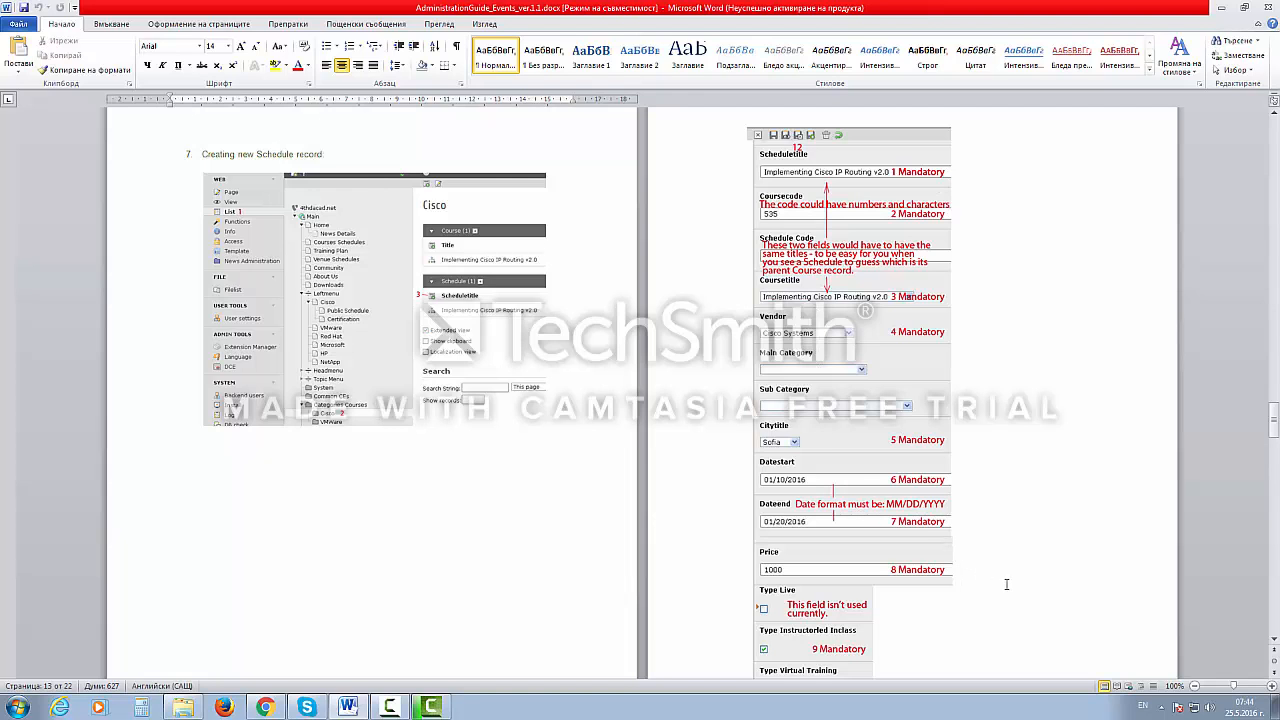
pyautogui.scroll(-3, 1010, 581)
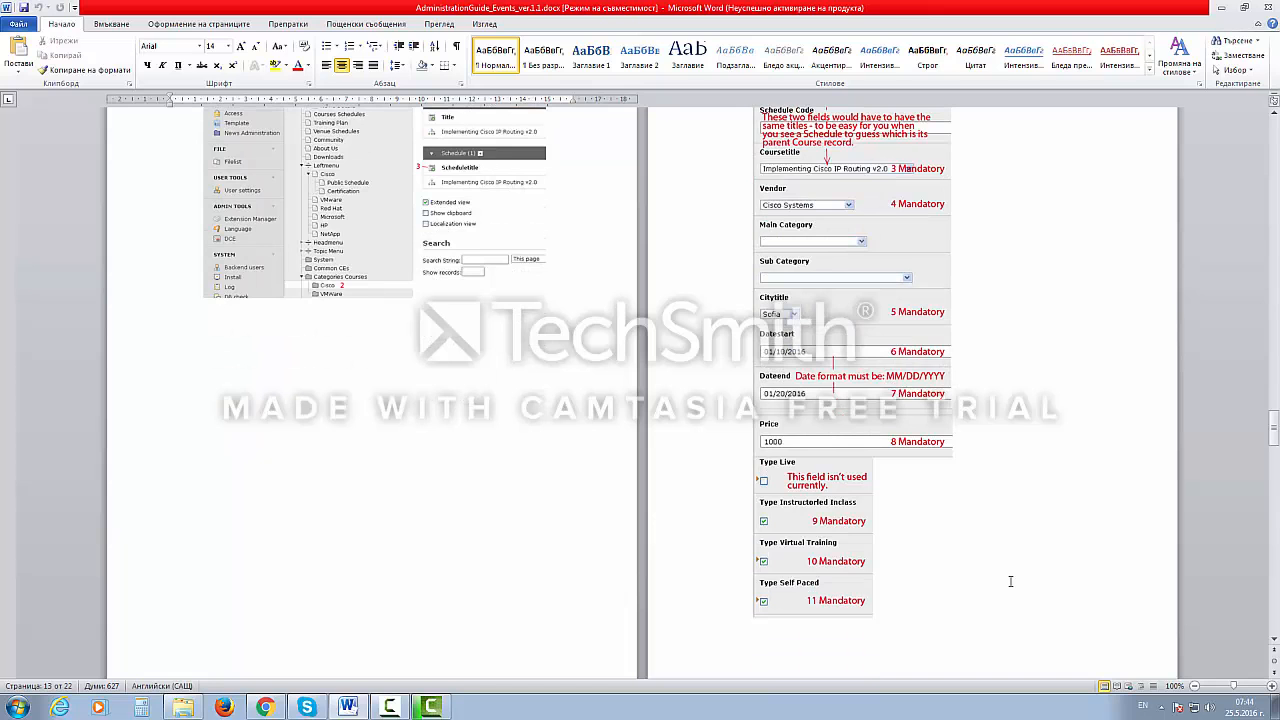
pyautogui.scroll(3, 1010, 581)
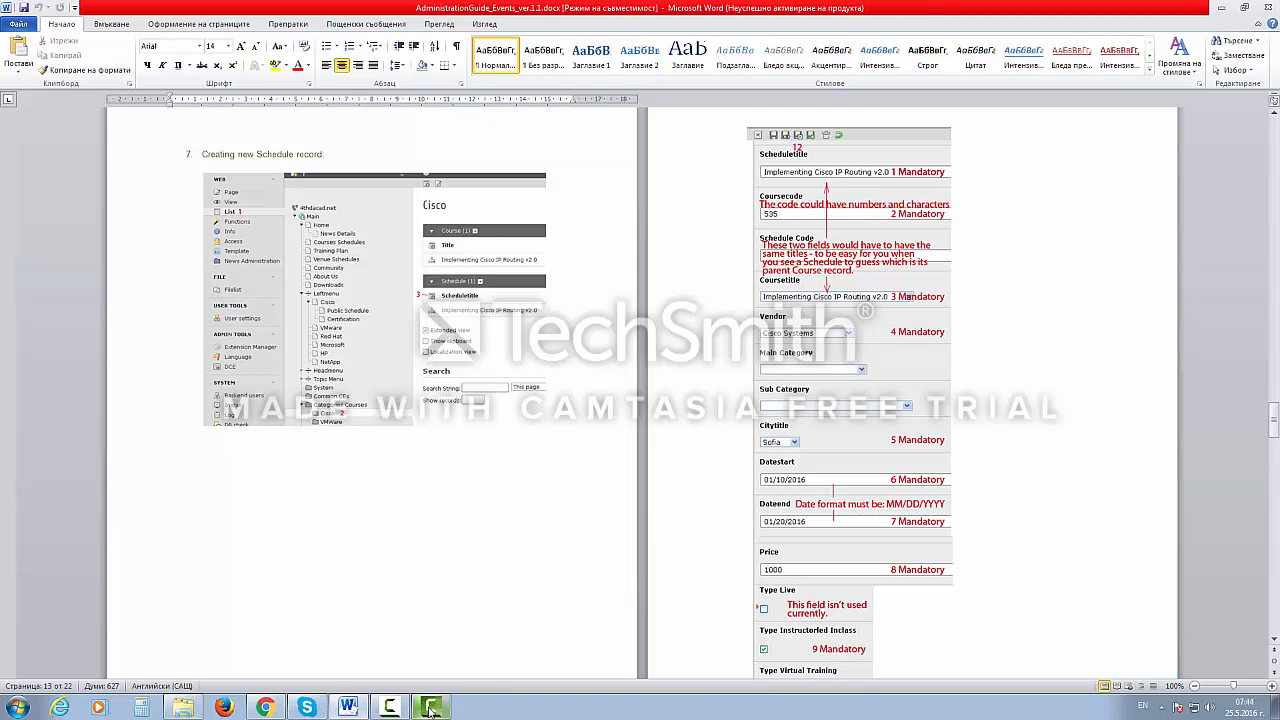
pyautogui.moveTo(430, 710)
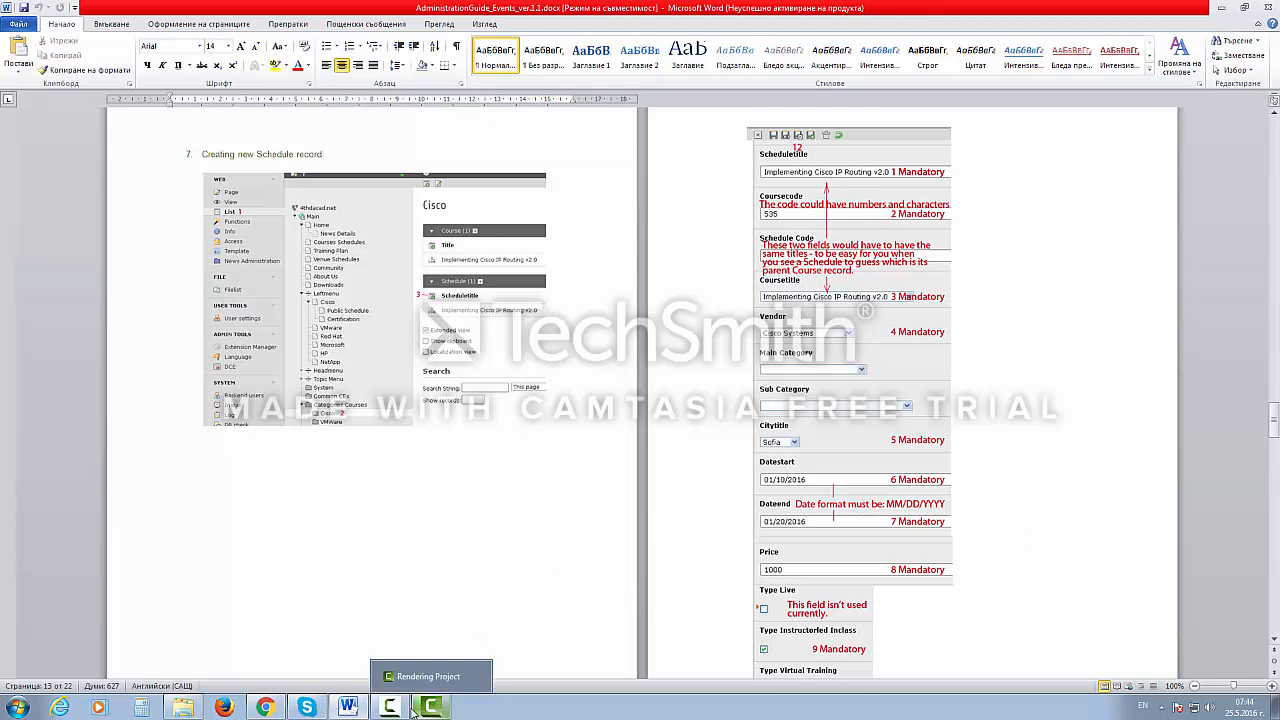
# Switch to TYPO3 in Chrome and start a new Schedule record in the RedHat folder under Categories Courses.
pyautogui.click(265, 707)
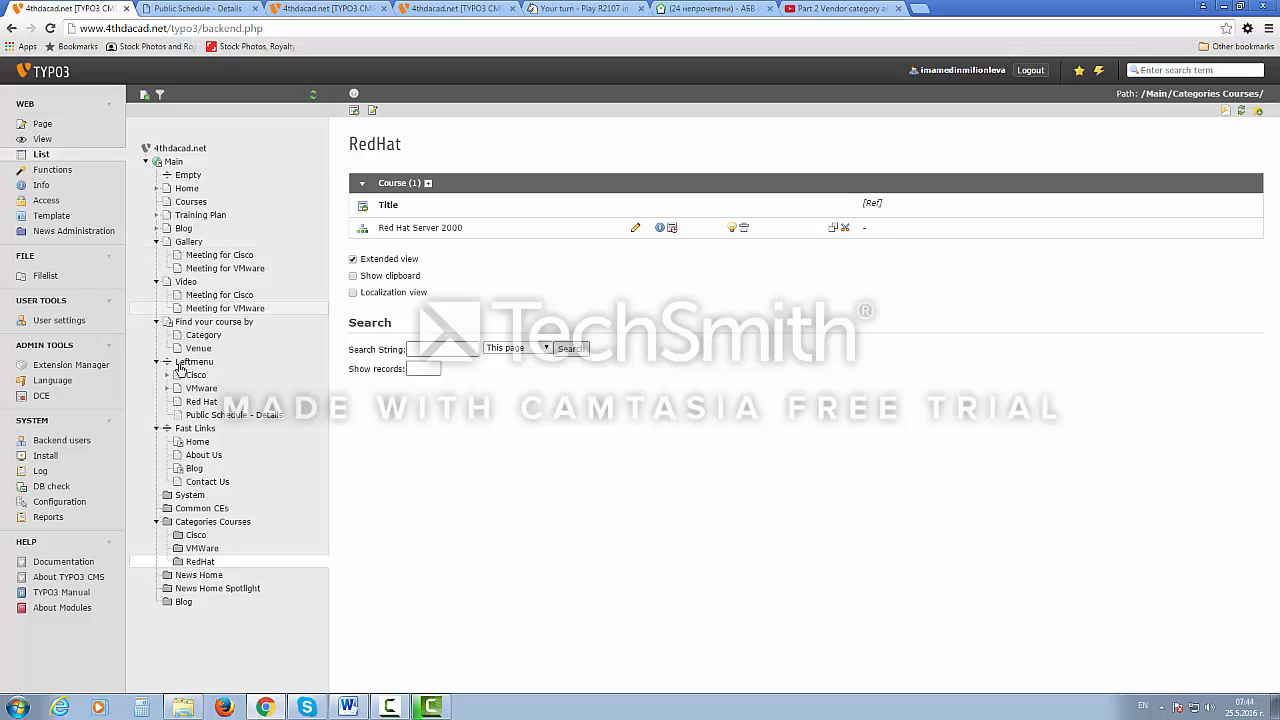
pyautogui.click(40, 155)
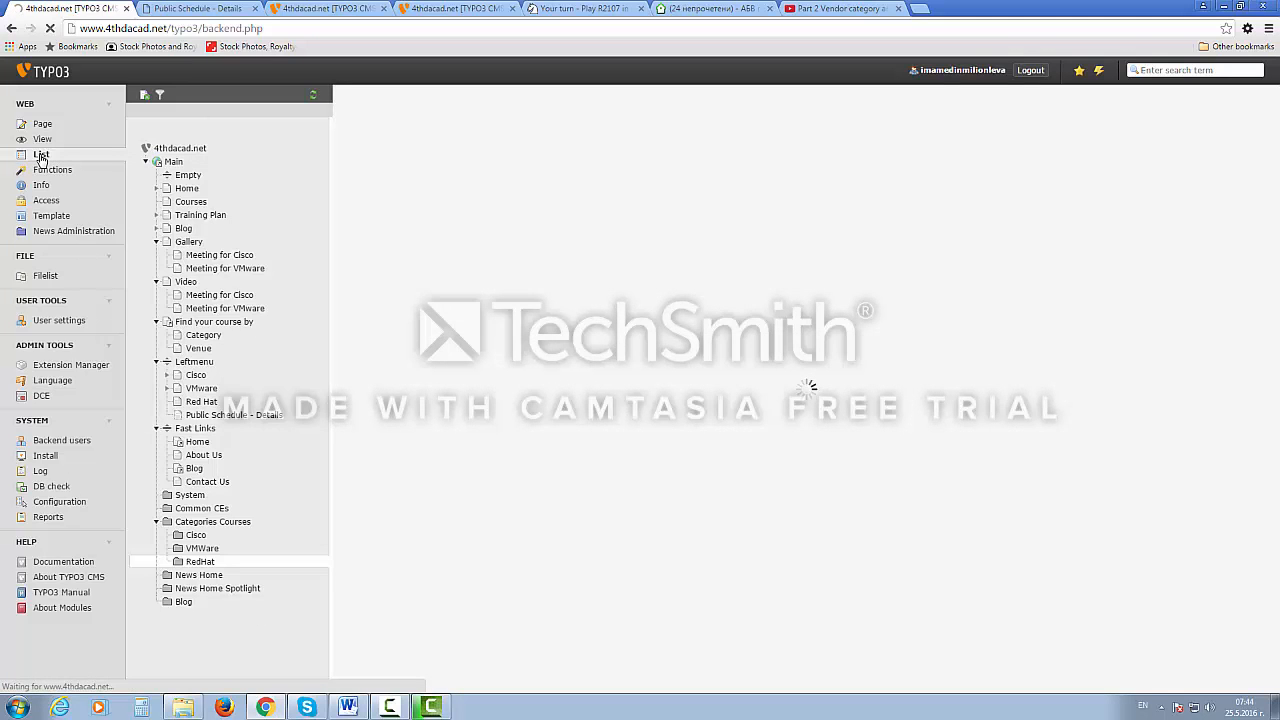
pyautogui.click(198, 562)
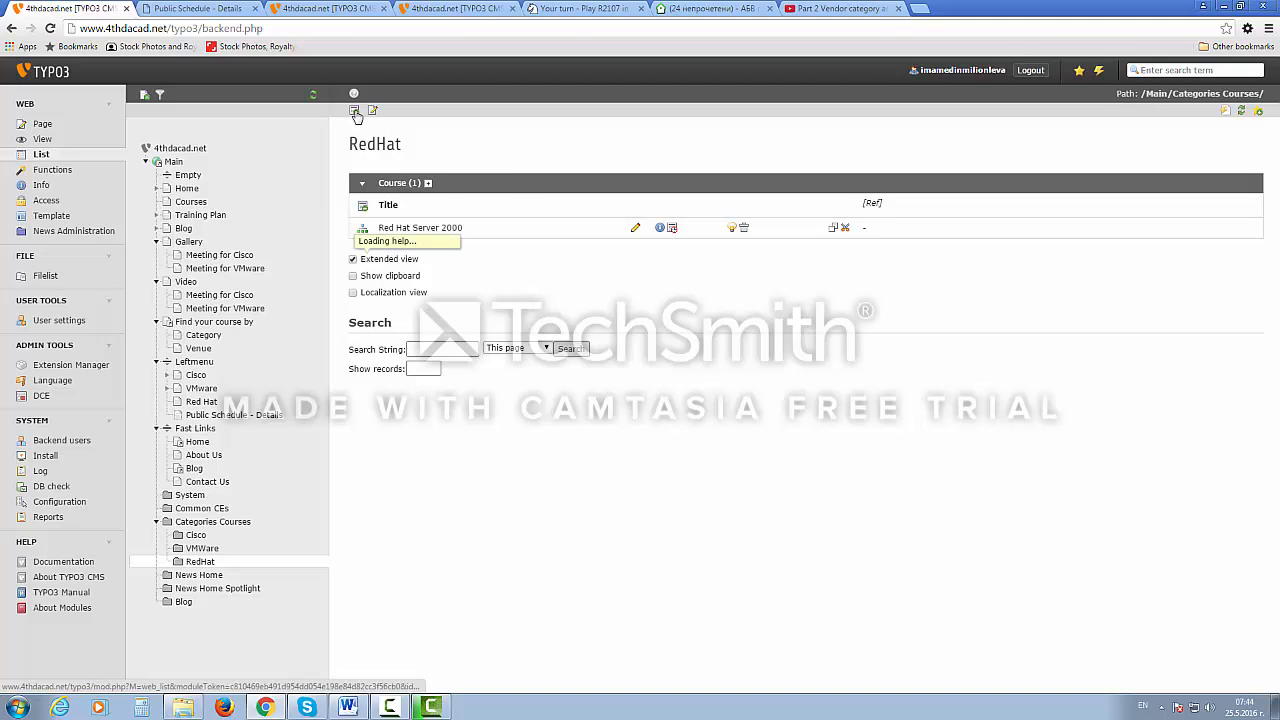
pyautogui.click(354, 112)
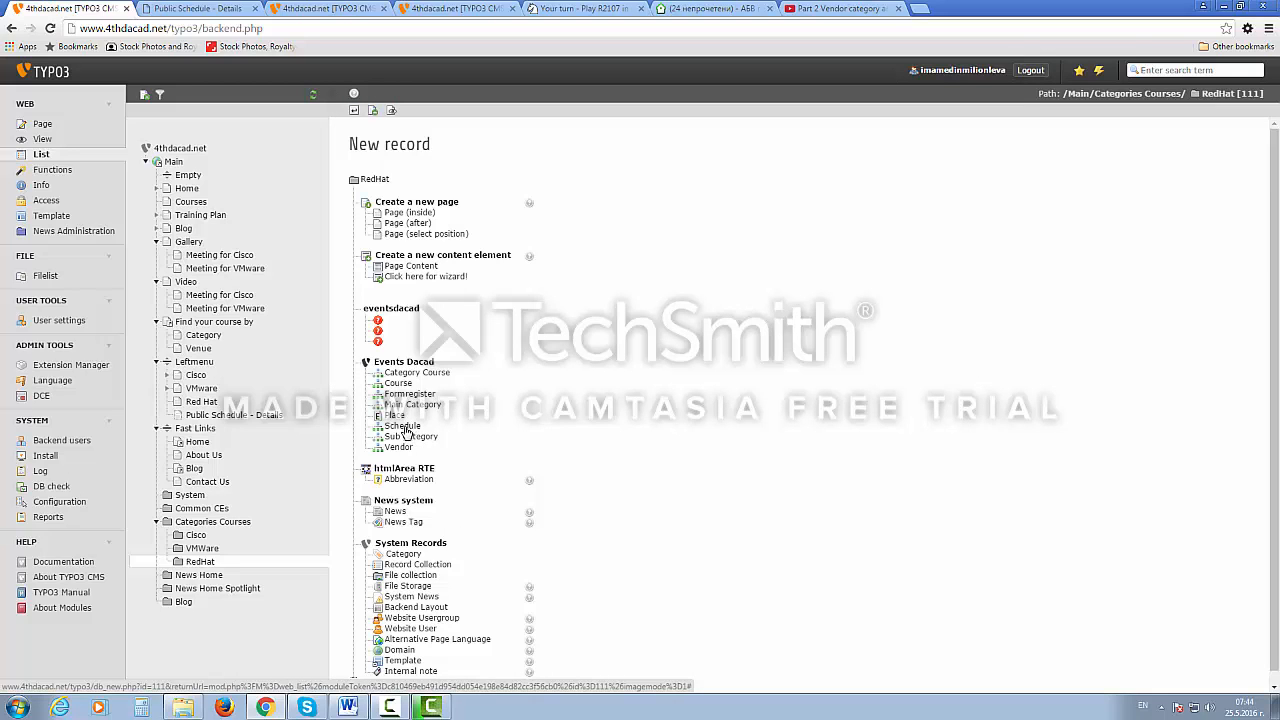
pyautogui.click(402, 426)
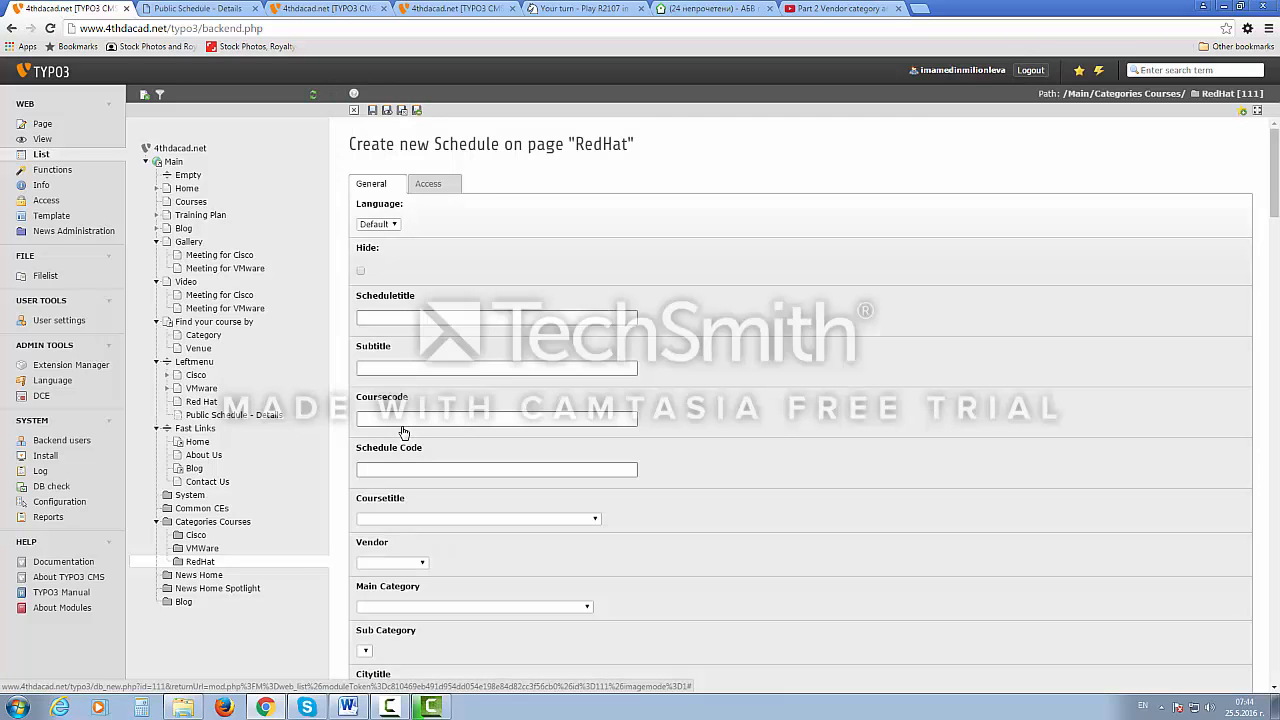
# Set the Scheduletitle of the new schedule to "Red Hat Server 2000".
pyautogui.click(409, 316)
pyautogui.write('Red Hat')
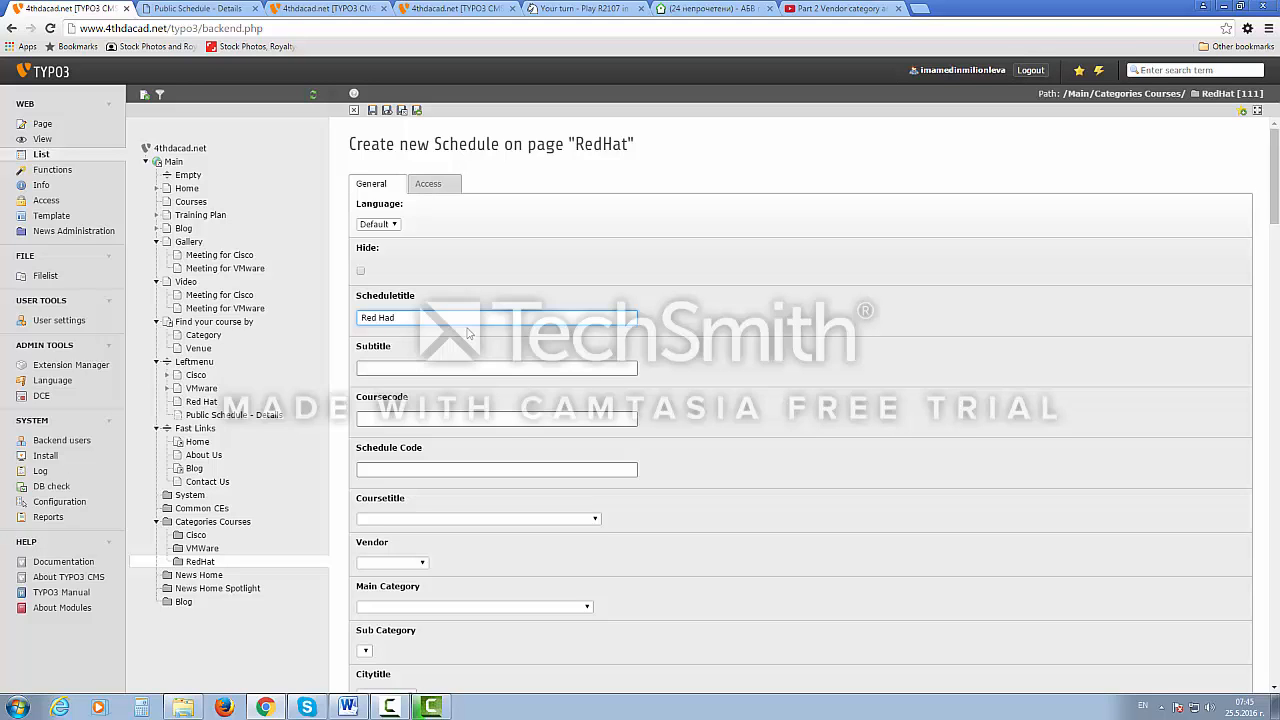
pyautogui.write(' 2000')
pyautogui.press('BackSpace')
pyautogui.write('t')
pyautogui.write('Server')
pyautogui.click(399, 369)
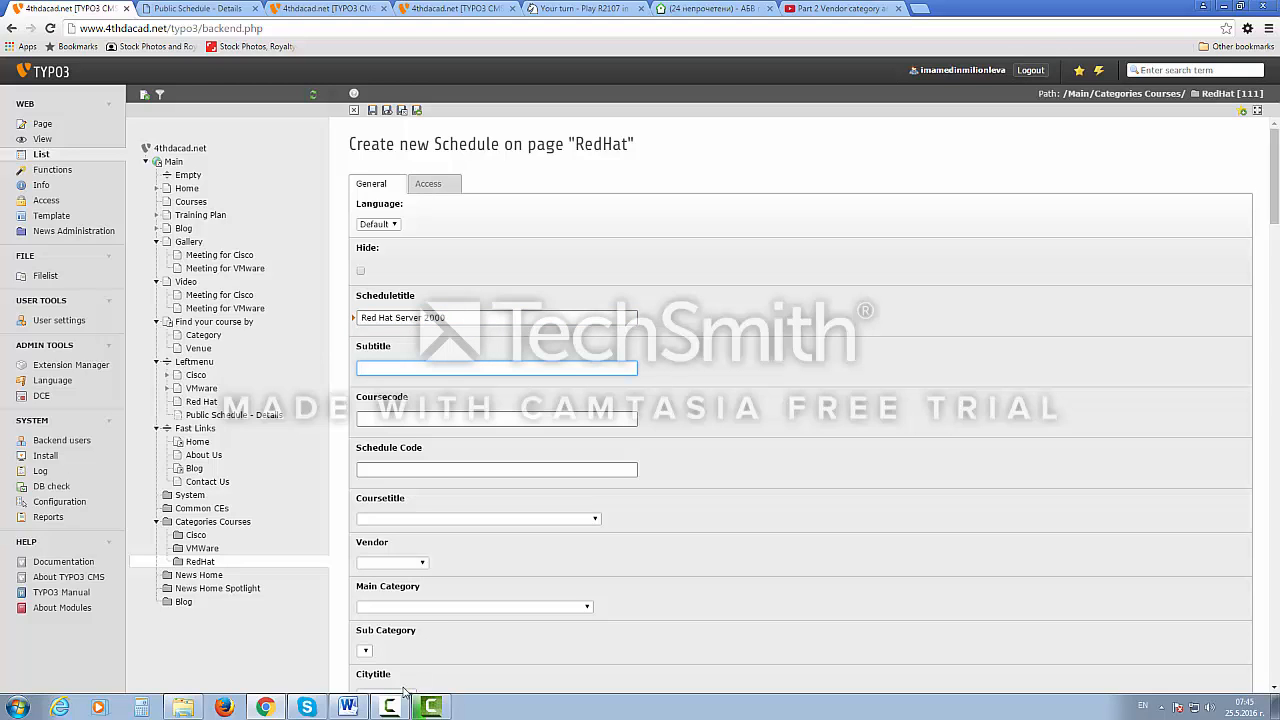
# Recheck the Word guide's Schedule record fields and return to the Scheduletitle and Subtitle of the new RedHat schedule.
pyautogui.click(430, 708)
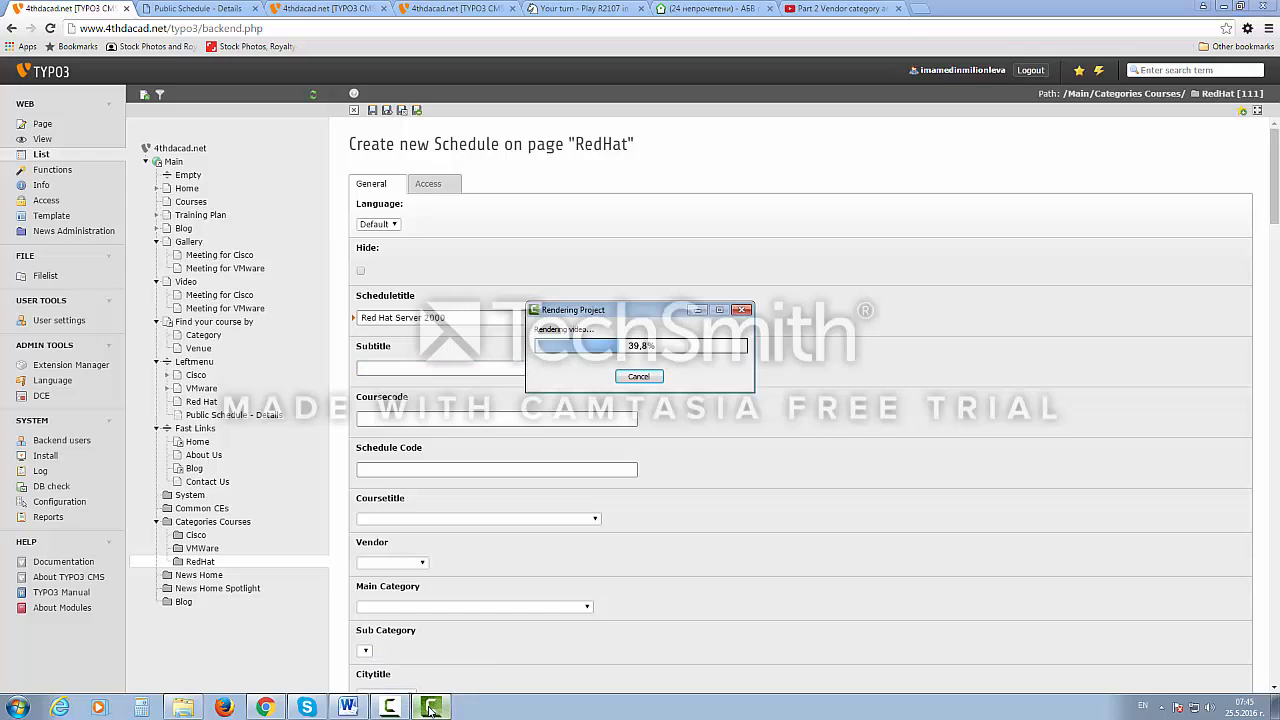
pyautogui.click(352, 709)
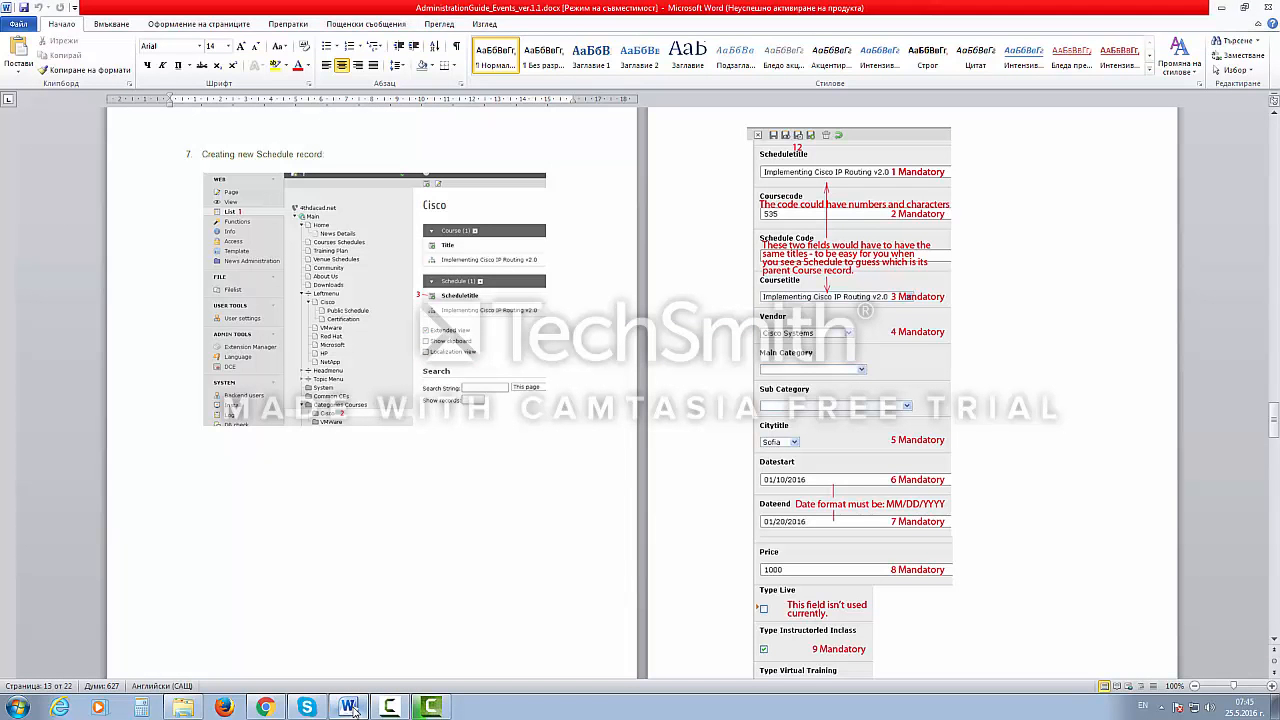
pyautogui.click(352, 709)
pyautogui.click(462, 302)
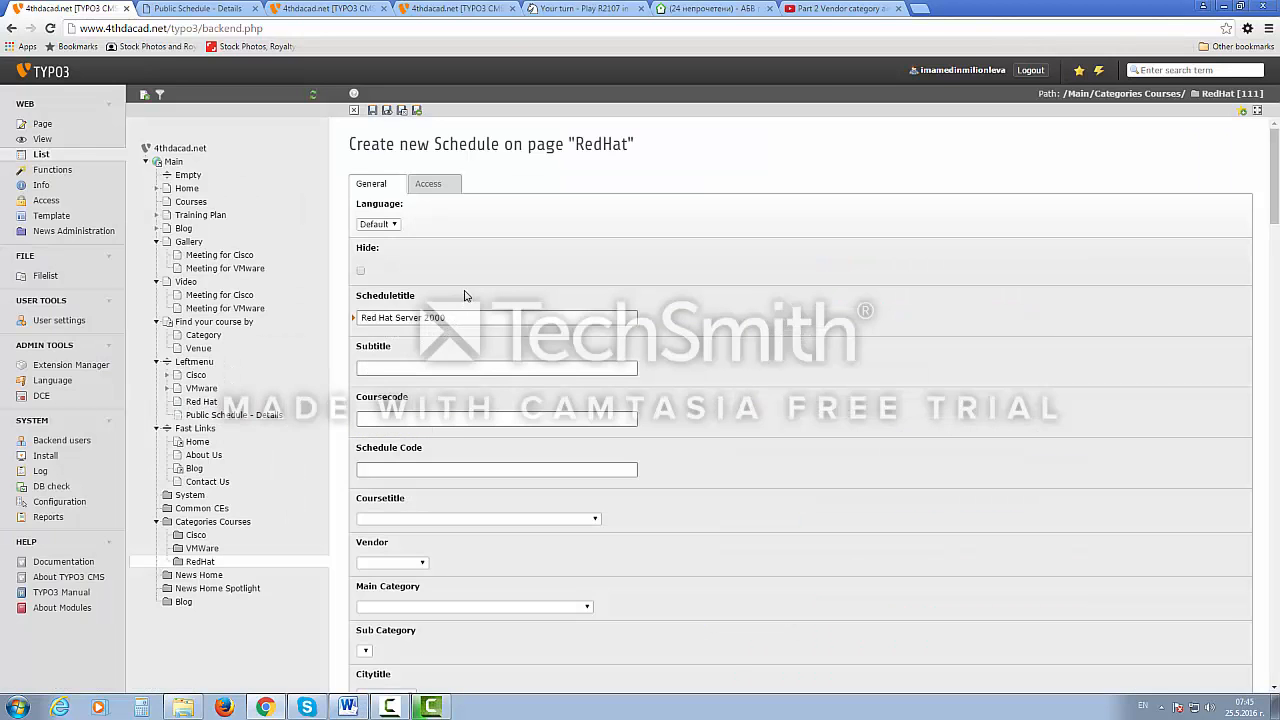
pyautogui.moveTo(455, 318); pyautogui.dragTo(352, 316)
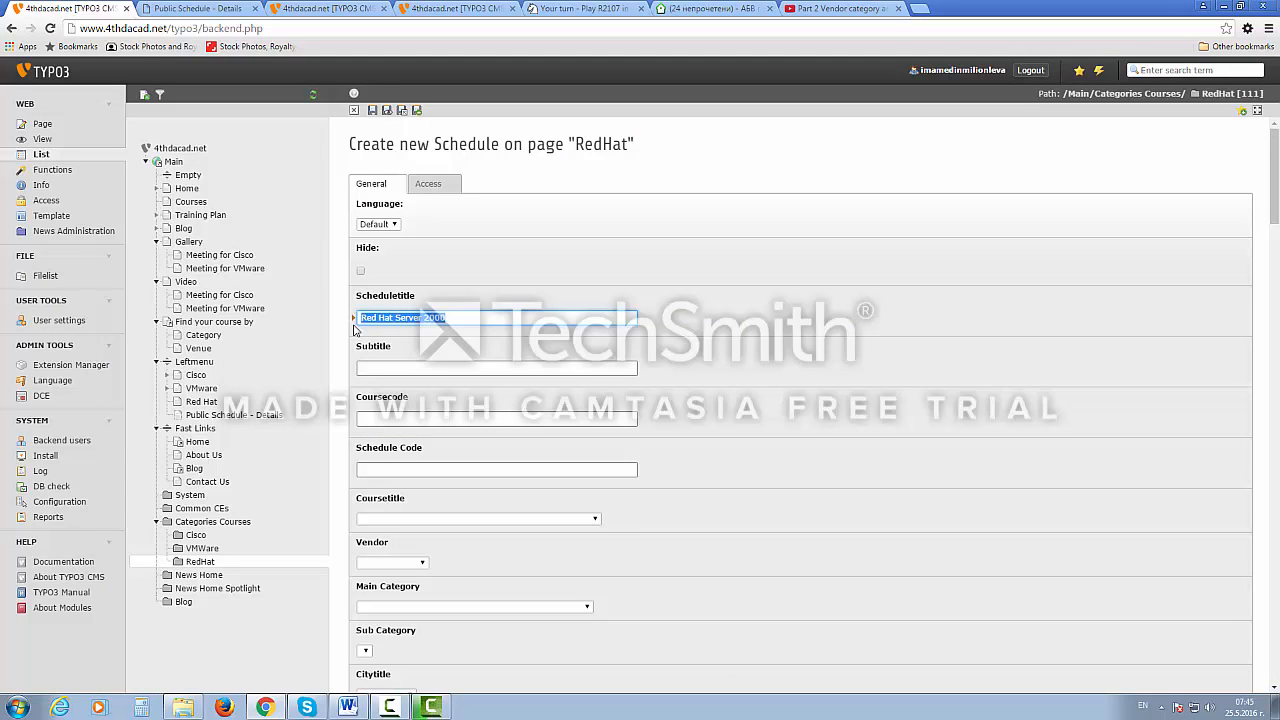
pyautogui.click(405, 368)
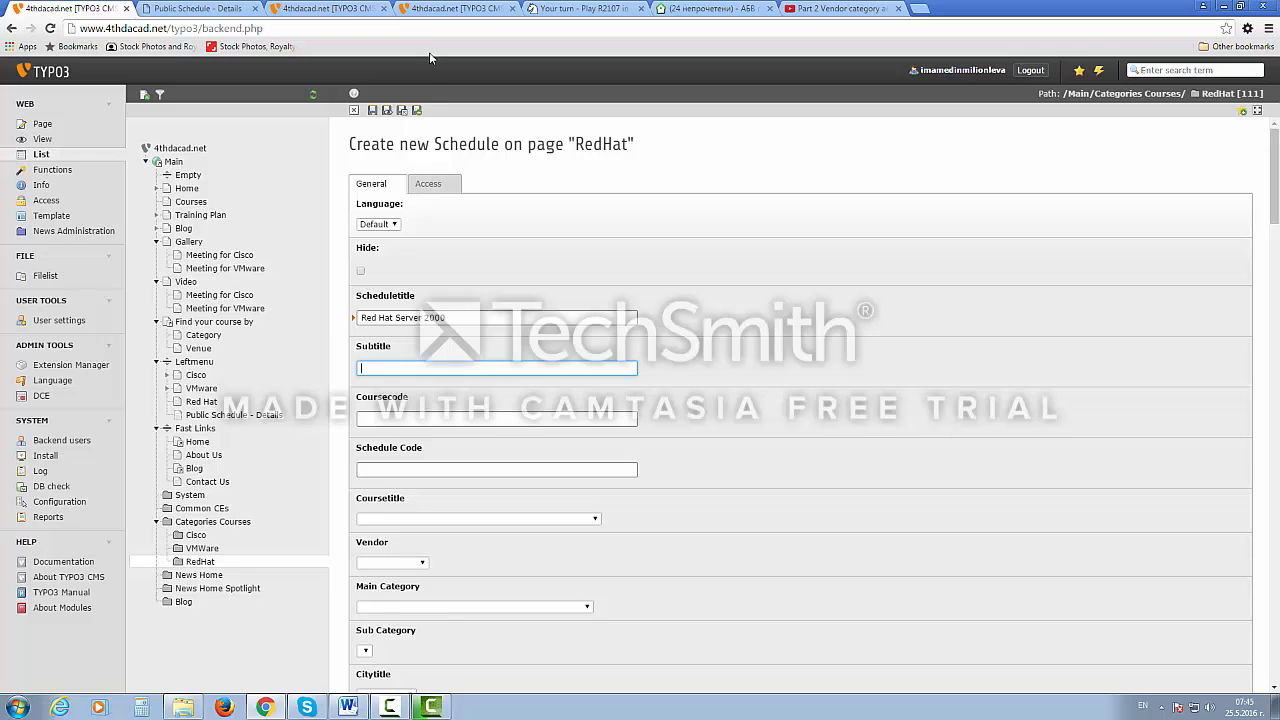
# Open the existing Cisco schedule "Implementing Cisco IP Routing v2.0" for reference and compare its code fields with the Word guide.
pyautogui.click(341, 12)
pyautogui.click(428, 10)
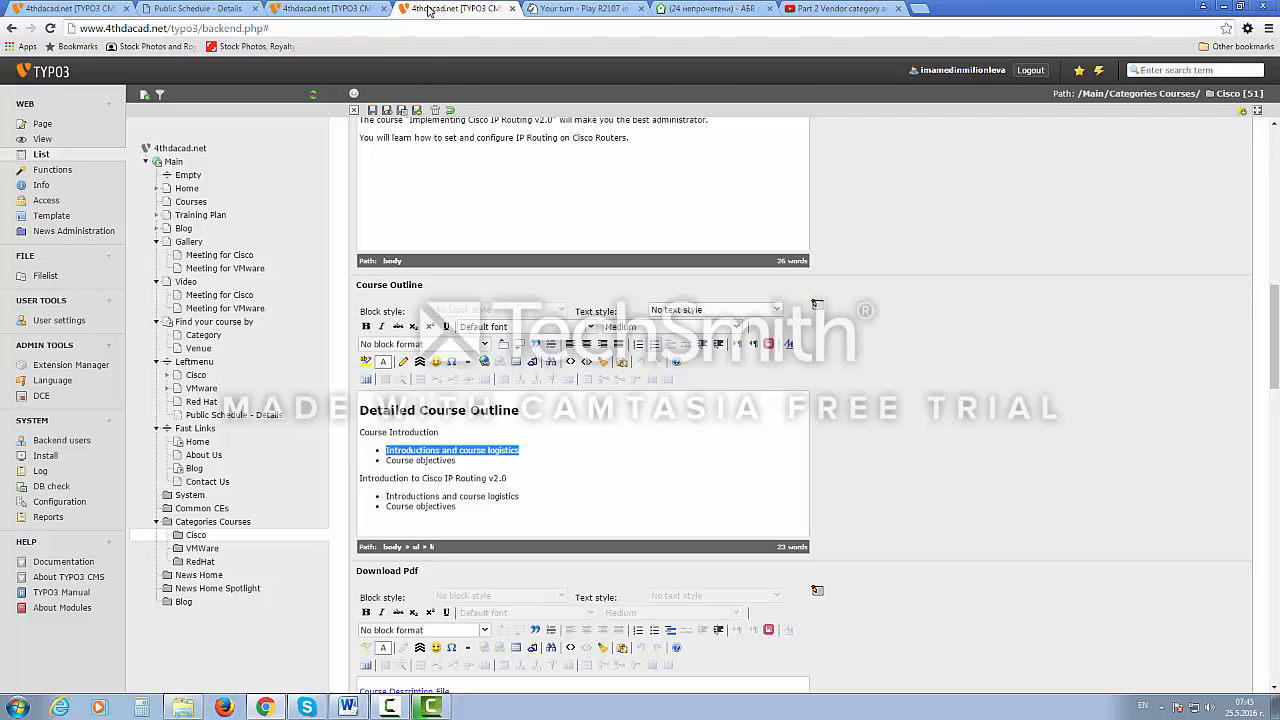
pyautogui.click(197, 537)
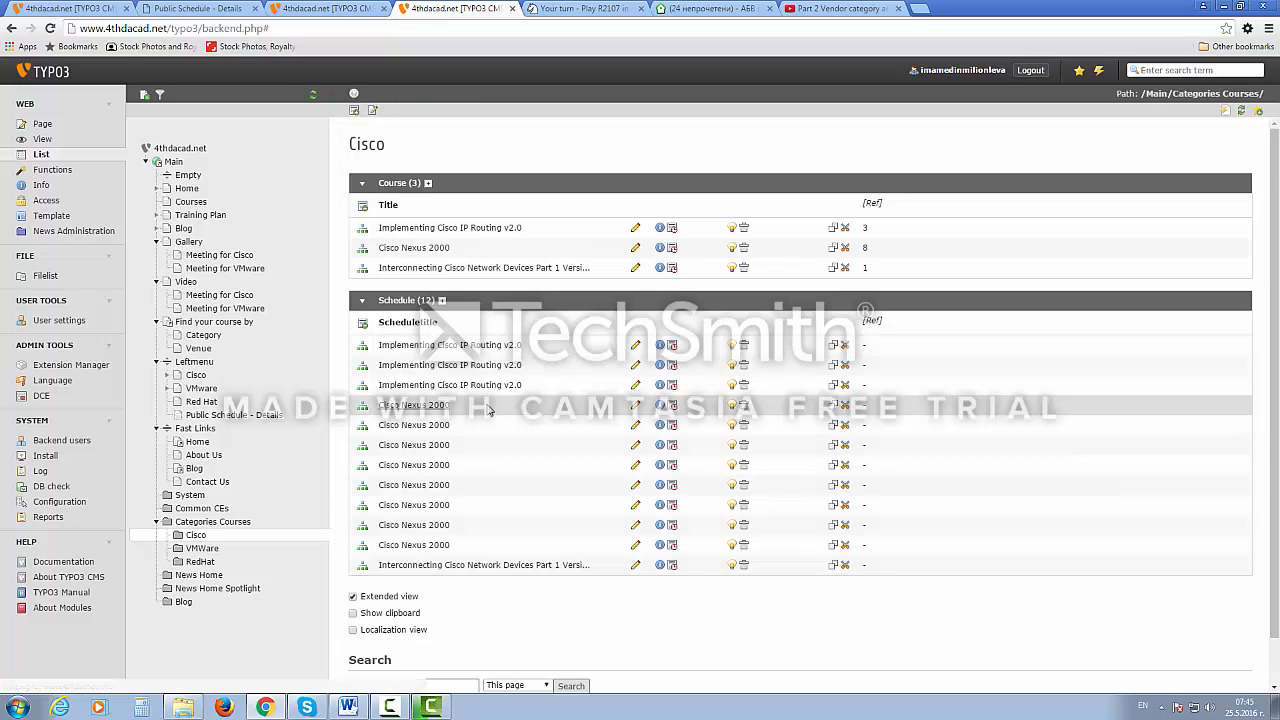
pyautogui.click(636, 347)
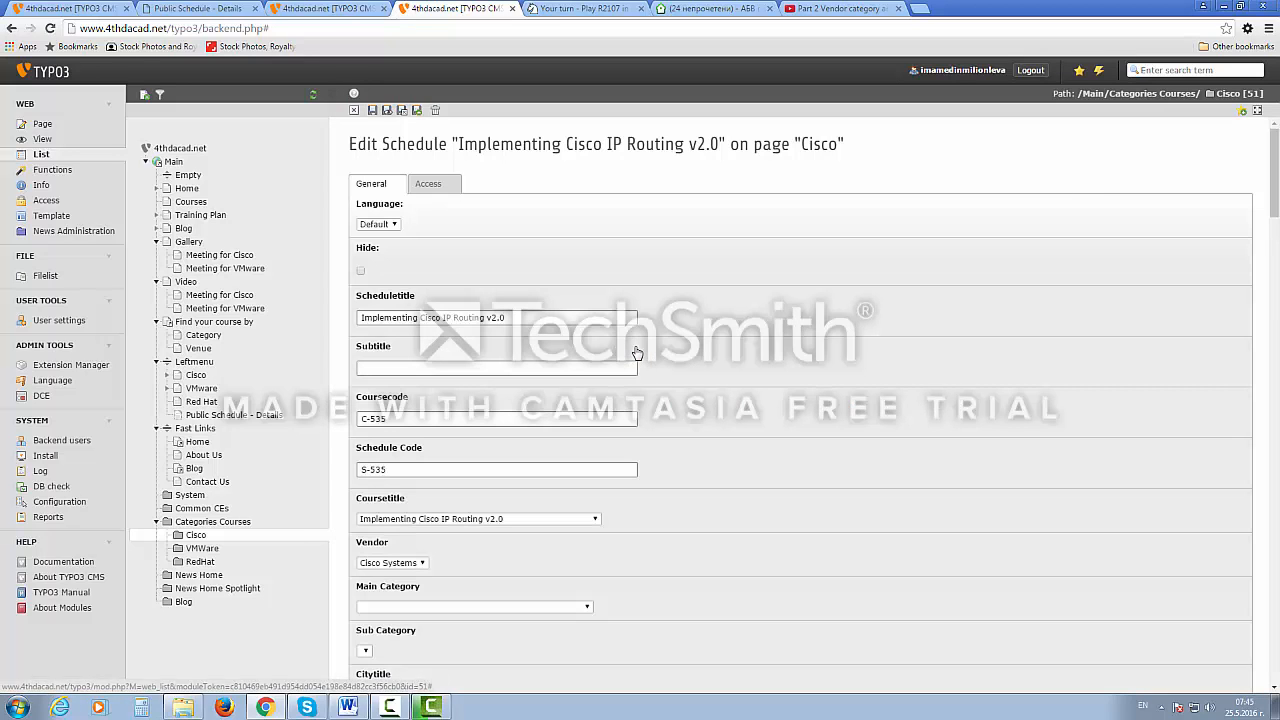
pyautogui.click(408, 367)
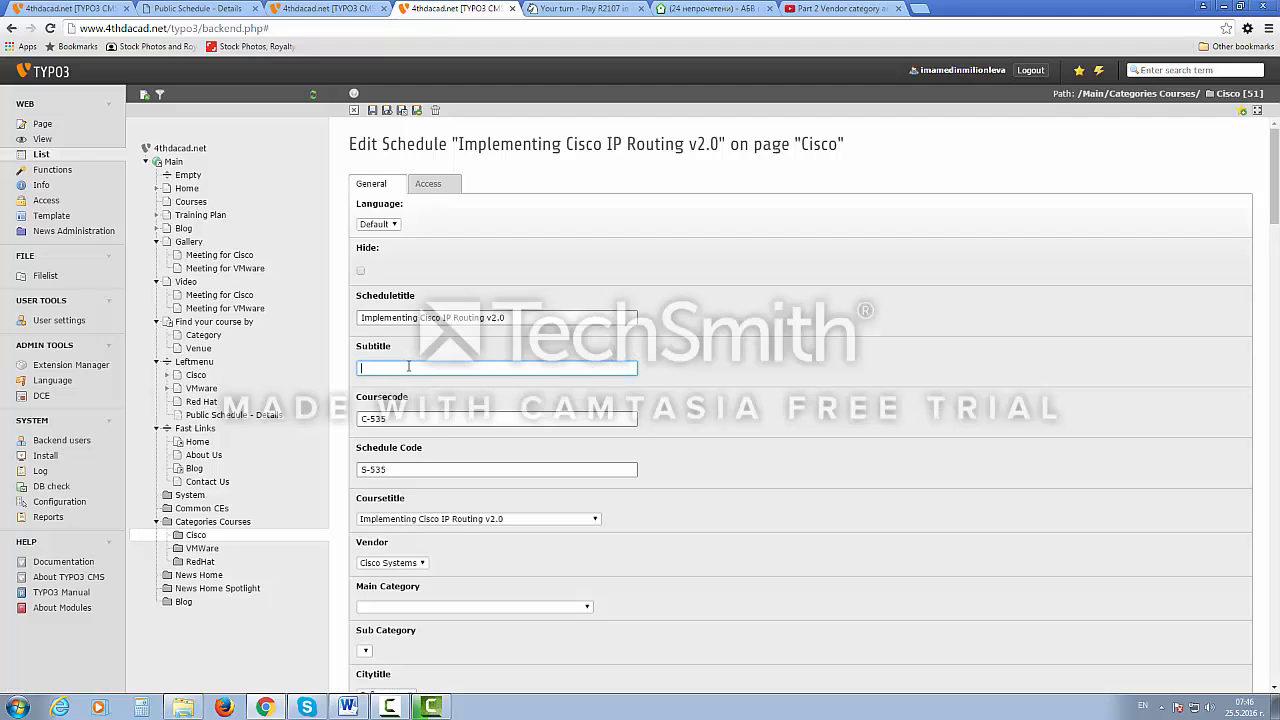
pyautogui.click(389, 469)
pyautogui.moveTo(349, 707)
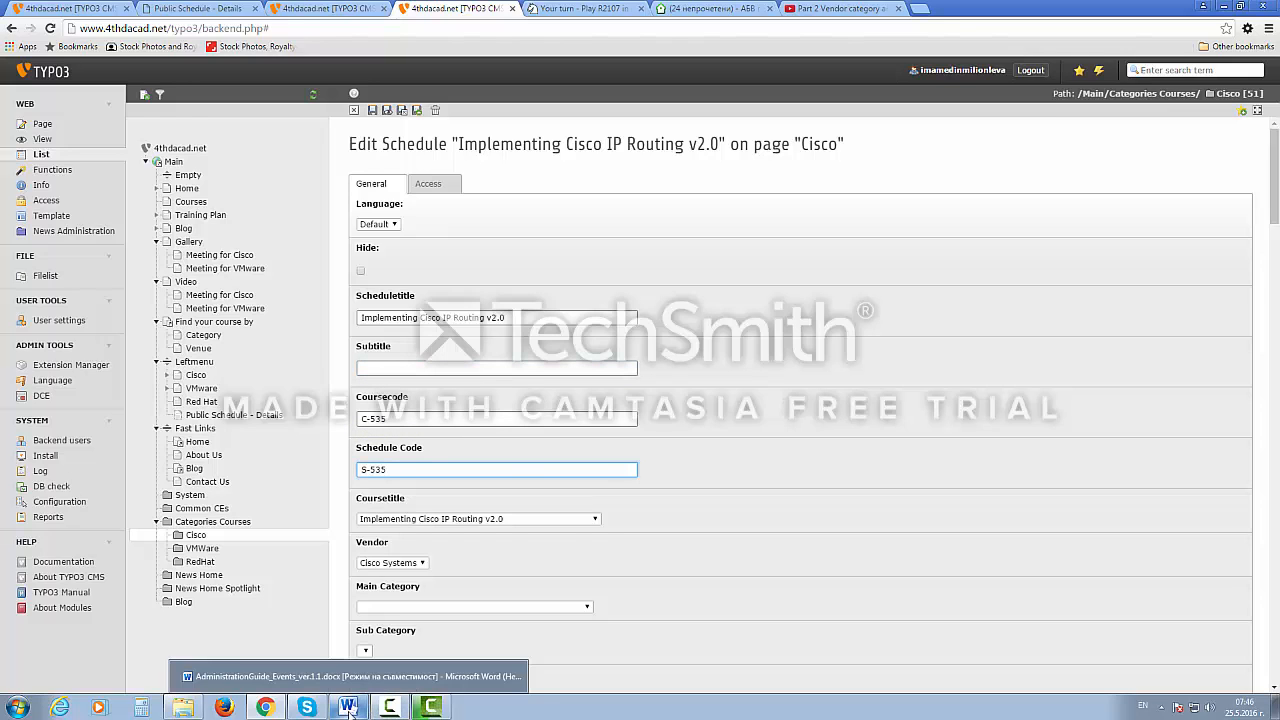
pyautogui.click(433, 707)
pyautogui.click(349, 707)
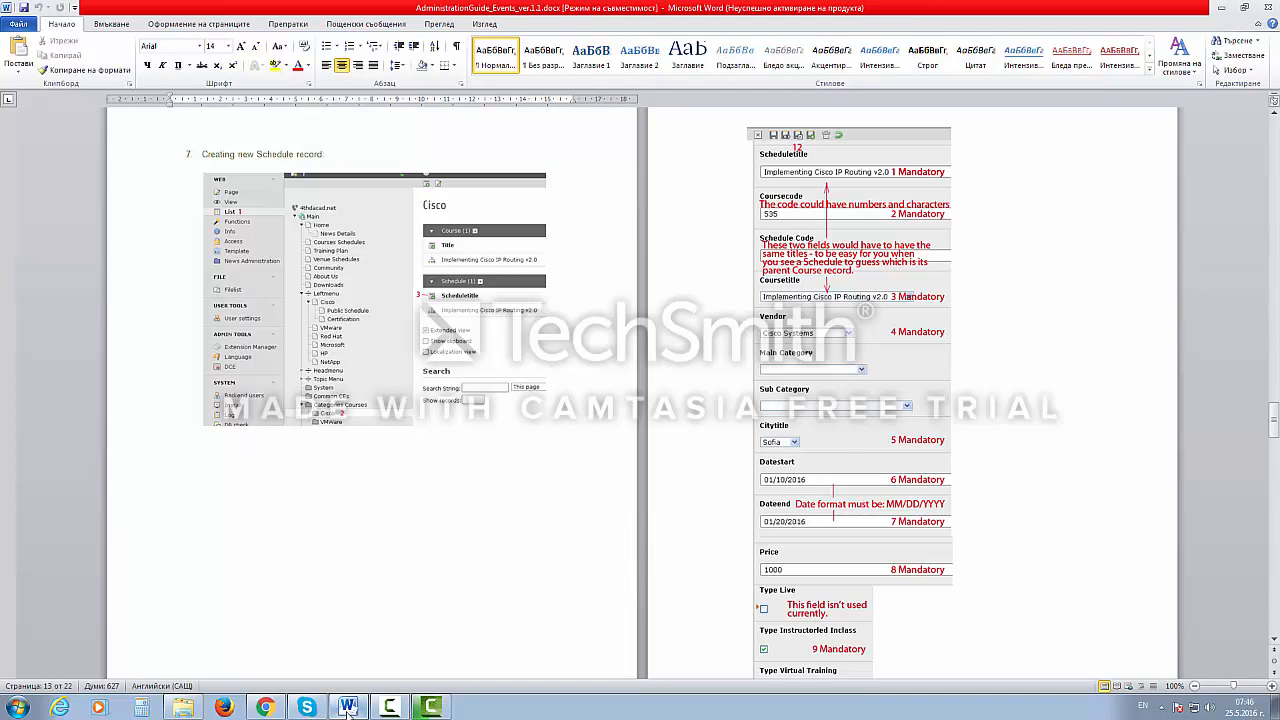
pyautogui.click(349, 707)
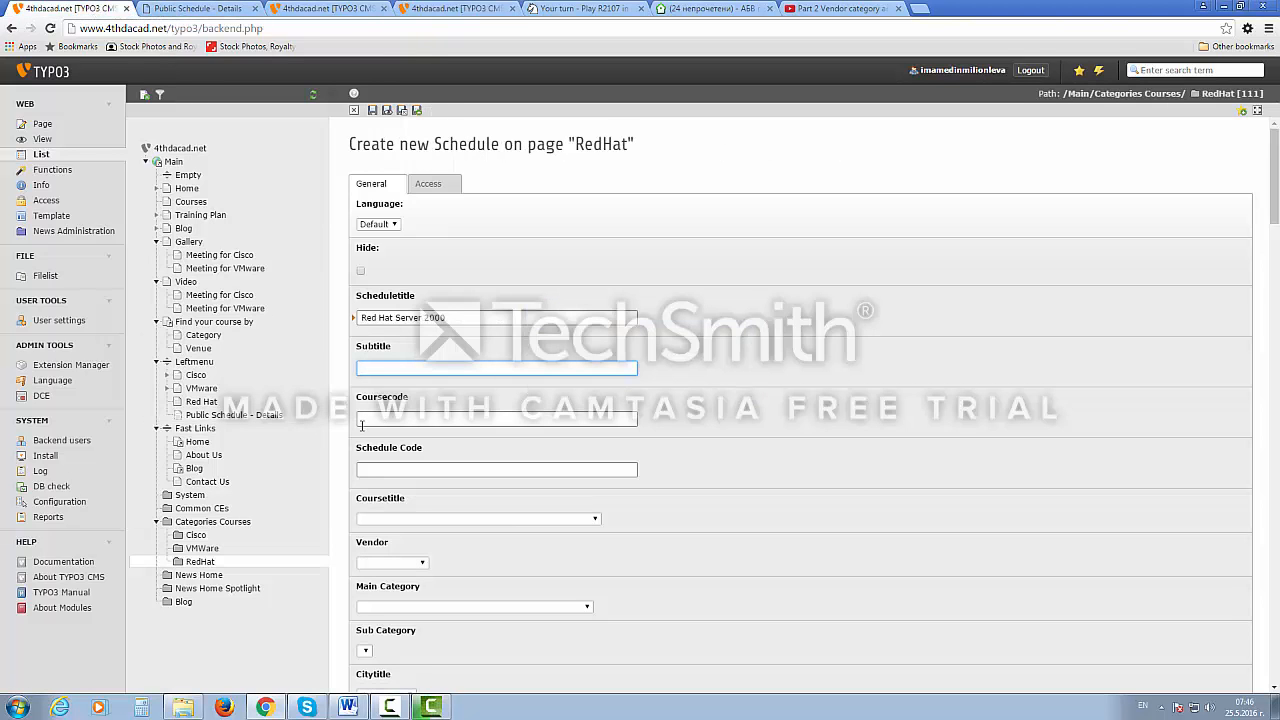
# Set both the Coursecode and the Schedule Code of the new RedHat schedule to RH-2000.
pyautogui.click(376, 418)
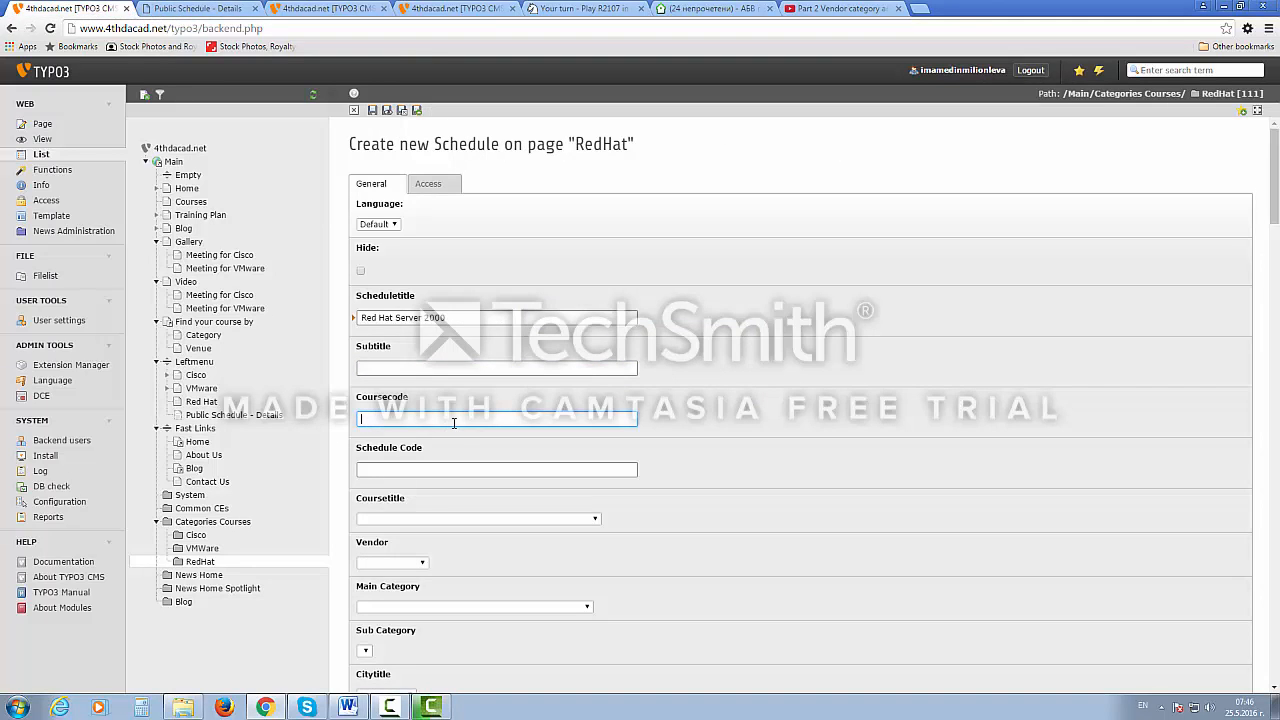
pyautogui.write('RH-200')
pyautogui.hotkey('shift', 'Left')
pyautogui.hotkey('shift', 'Left')
pyautogui.hotkey('shift', 'Left')
pyautogui.hotkey('shift', 'Left')
pyautogui.hotkey('shift', 'Left')
pyautogui.hotkey('ctrl', 'c')
pyautogui.click(415, 473)
pyautogui.hotkey('ctrl', 'v')
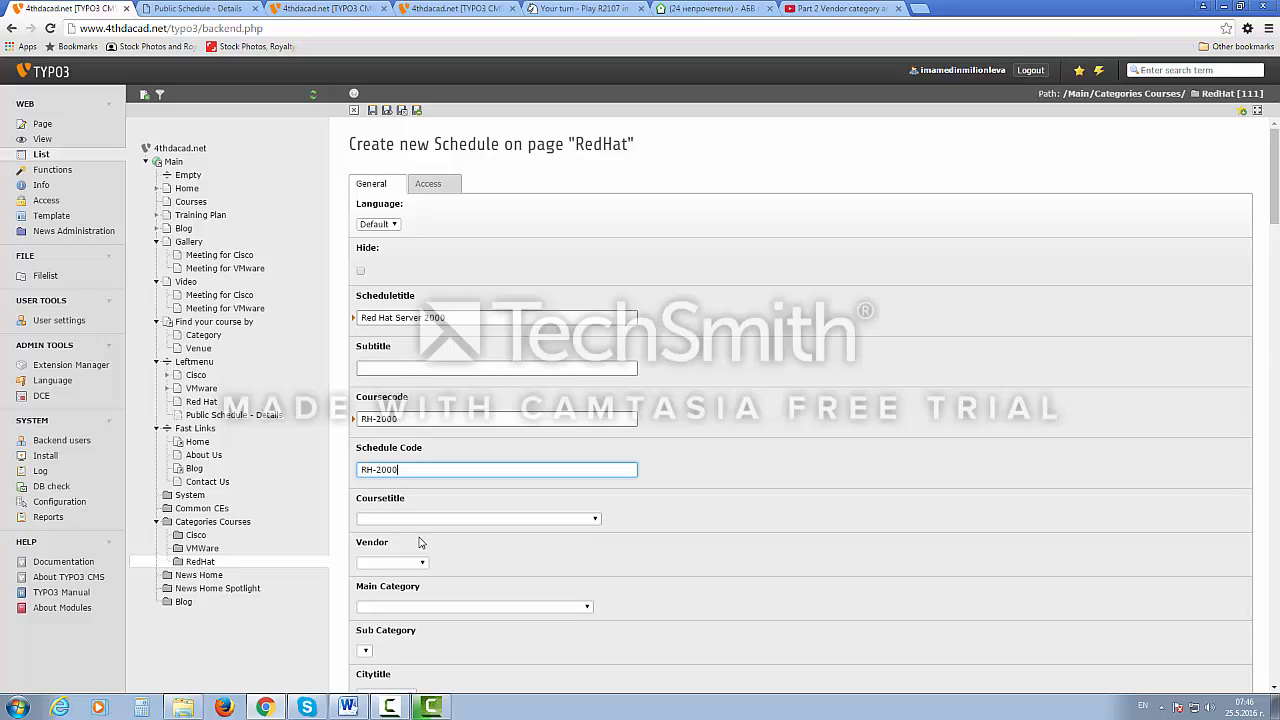
# Set the new schedule's Coursetitle to Red Hat Server 2000 and its Vendor to Red Hat/IT.
pyautogui.click(421, 519)
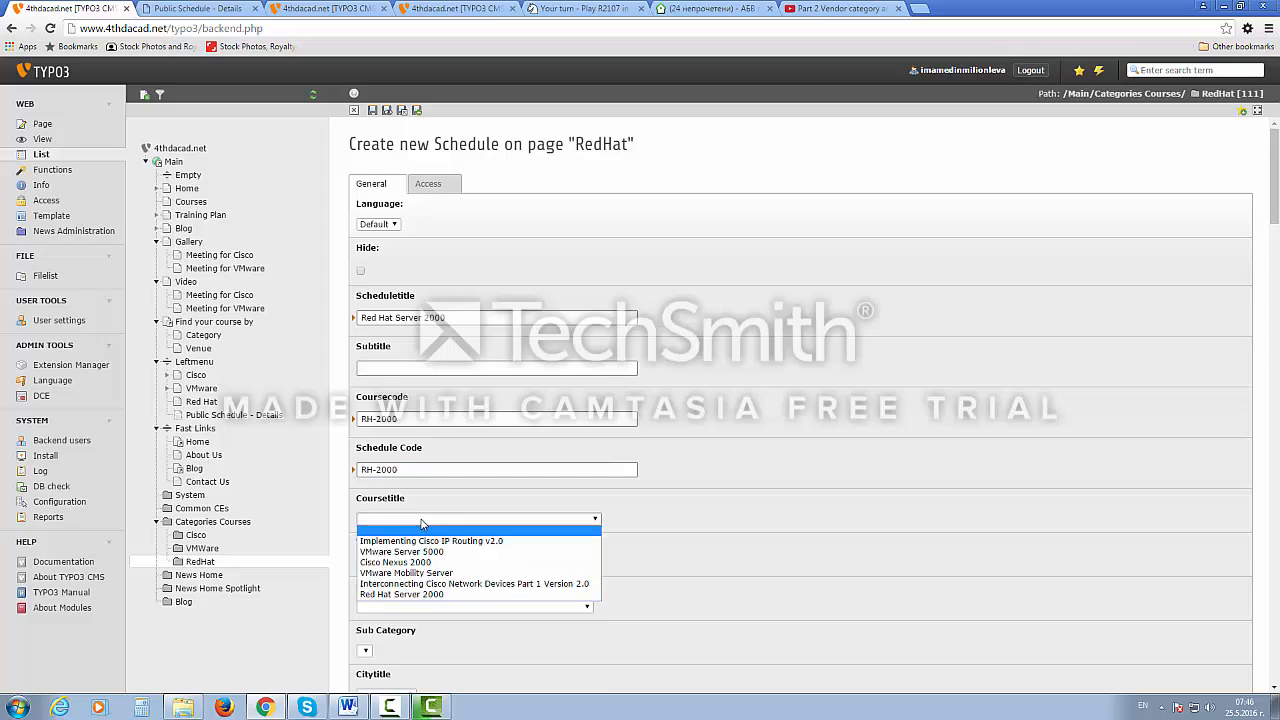
pyautogui.click(392, 595)
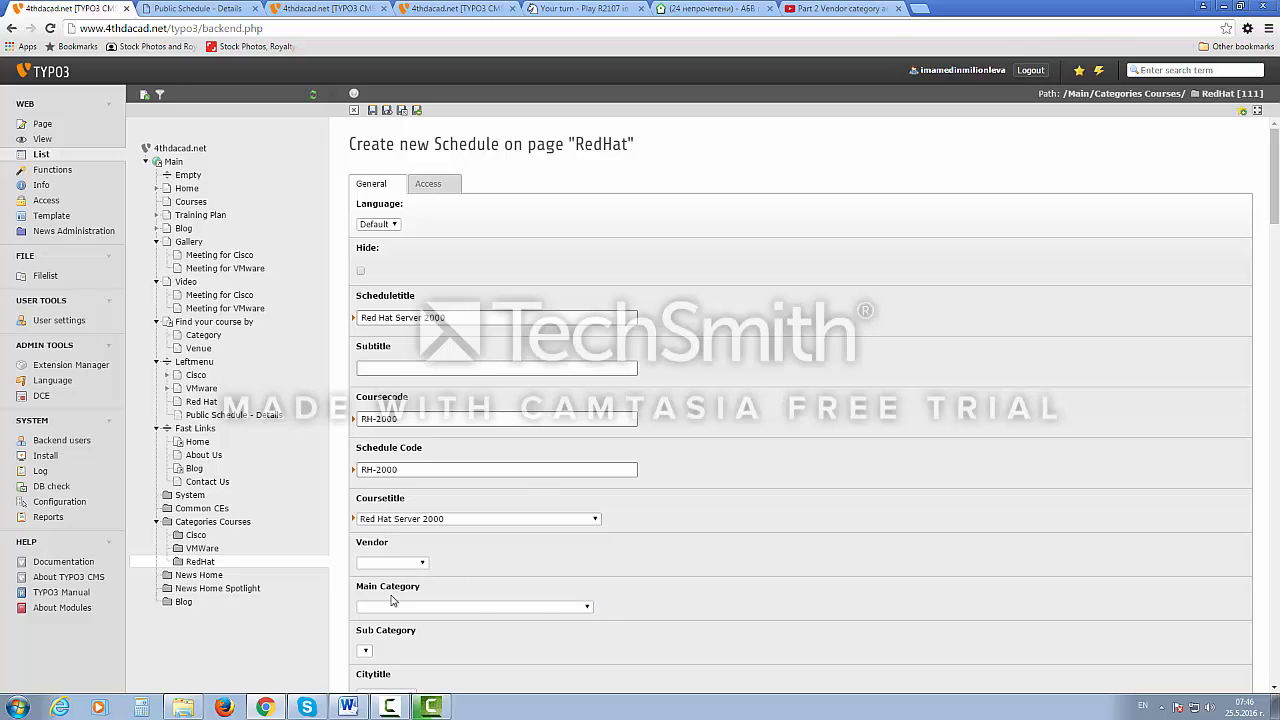
pyautogui.scroll(-1, 538, 598)
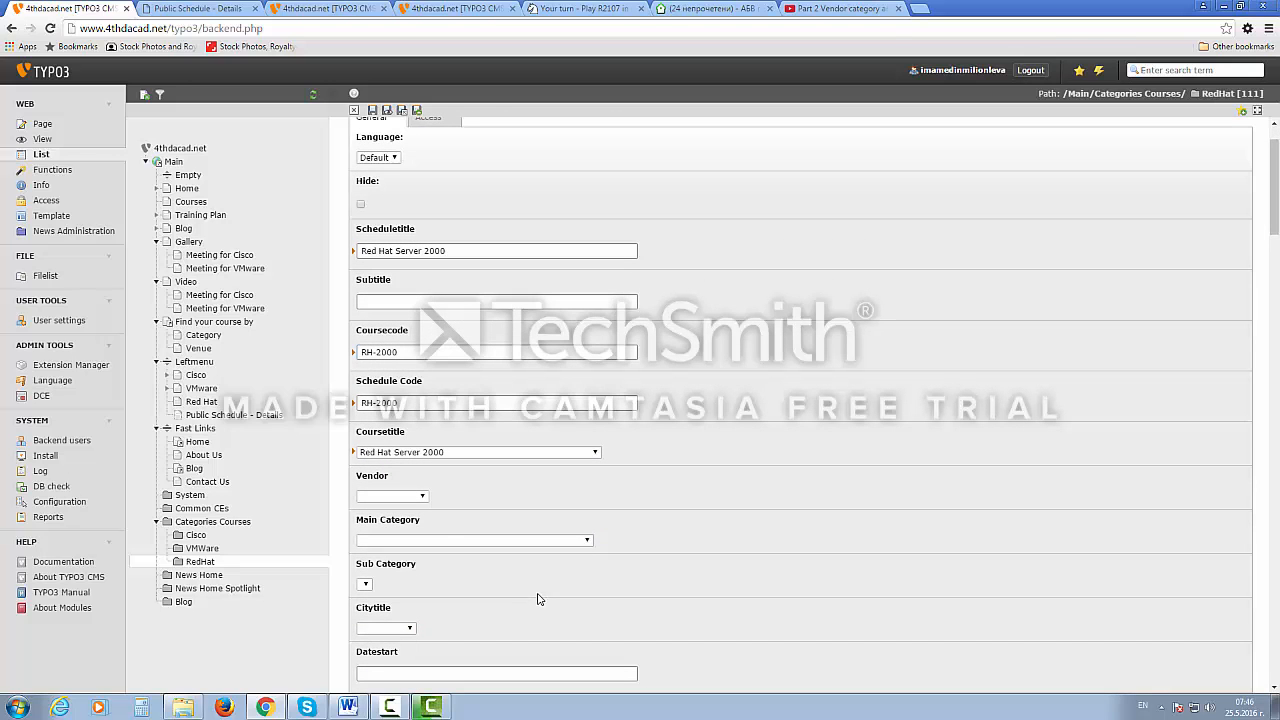
pyautogui.click(422, 496)
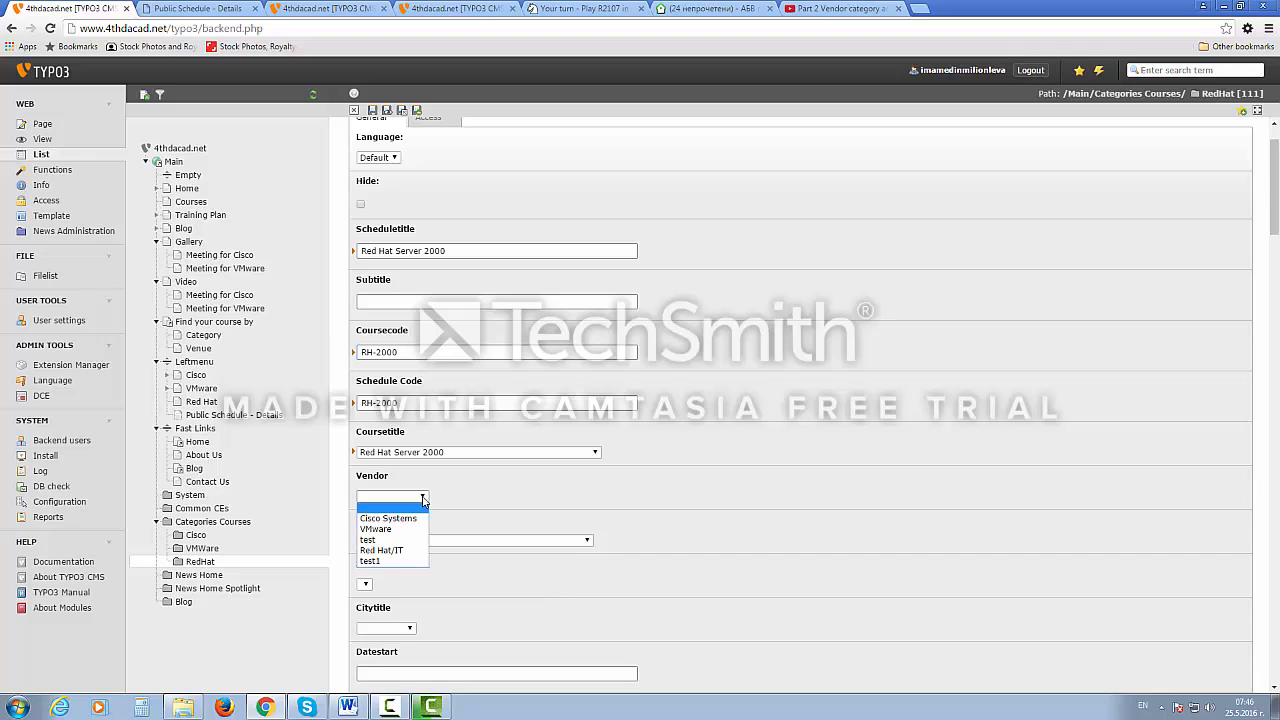
pyautogui.click(392, 551)
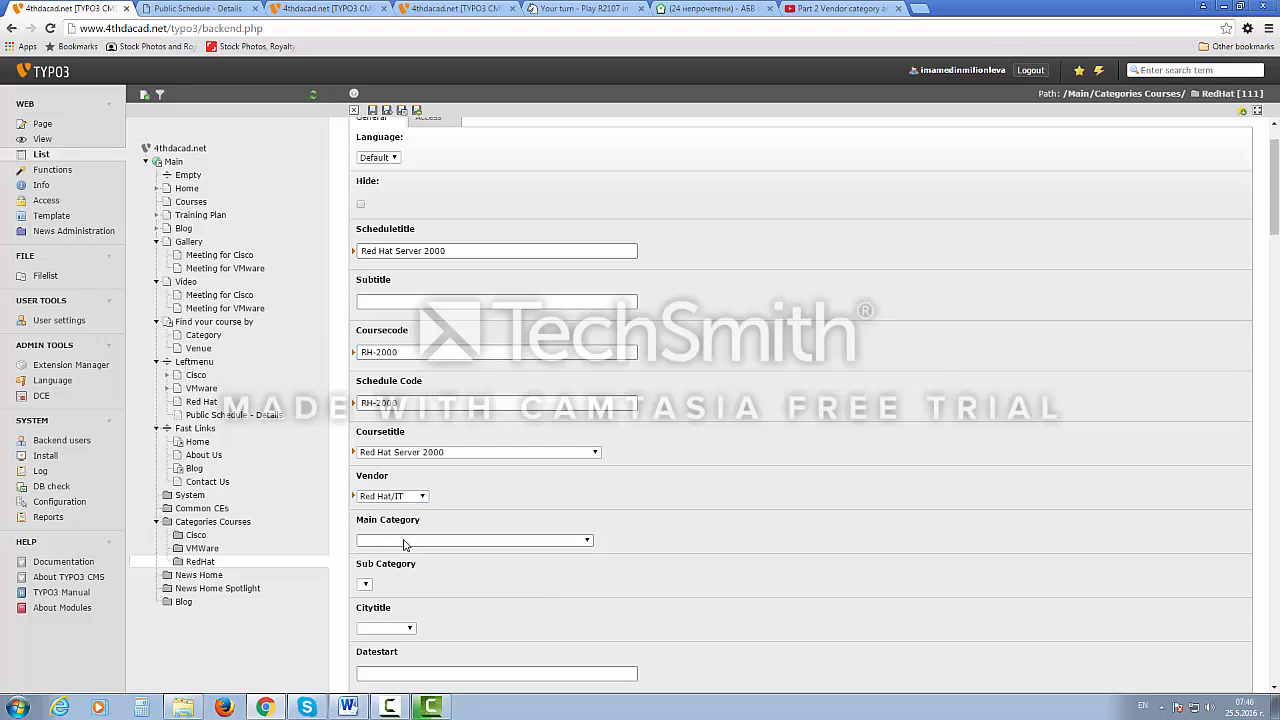
# Compare the category fields with the existing Cisco schedule and set the new RedHat schedule's Citytitle to Cairo.
pyautogui.click(404, 543)
pyautogui.click(405, 542)
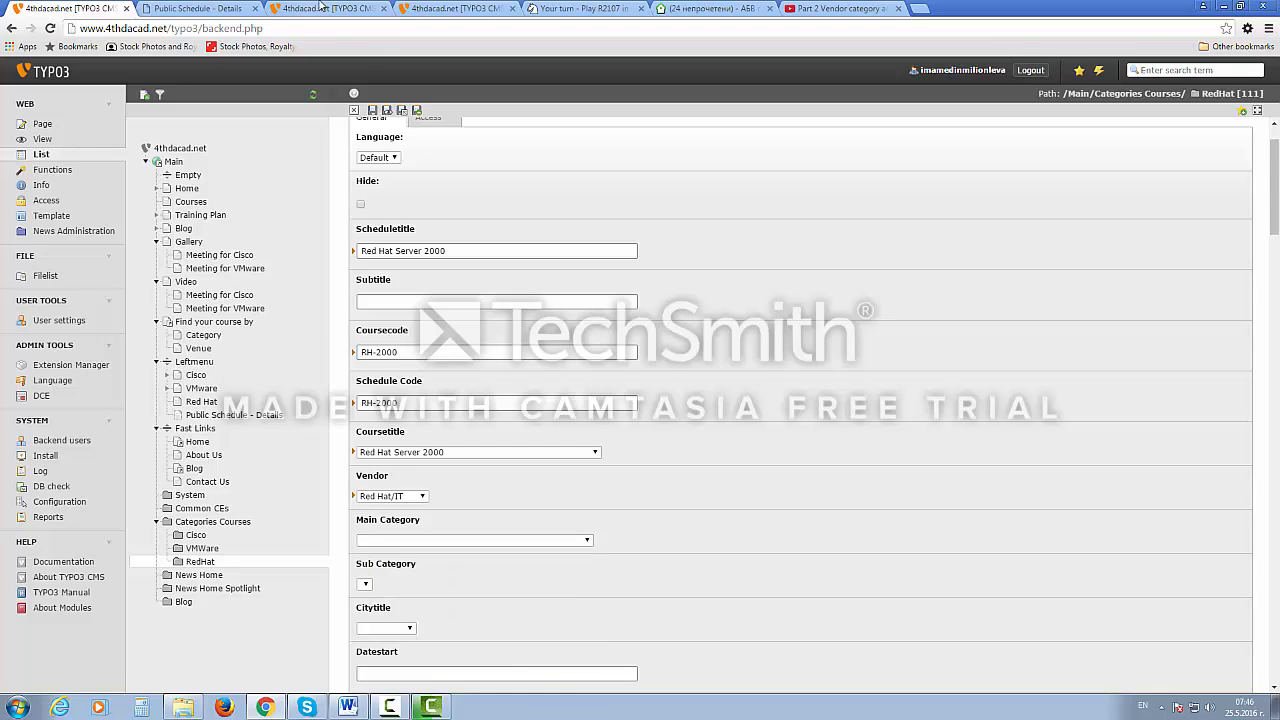
pyautogui.click(415, 7)
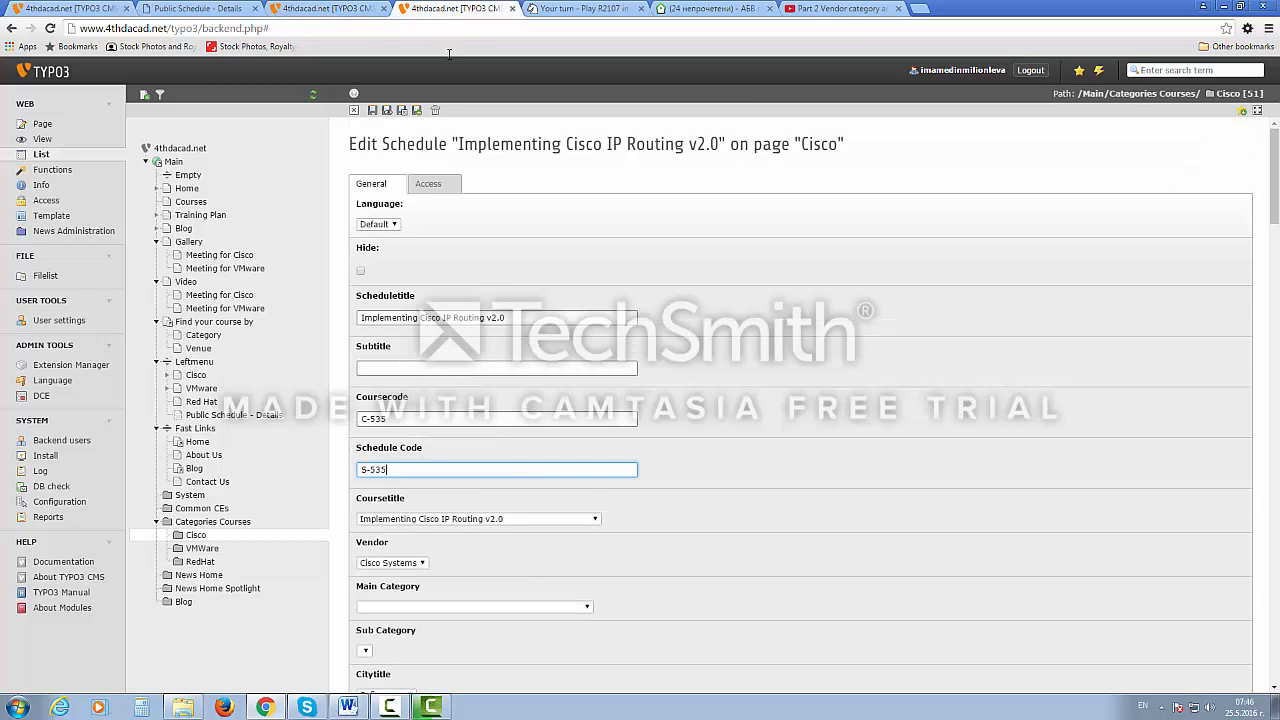
pyautogui.scroll(-3, 519, 498)
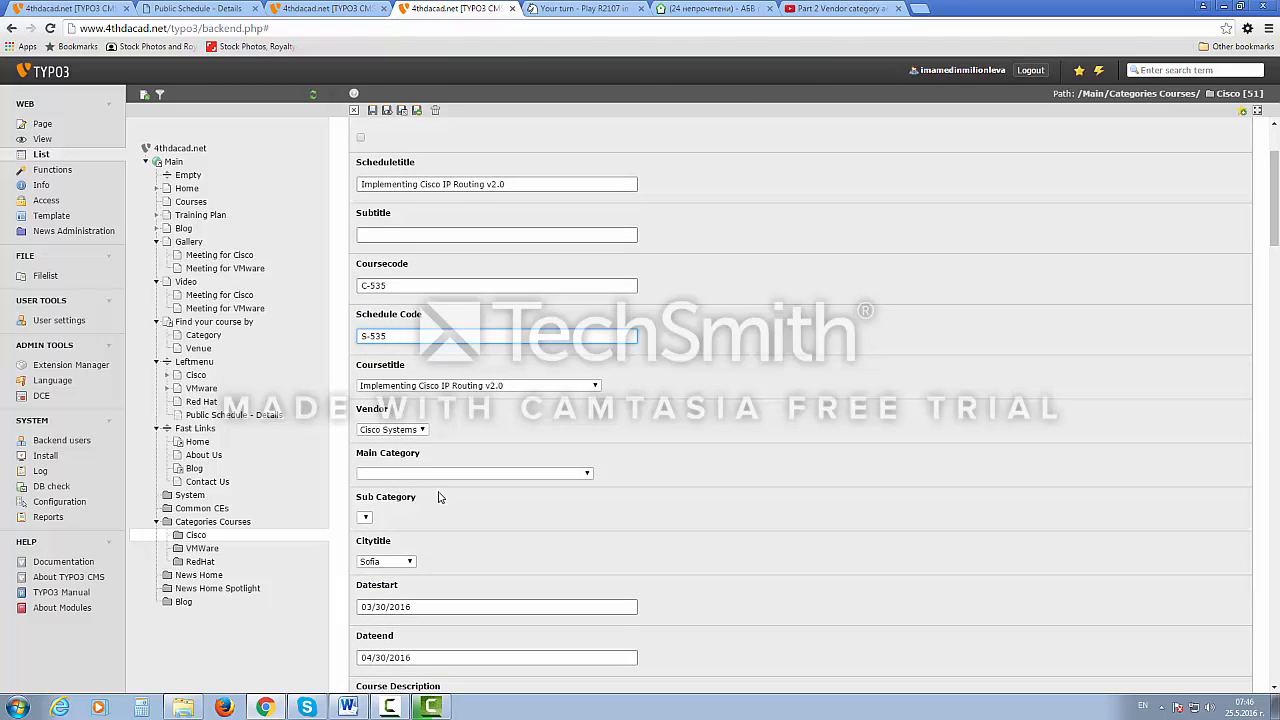
pyautogui.scroll(-3, 438, 497)
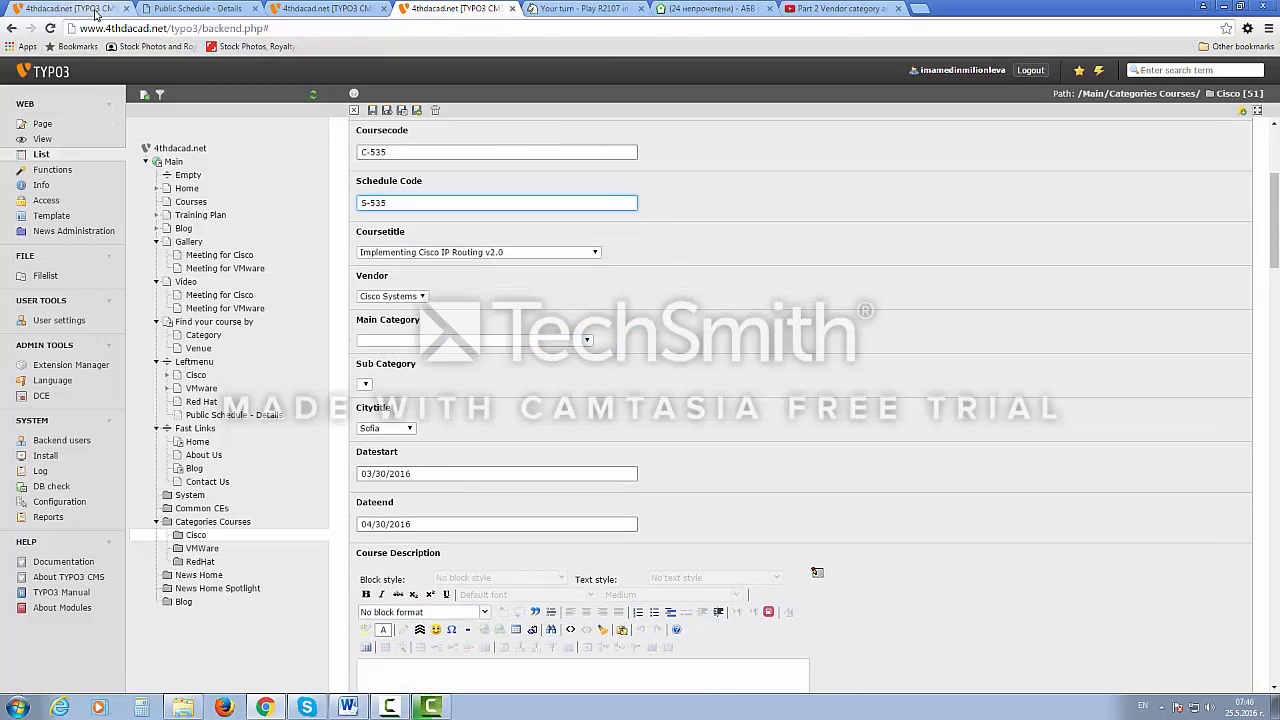
pyautogui.click(95, 12)
pyautogui.scroll(-2, 418, 604)
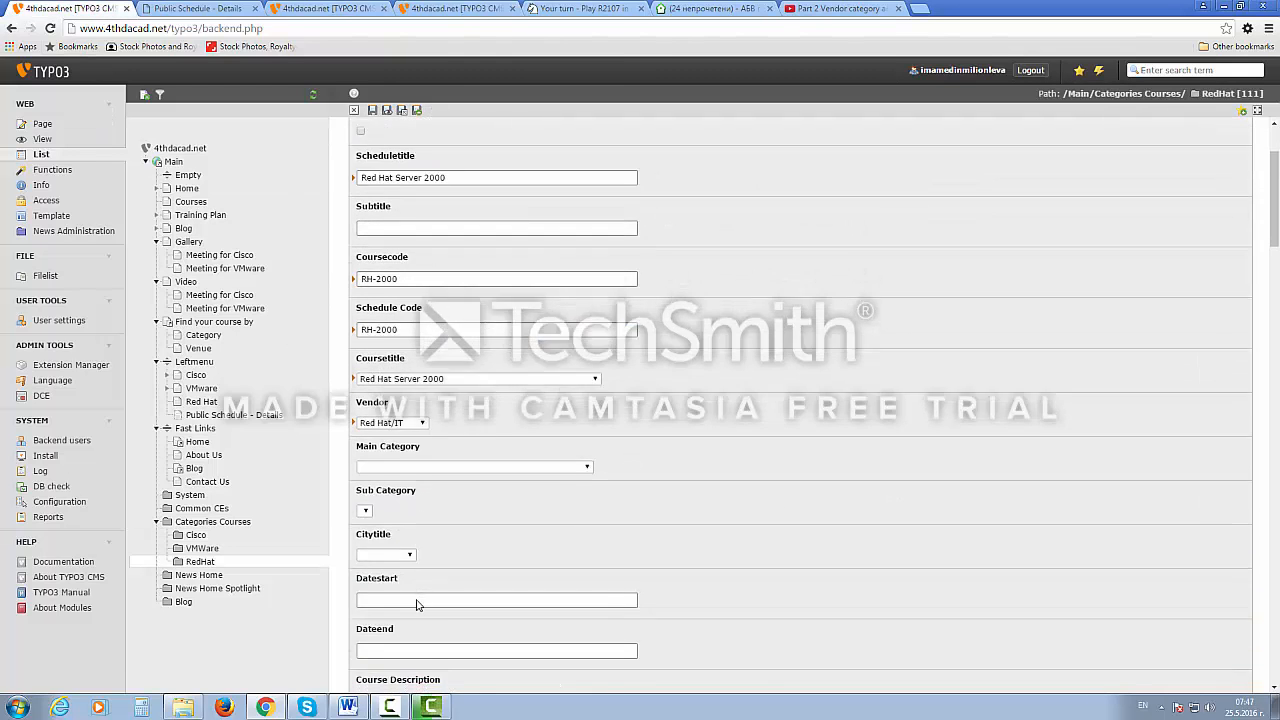
pyautogui.scroll(-1, 418, 604)
pyautogui.click(408, 496)
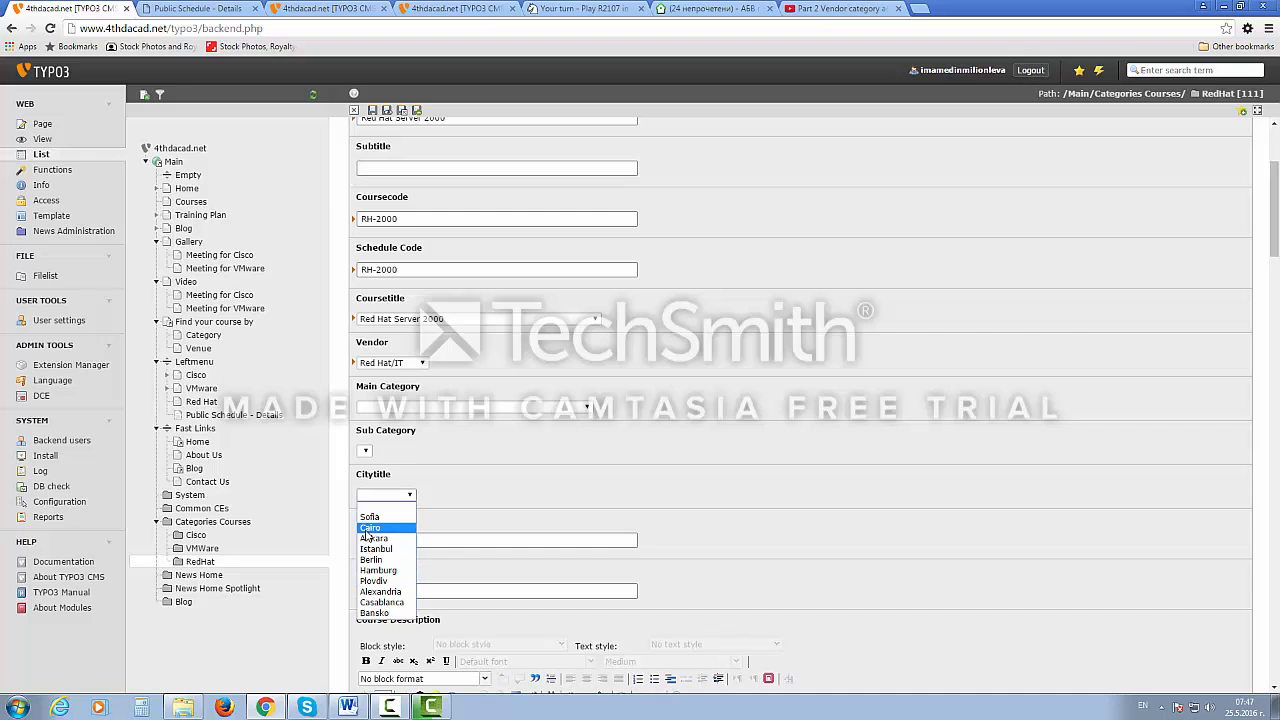
pyautogui.click(367, 530)
# Copy the start date 03/30/2016 from the Cisco schedule into the new RedHat schedule's Datestart.
pyautogui.click(380, 540)
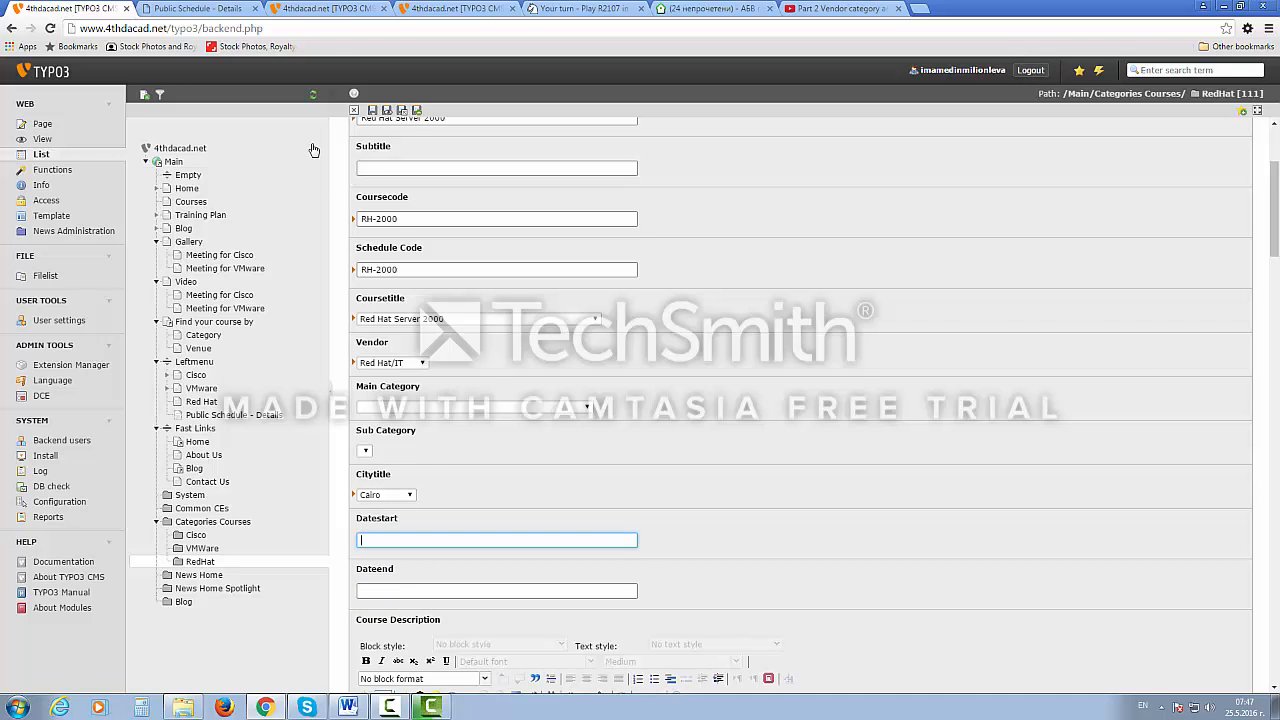
pyautogui.click(468, 10)
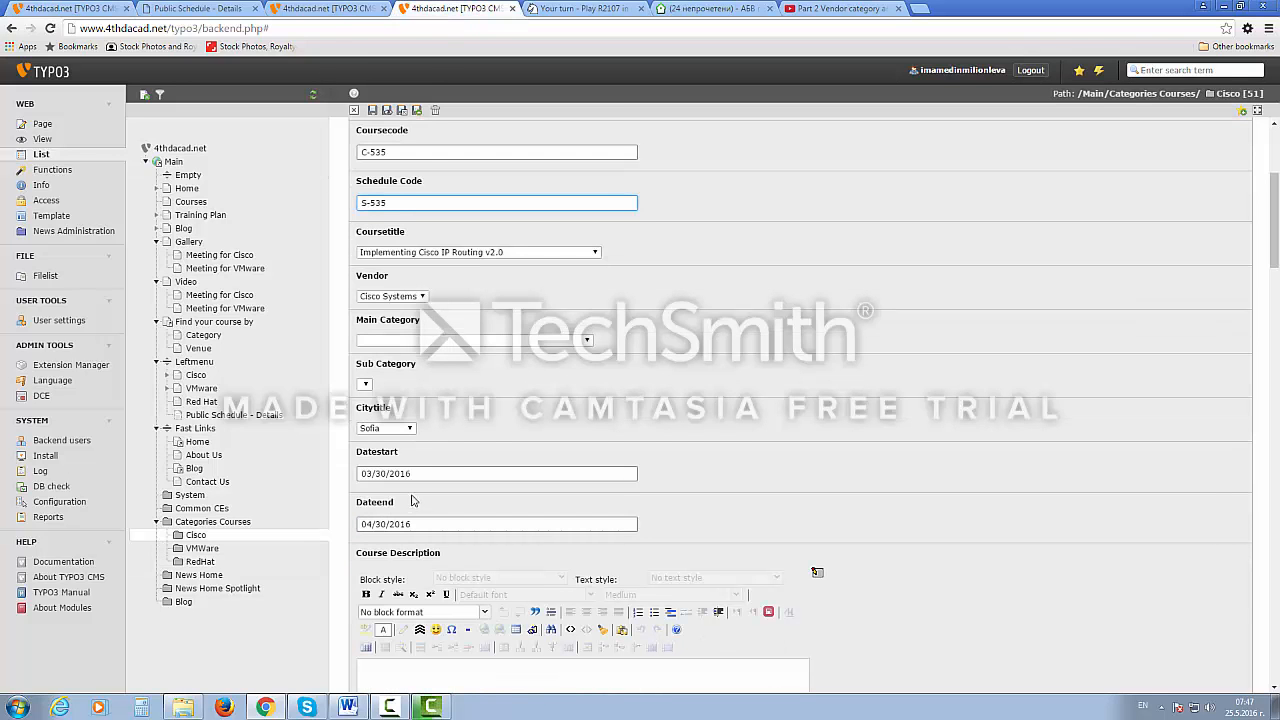
pyautogui.moveTo(416, 473); pyautogui.dragTo(350, 480)
pyautogui.hotkey('ctrl', 'c')
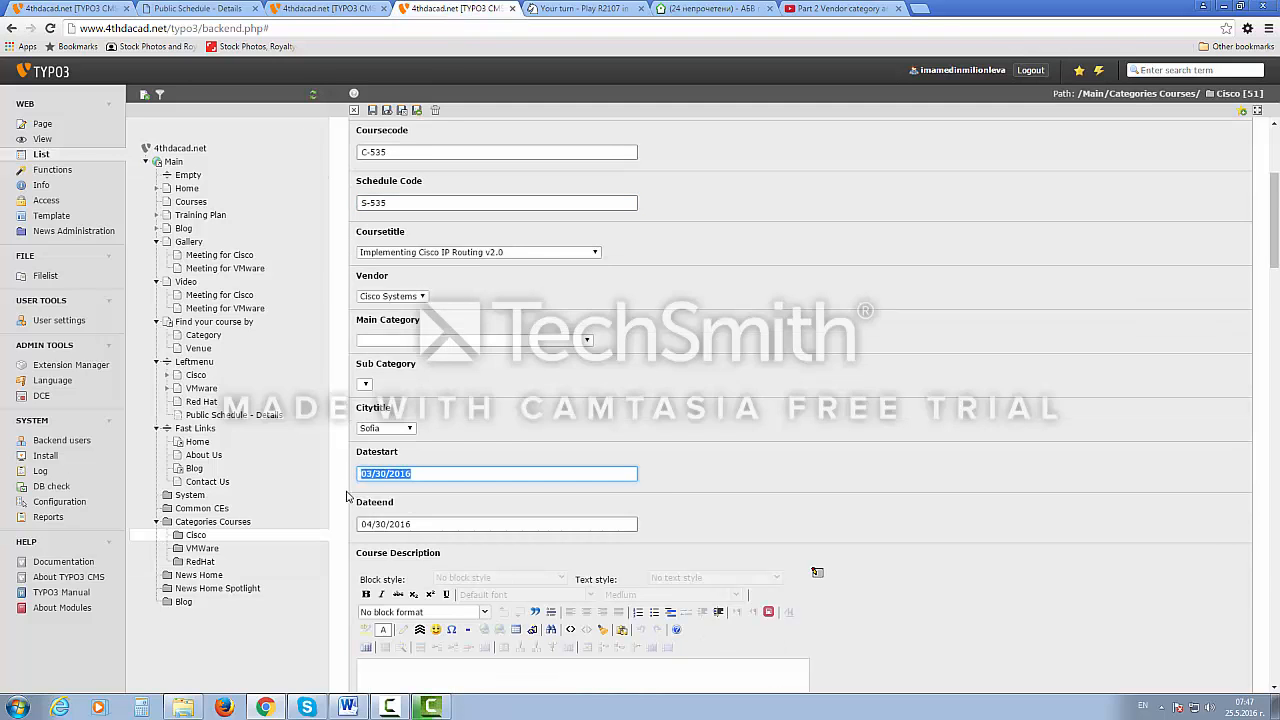
pyautogui.click(72, 10)
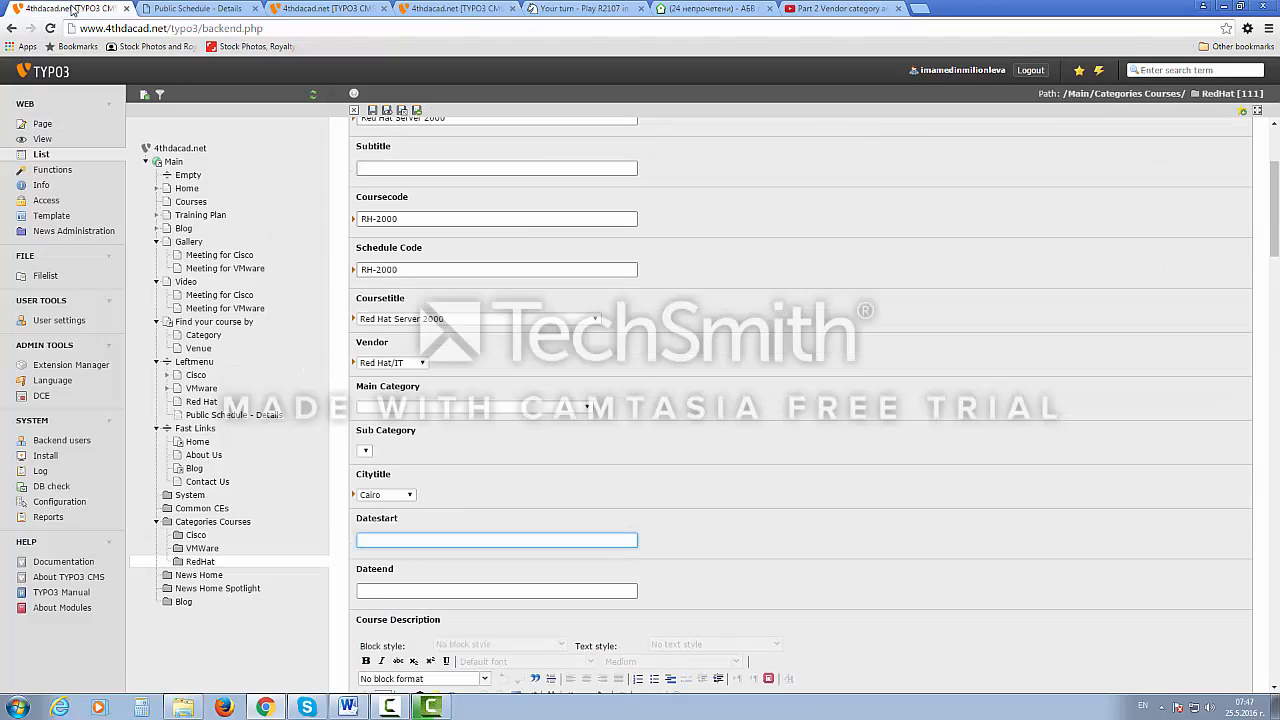
pyautogui.hotkey('ctrl', 'v')
pyautogui.write('Format')
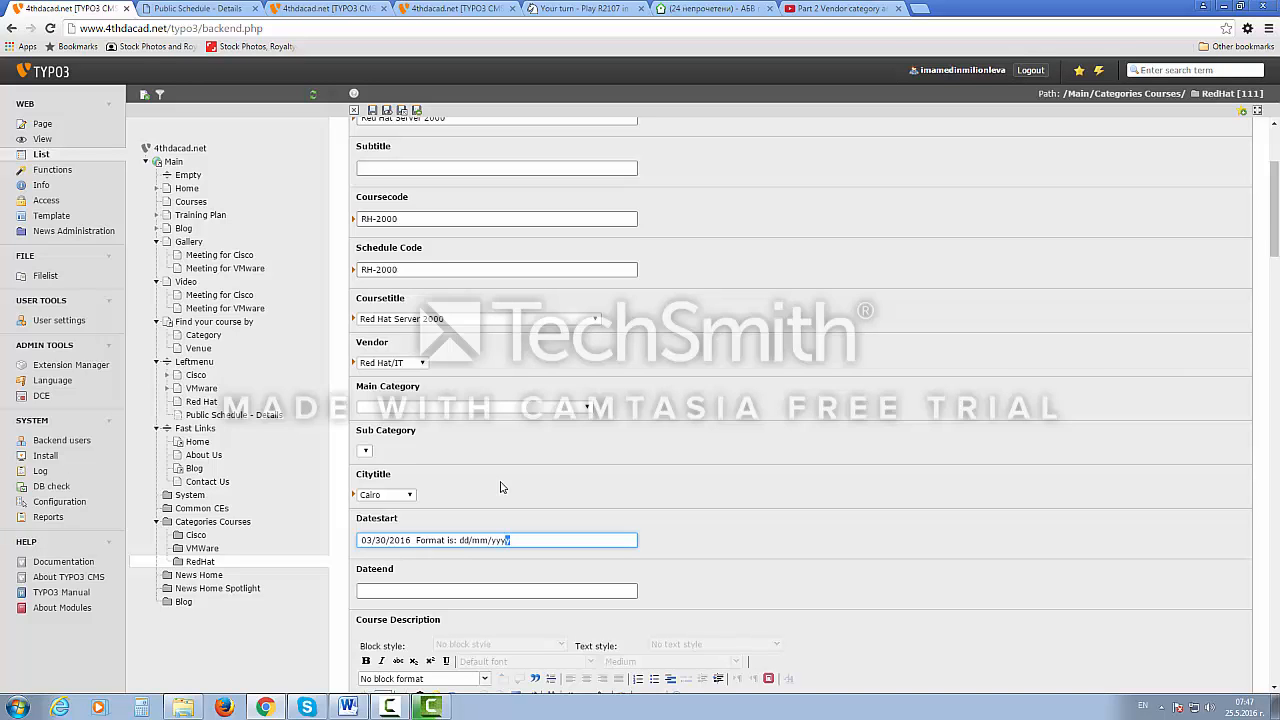
pyautogui.hotkey('shift', 'Left')
pyautogui.hotkey('shift', 'Left')
pyautogui.hotkey('shift', 'Left')
pyautogui.hotkey('shift', 'Left')
pyautogui.hotkey('shift', 'Left')
pyautogui.hotkey('shift', 'Left')
pyautogui.hotkey('shift', 'Left')
pyautogui.hotkey('shift', 'Left')
pyautogui.hotkey('shift', 'Left')
pyautogui.hotkey('shift', 'Left')
pyautogui.hotkey('shift', 'Left')
pyautogui.hotkey('shift', 'Left')
pyautogui.hotkey('shift', 'Left')
pyautogui.hotkey('shift', 'Left')
pyautogui.hotkey('shift', 'Left')
pyautogui.hotkey('shift', 'Left')
pyautogui.hotkey('shift', 'Left')
pyautogui.hotkey('shift', 'Left')
pyautogui.hotkey('shift', 'Left')
pyautogui.press('BackSpace')
# Change the month of the new schedule's Datestart so that the date is 07/30/2016.
pyautogui.moveTo(424, 540); pyautogui.dragTo(373, 540)
pyautogui.click(363, 540)
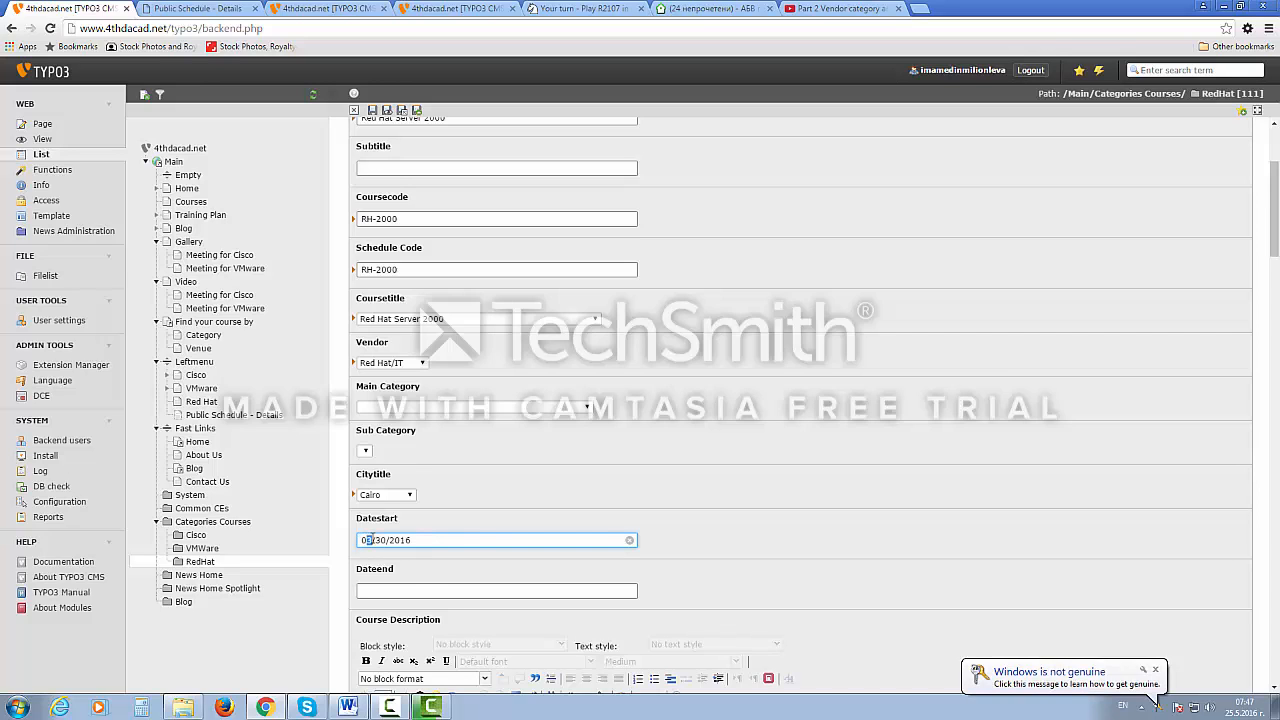
pyautogui.write('7')
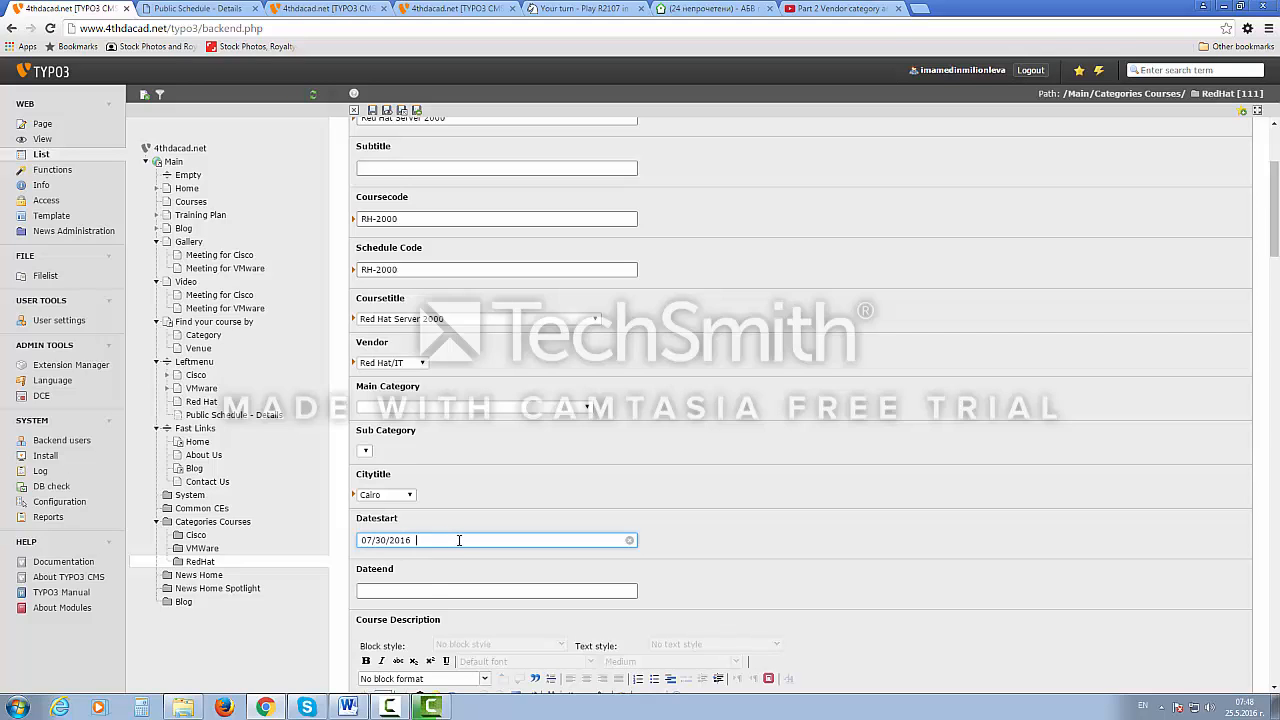
pyautogui.write('mat is: mm/dd/yyyy')
pyautogui.scroll(-1, 520, 540)
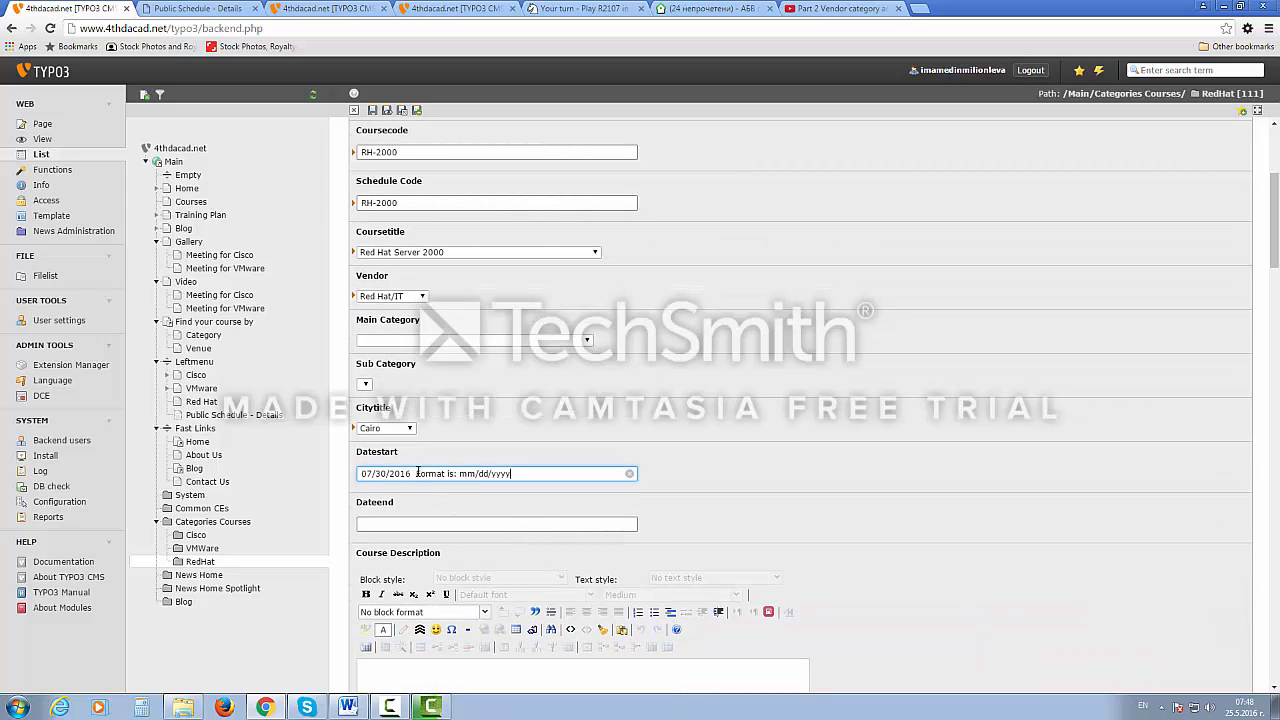
pyautogui.moveTo(418, 473); pyautogui.dragTo(514, 474)
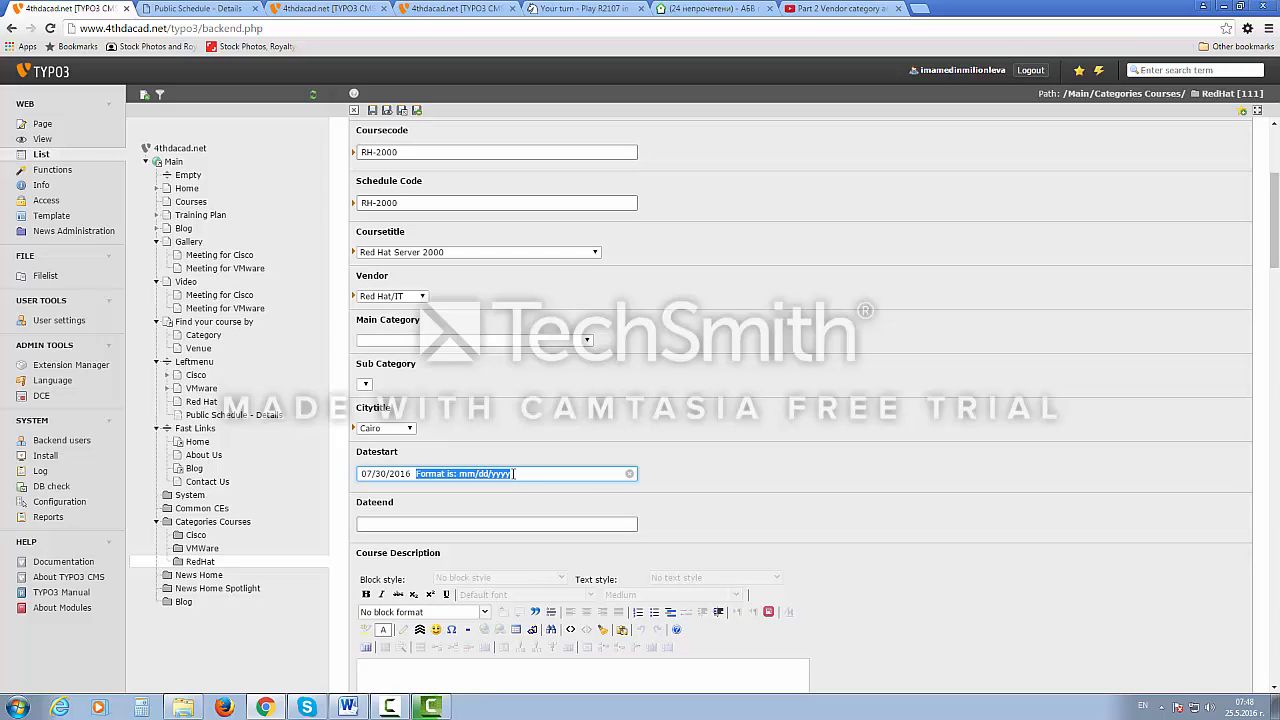
pyautogui.press('BackSpace')
# Copy the new schedule's Datestart into its Dateend field and change the value to 27/30/2016.
pyautogui.hotkey('ctrl', 'a')
pyautogui.hotkey('ctrl', 'c')
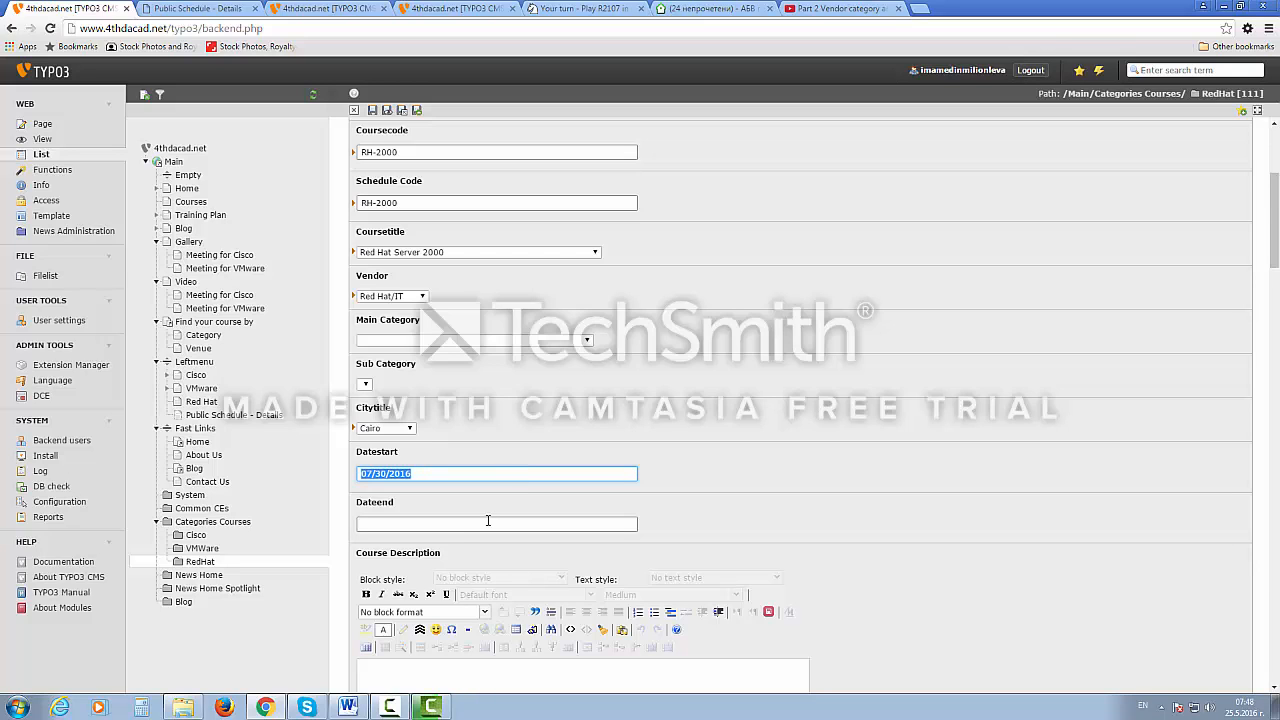
pyautogui.click(460, 523)
pyautogui.hotkey('ctrl', 'v')
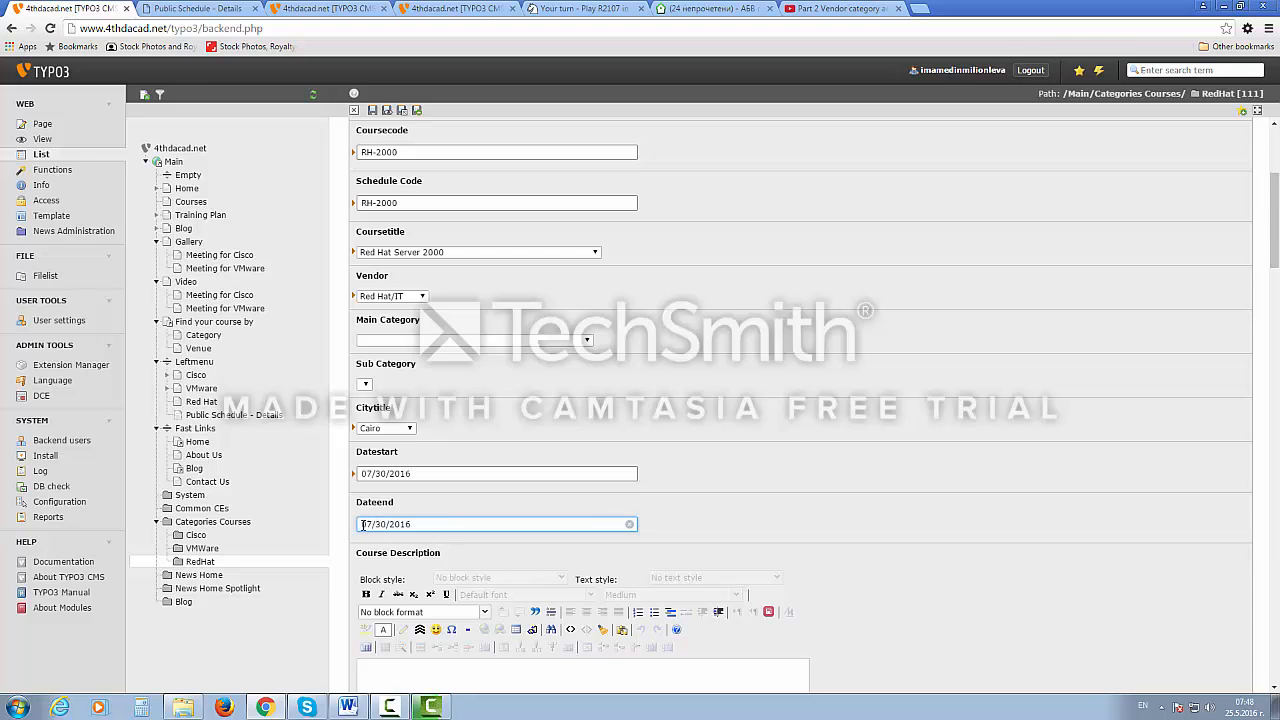
pyautogui.moveTo(361, 524); pyautogui.dragTo(367, 525)
pyautogui.write('2')
pyautogui.scroll(-1, 383, 548)
# Look up the Price in the existing Cisco schedule and set the new RedHat schedule's Price to 1000.
pyautogui.click(441, 10)
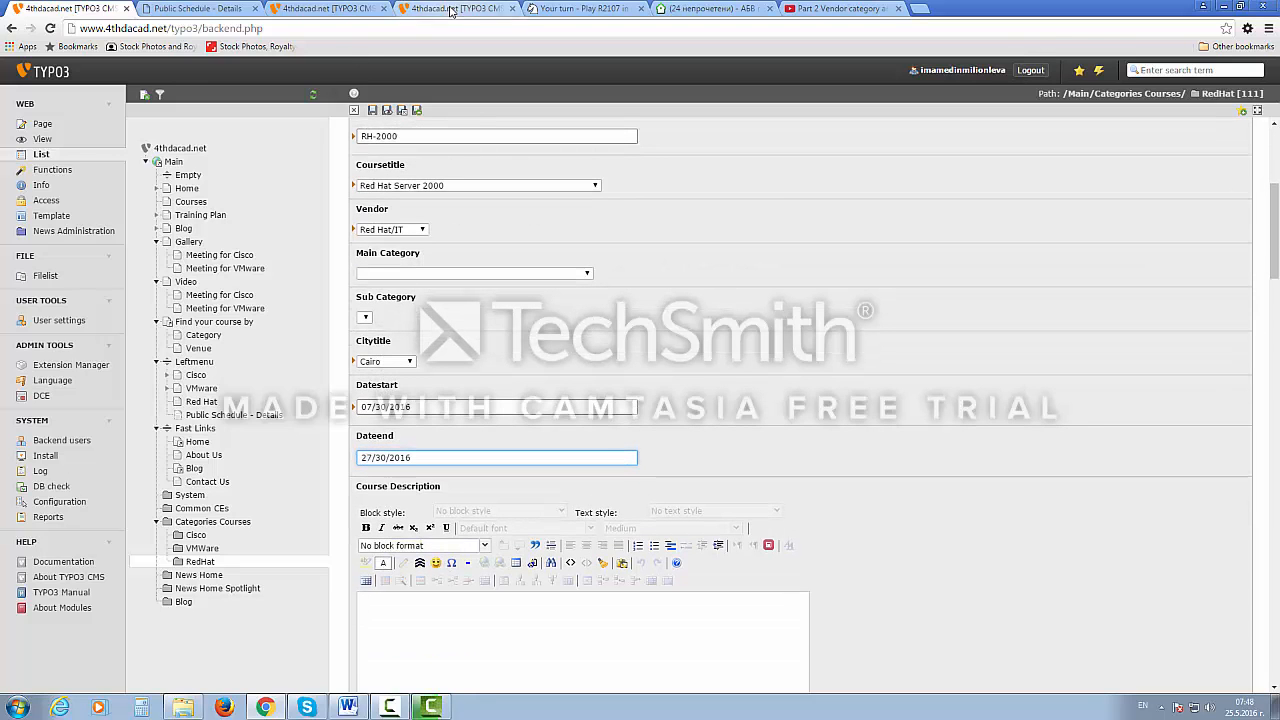
pyautogui.scroll(-10, 480, 541)
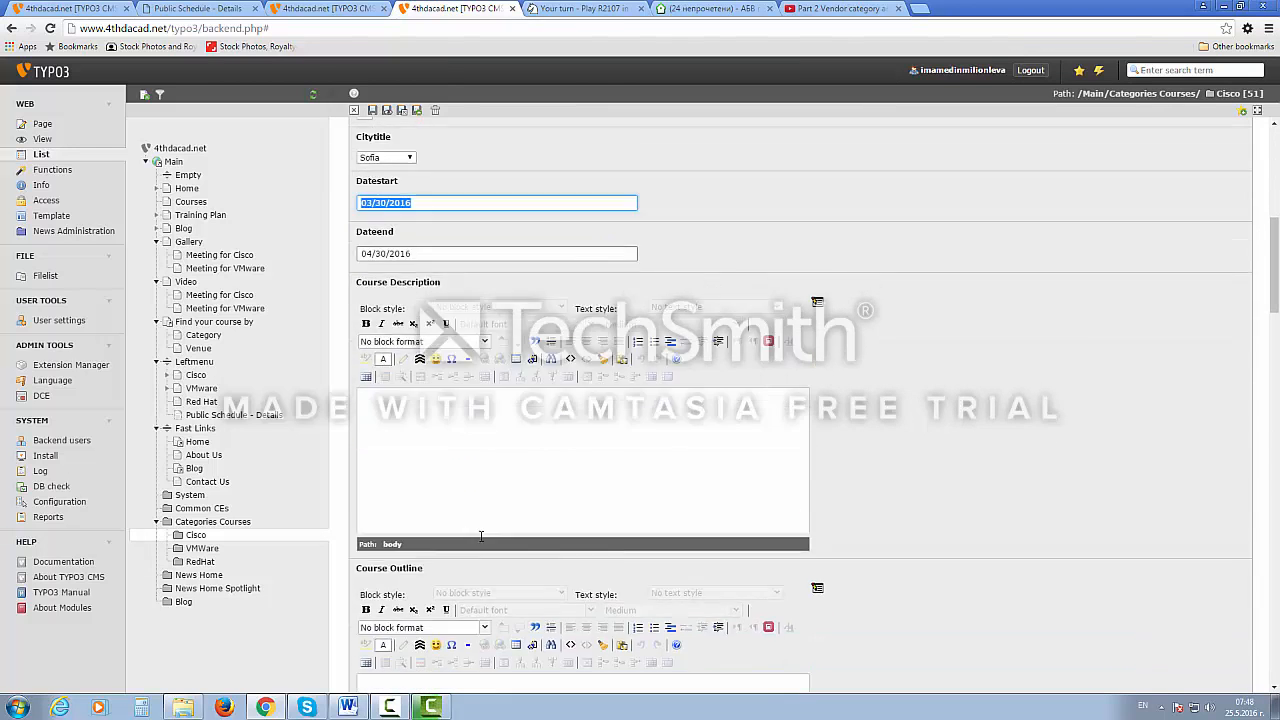
pyautogui.scroll(-1, 482, 542)
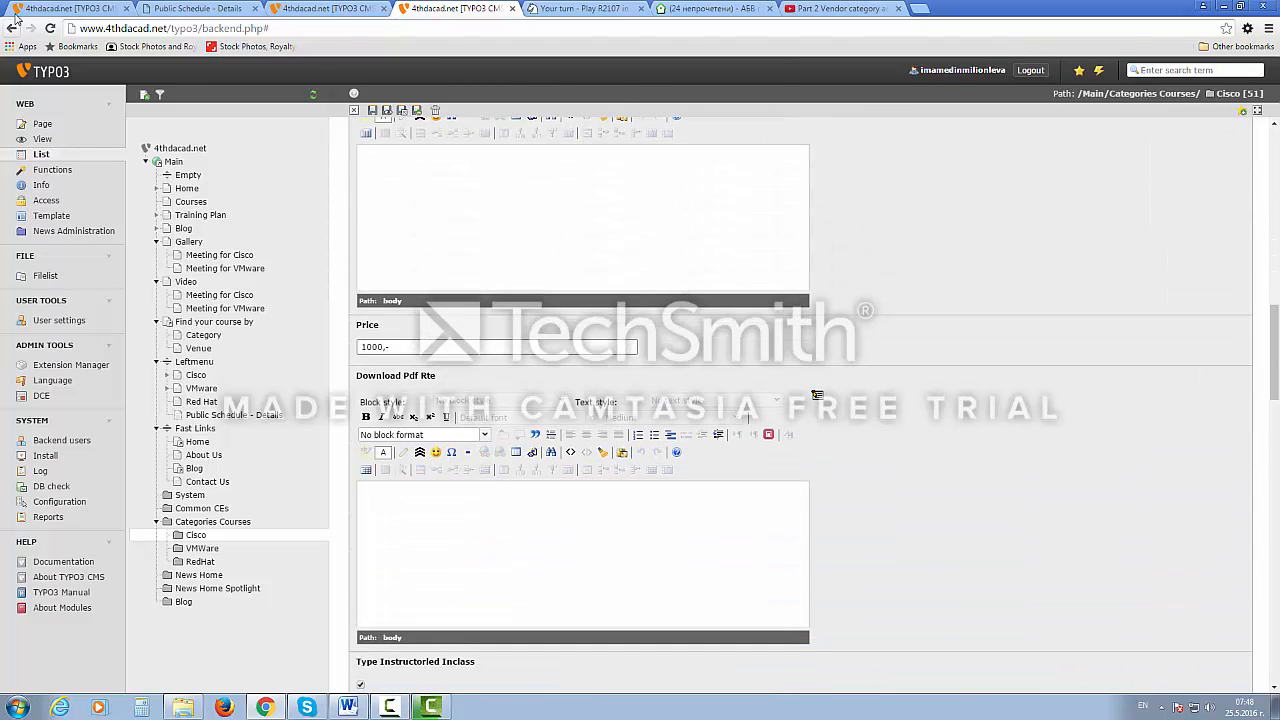
pyautogui.click(58, 9)
pyautogui.scroll(-5, 372, 548)
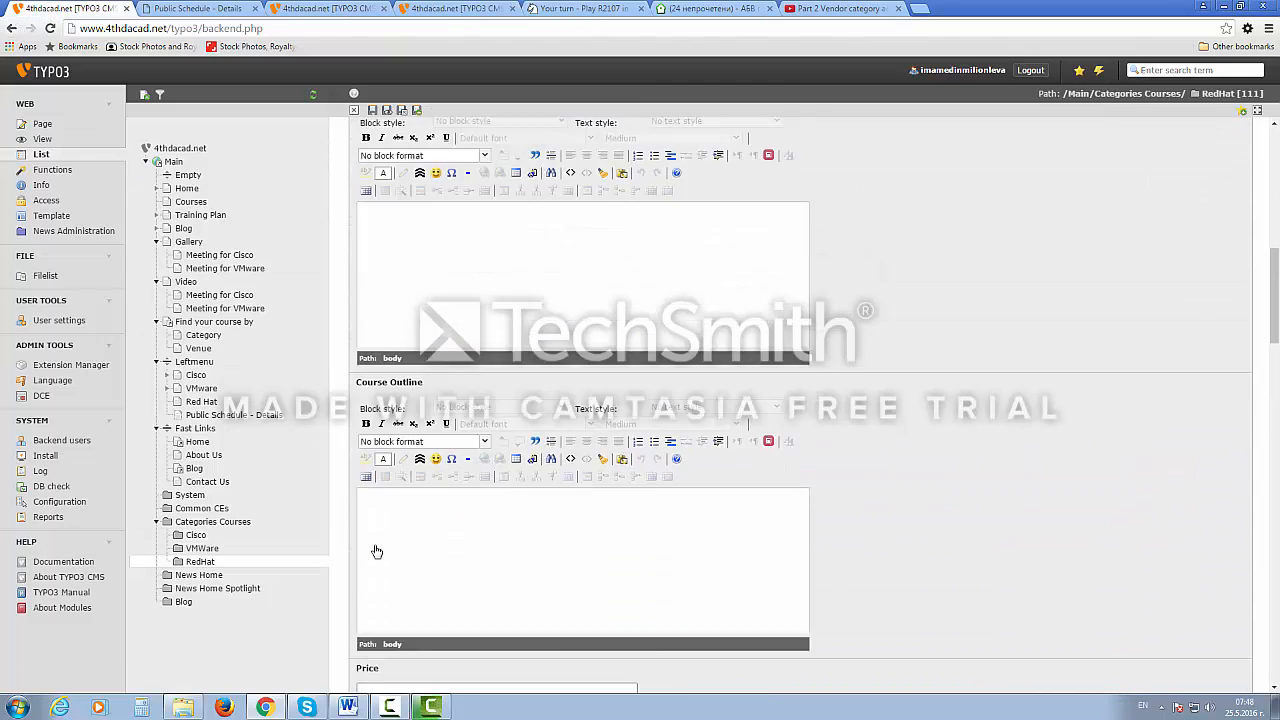
pyautogui.click(375, 545)
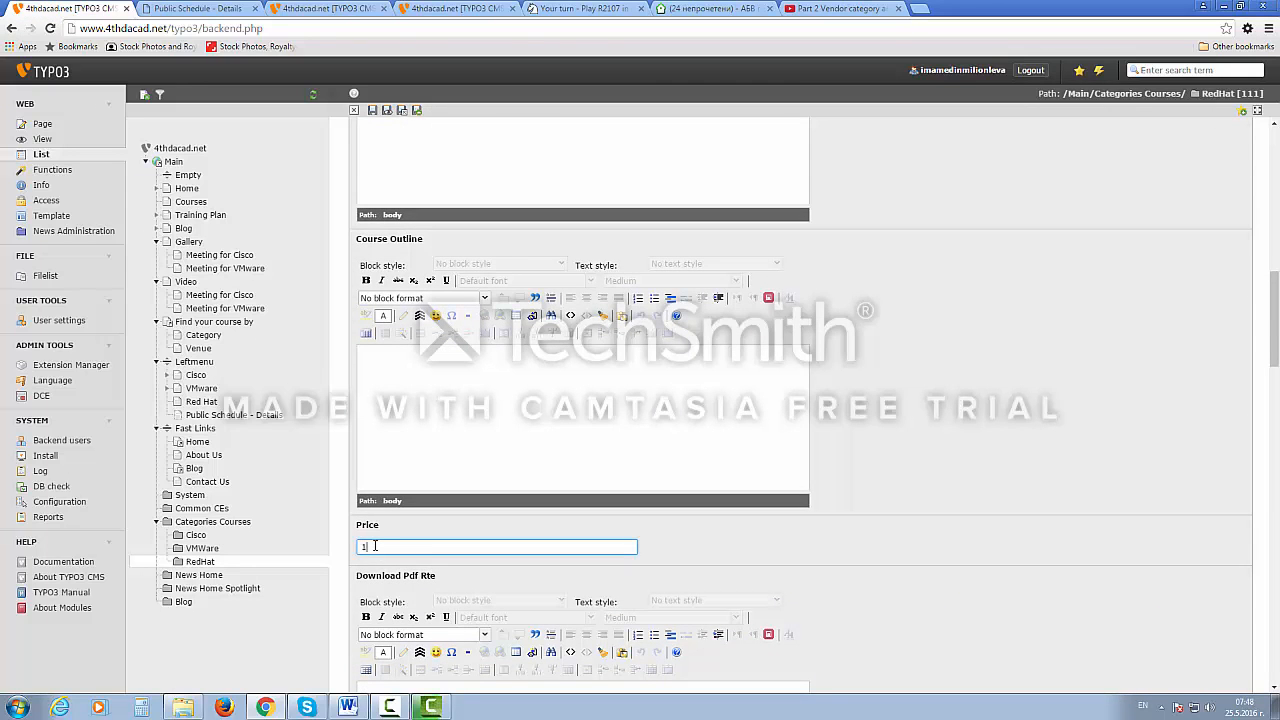
pyautogui.write('1500')
pyautogui.click(338, 11)
pyautogui.click(460, 11)
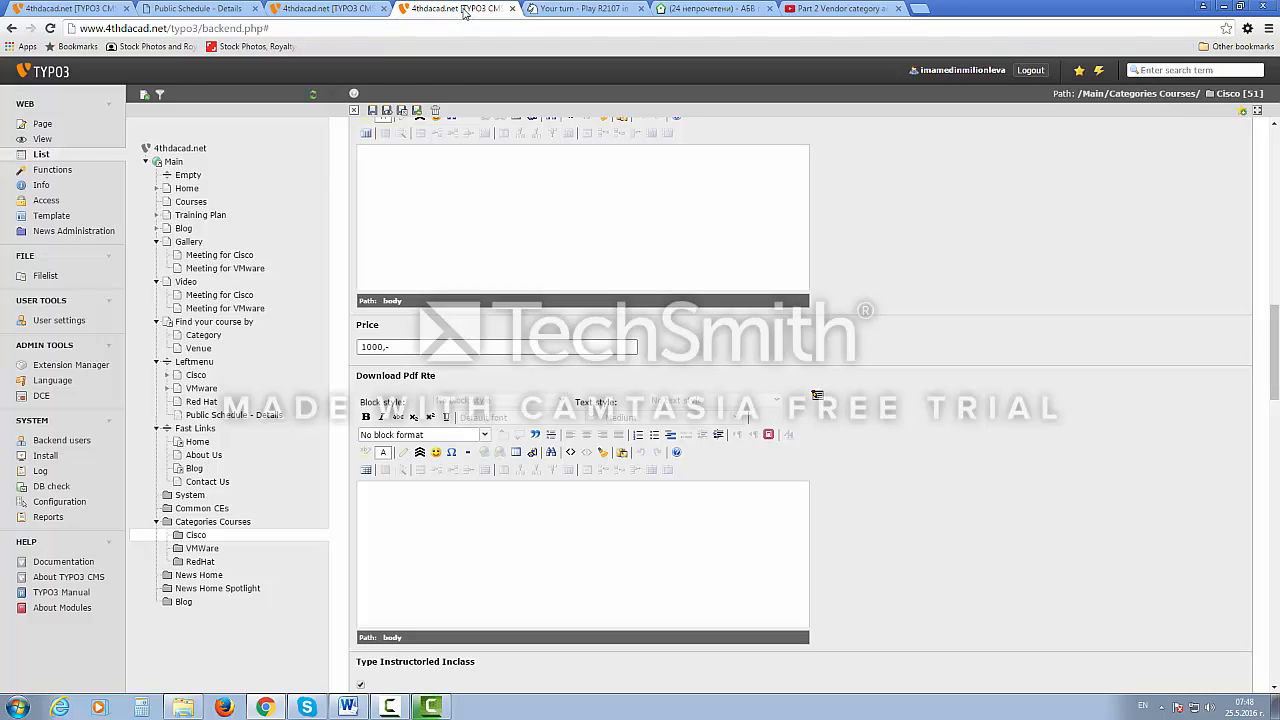
pyautogui.click(92, 10)
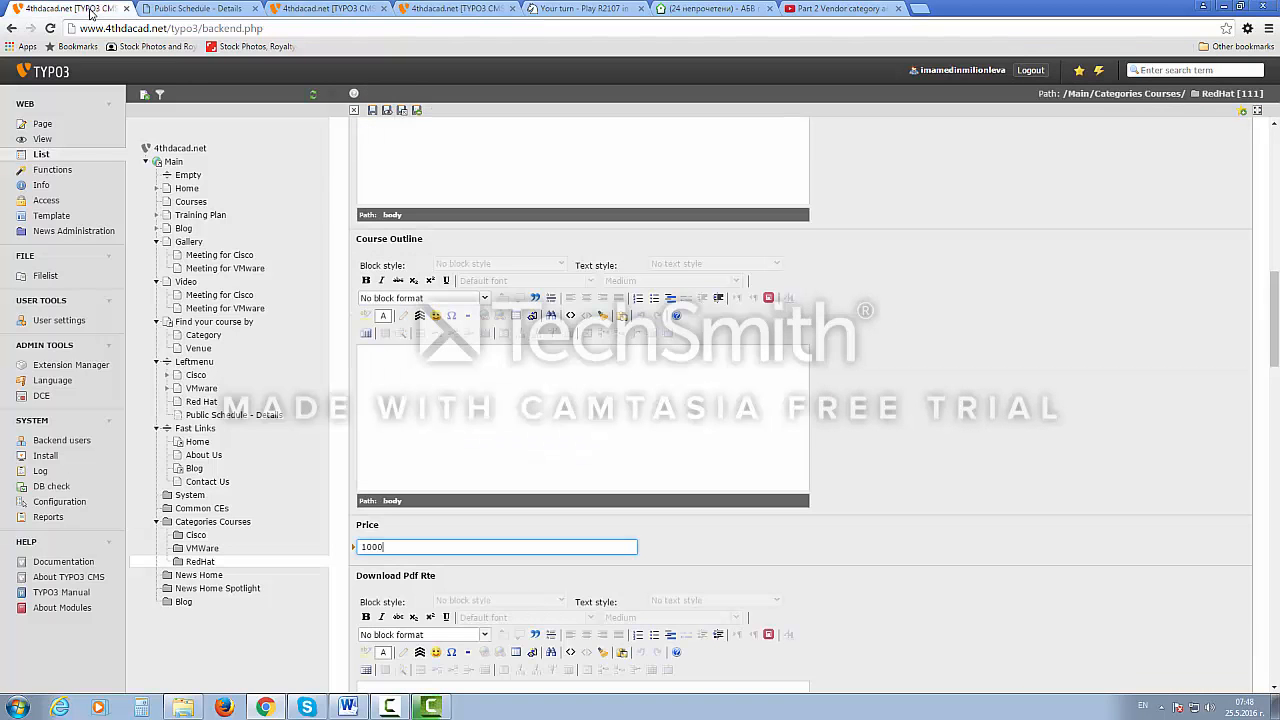
pyautogui.scroll(-2, 400, 554)
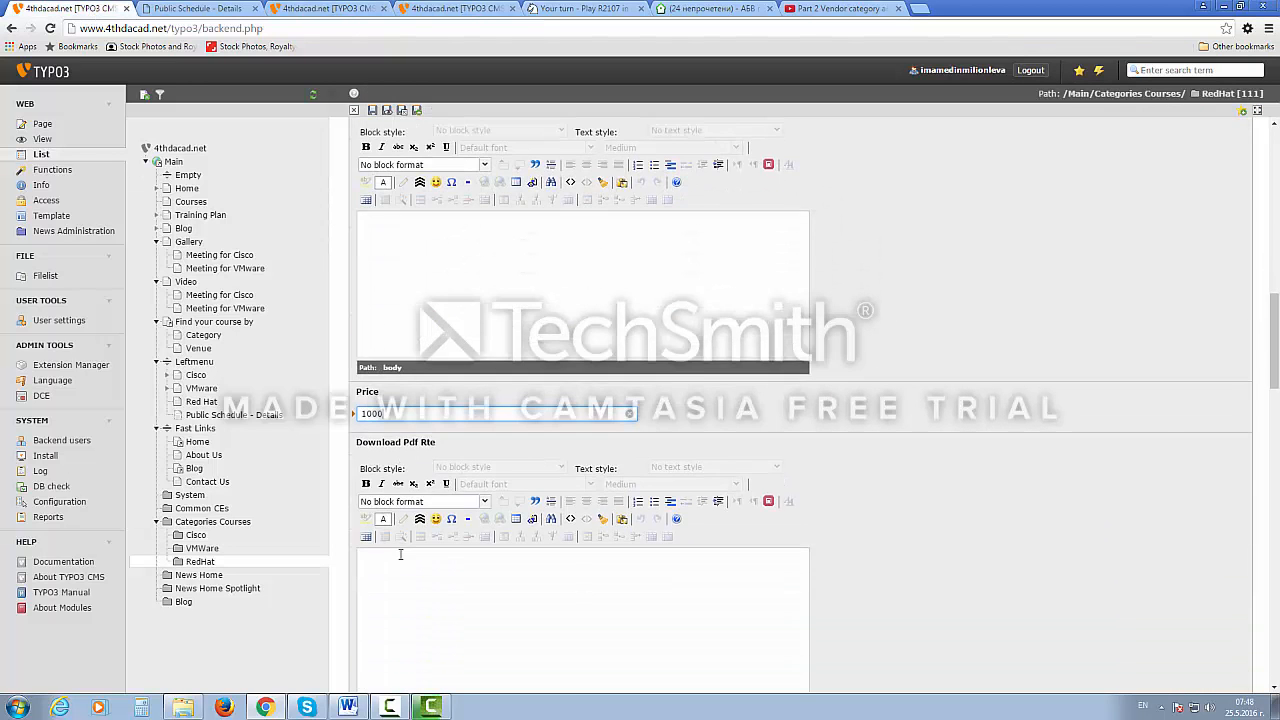
# Compare the training type options with the Cisco schedule and enable Type Instructorled Inclass, Type Virtual Training and Type Self Paced in the RedHat schedule.
pyautogui.click(450, 10)
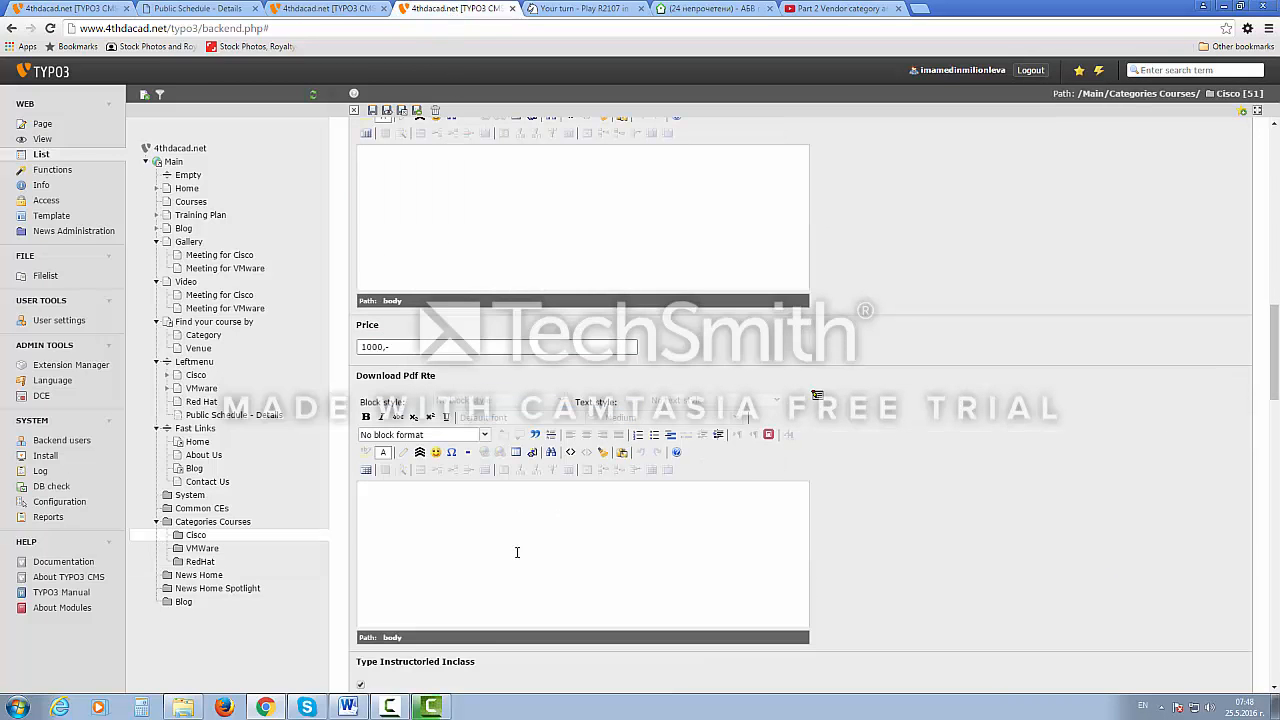
pyautogui.scroll(-5, 517, 552)
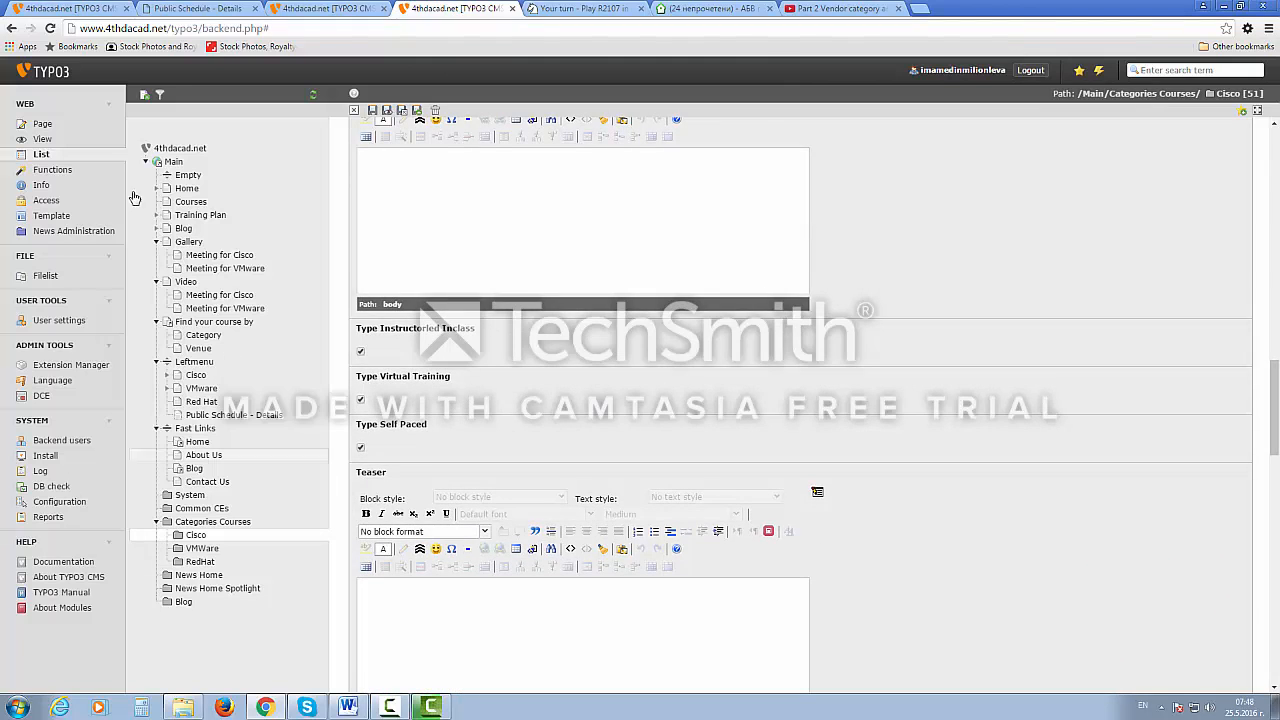
pyautogui.click(200, 561)
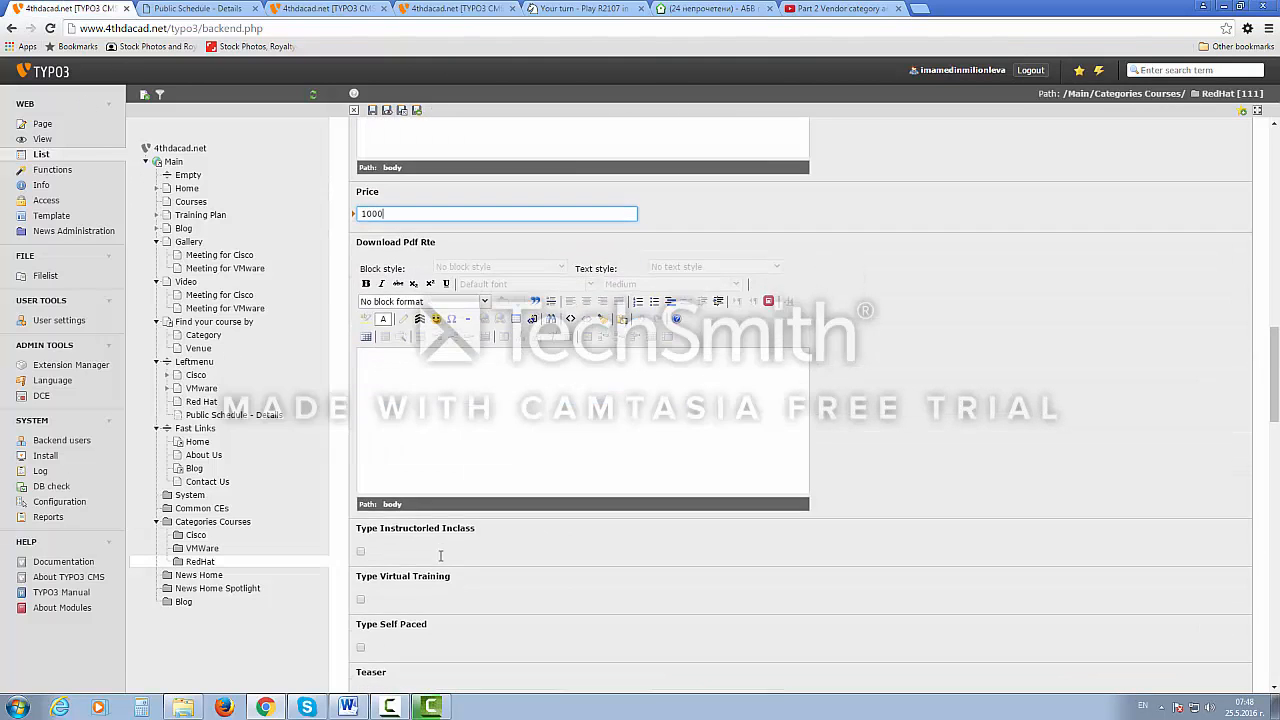
pyautogui.scroll(-1, 440, 556)
pyautogui.scroll(-1, 440, 560)
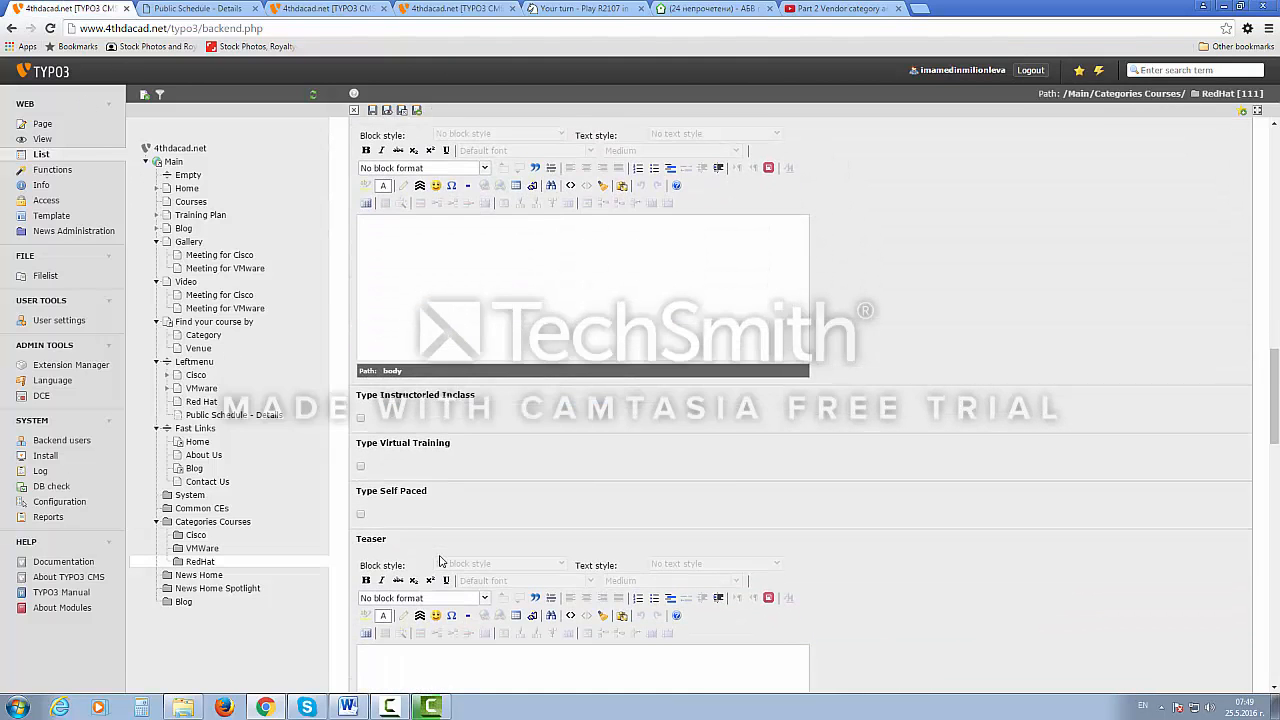
pyautogui.click(361, 420)
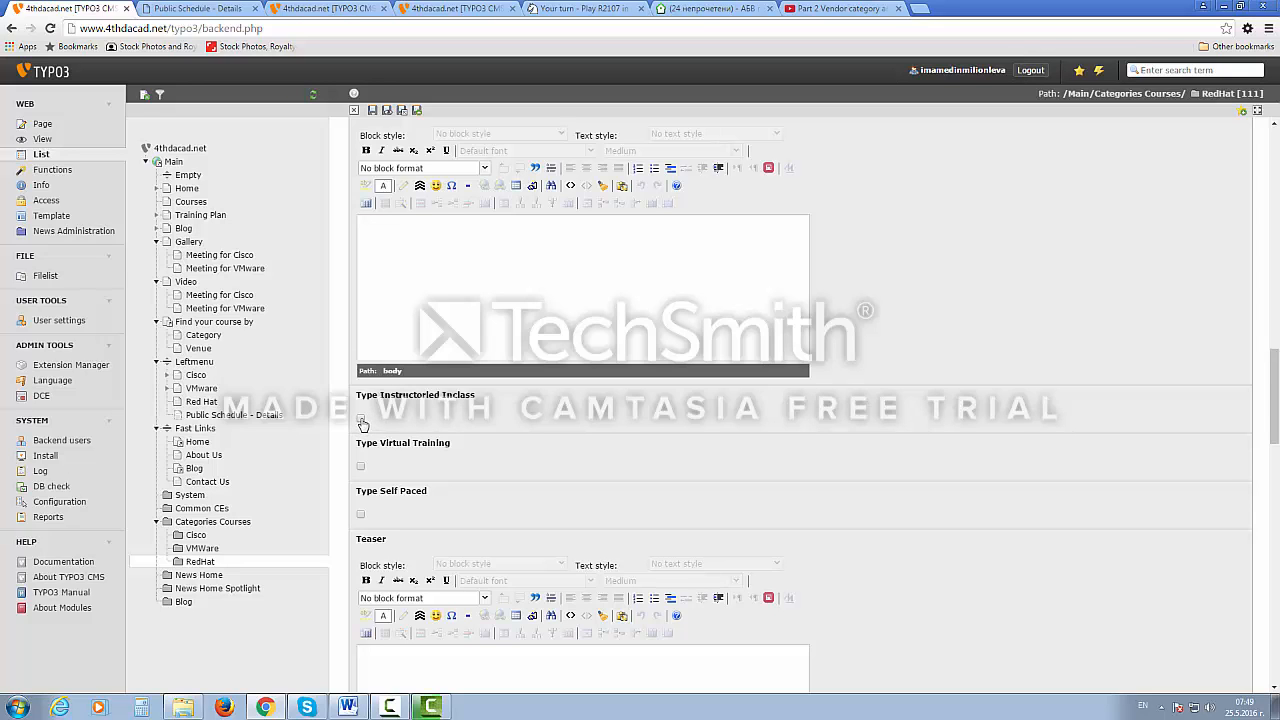
pyautogui.click(361, 468)
pyautogui.click(360, 514)
pyautogui.scroll(-2, 505, 527)
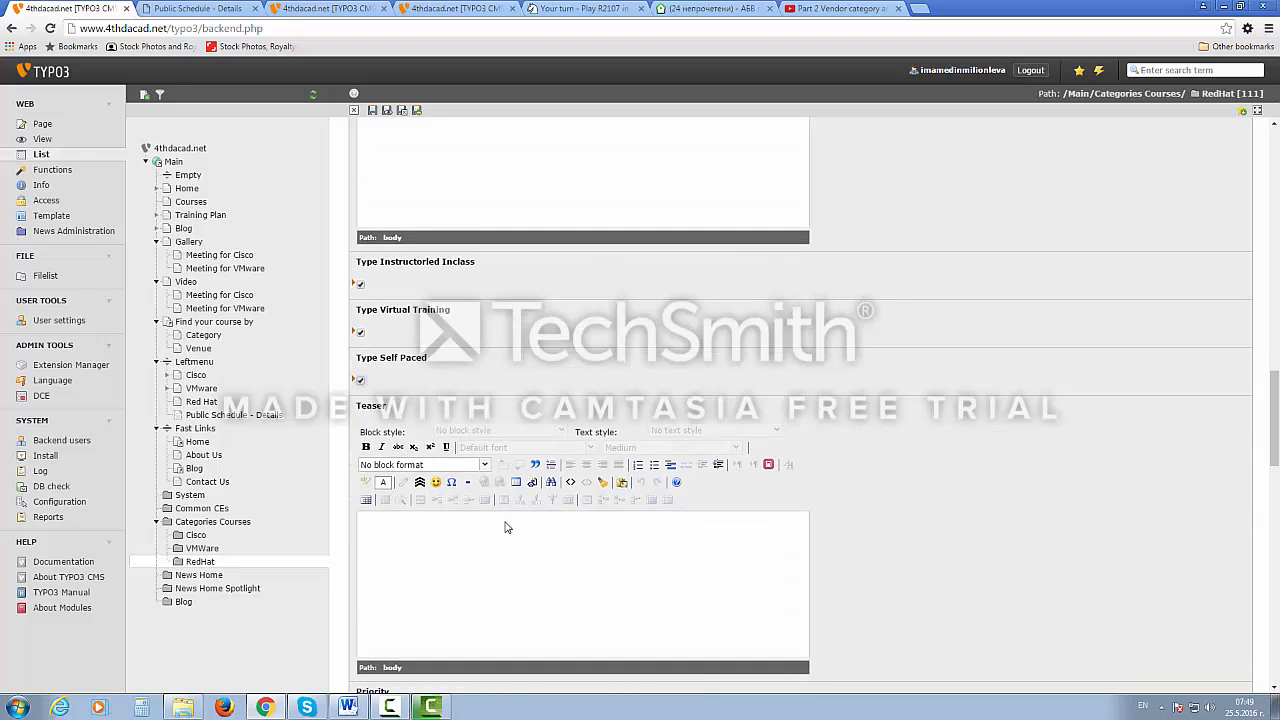
pyautogui.click(361, 284)
pyautogui.click(361, 332)
pyautogui.click(361, 381)
pyautogui.click(362, 287)
pyautogui.click(360, 287)
pyautogui.click(362, 380)
pyautogui.click(361, 333)
pyautogui.click(361, 333)
pyautogui.click(451, 543)
# Compare the fields from Teaser to the last Sub Category in the Cisco and RedHat schedules, then save the new Red Hat Server 2000 schedule.
pyautogui.click(450, 10)
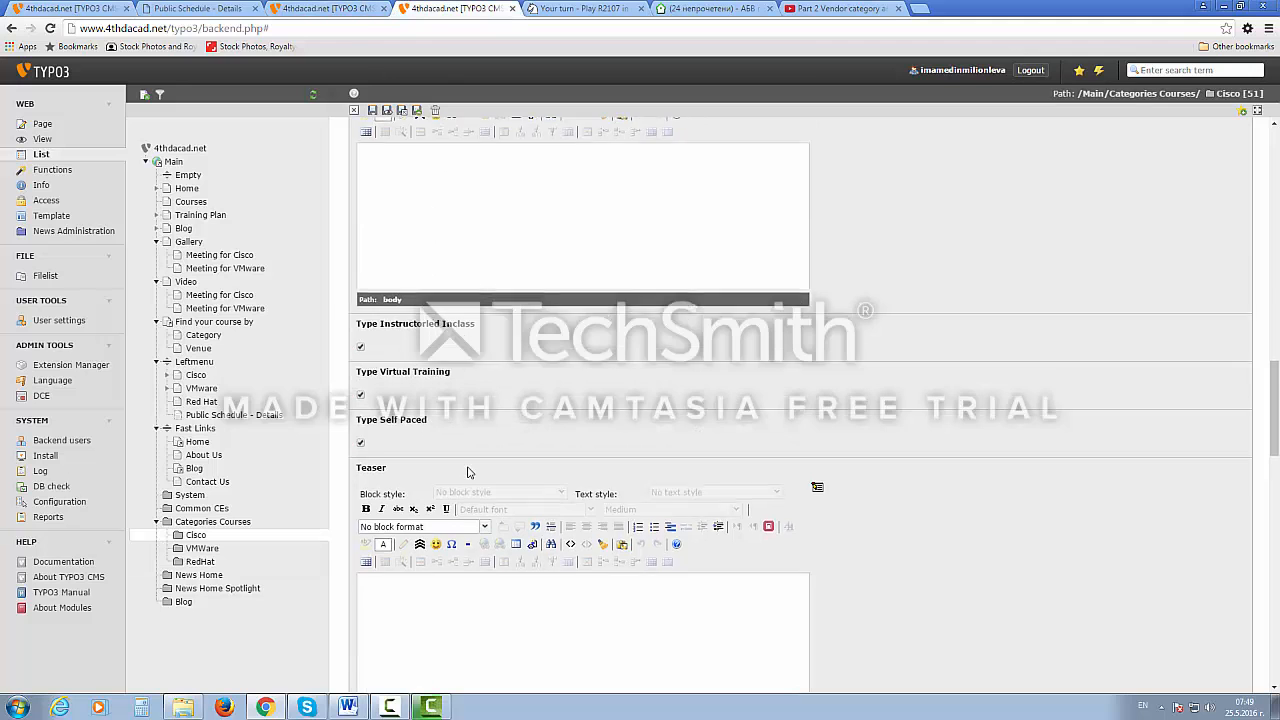
pyautogui.scroll(-3, 468, 467)
pyautogui.scroll(-4, 468, 467)
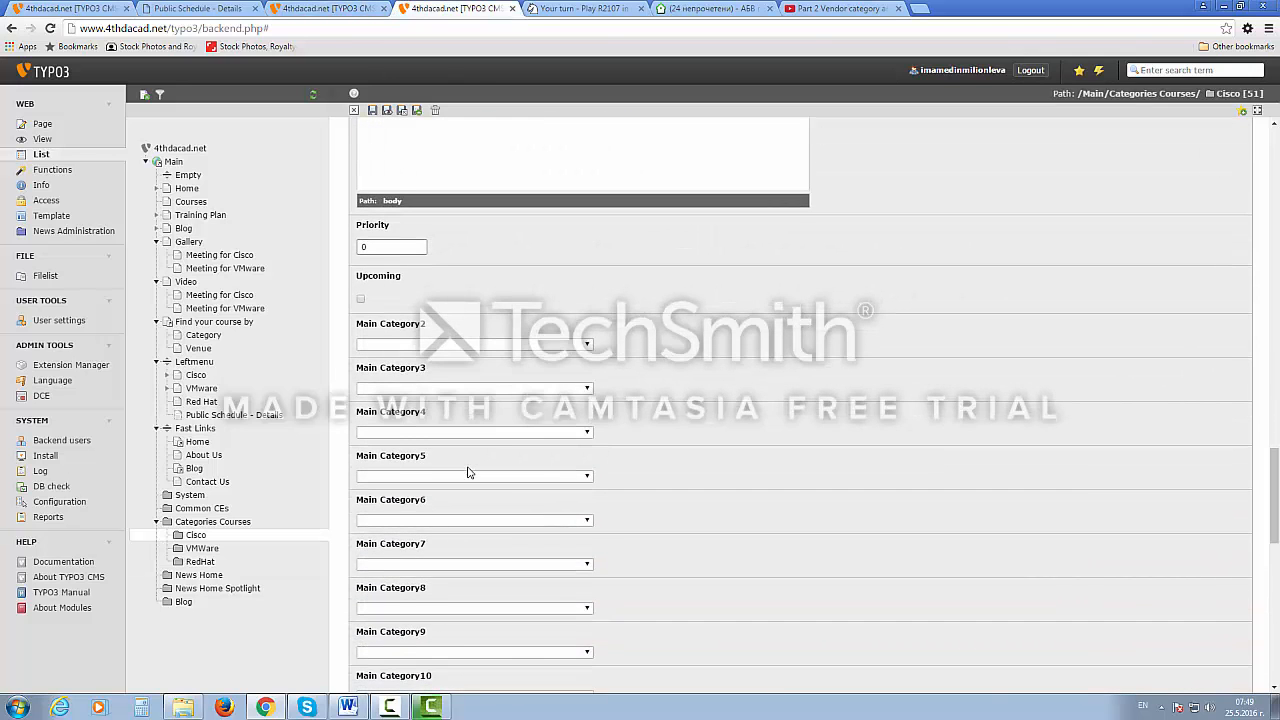
pyautogui.scroll(-8, 468, 472)
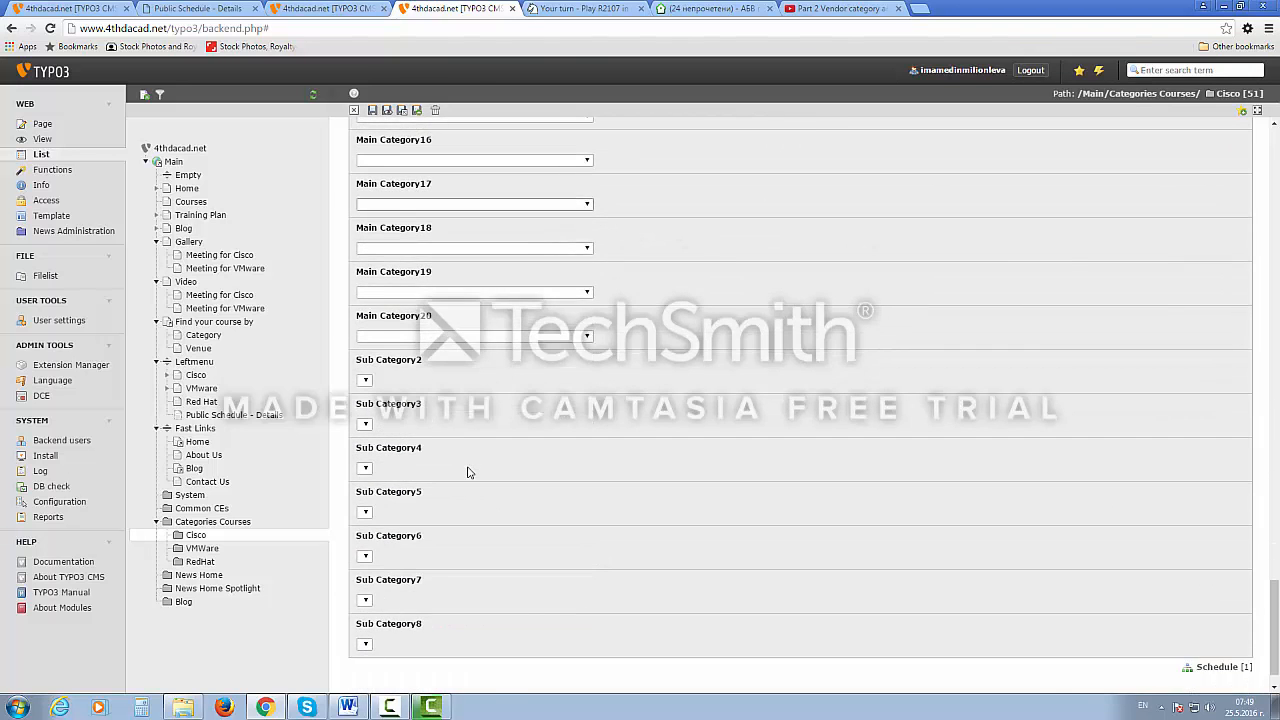
pyautogui.click(30, 9)
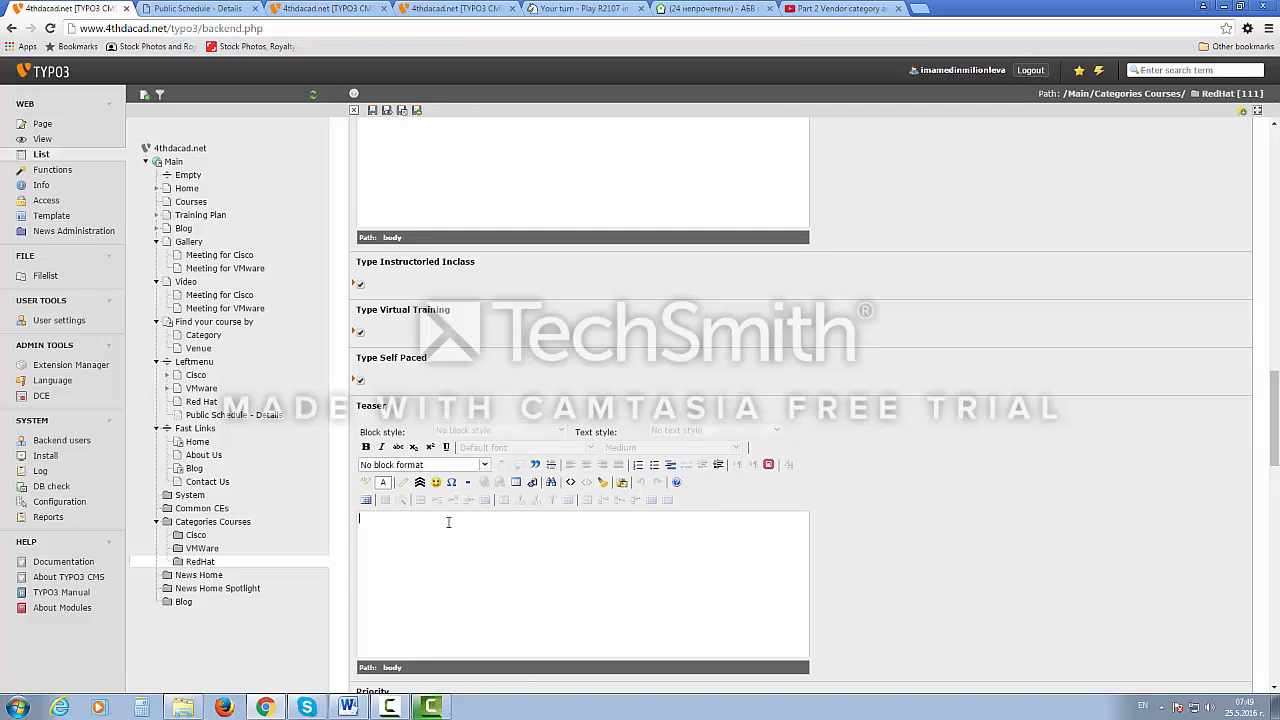
pyautogui.scroll(-1, 448, 523)
pyautogui.scroll(-6, 448, 523)
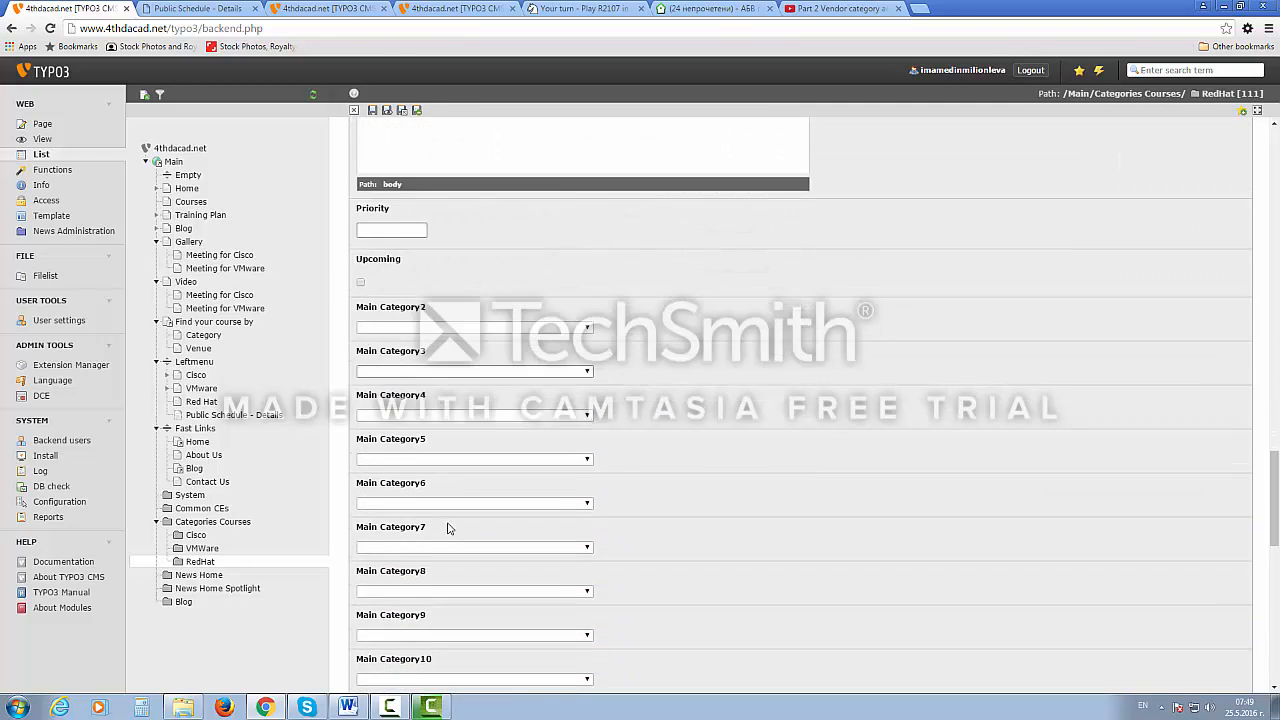
pyautogui.scroll(-4, 448, 528)
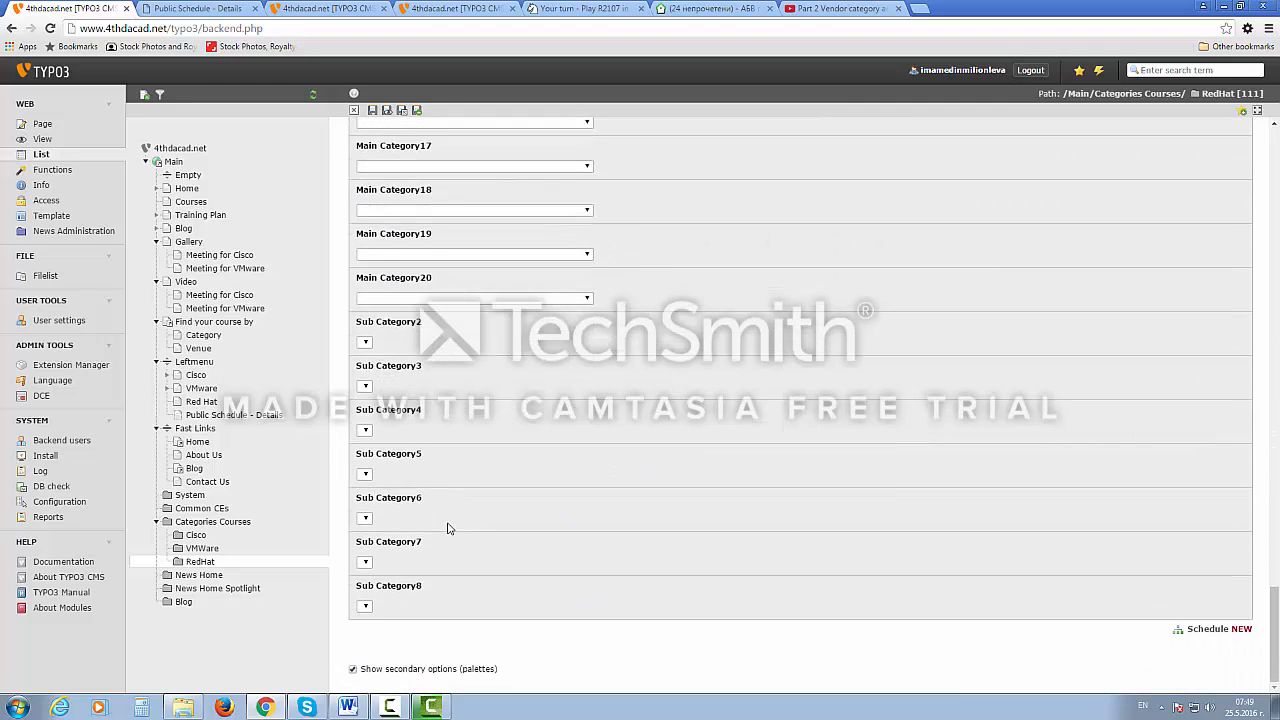
pyautogui.scroll(-3, 448, 528)
pyautogui.scroll(15, 448, 528)
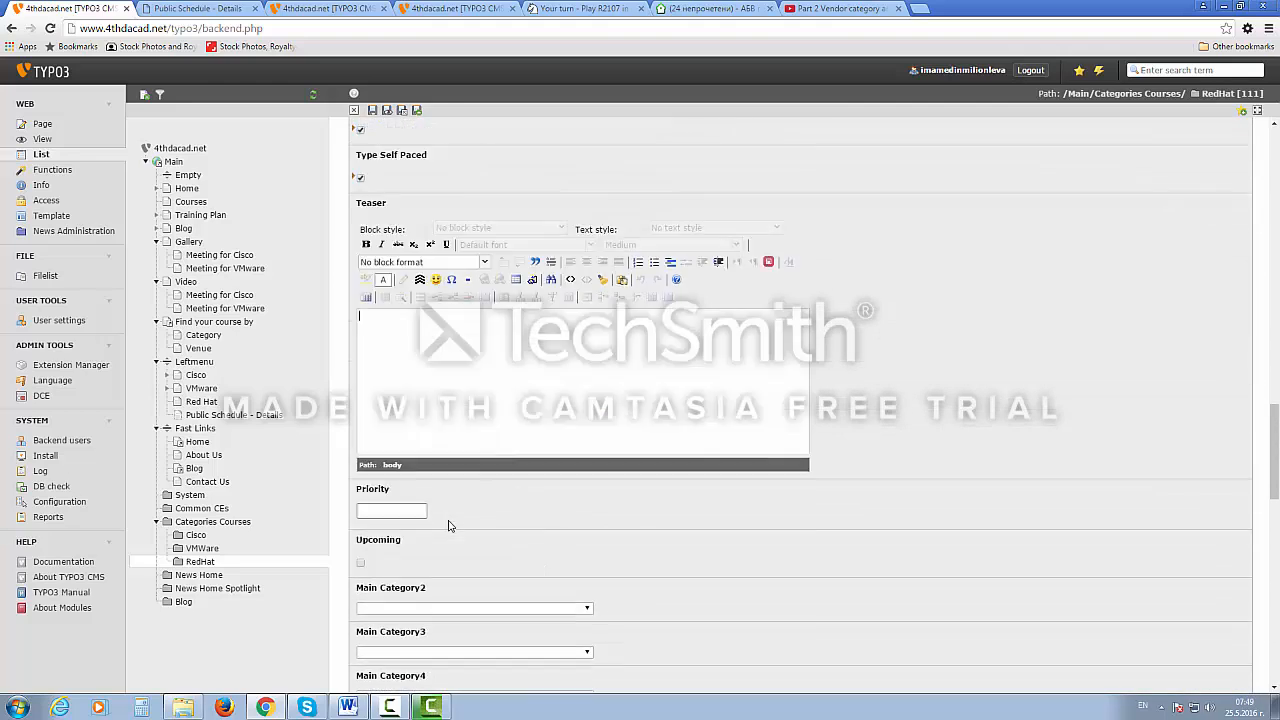
pyautogui.scroll(20, 448, 526)
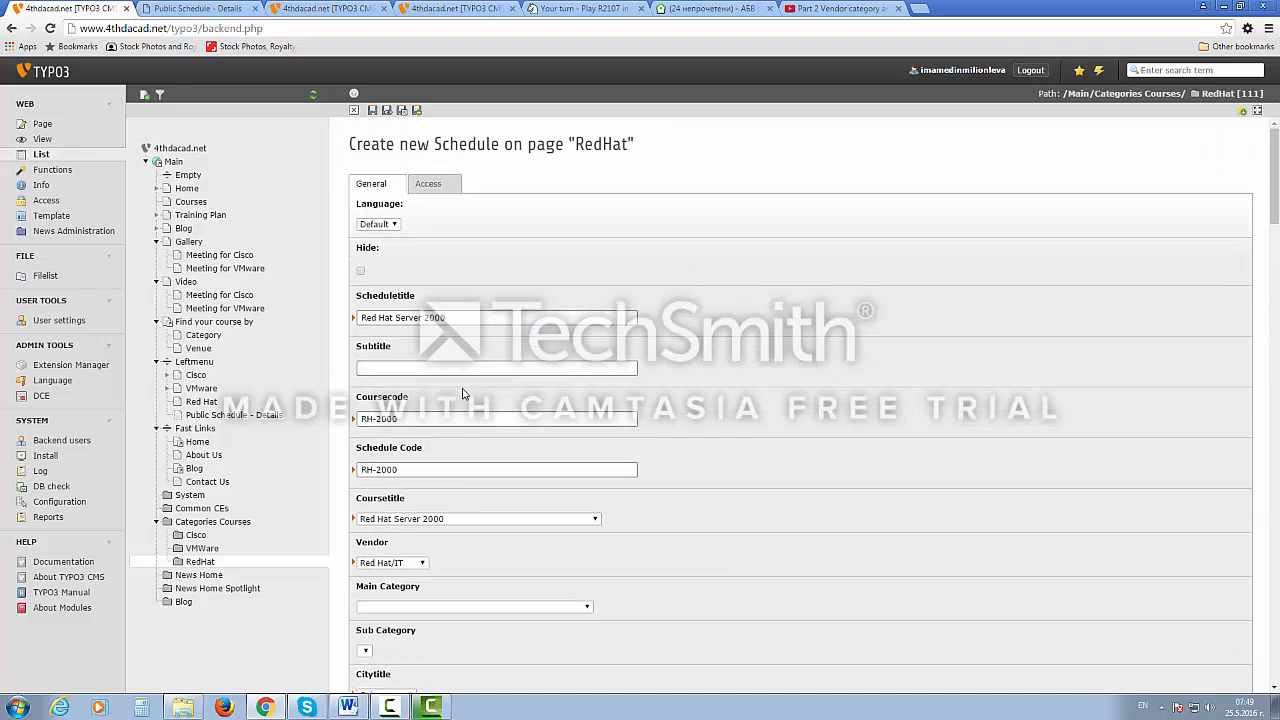
pyautogui.click(373, 110)
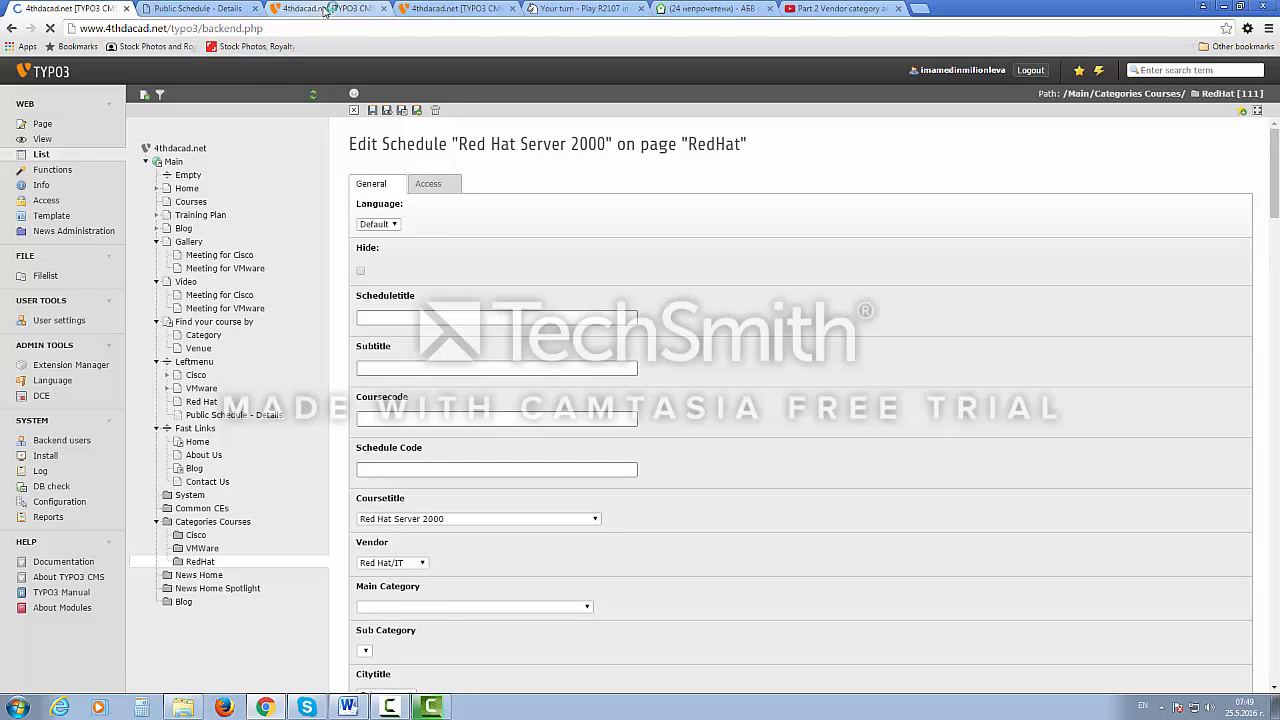
# Reload the Red Hat Server 2000 schedule page on the website, reopen it from the Red Hat listing, and review the new entry's columns.
pyautogui.click(324, 9)
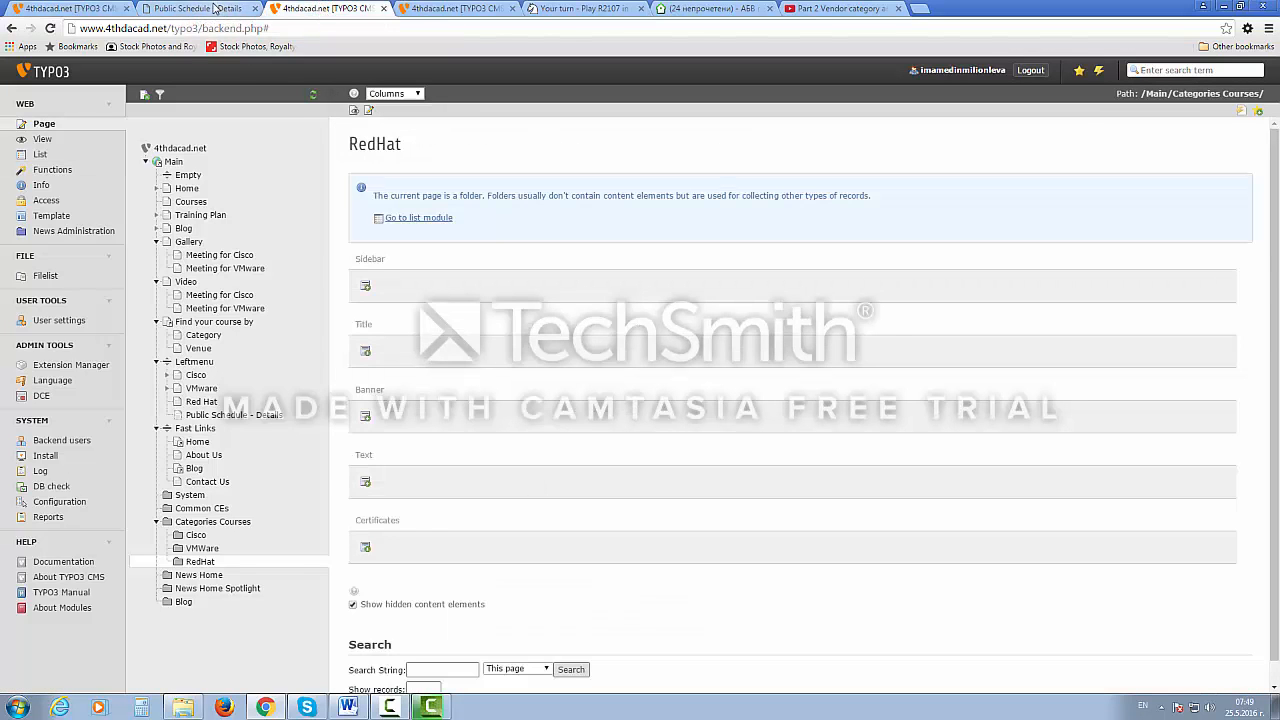
pyautogui.click(215, 9)
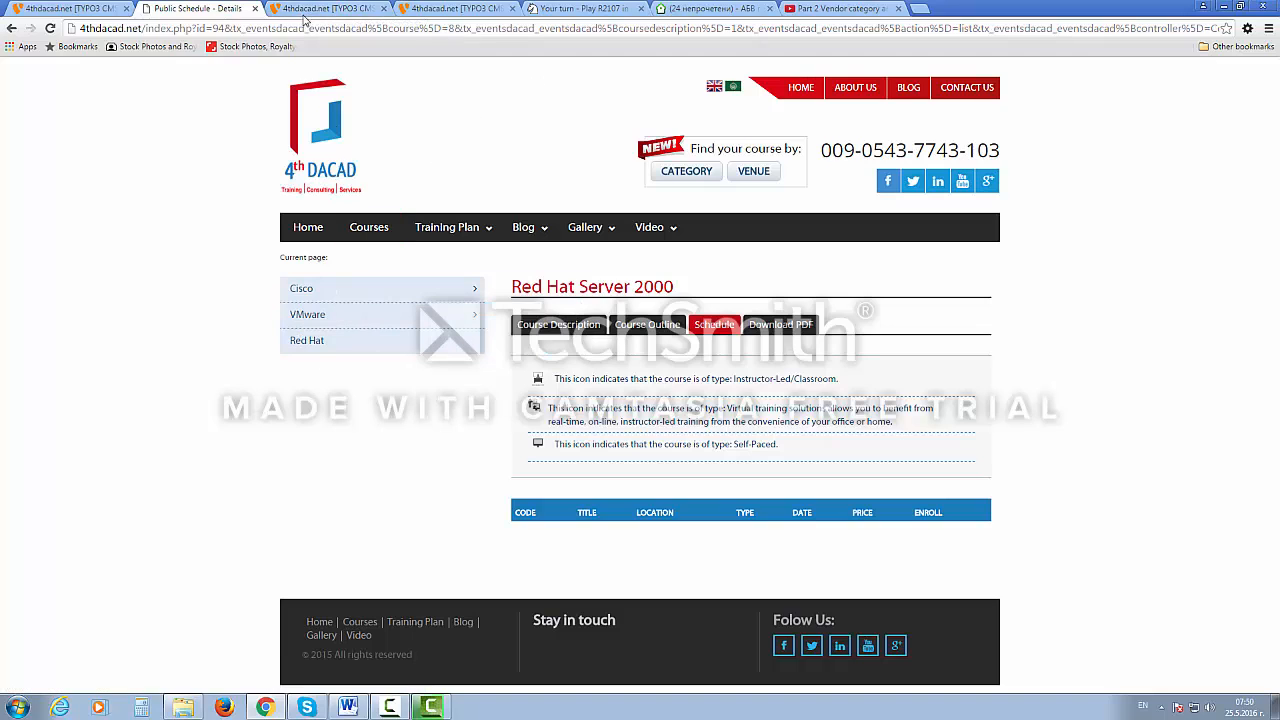
pyautogui.click(49, 28)
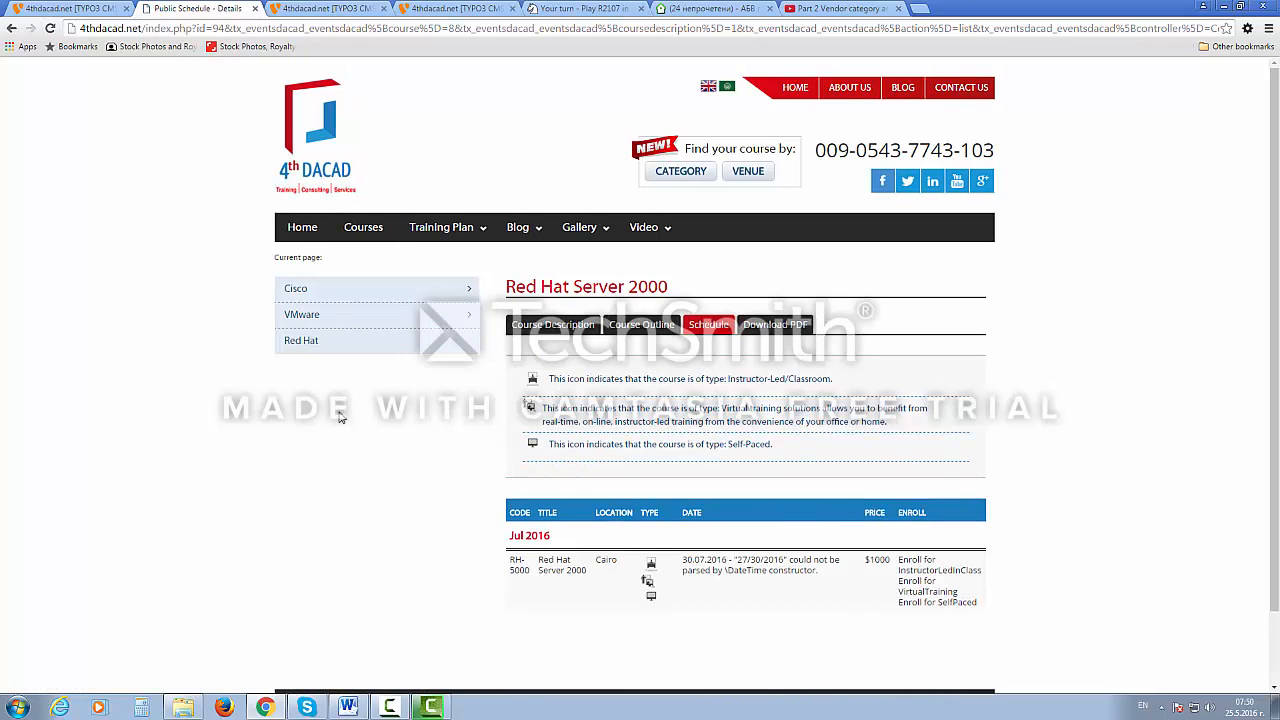
pyautogui.click(301, 346)
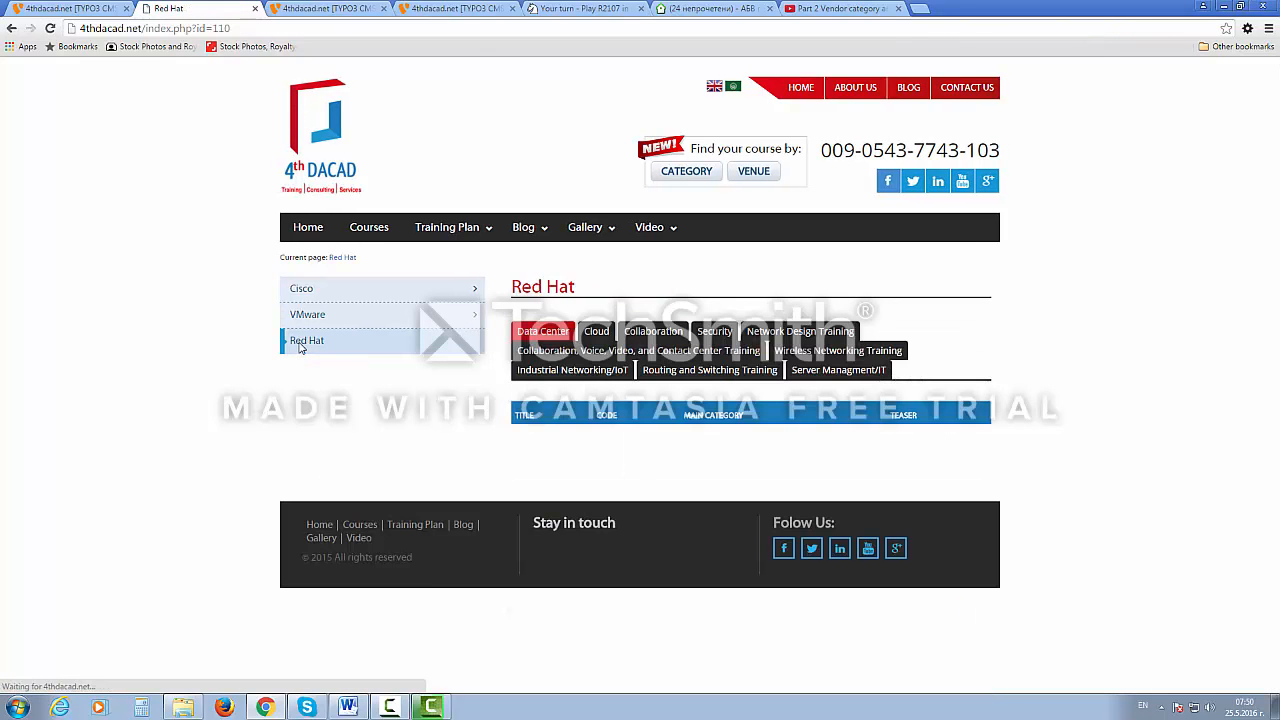
pyautogui.click(596, 336)
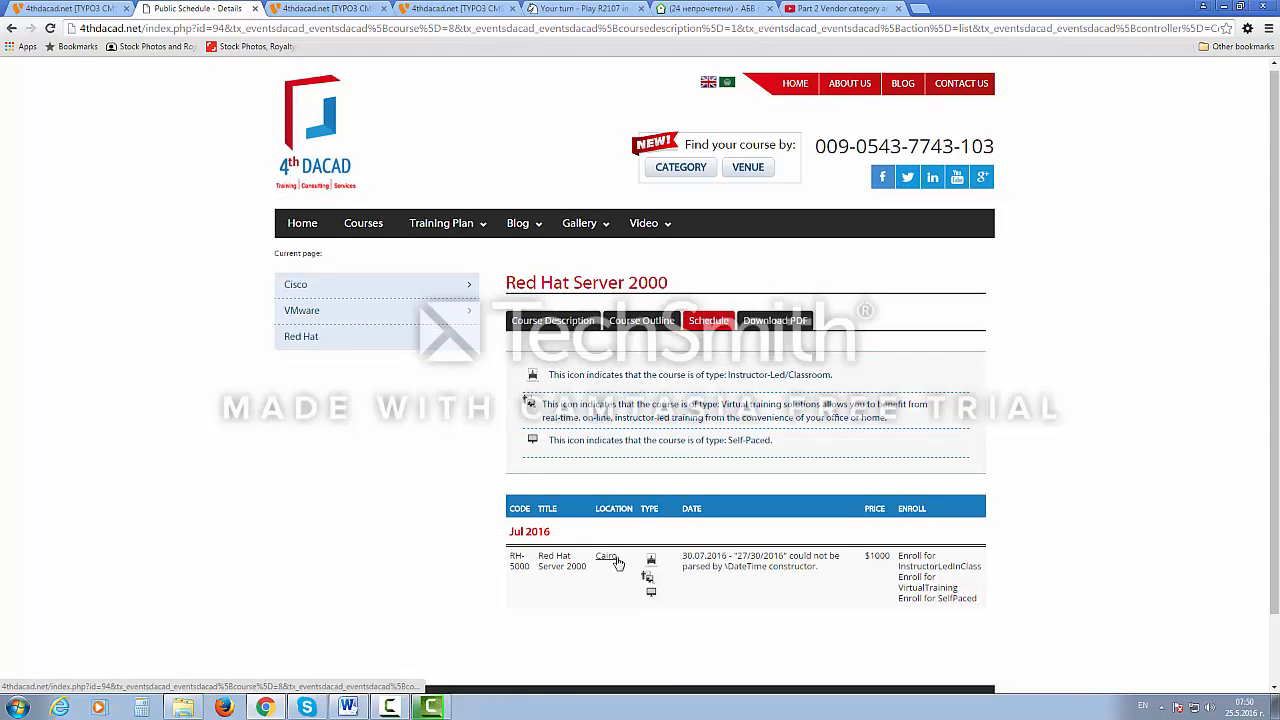
pyautogui.scroll(-1, 617, 560)
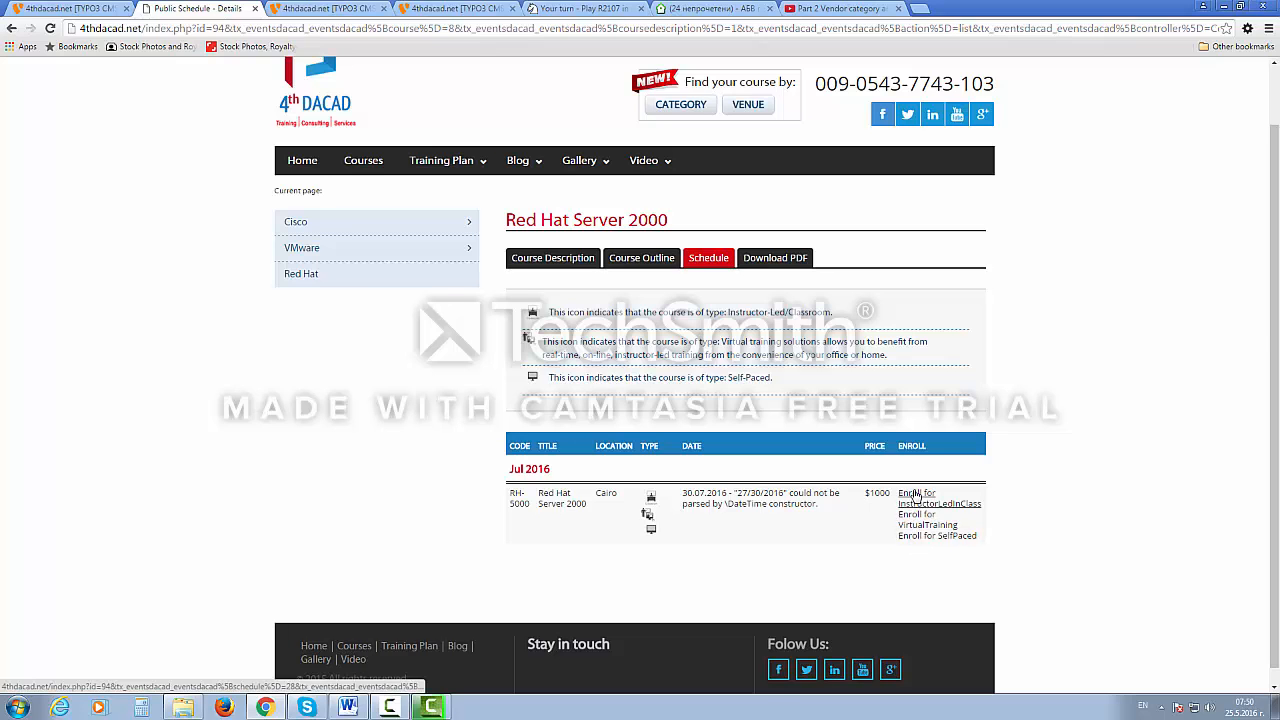
# Review the saved Red Hat Server 2000 schedule record's fields from Scheduletitle through Price to the training type options.
pyautogui.click(333, 9)
pyautogui.click(430, 9)
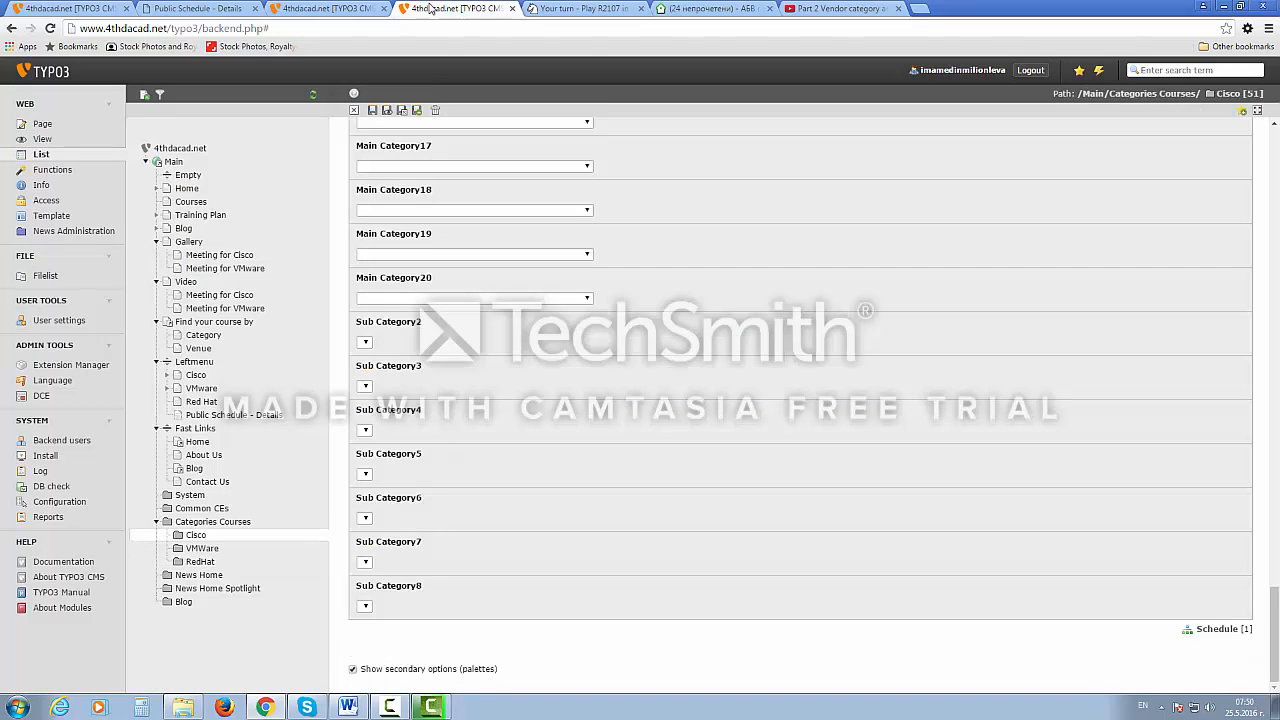
pyautogui.click(70, 8)
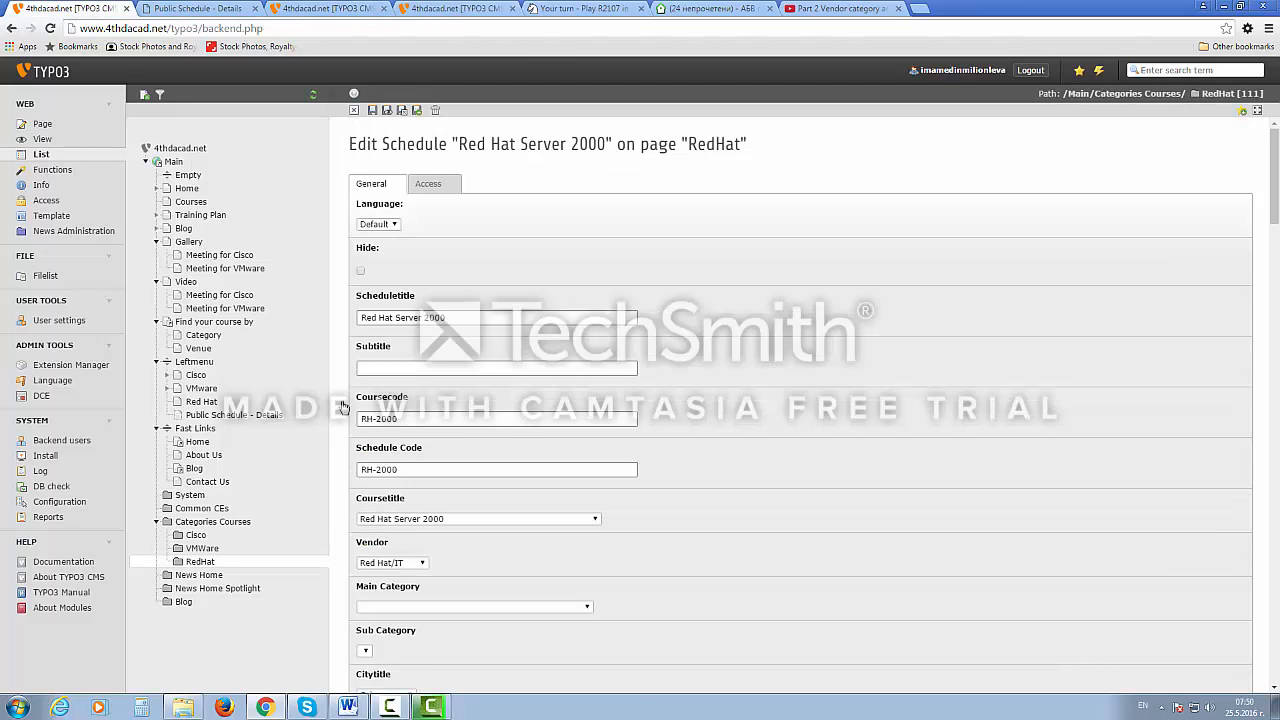
pyautogui.scroll(-3, 405, 500)
pyautogui.scroll(3, 405, 500)
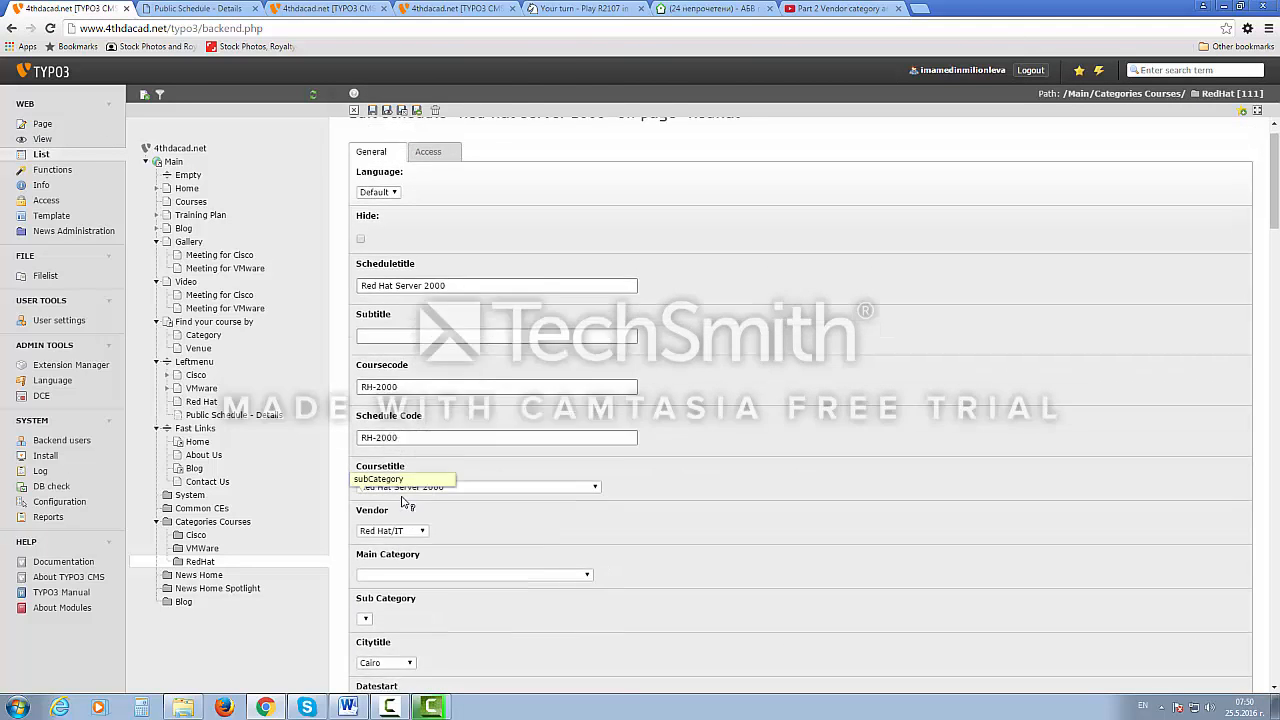
pyautogui.scroll(-15, 403, 500)
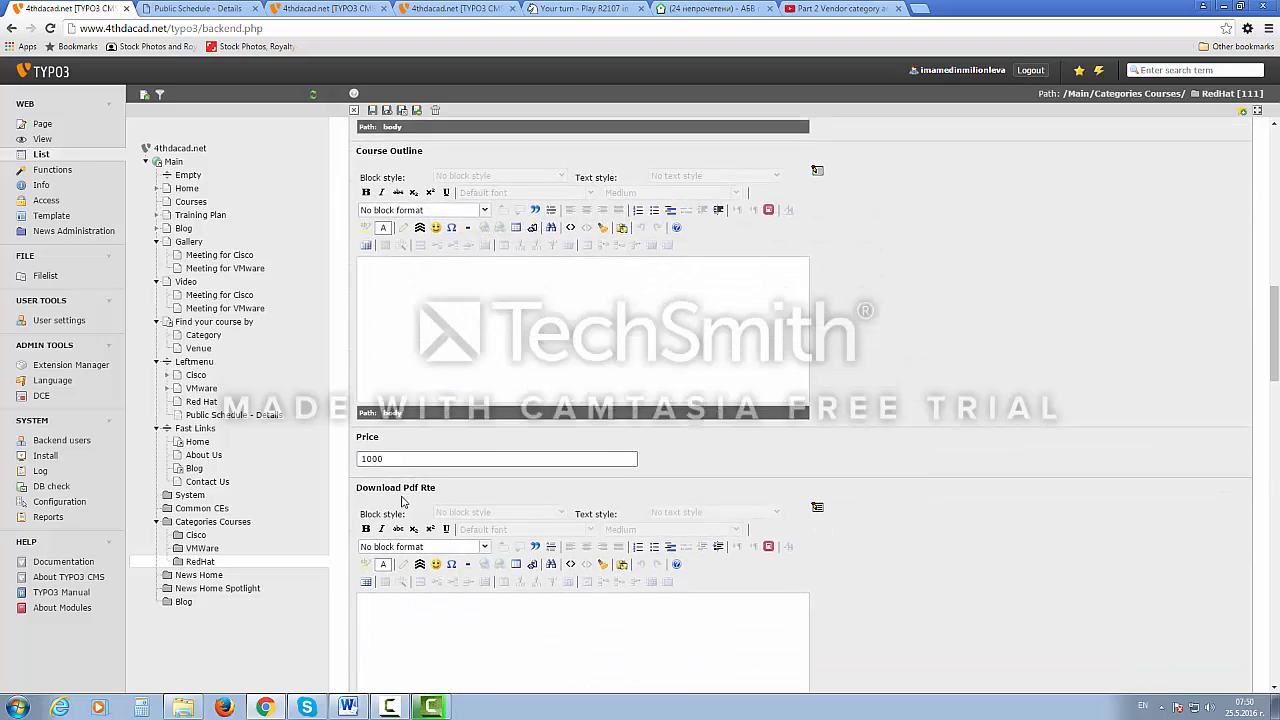
pyautogui.scroll(1, 401, 495)
pyautogui.scroll(-3, 417, 458)
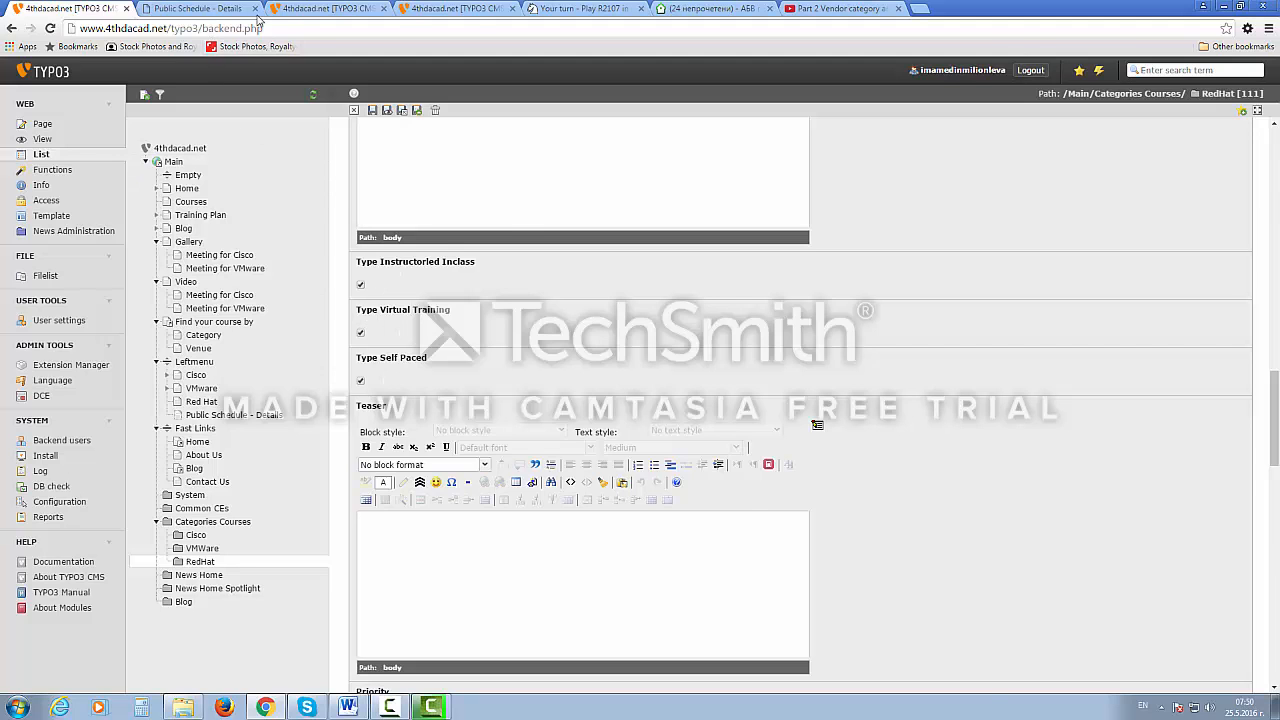
# Open the website's Training Plan page and examine the Red Hat/IT schedule entry below the Cisco and VMware listings.
pyautogui.click(208, 9)
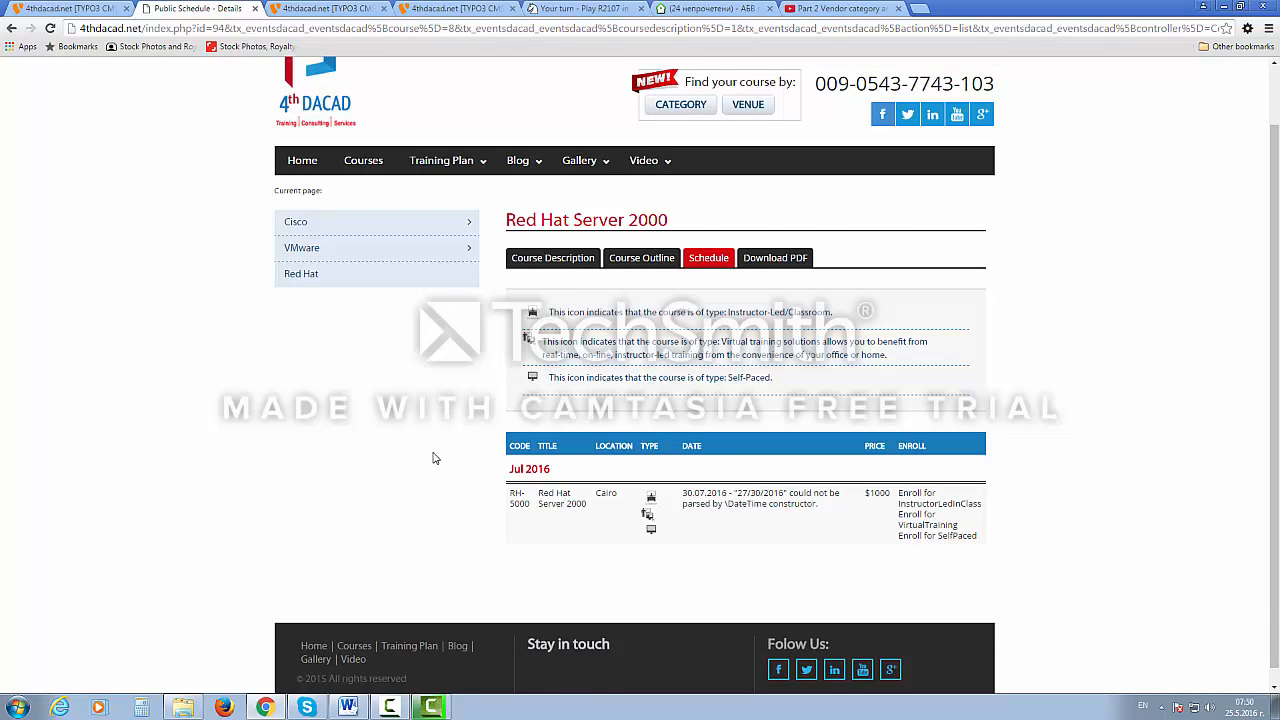
pyautogui.scroll(2, 430, 460)
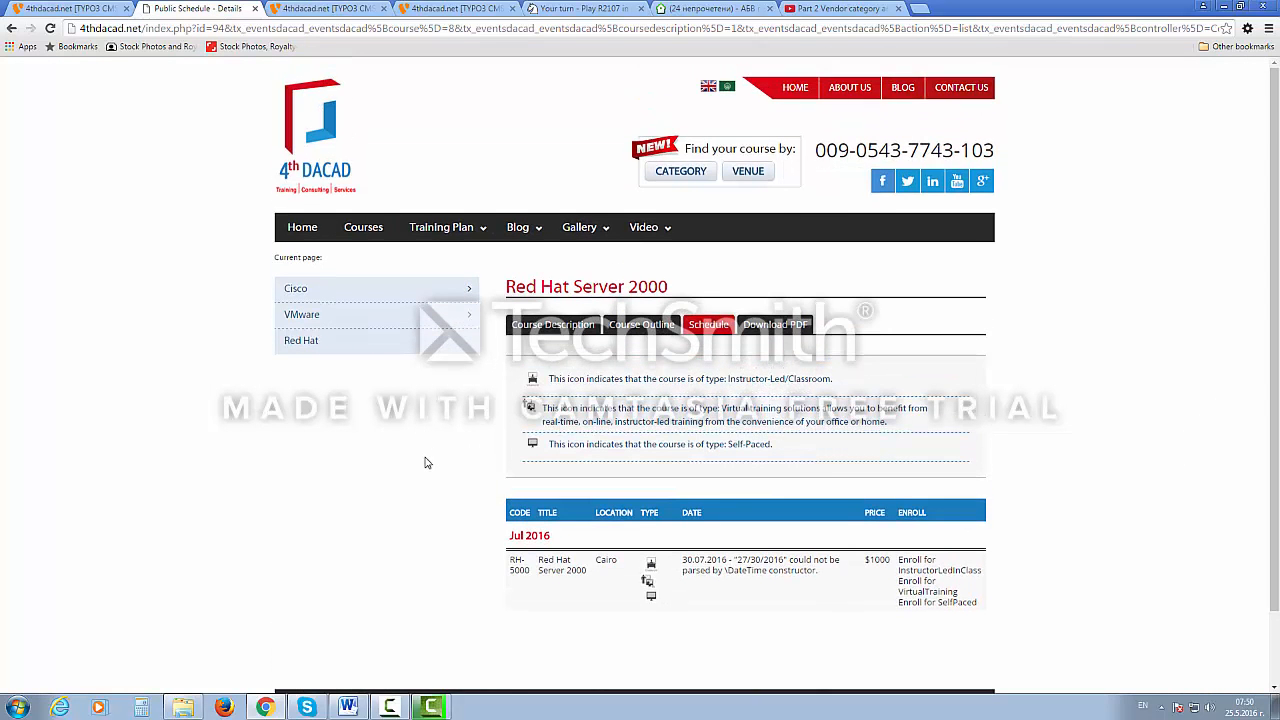
pyautogui.click(441, 230)
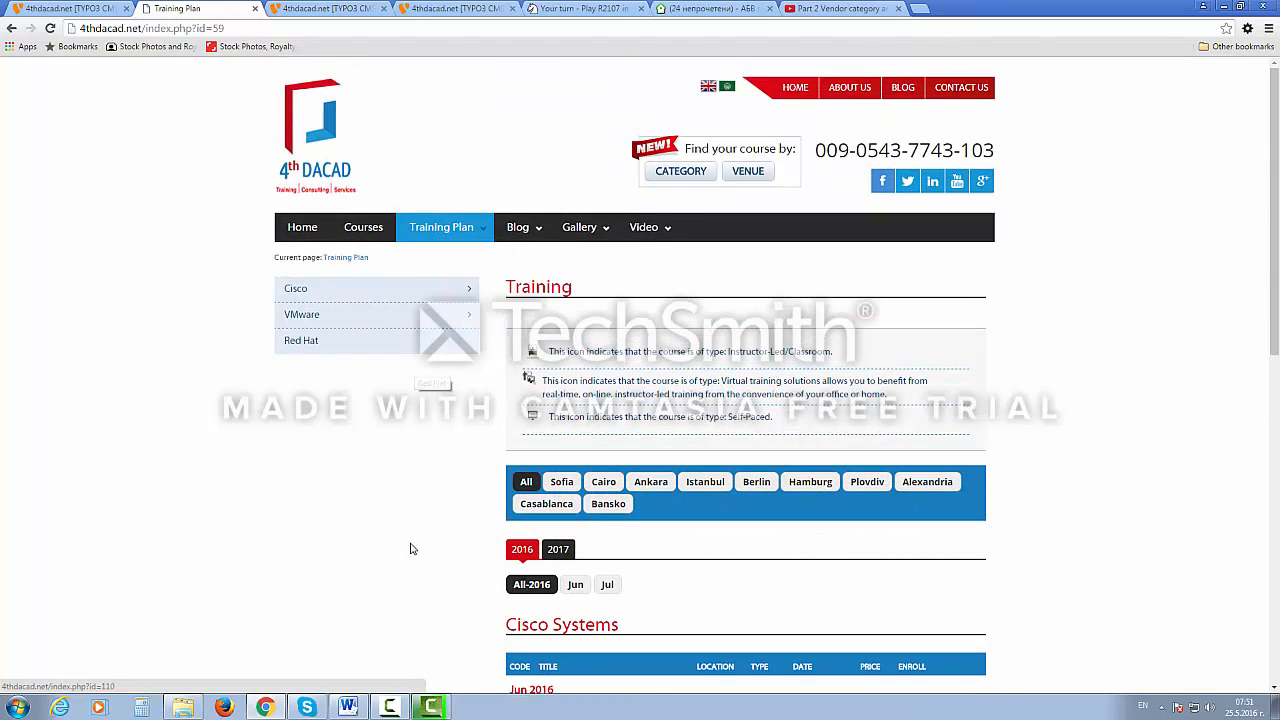
pyautogui.scroll(-3, 409, 546)
pyautogui.scroll(-5, 410, 549)
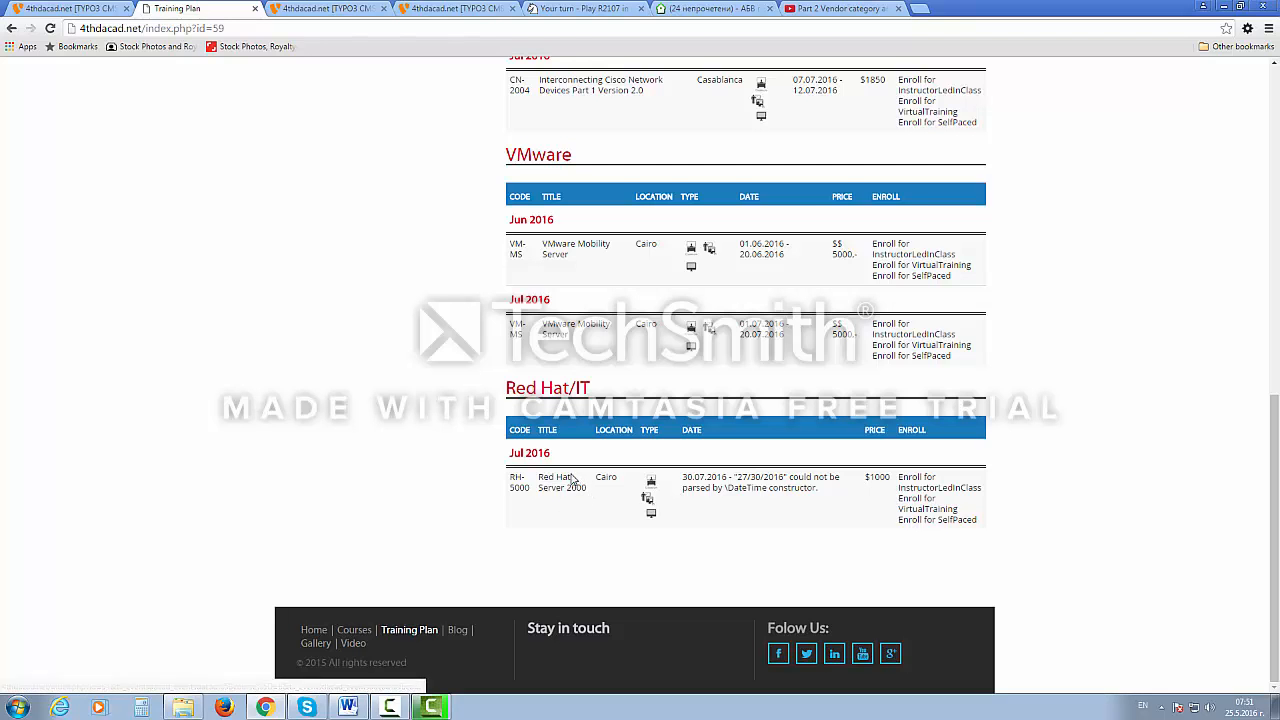
# Highlight the Scheduletitle in the Red Hat Server 2000 schedule record and list the RedHat folder's records in the second backend window.
pyautogui.click(79, 9)
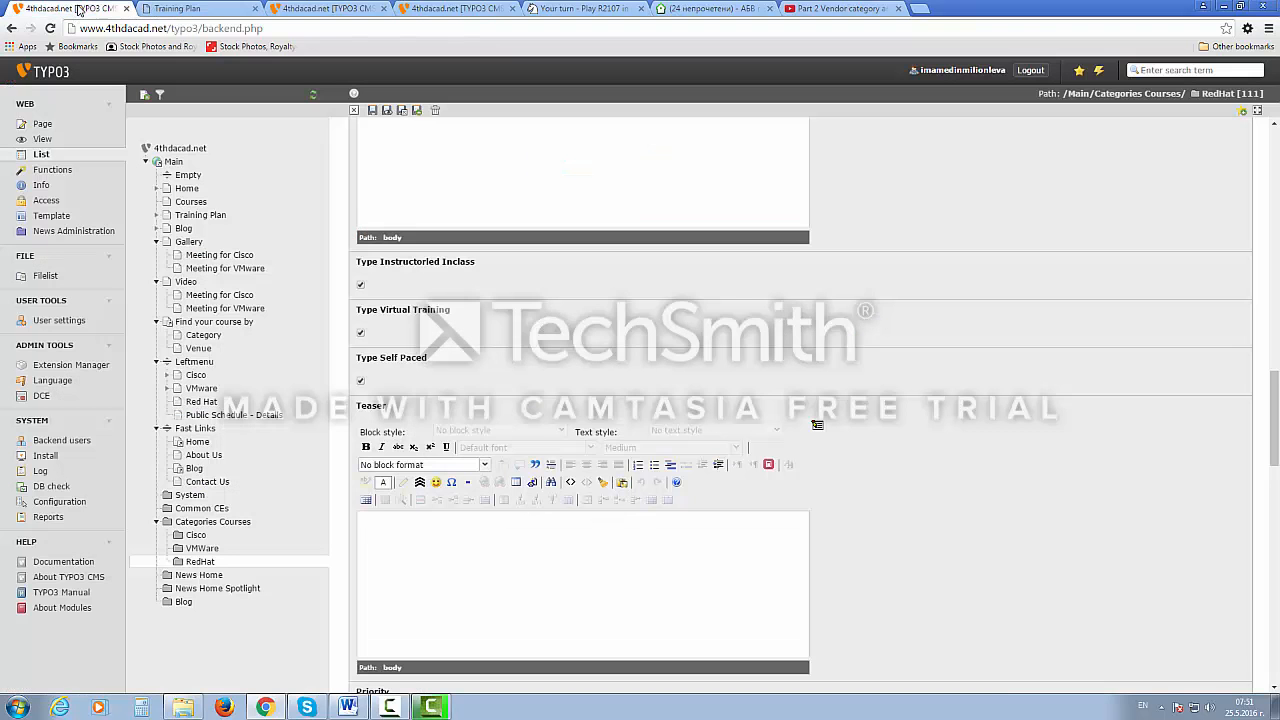
pyautogui.scroll(15, 414, 276)
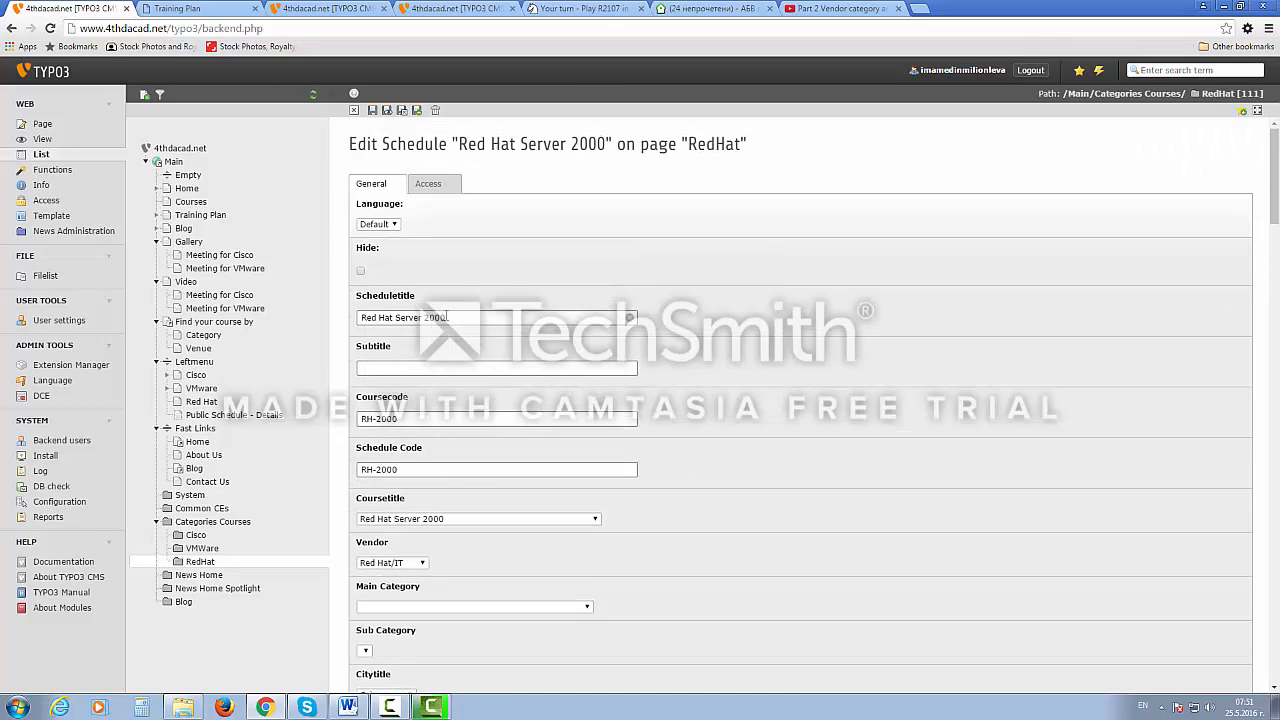
pyautogui.moveTo(447, 317); pyautogui.dragTo(354, 319)
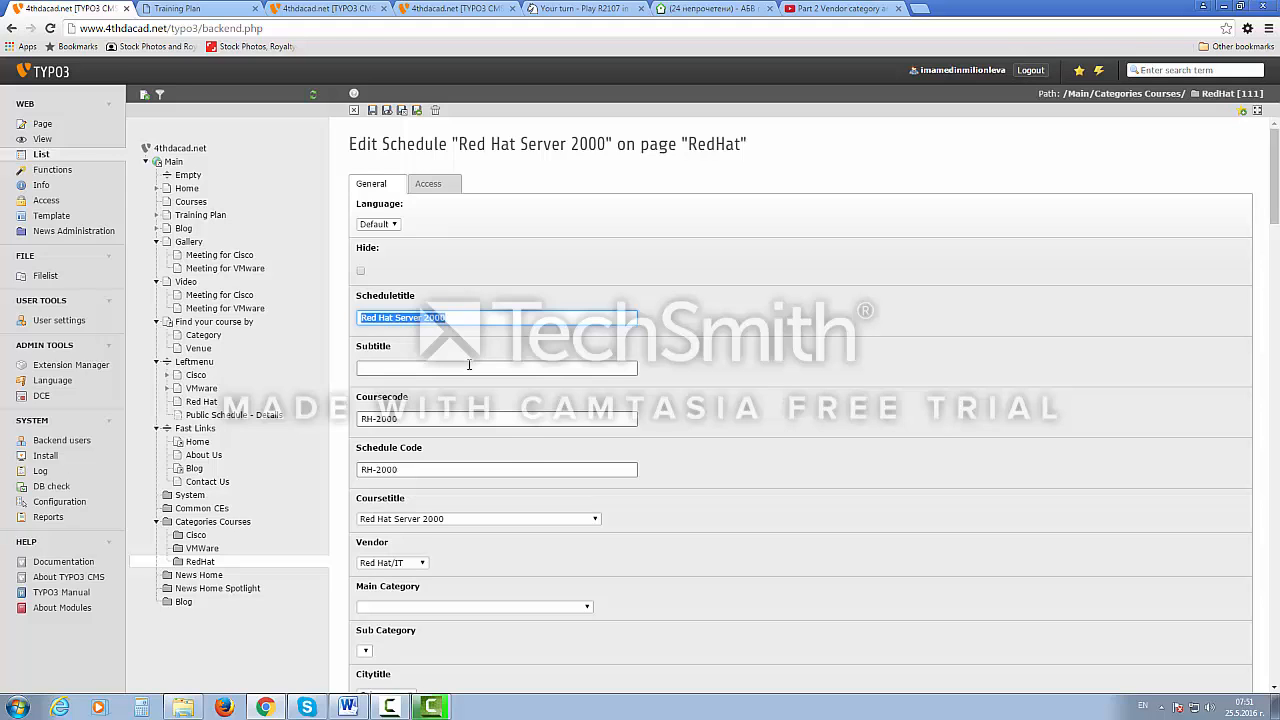
pyautogui.click(362, 10)
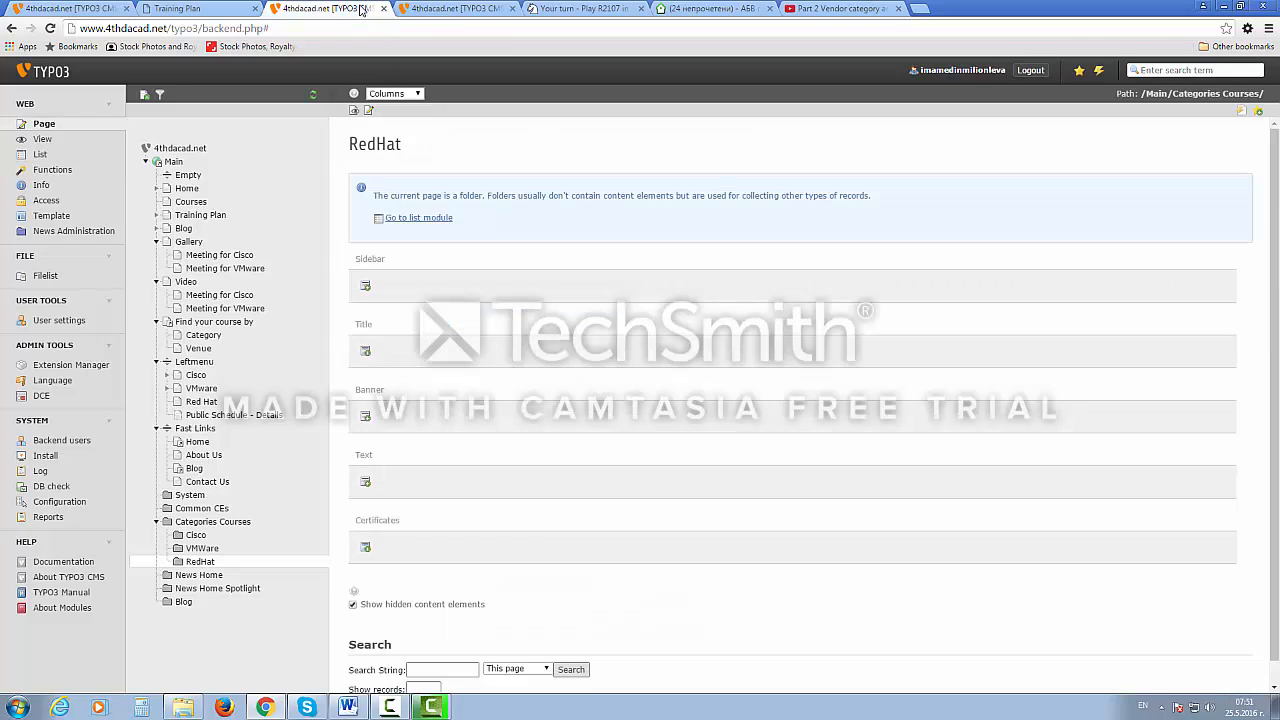
pyautogui.click(41, 155)
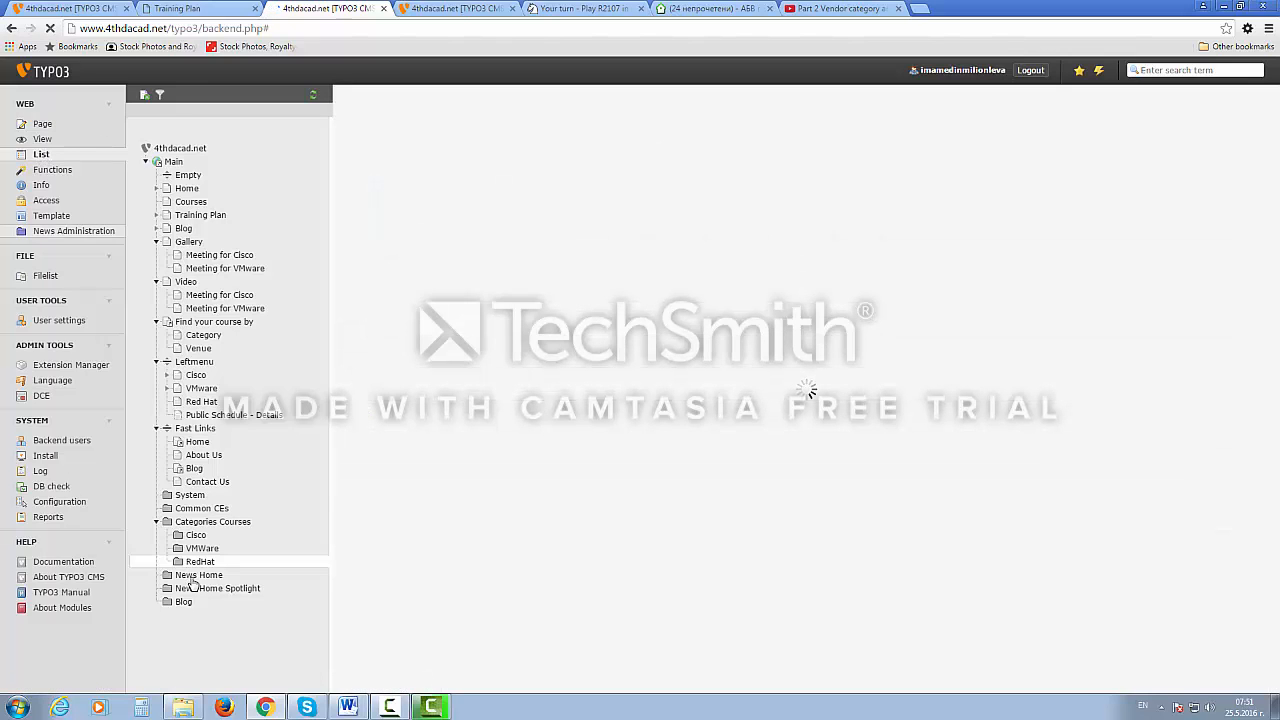
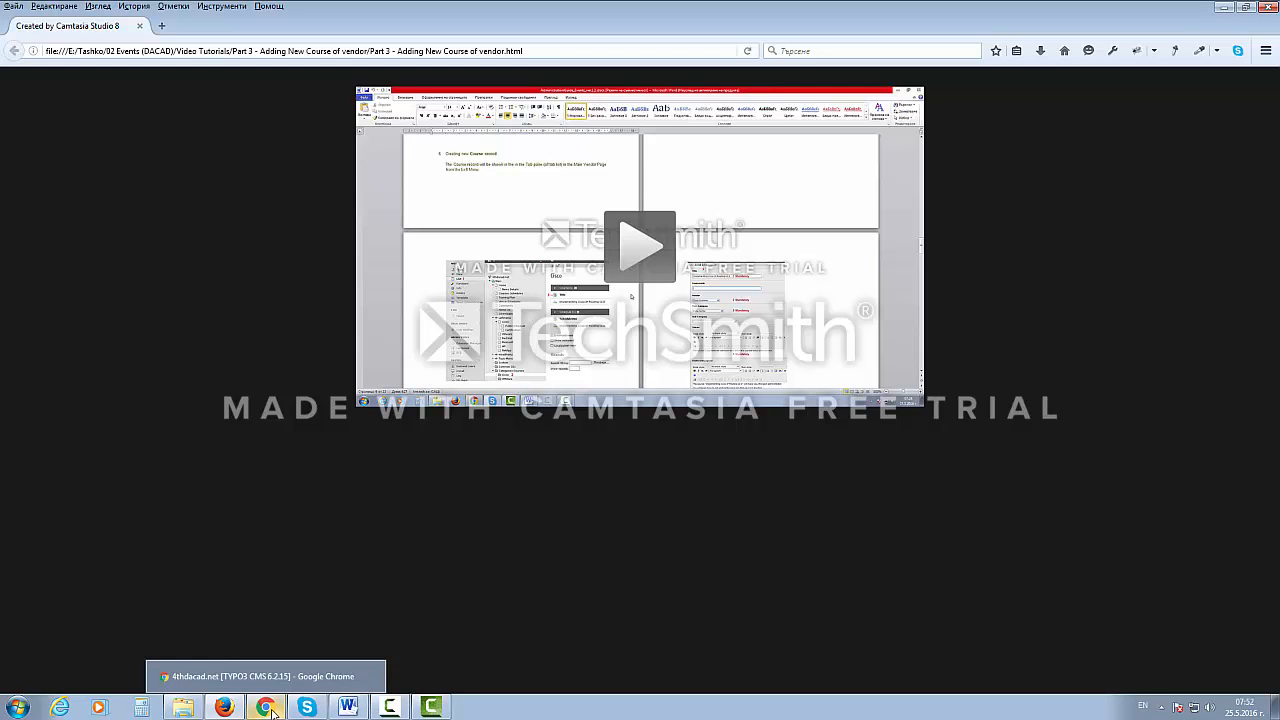
# Switch back to Chrome, reopen the RedHat folder's record list and copy the existing schedule's title, Red Hat Server 2000.
pyautogui.click(272, 711)
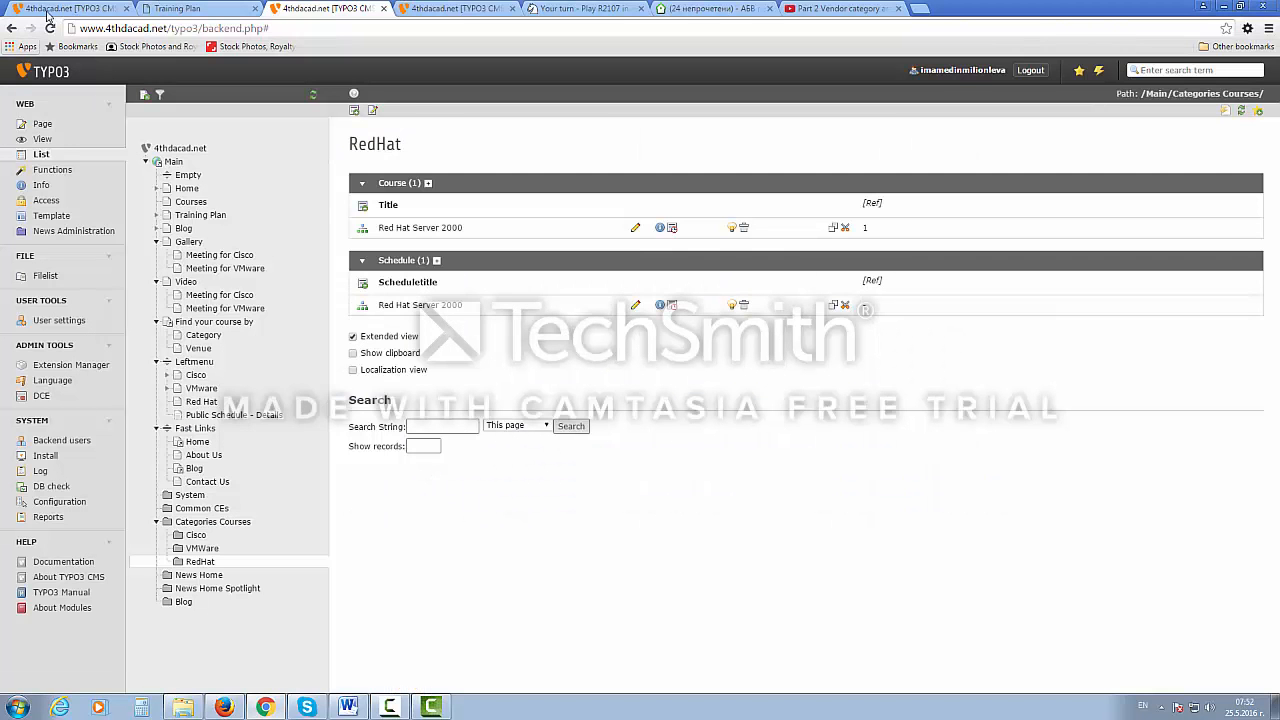
pyautogui.click(46, 14)
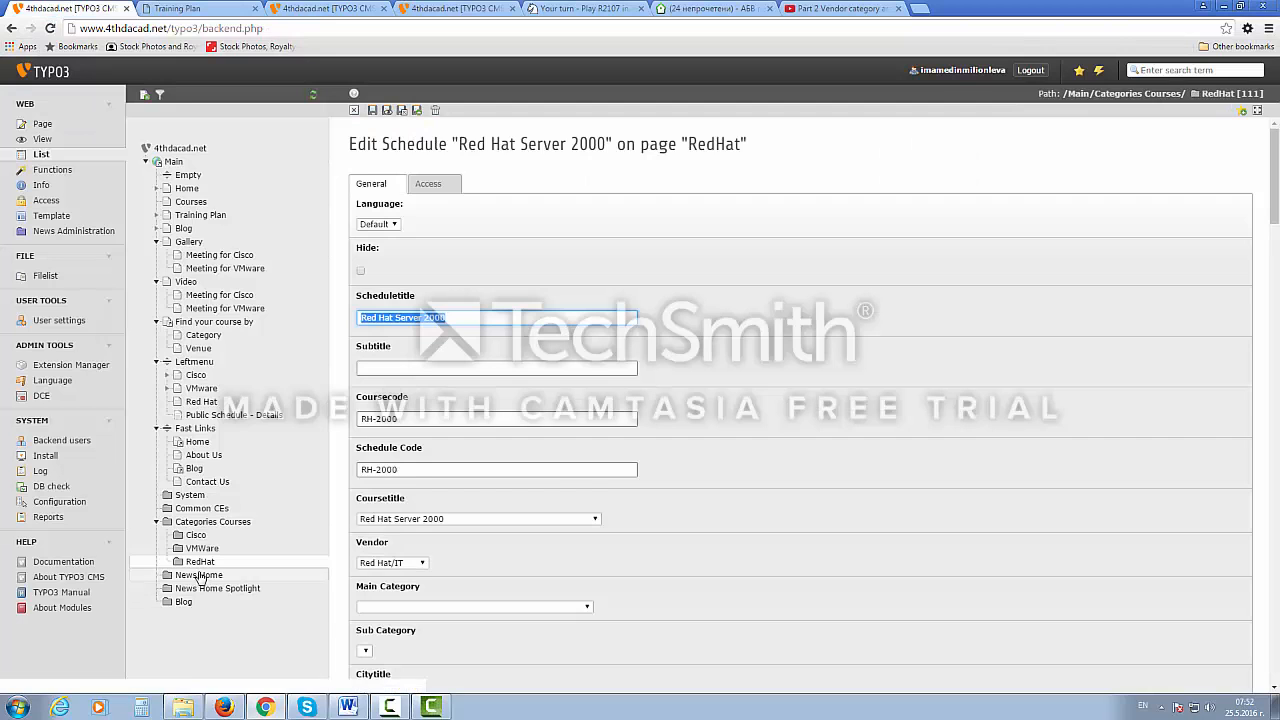
pyautogui.click(200, 563)
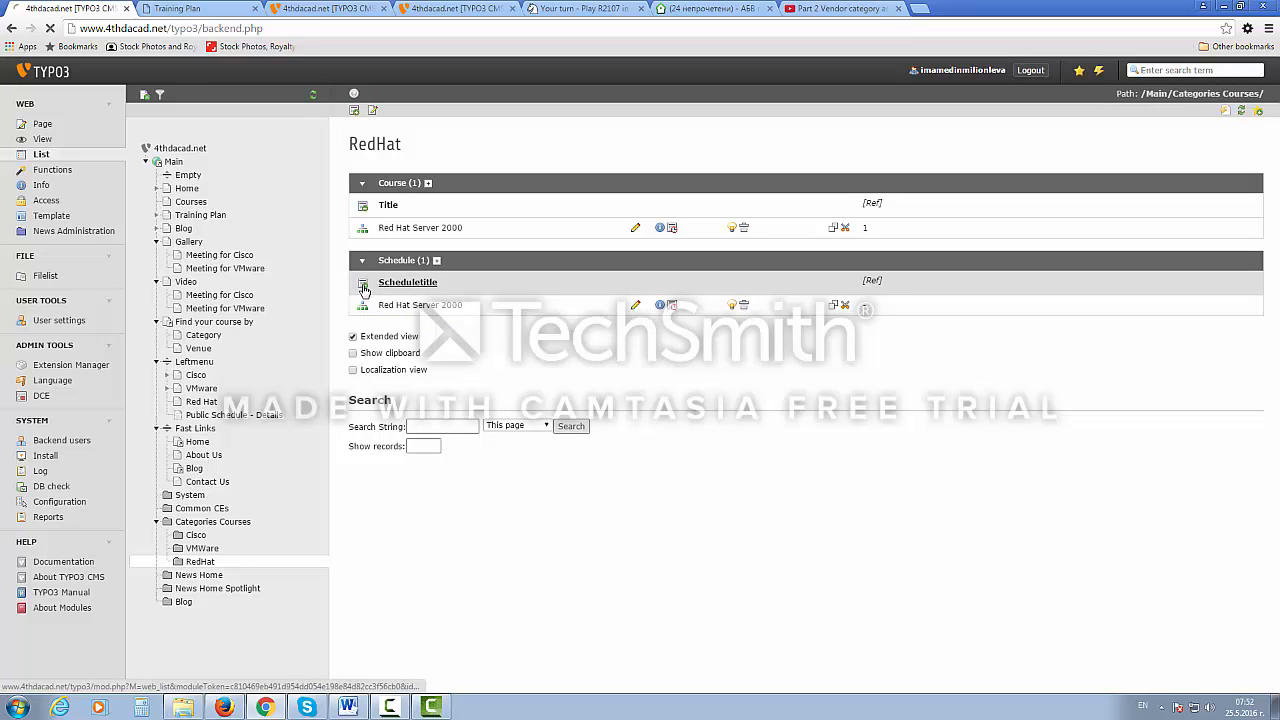
pyautogui.click(363, 288)
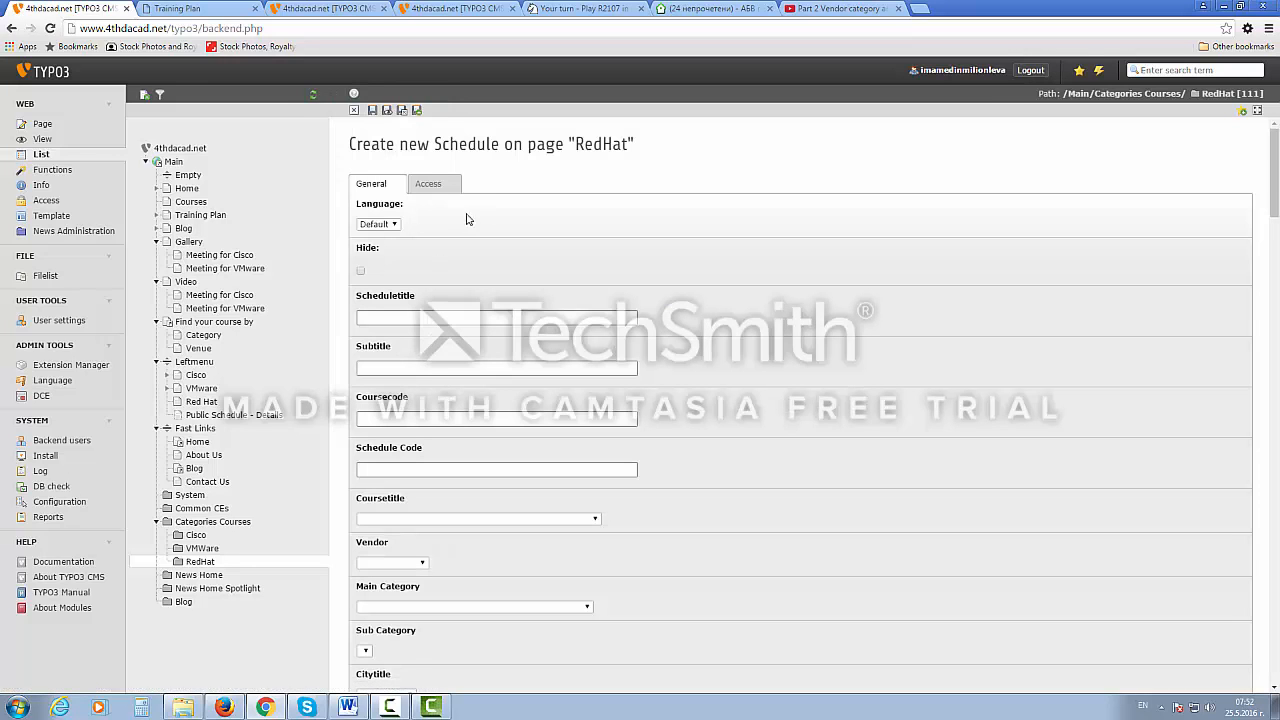
pyautogui.click(201, 562)
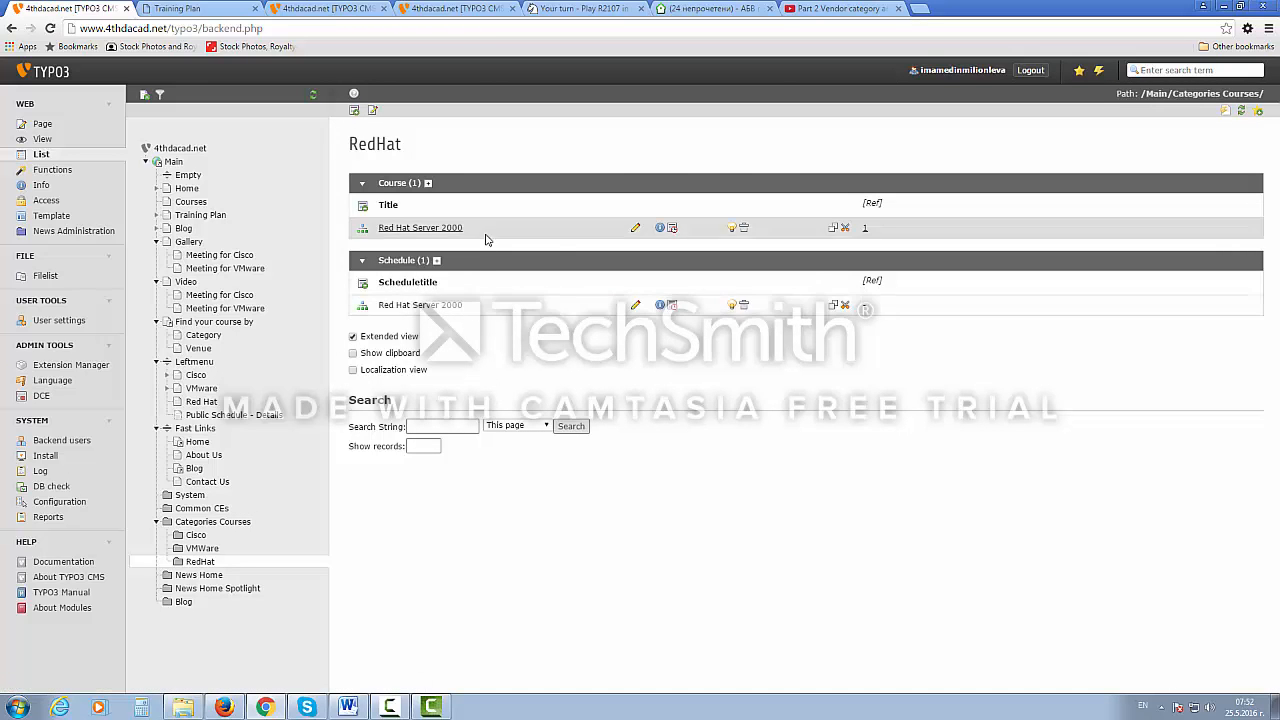
pyautogui.moveTo(478, 313); pyautogui.dragTo(383, 310)
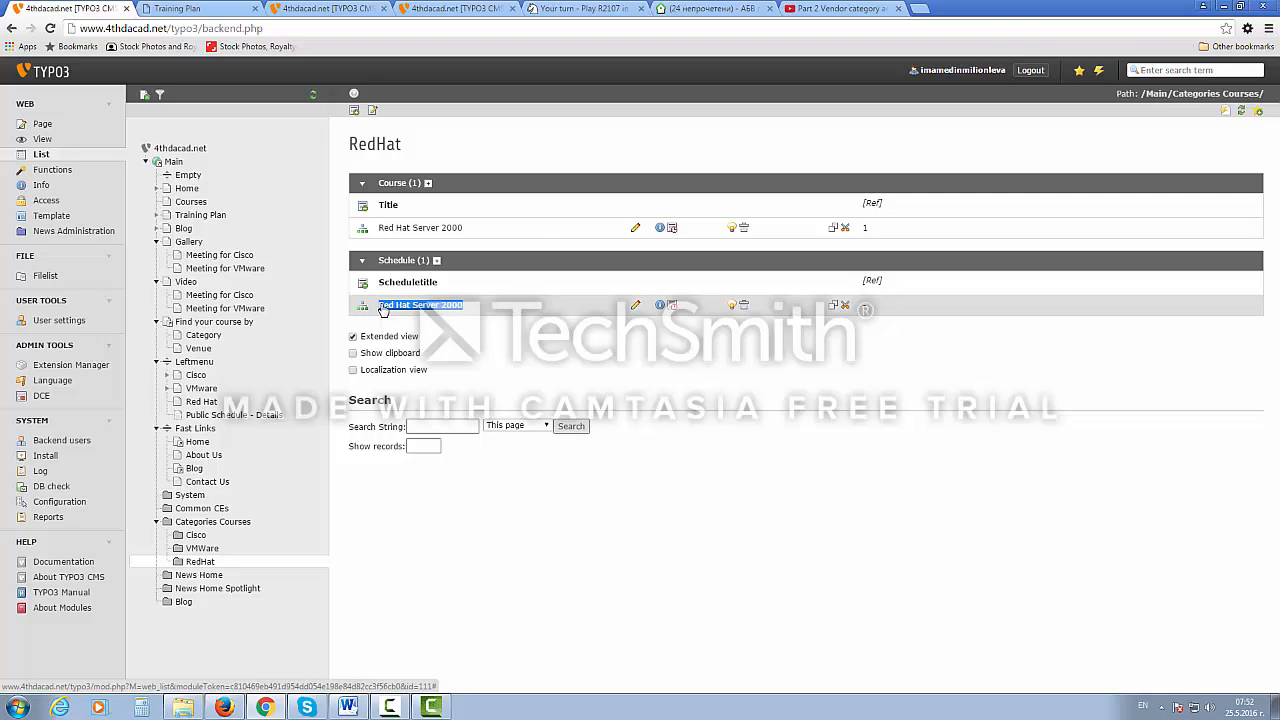
pyautogui.click(200, 564)
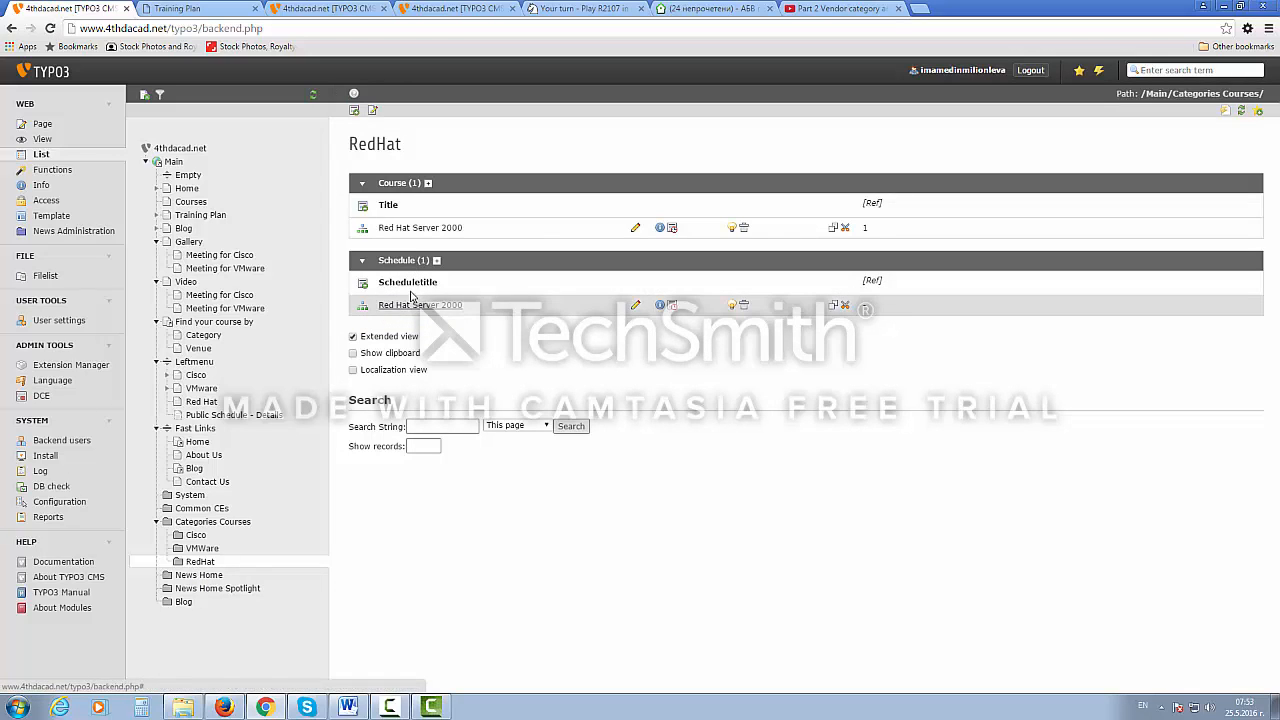
# Start a new Schedule record in the RedHat folder with the Scheduletitle Red Hat Server 2000.
pyautogui.click(363, 286)
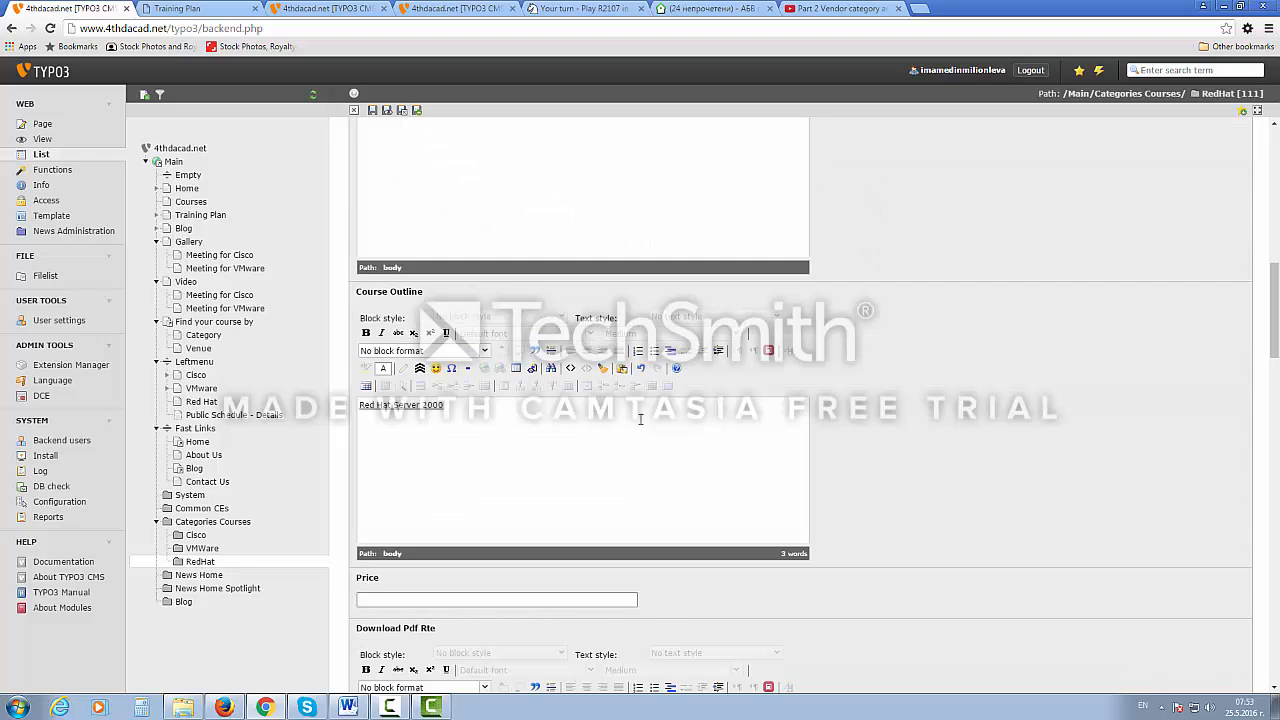
pyautogui.scroll(5, 840, 430)
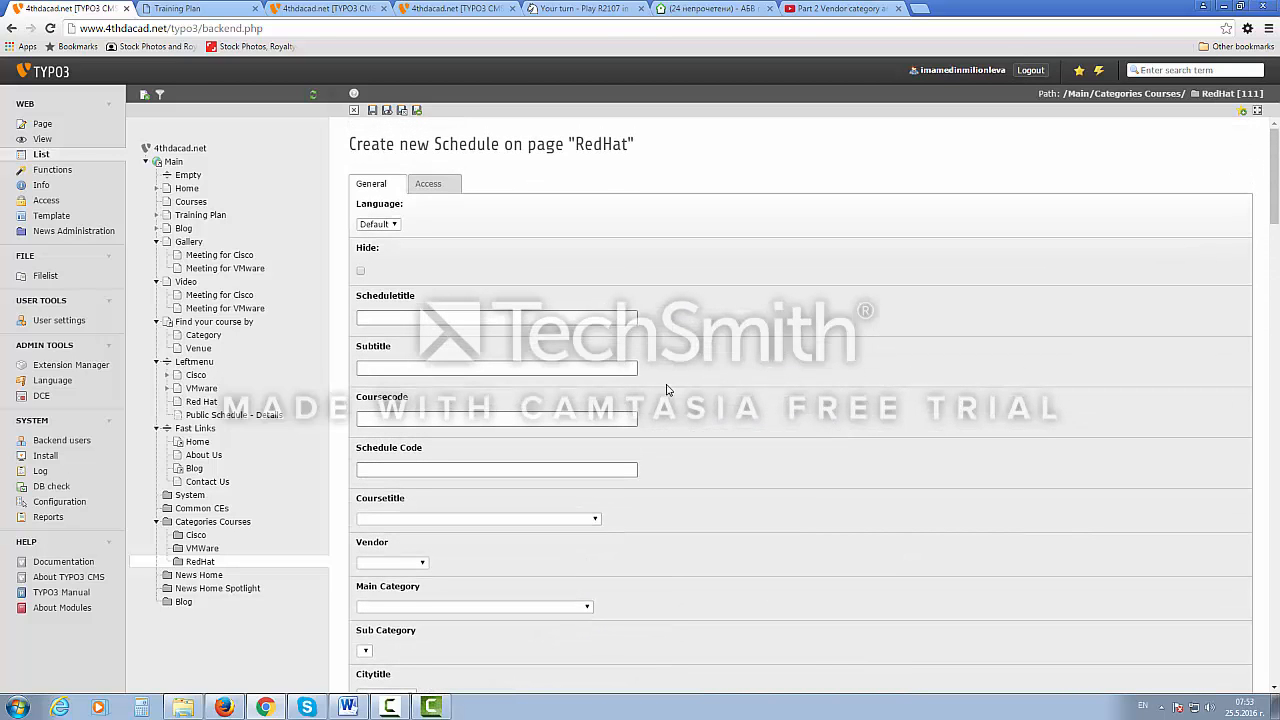
pyautogui.click(526, 321)
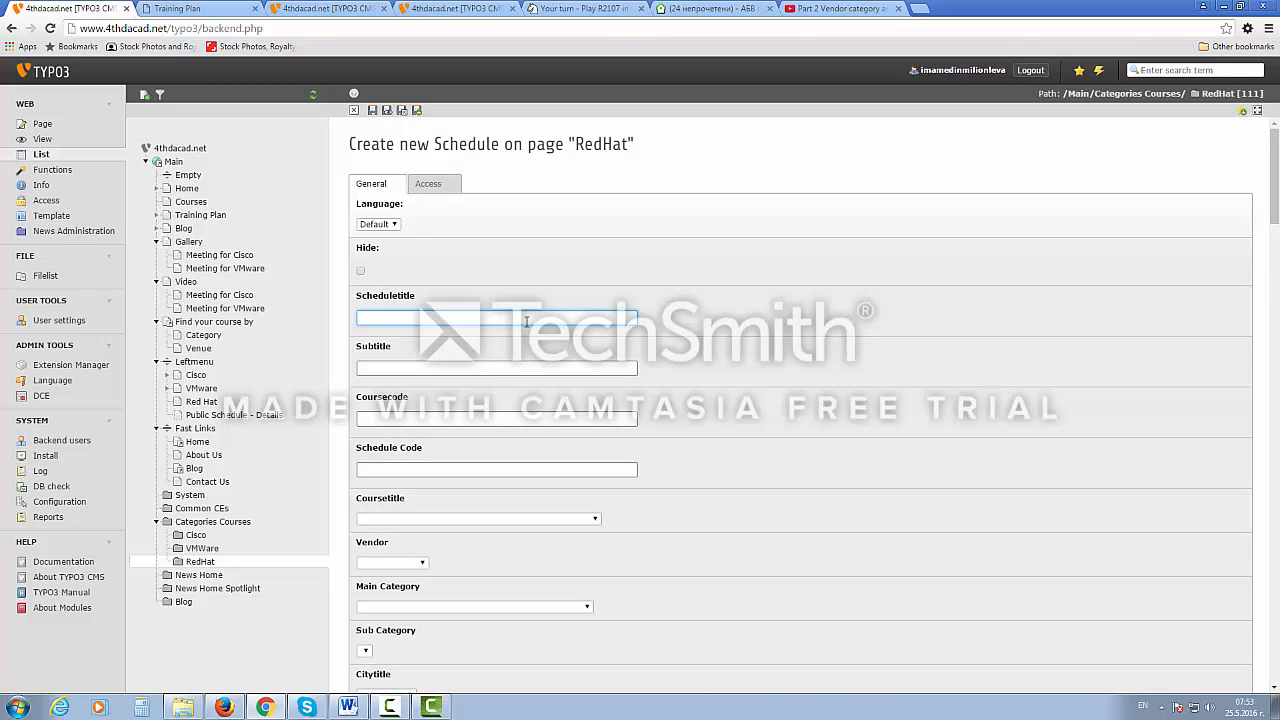
pyautogui.write('Red Hat Server 2000')
pyautogui.click(409, 418)
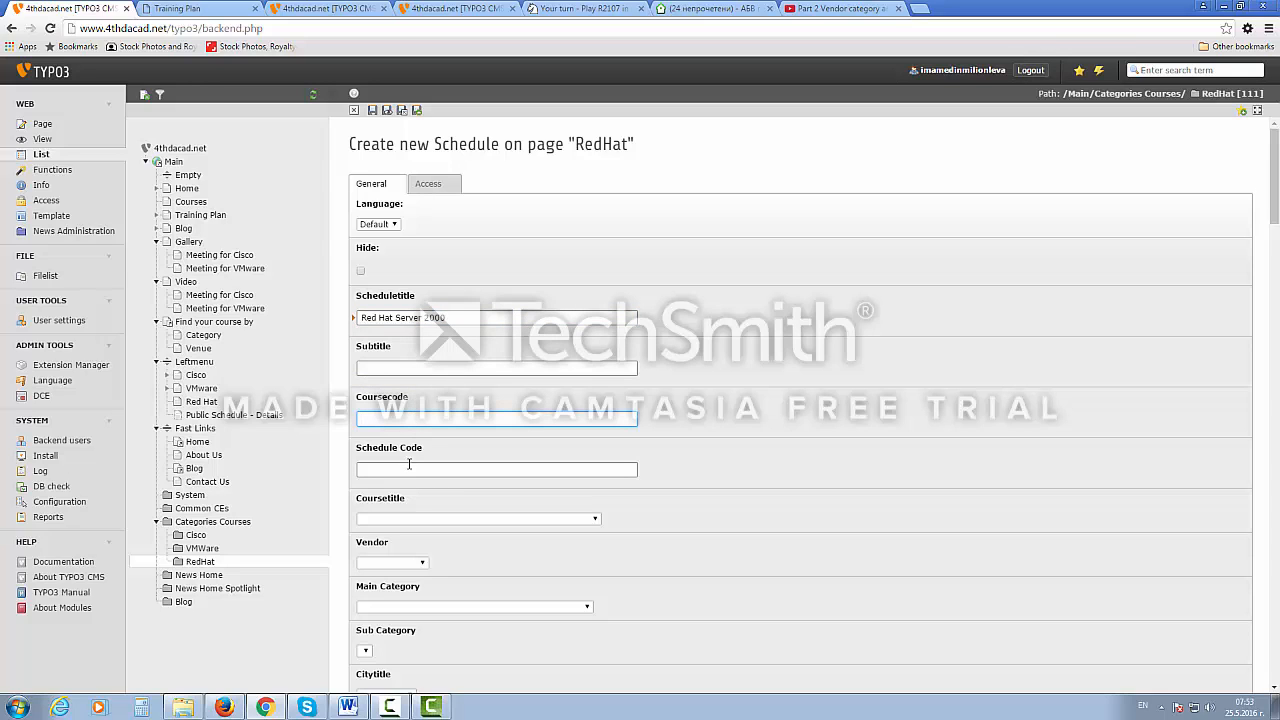
# Look up the Red Hat Server 2000 course code in the website's Training Plan and check the existing RedHat records.
pyautogui.click(200, 12)
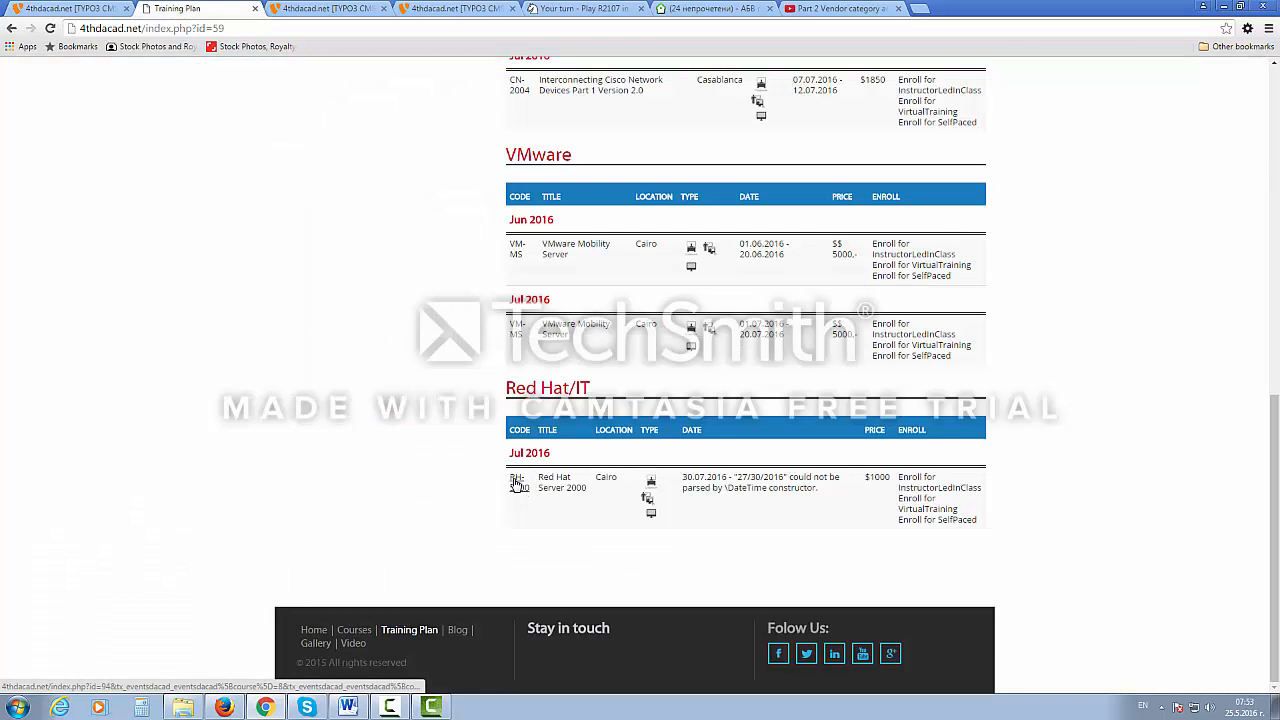
pyautogui.click(330, 9)
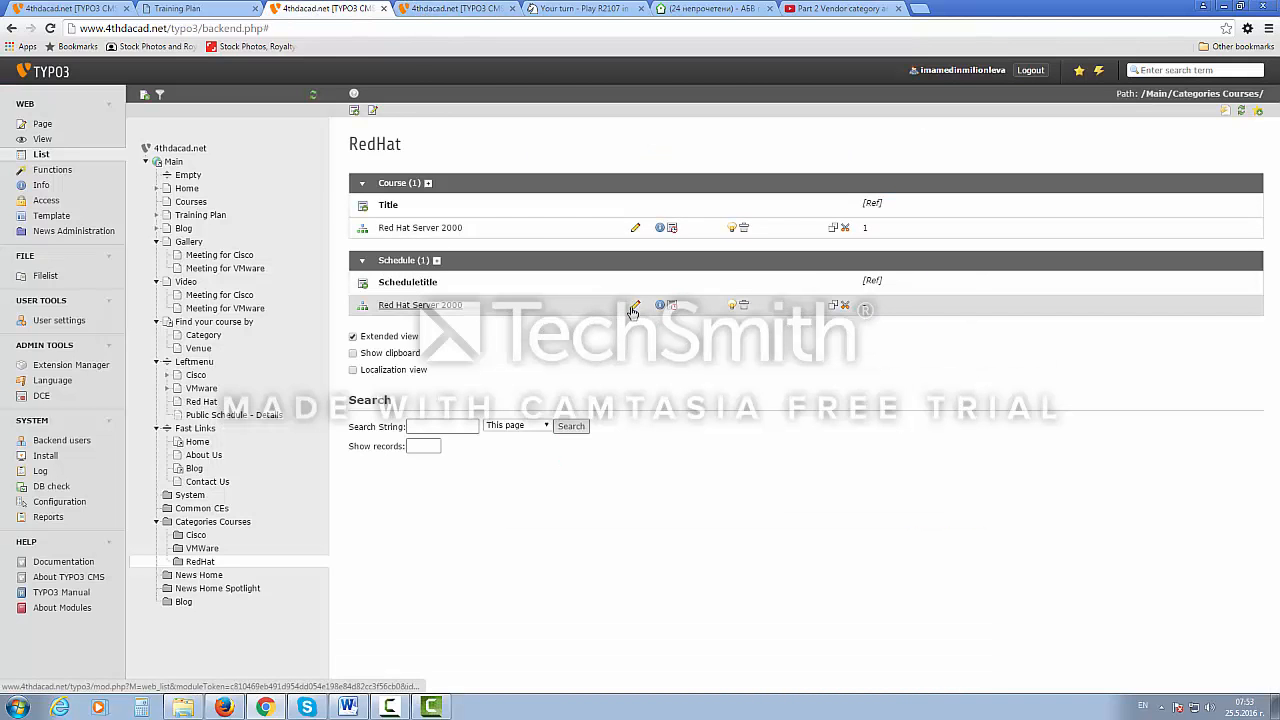
pyautogui.click(431, 707)
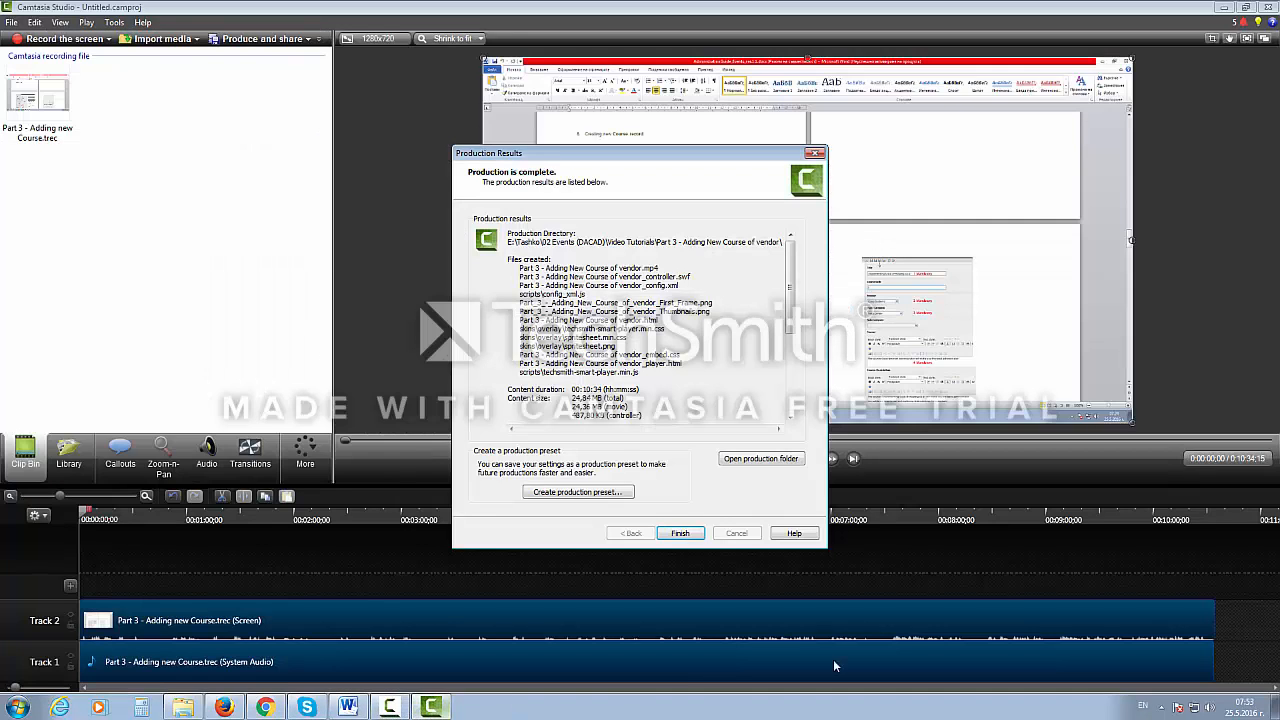
pyautogui.click(392, 706)
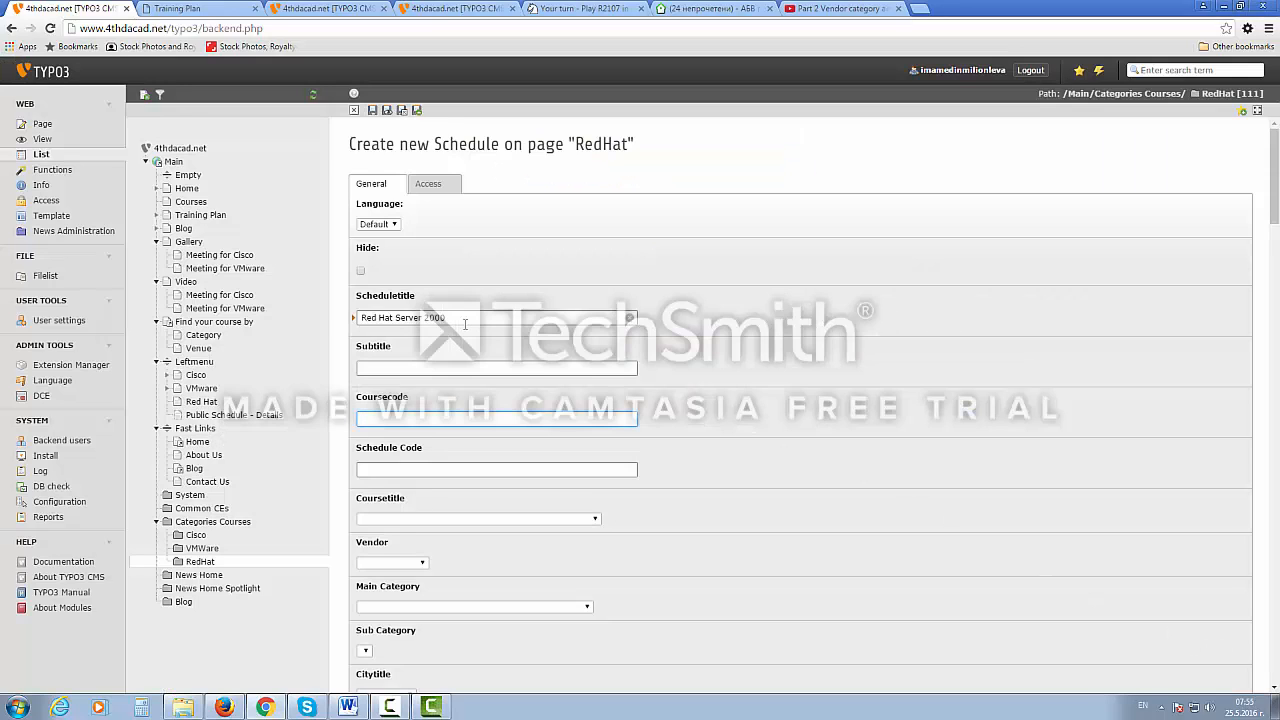
# Go through the new schedule's Scheduletitle, Subtitle, Coursecode and Schedule Code fields, then view the fields down to Datestart.
pyautogui.click(472, 317)
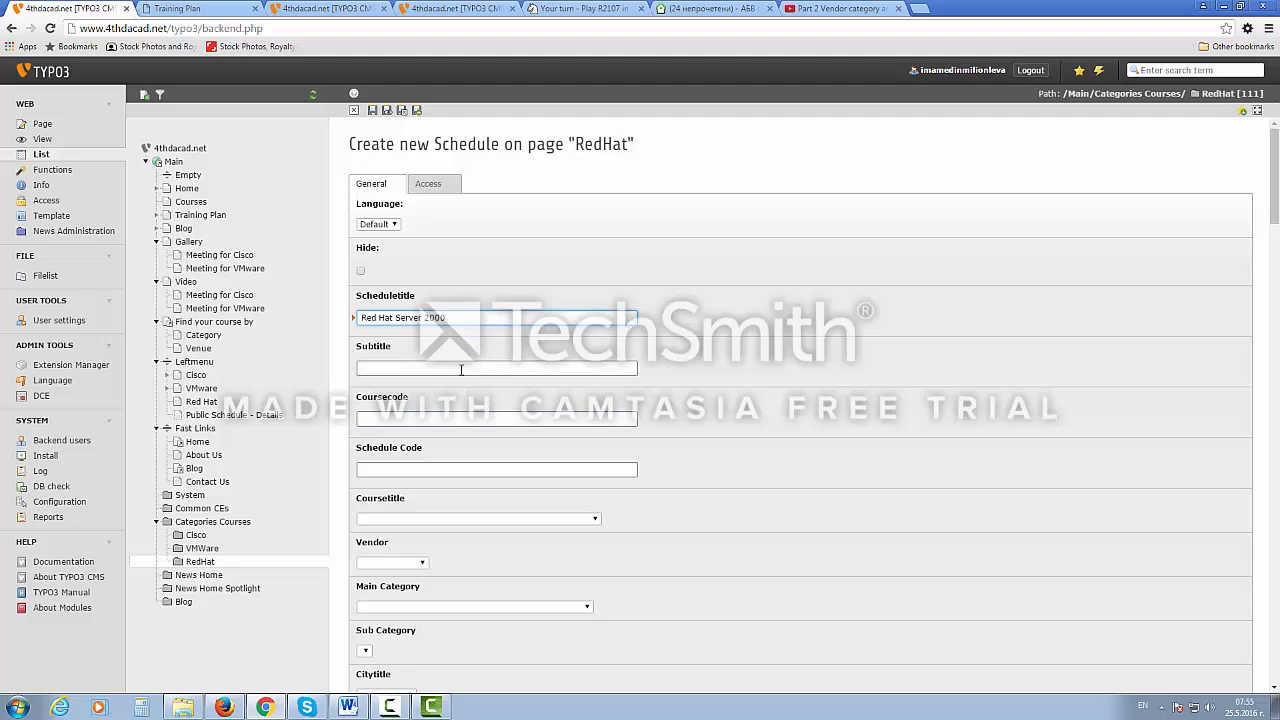
pyautogui.click(461, 369)
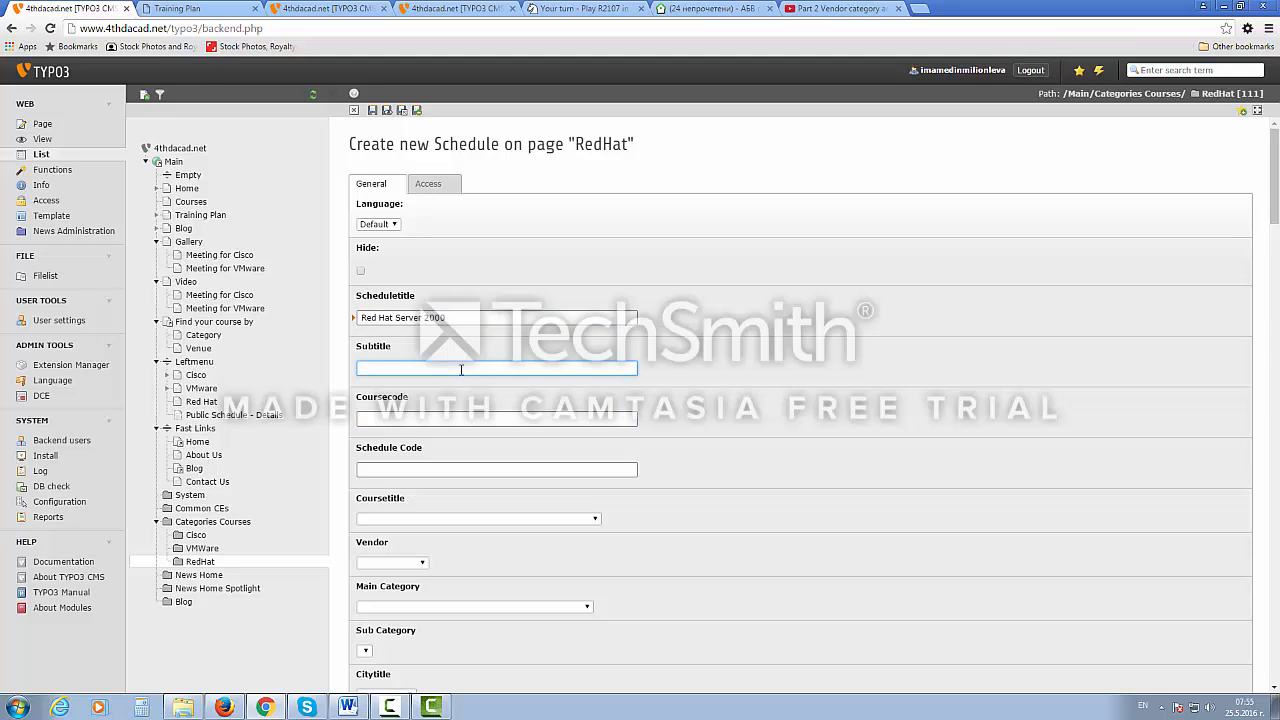
pyautogui.click(456, 420)
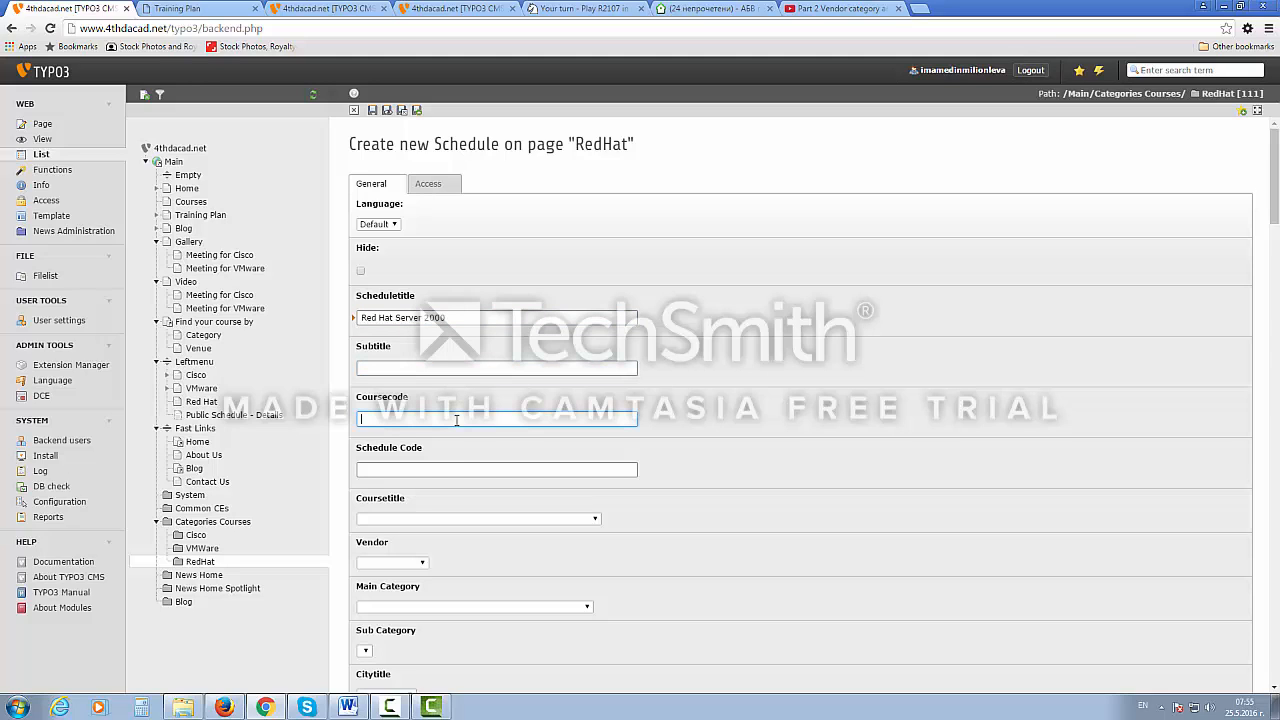
pyautogui.click(445, 469)
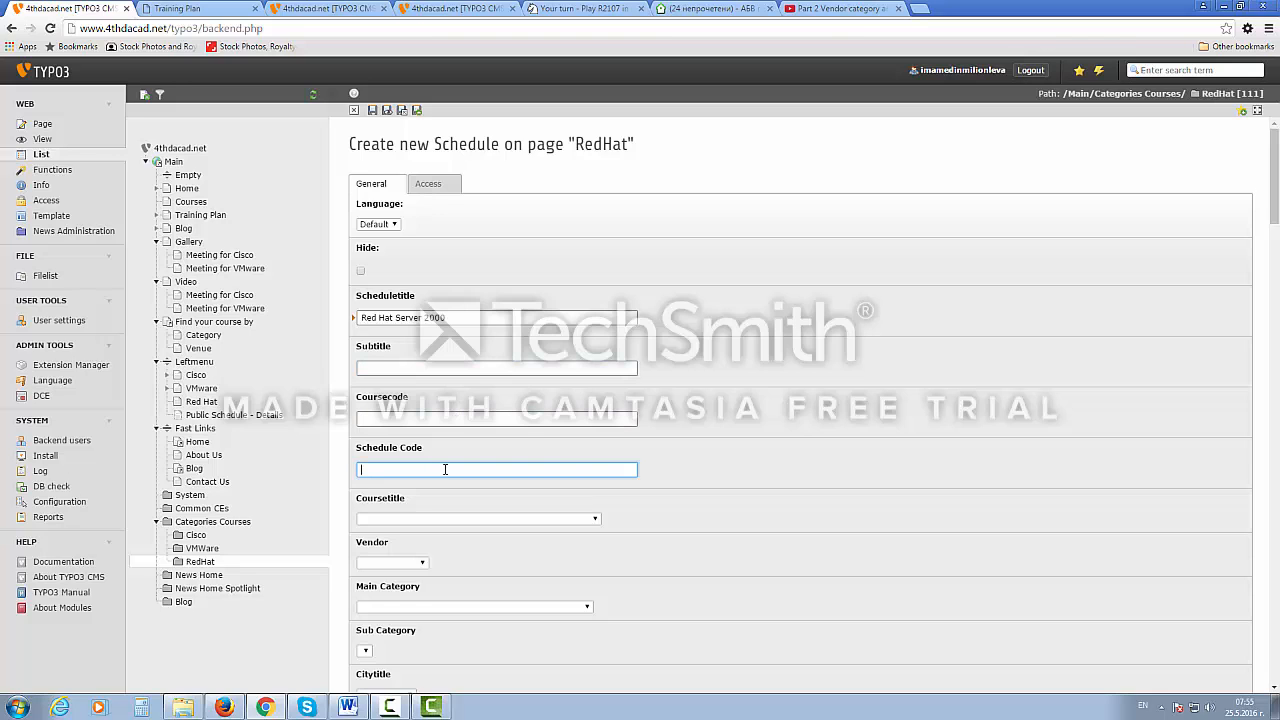
pyautogui.scroll(-1, 445, 469)
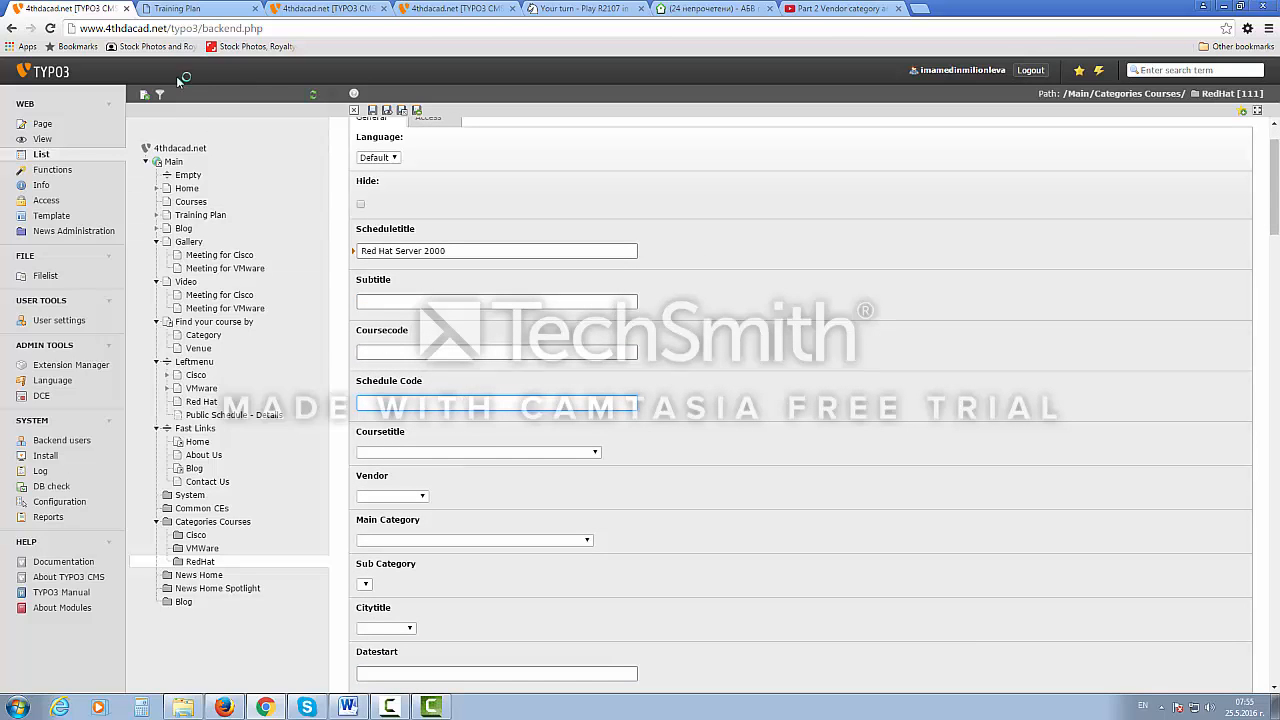
# Look up the Red Hat Server 2000 course code in the Training Plan and the RedHat course record, then return to the new schedule.
pyautogui.click(187, 10)
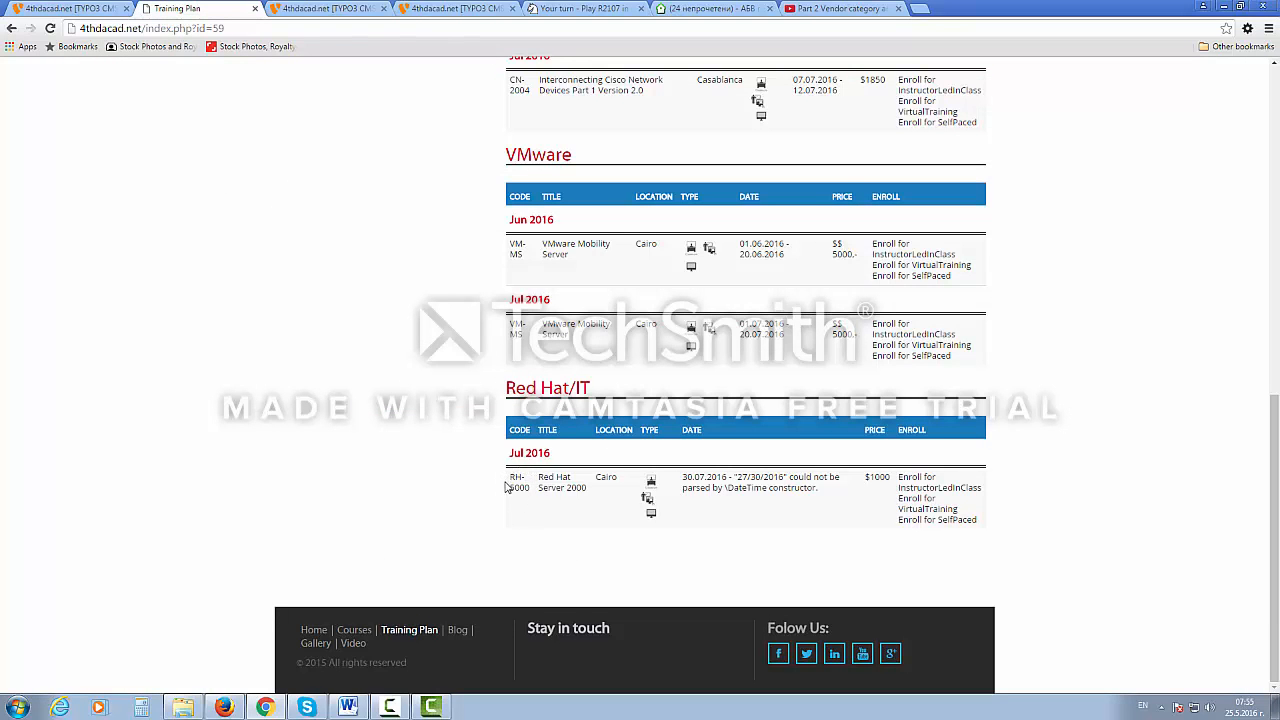
pyautogui.click(337, 9)
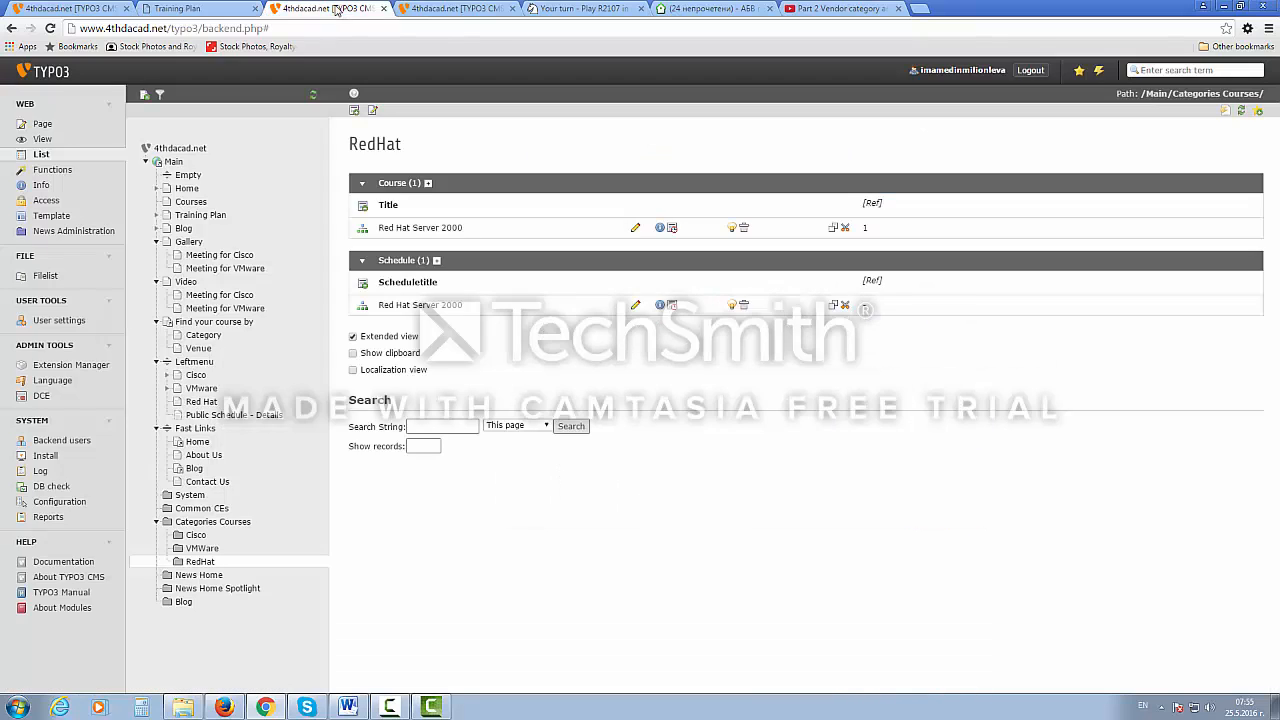
pyautogui.click(635, 229)
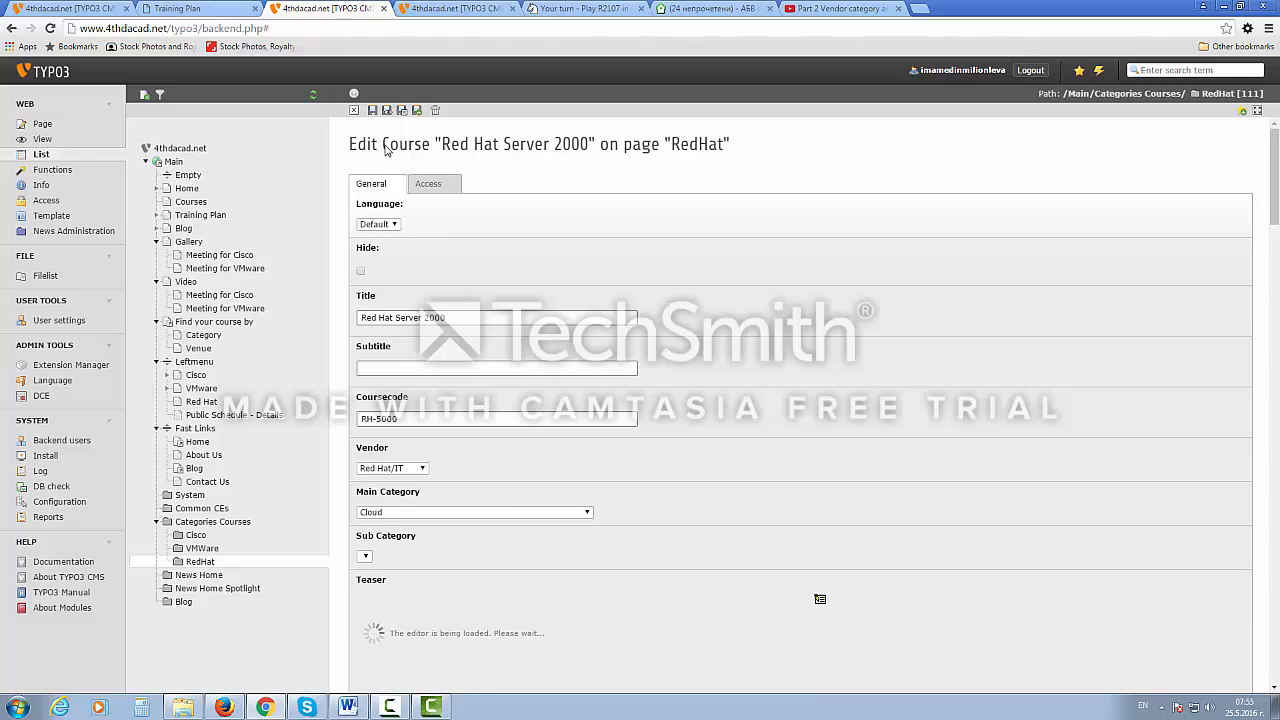
pyautogui.moveTo(382, 143); pyautogui.dragTo(729, 142)
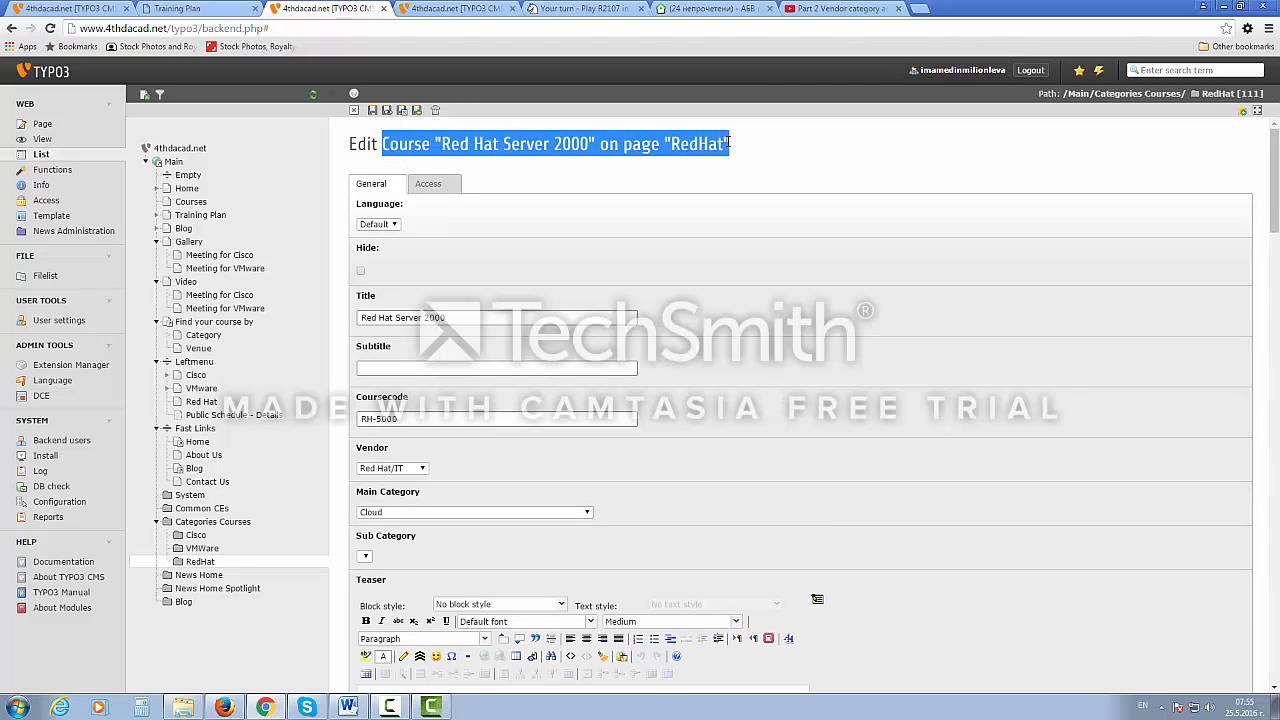
pyautogui.click(415, 420)
pyautogui.moveTo(401, 422); pyautogui.dragTo(356, 420)
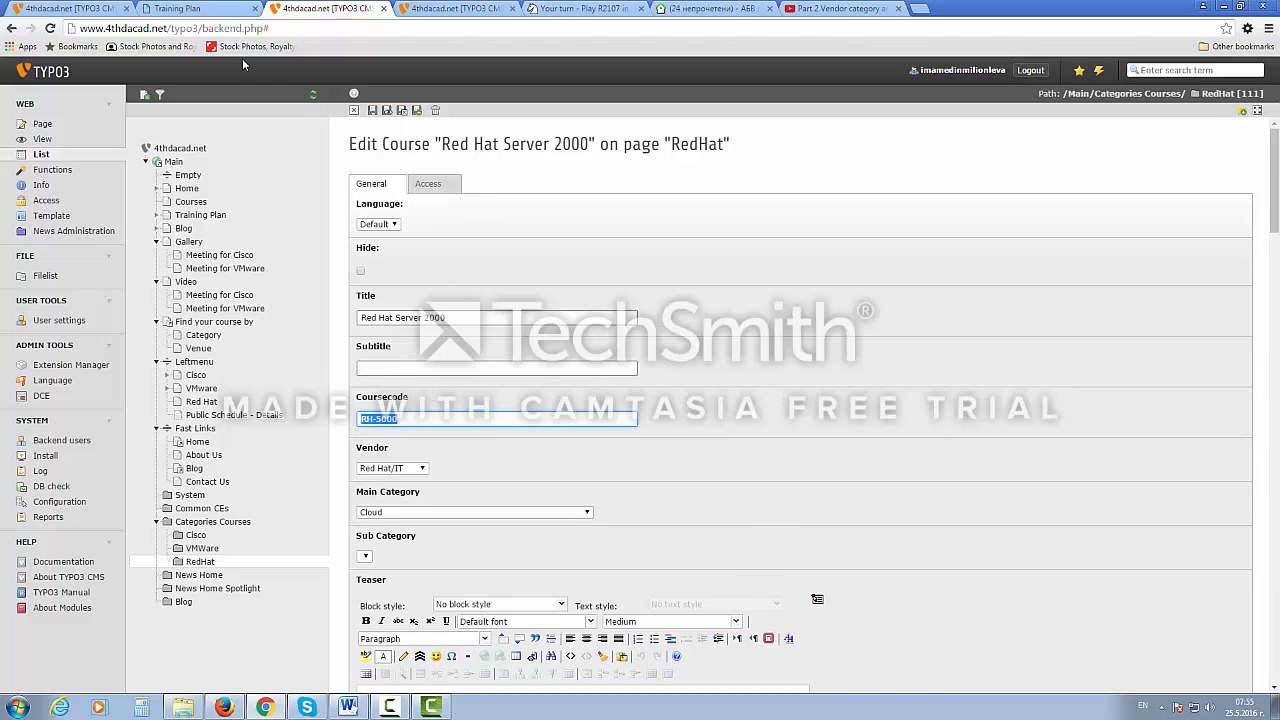
pyautogui.click(55, 12)
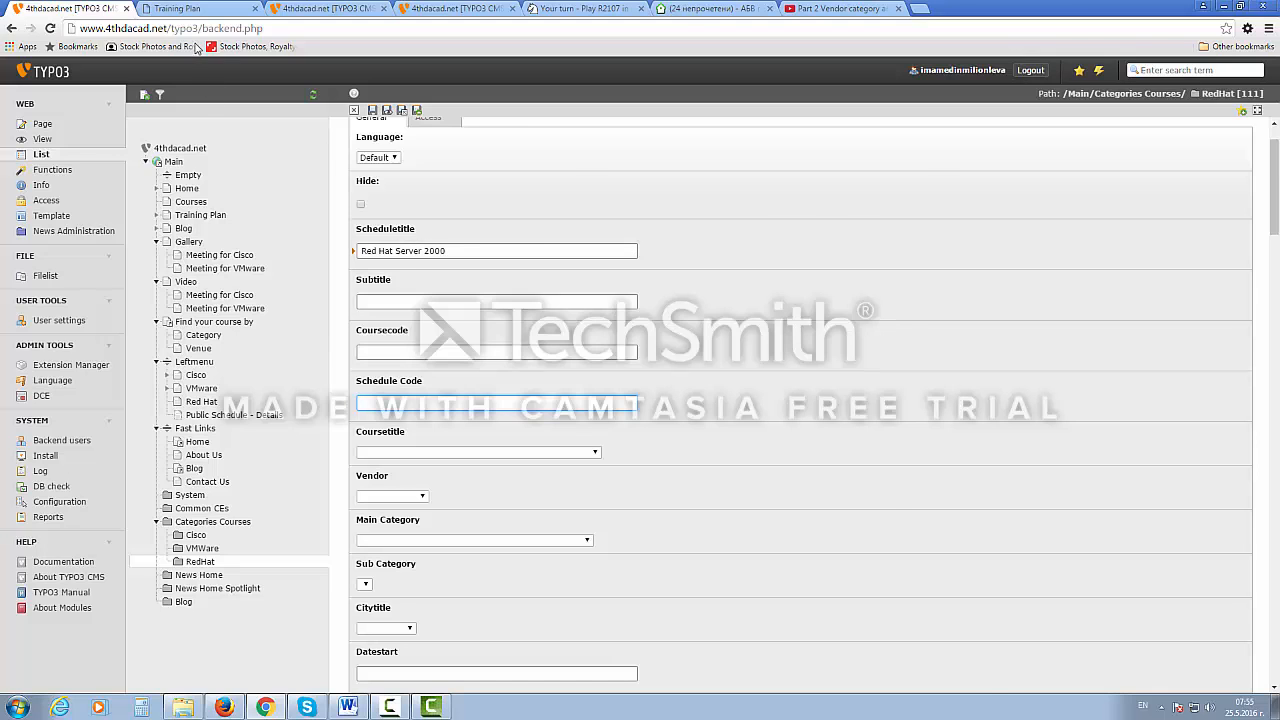
pyautogui.click(211, 10)
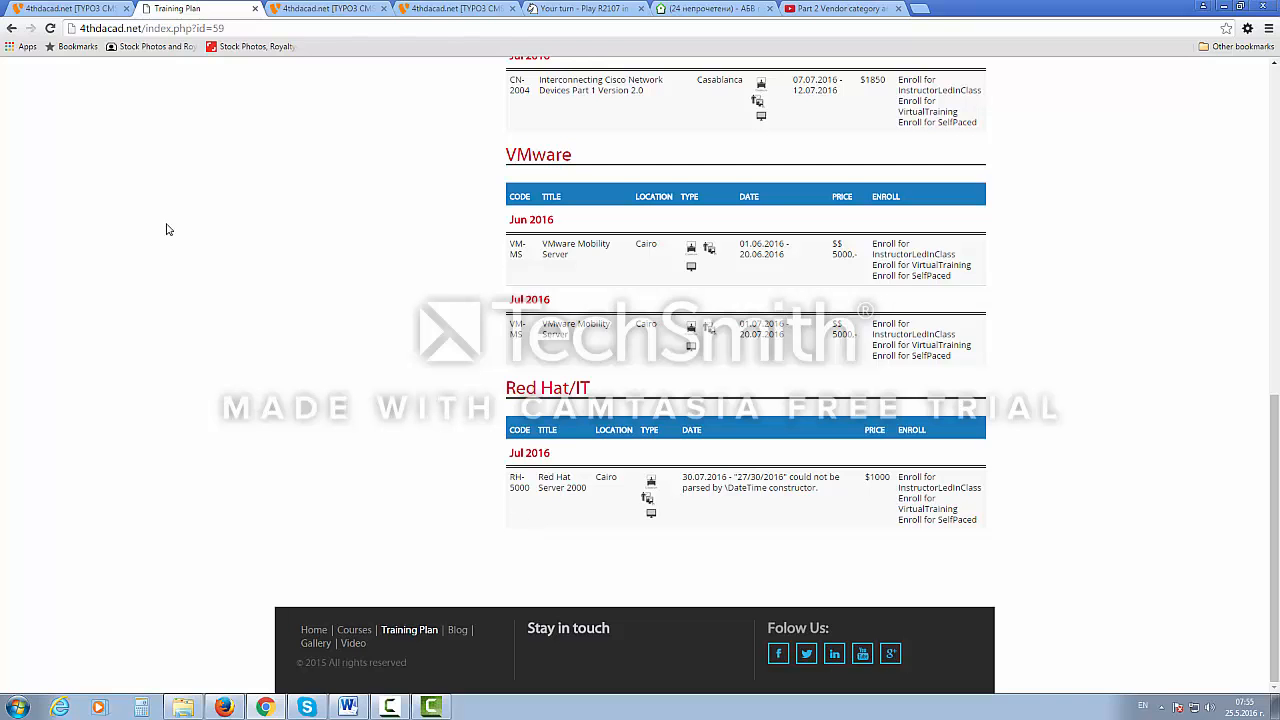
pyautogui.click(86, 11)
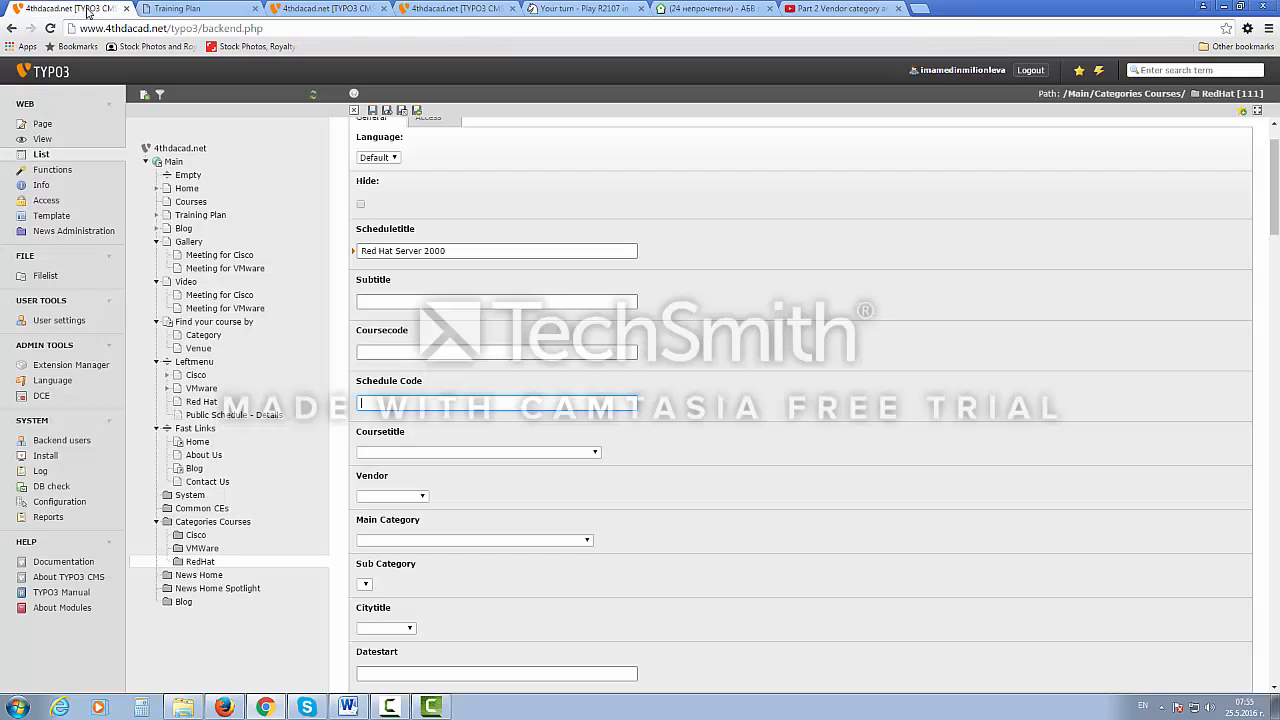
# Set the new schedule's Coursetitle to Red Hat Server 2000 and its Vendor to Red Hat/IT.
pyautogui.click(402, 452)
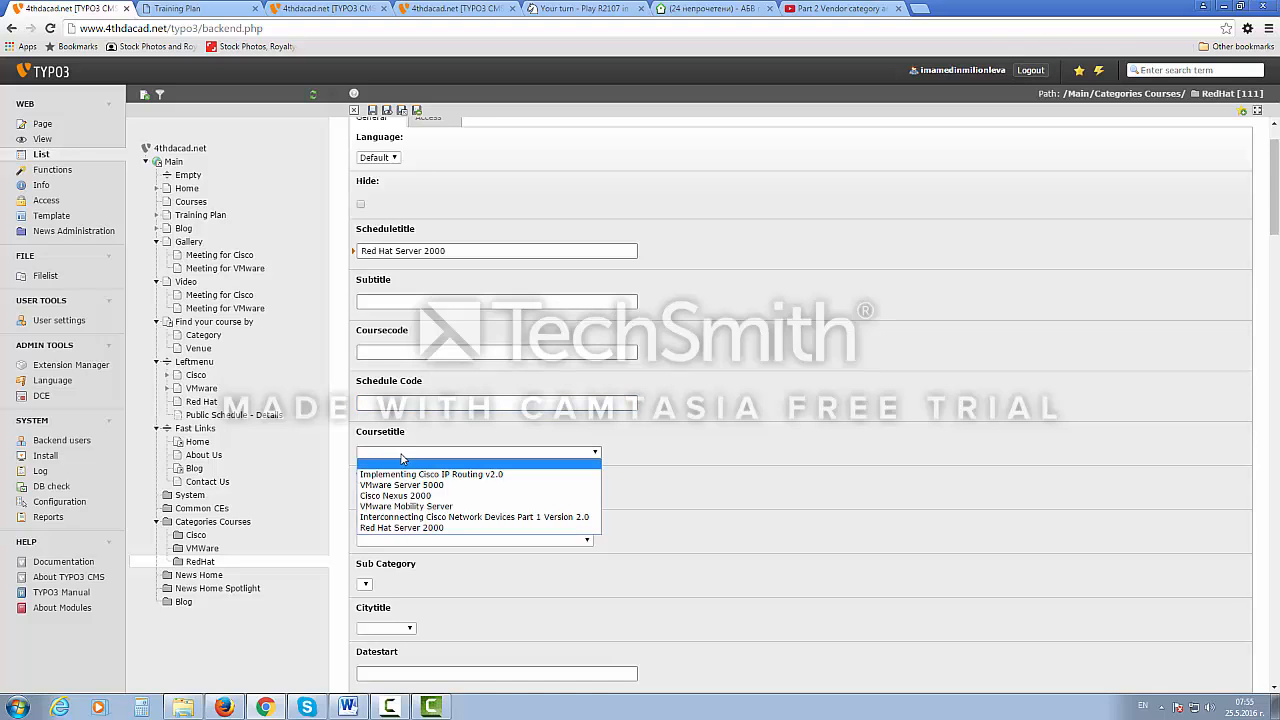
pyautogui.click(402, 530)
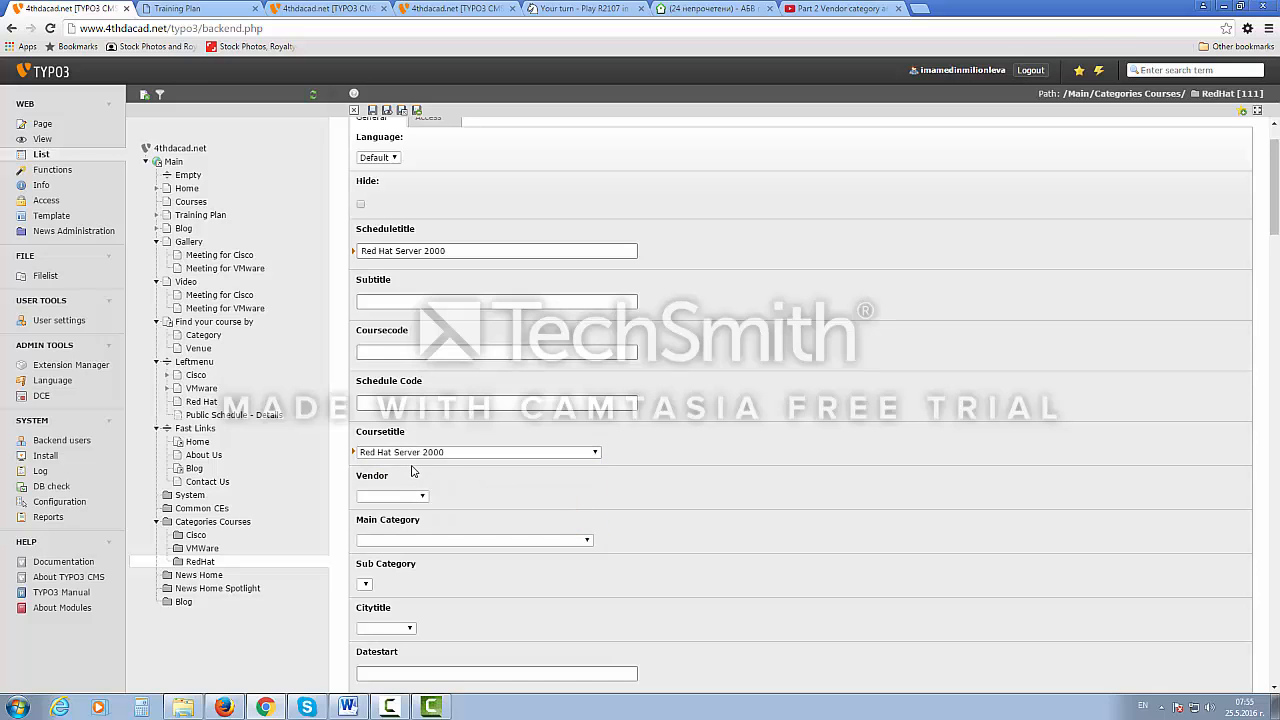
pyautogui.scroll(-1, 431, 509)
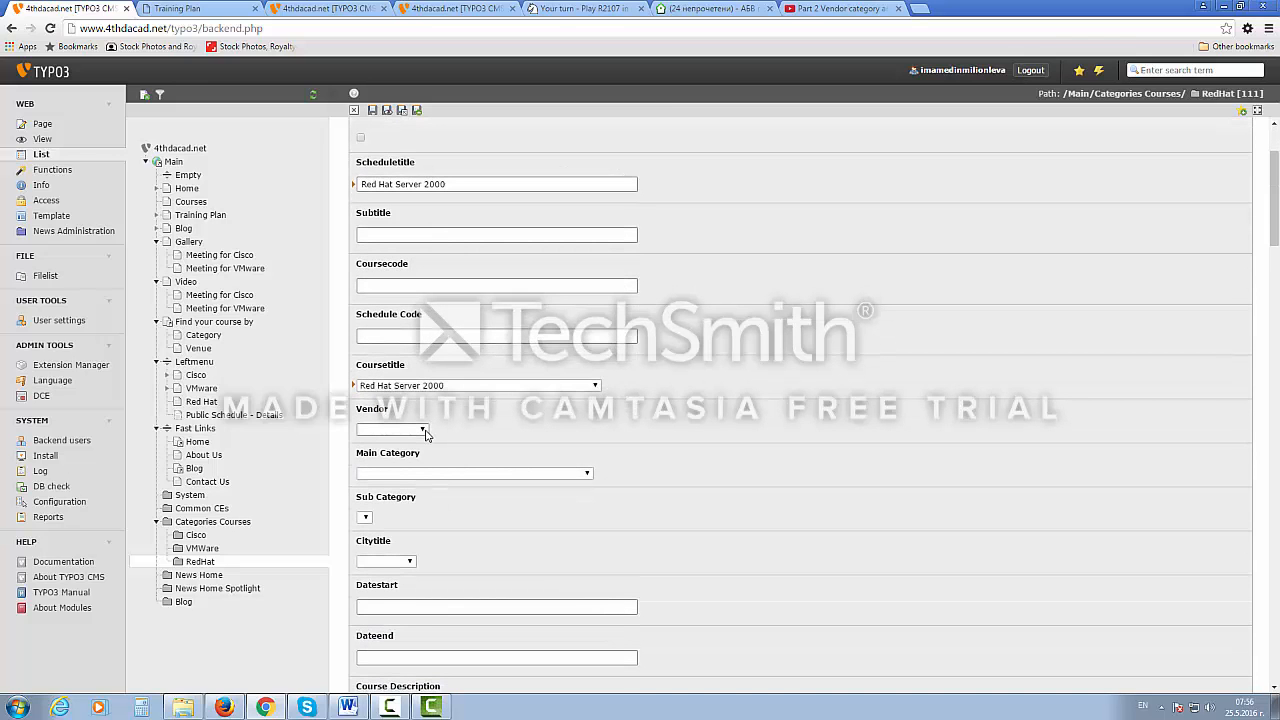
pyautogui.click(423, 430)
pyautogui.click(392, 484)
# Set the schedule's Main Category to Data Center and its Citytitle to Sofia.
pyautogui.click(419, 474)
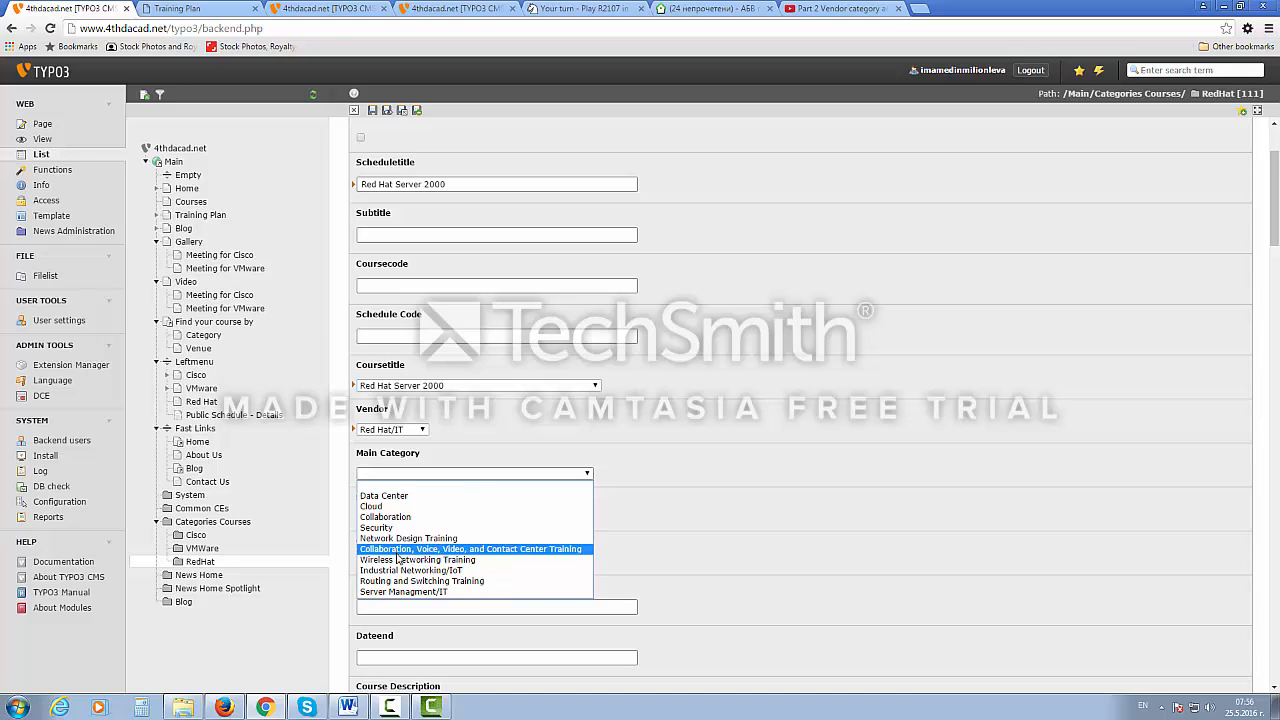
pyautogui.click(384, 496)
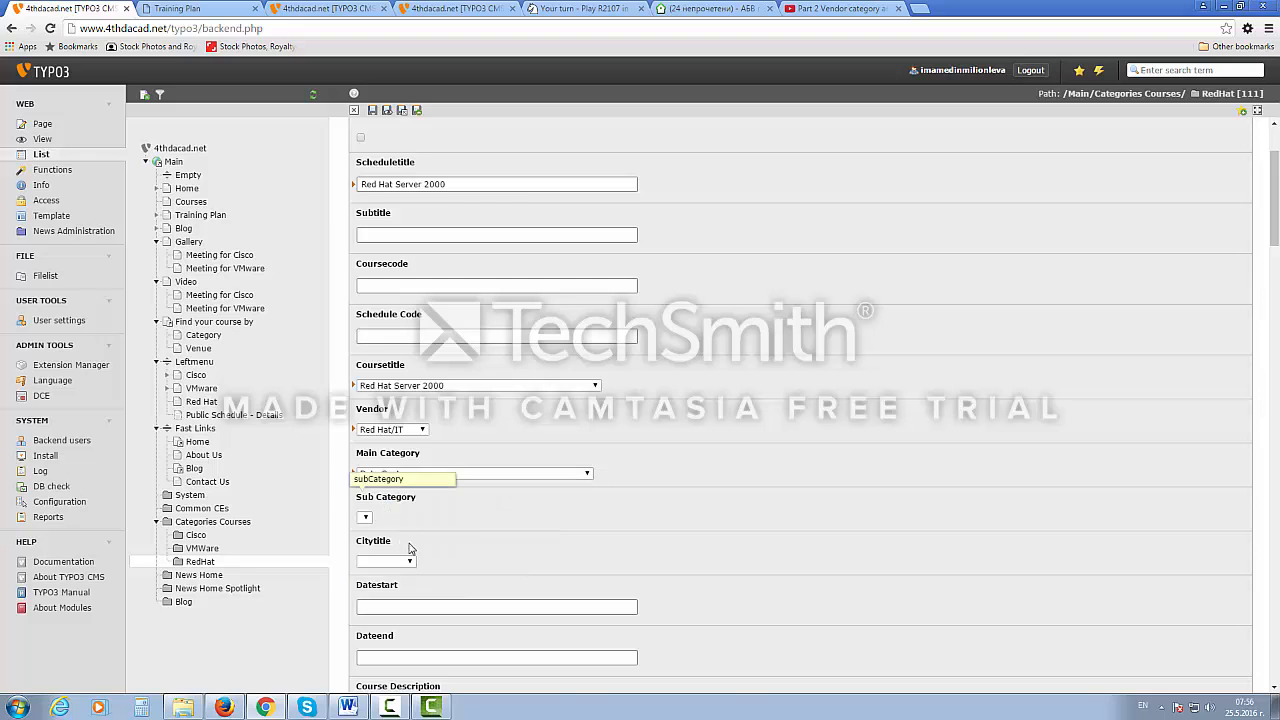
pyautogui.scroll(-1, 507, 543)
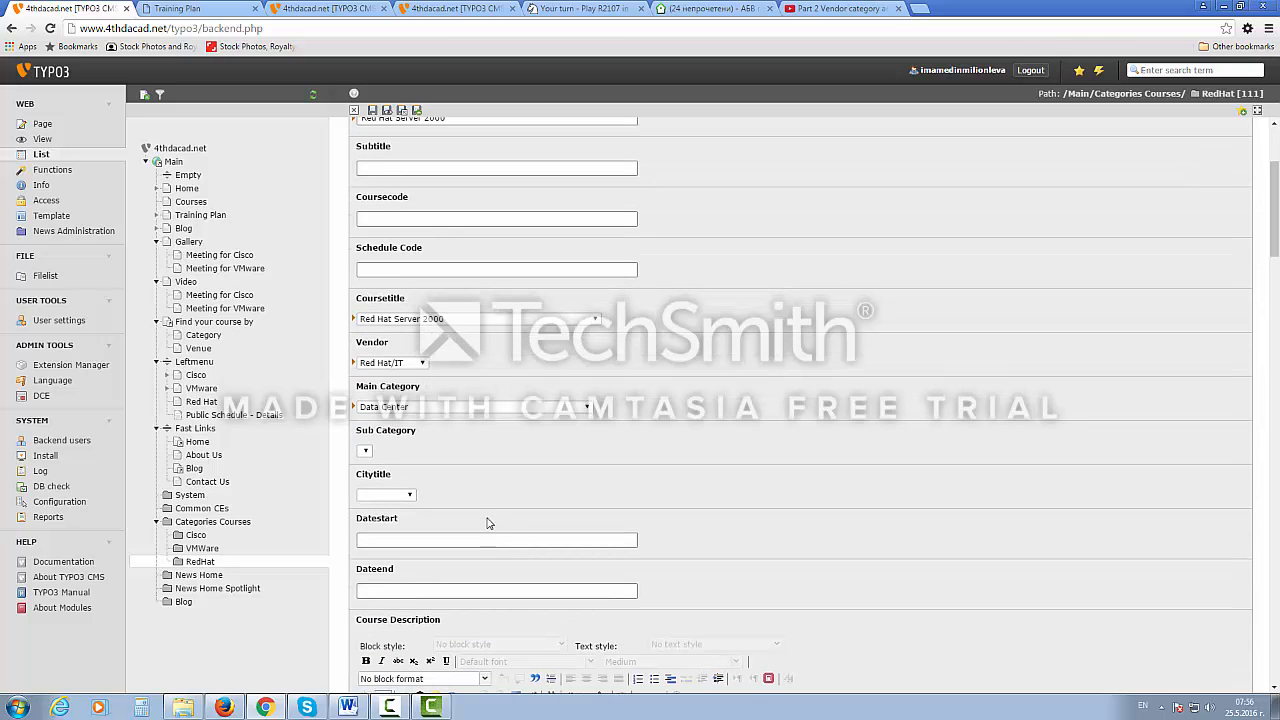
pyautogui.click(409, 495)
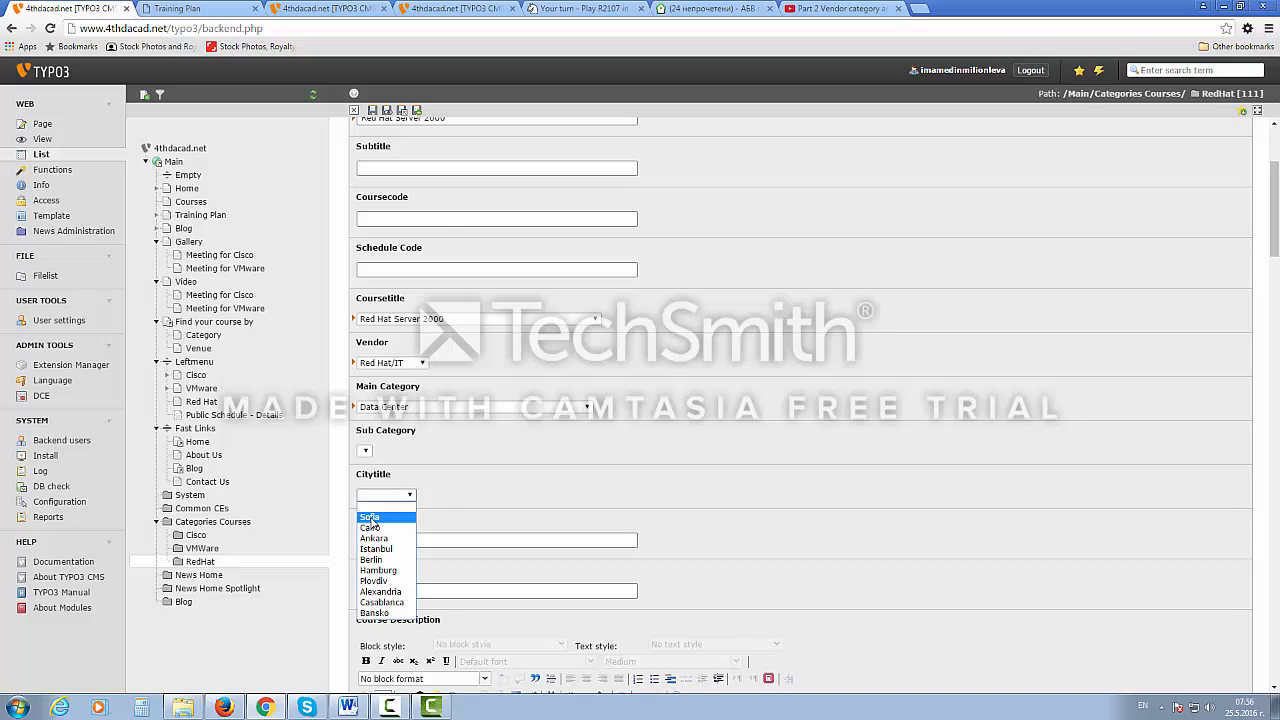
pyautogui.click(372, 516)
# Set the schedule's Datestart to 07/20/2017 and its Dateend to 07/30/2017.
pyautogui.scroll(-1, 460, 520)
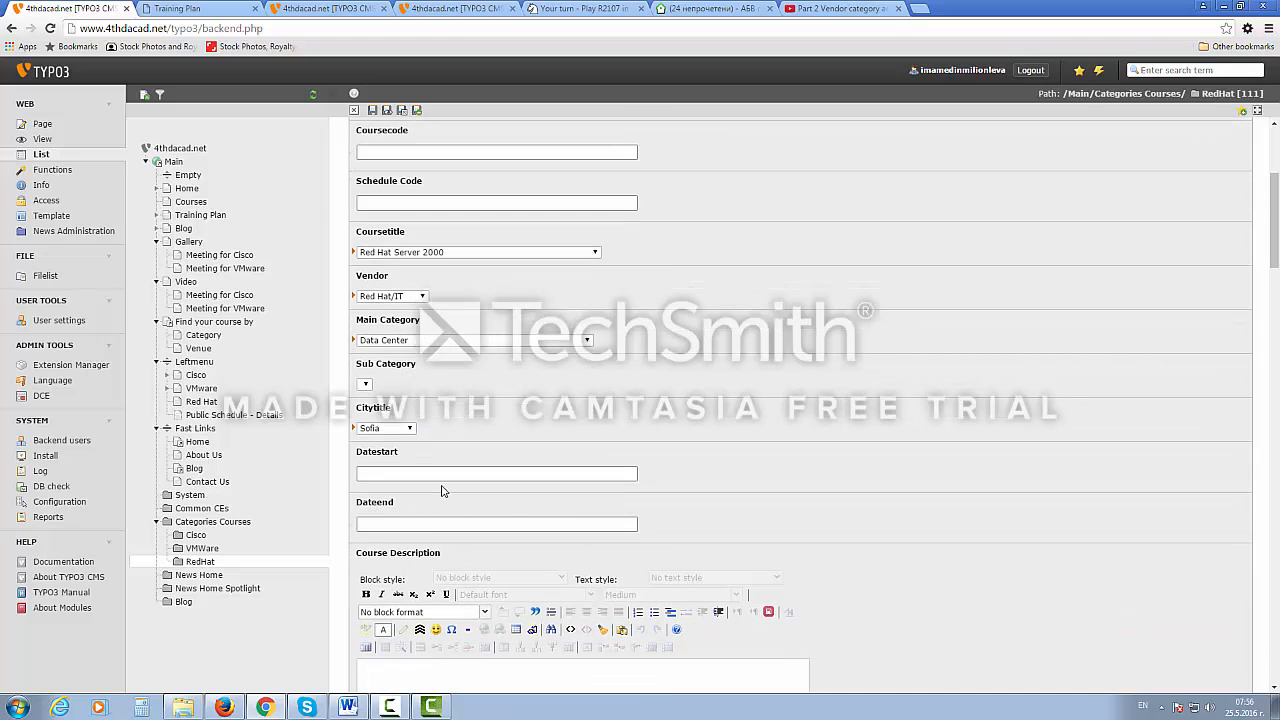
pyautogui.click(416, 475)
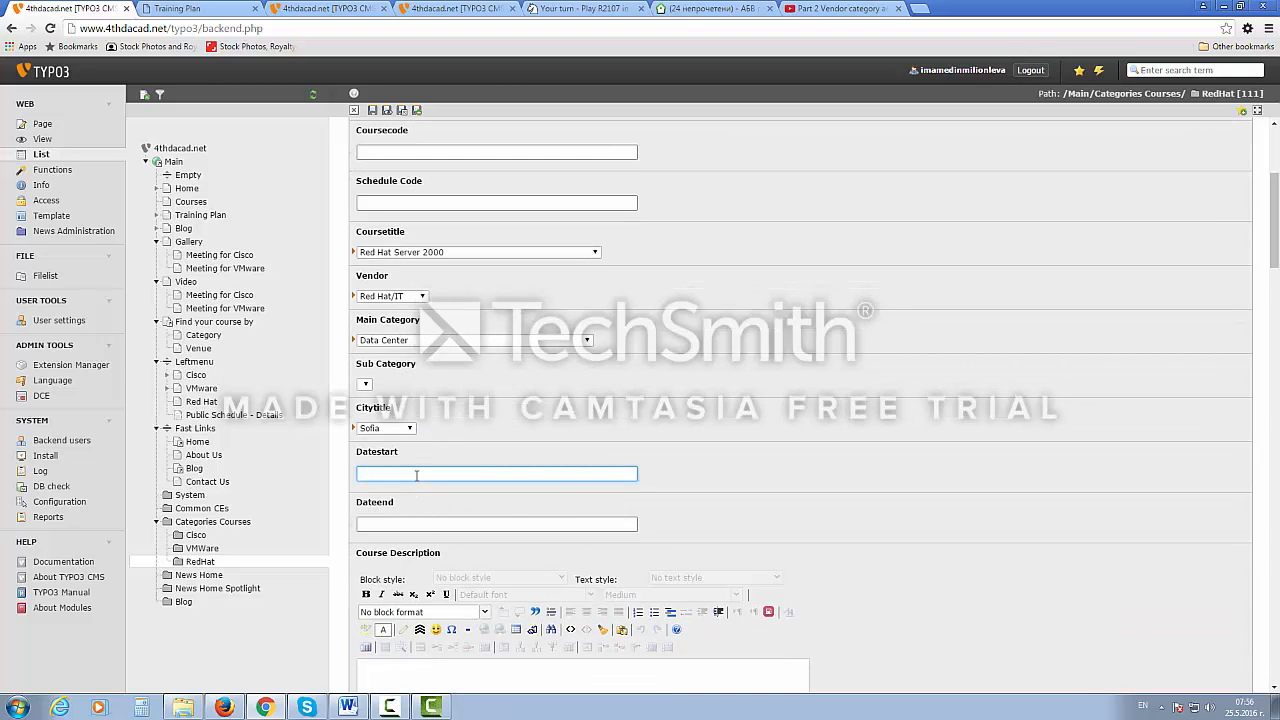
pyautogui.write('RH-2000')
pyautogui.hotkey('ctrl', 'z')
pyautogui.moveTo(440, 468); pyautogui.dragTo(360, 472)
pyautogui.hotkey('ctrl', 'c')
pyautogui.click(412, 524)
pyautogui.hotkey('ctrl', 'v')
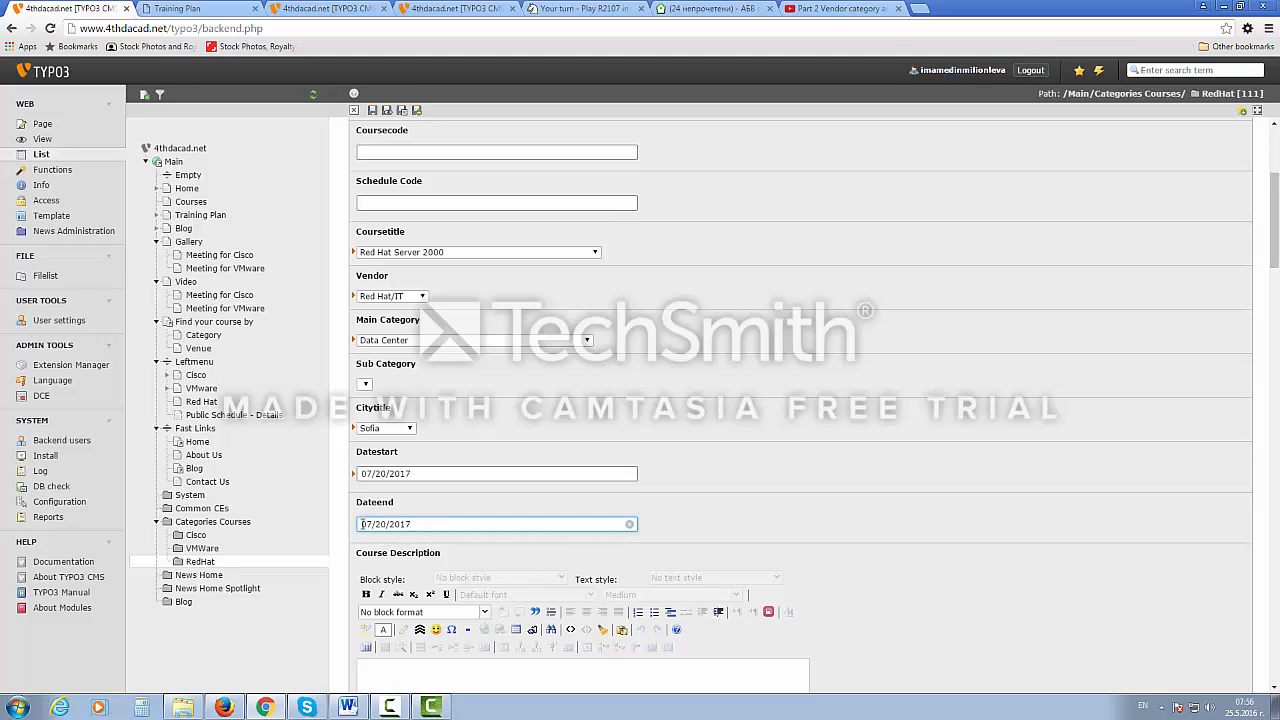
pyautogui.write('2')
# Check the Teaser and Course Description area of the Red Hat Server 2000 course record and close that record.
pyautogui.scroll(-1, 410, 550)
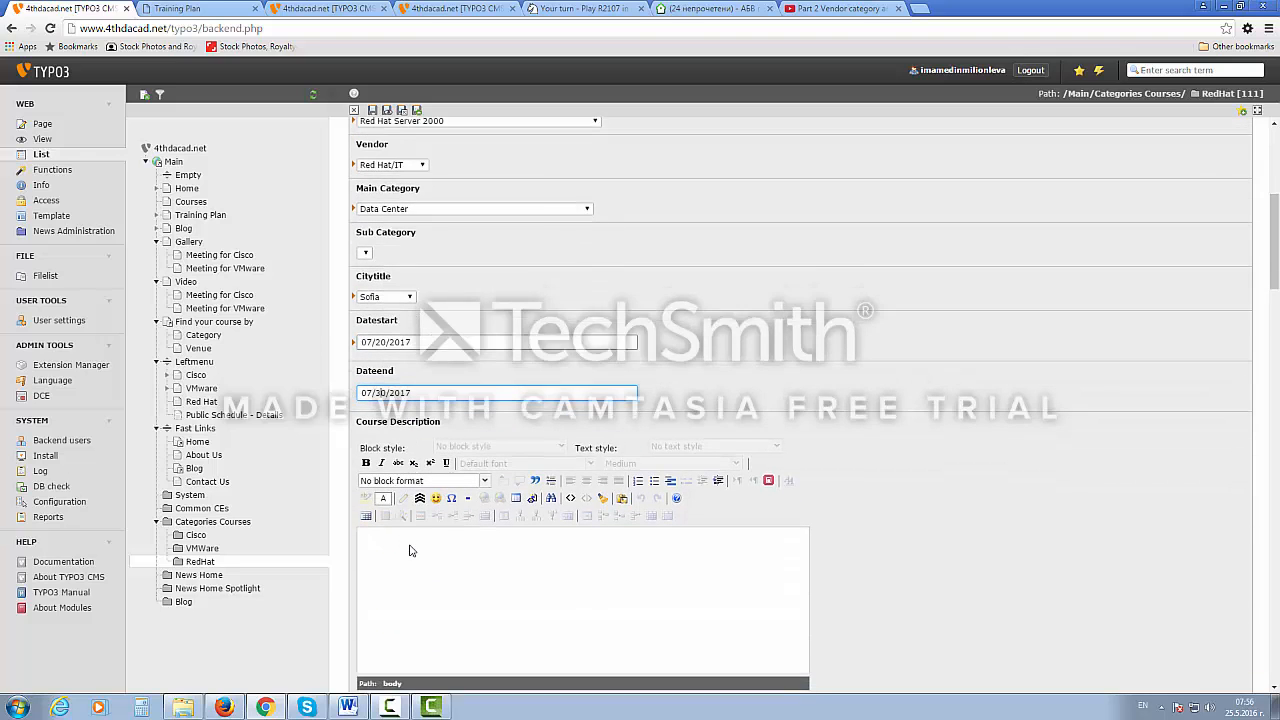
pyautogui.click(410, 549)
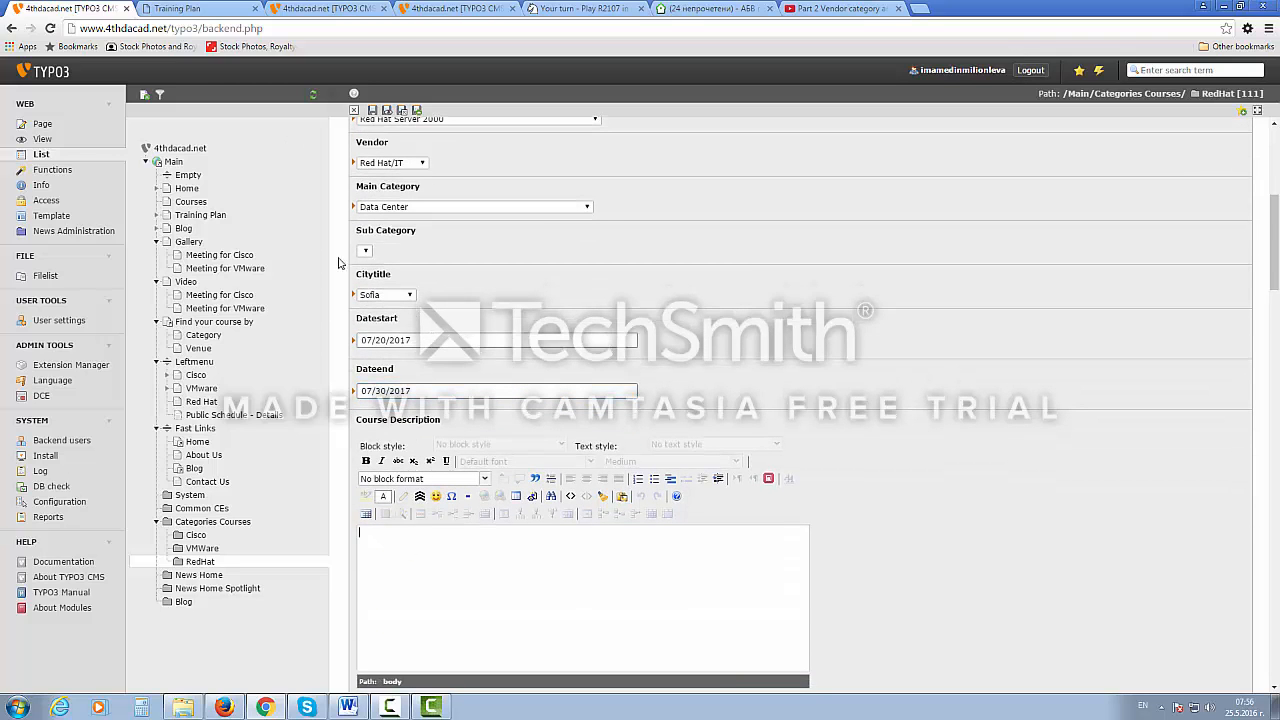
pyautogui.click(322, 8)
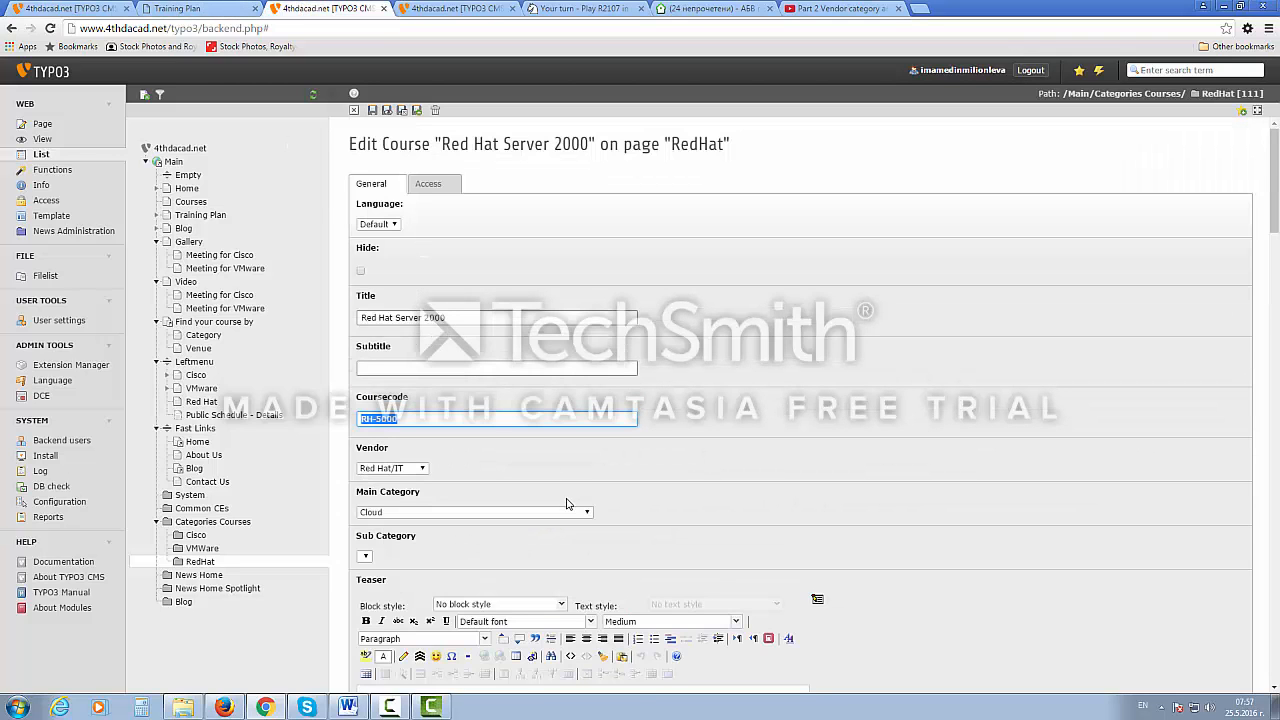
pyautogui.scroll(-2, 566, 503)
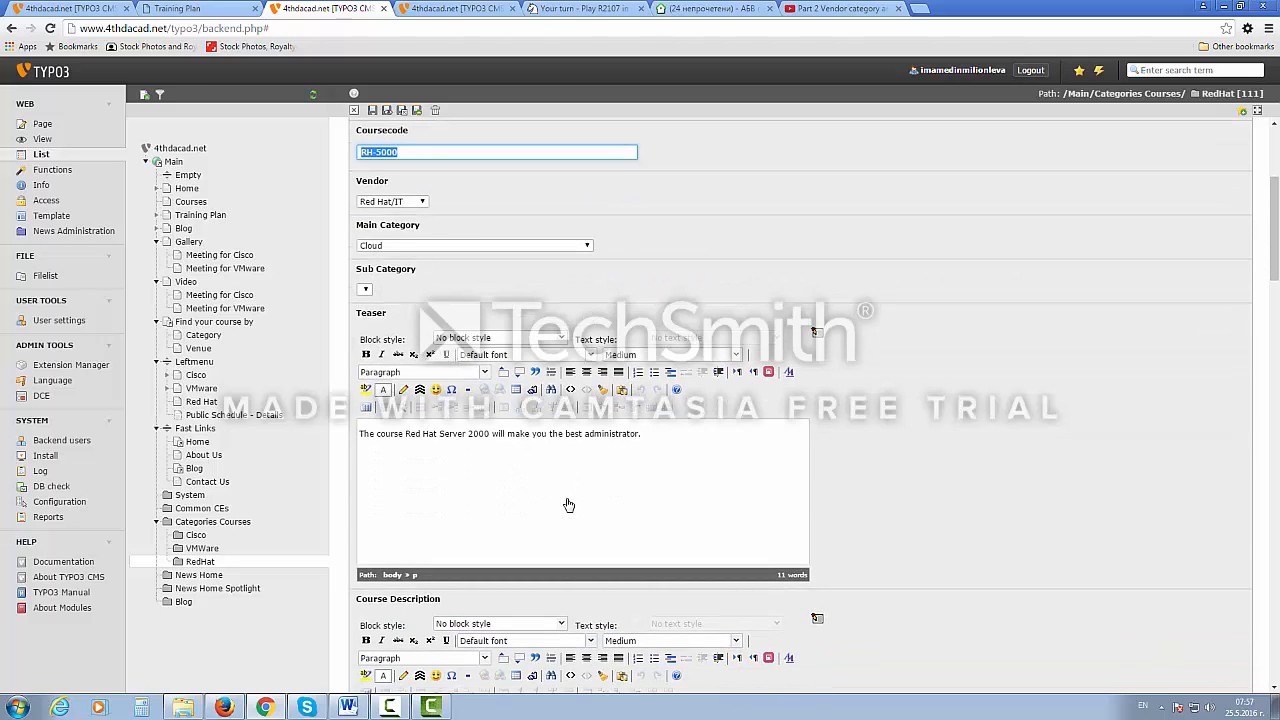
pyautogui.scroll(2, 566, 503)
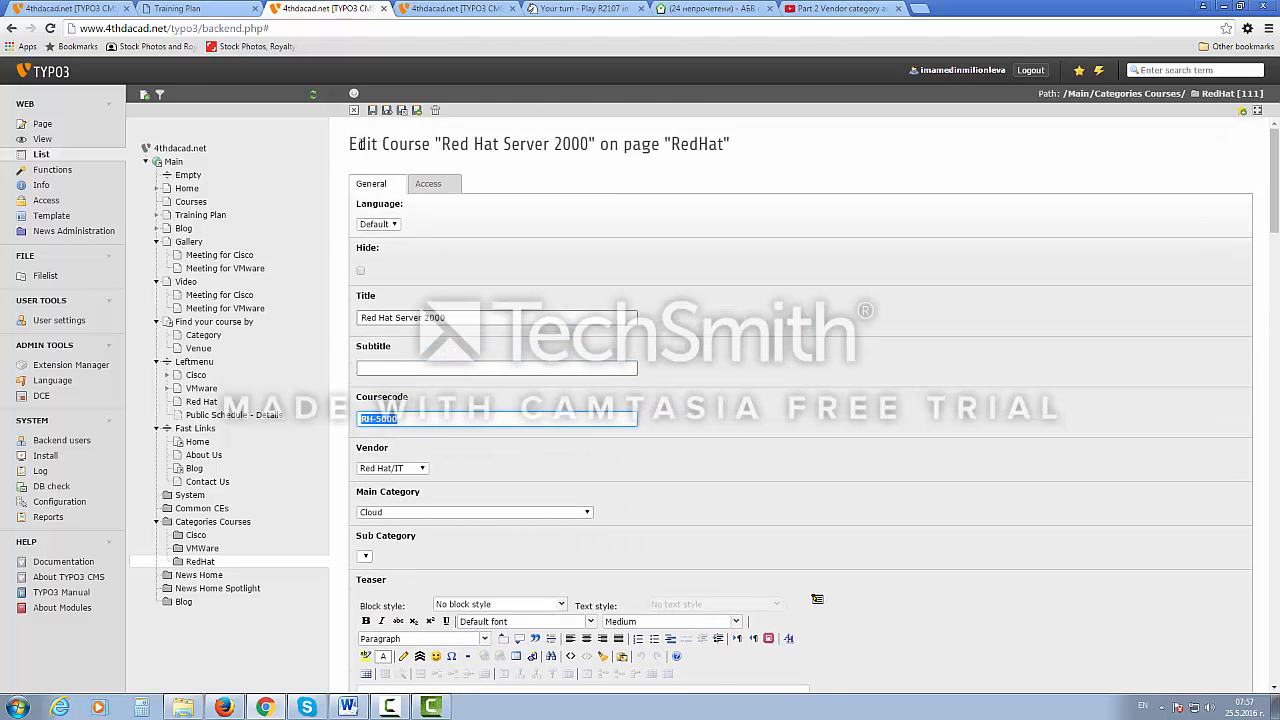
pyautogui.click(354, 110)
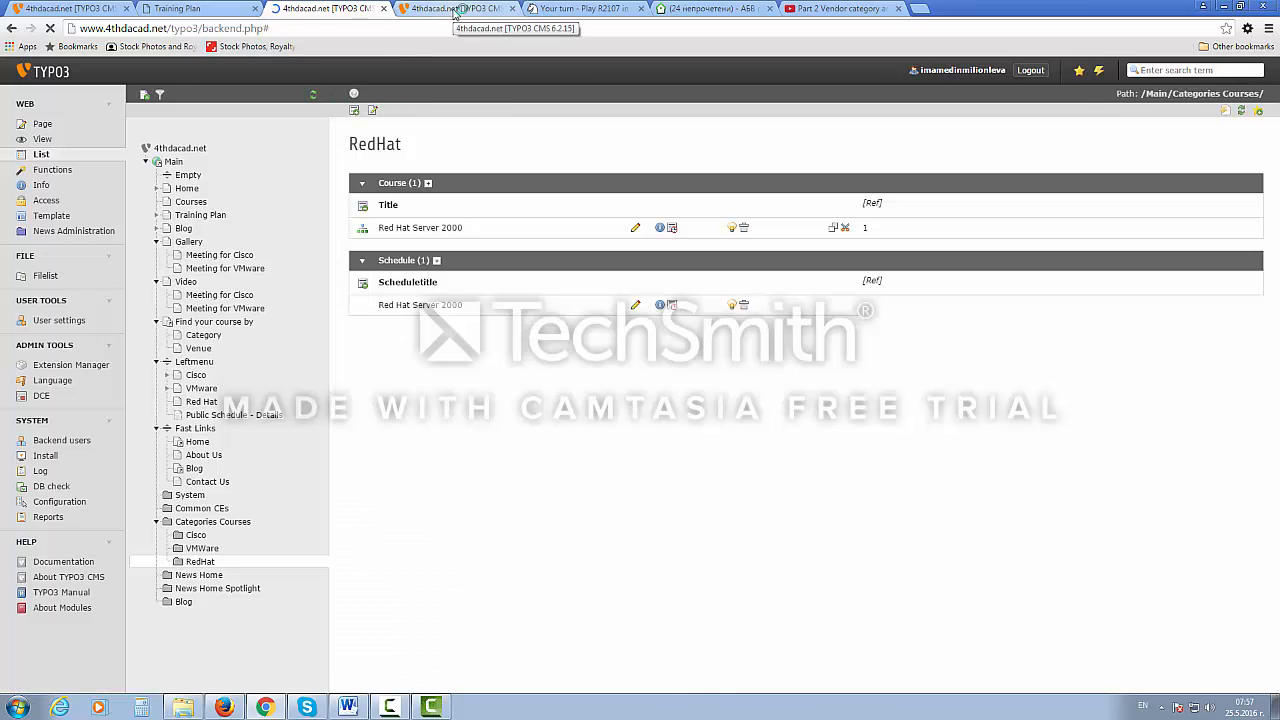
# Review the existing Cisco schedule's fields from the dates to Price, then return to the new Red Hat schedule.
pyautogui.click(453, 10)
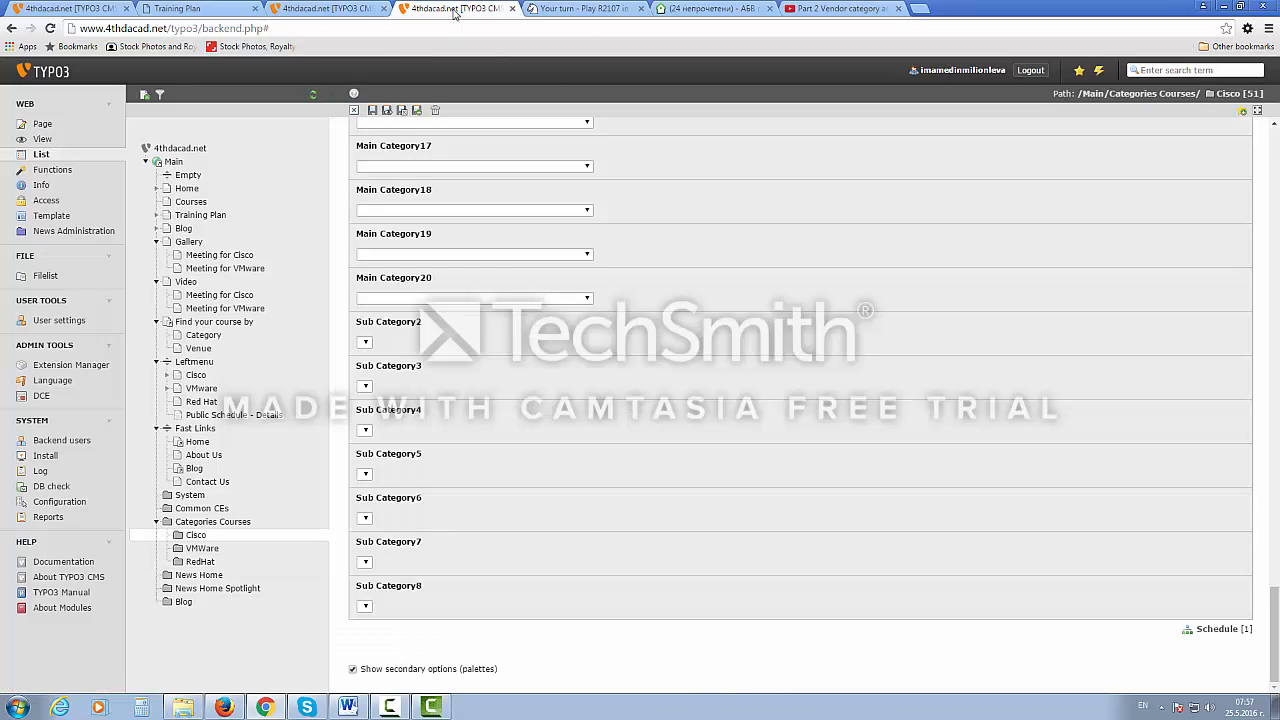
pyautogui.scroll(10, 455, 372)
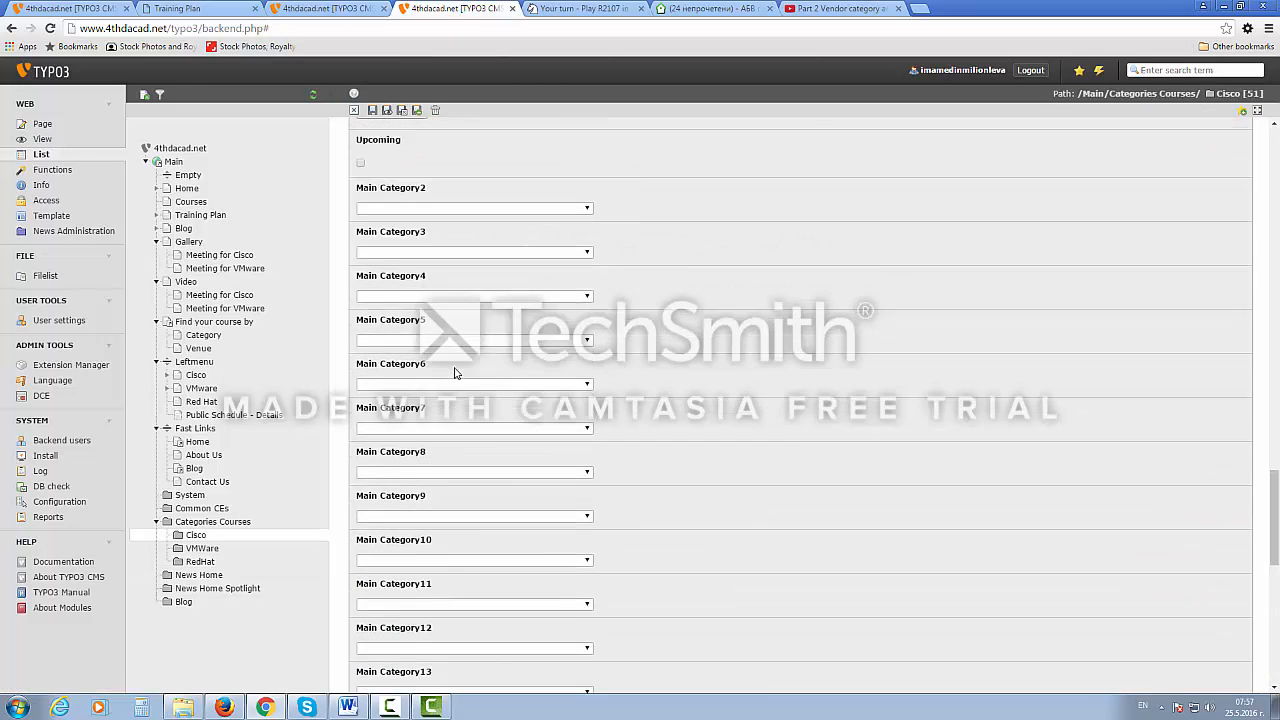
pyautogui.scroll(15, 455, 372)
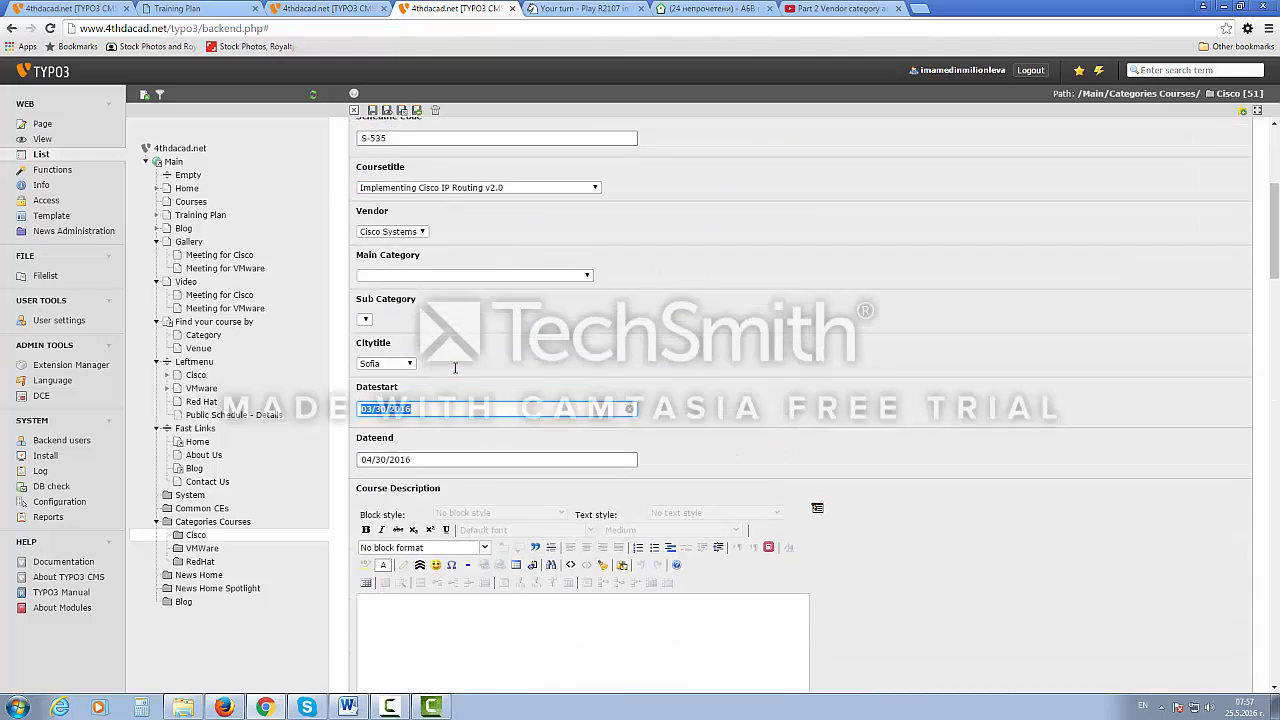
pyautogui.scroll(-4, 455, 368)
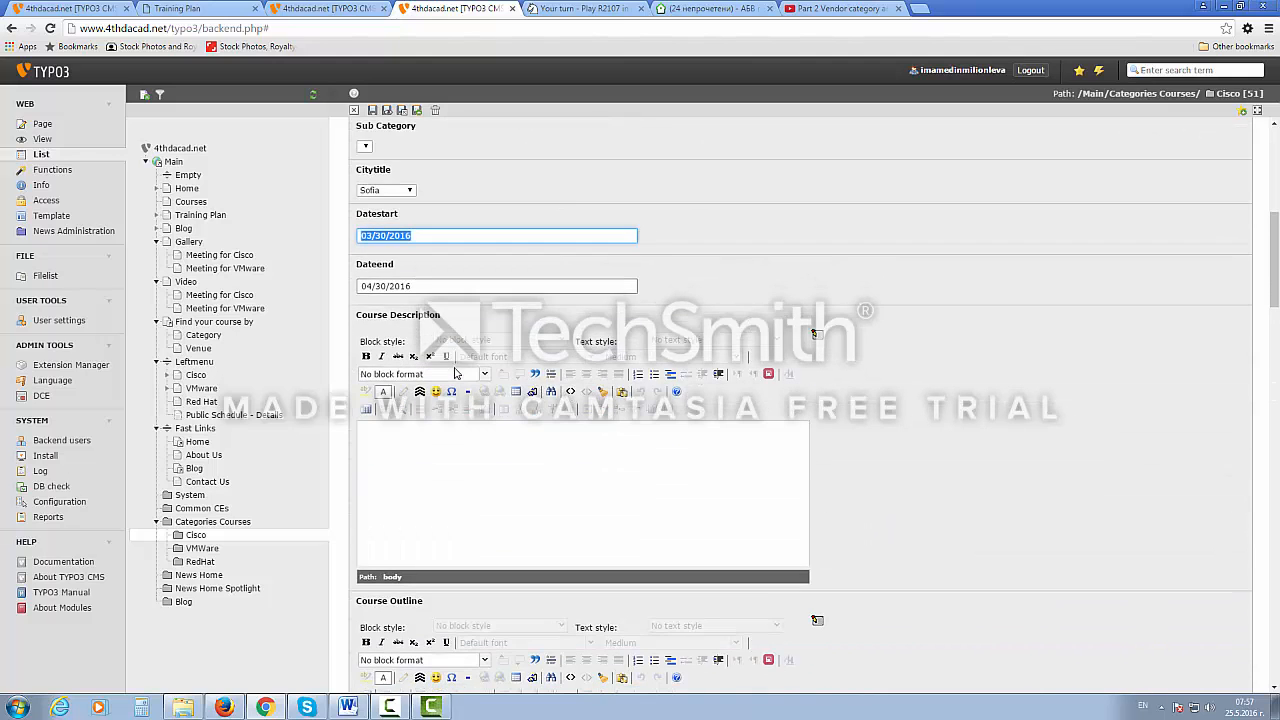
pyautogui.scroll(-5, 455, 368)
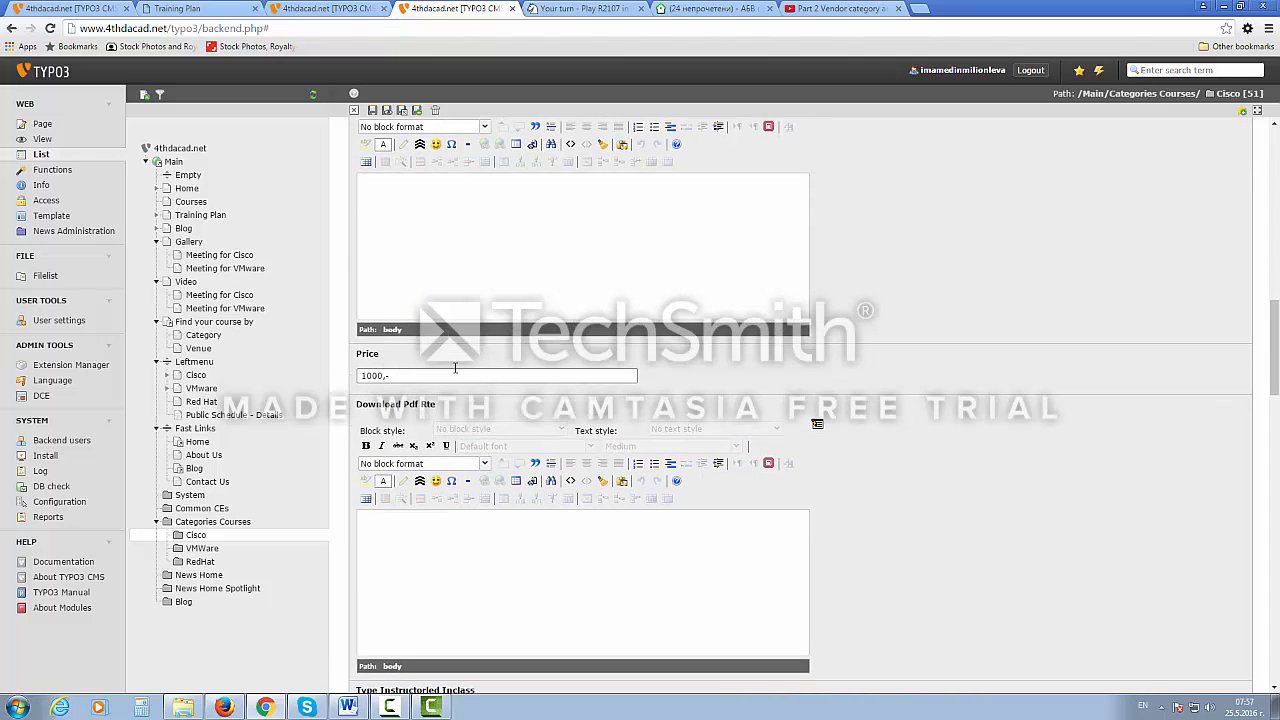
pyautogui.click(70, 8)
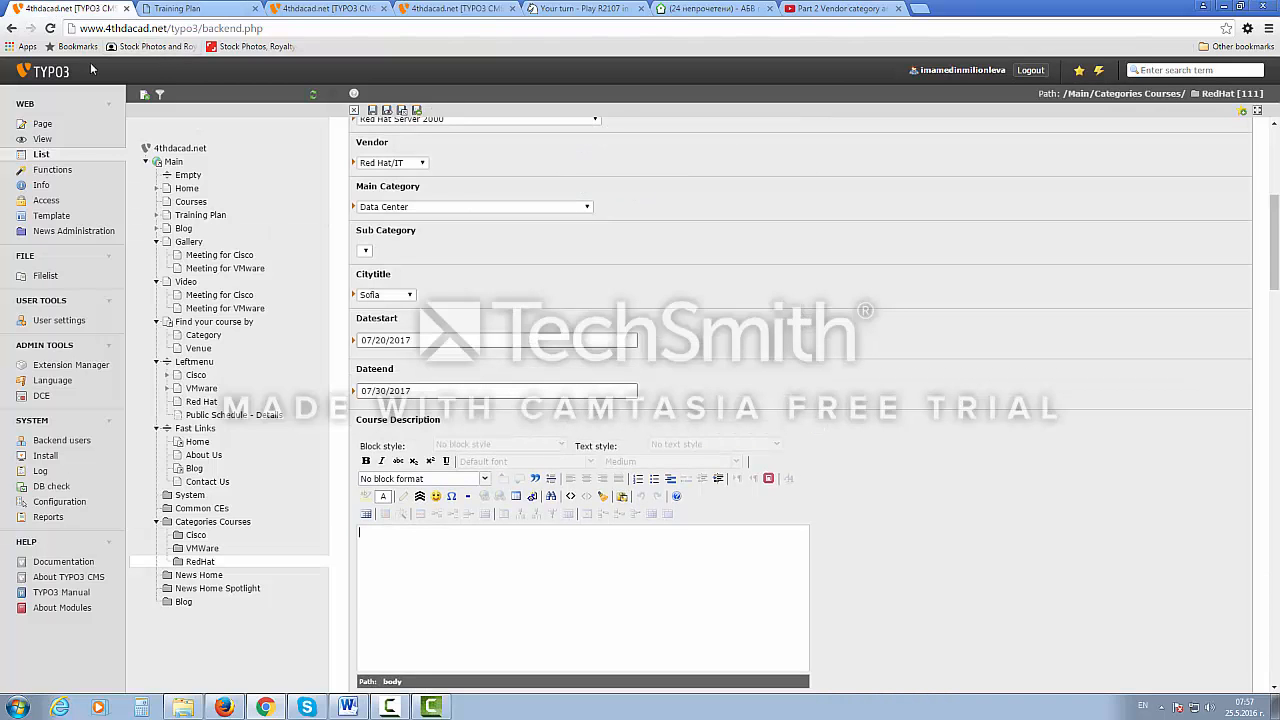
# Clear the text from the new schedule's Course Outline and set its Price to 2000.
pyautogui.scroll(-4, 436, 585)
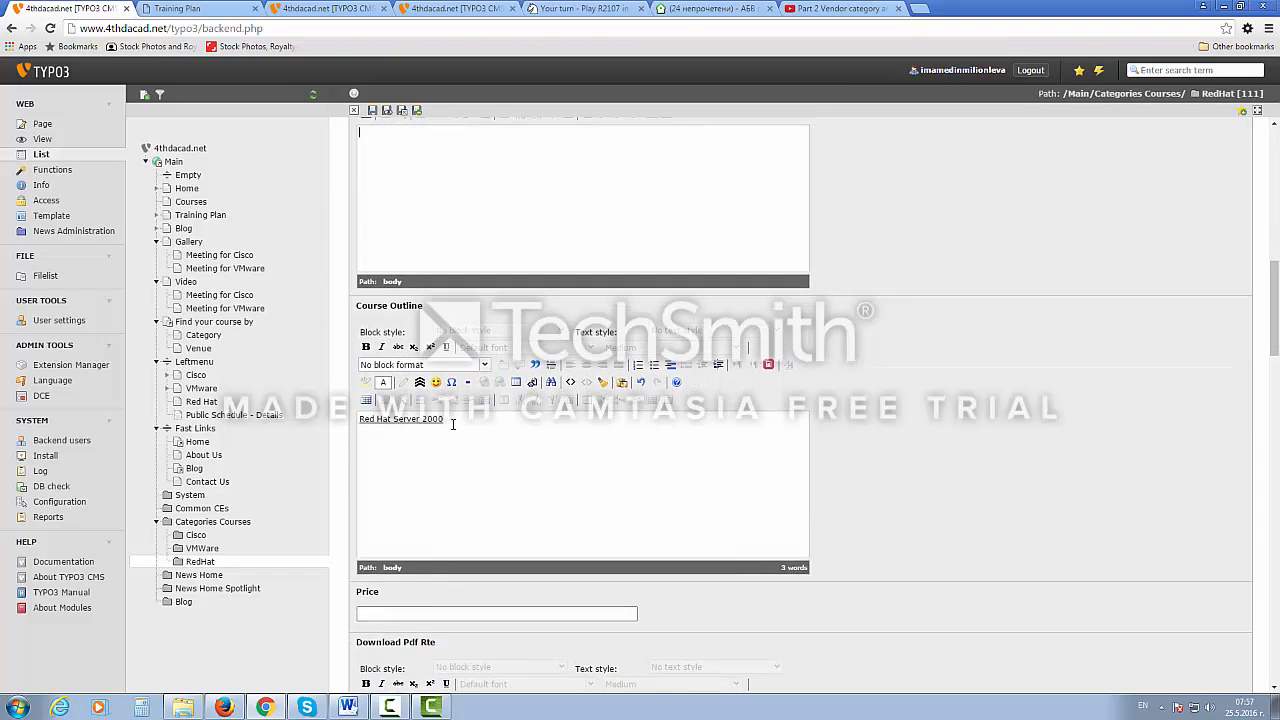
pyautogui.moveTo(453, 424); pyautogui.dragTo(359, 420)
pyautogui.press('BackSpace')
pyautogui.scroll(-1, 457, 551)
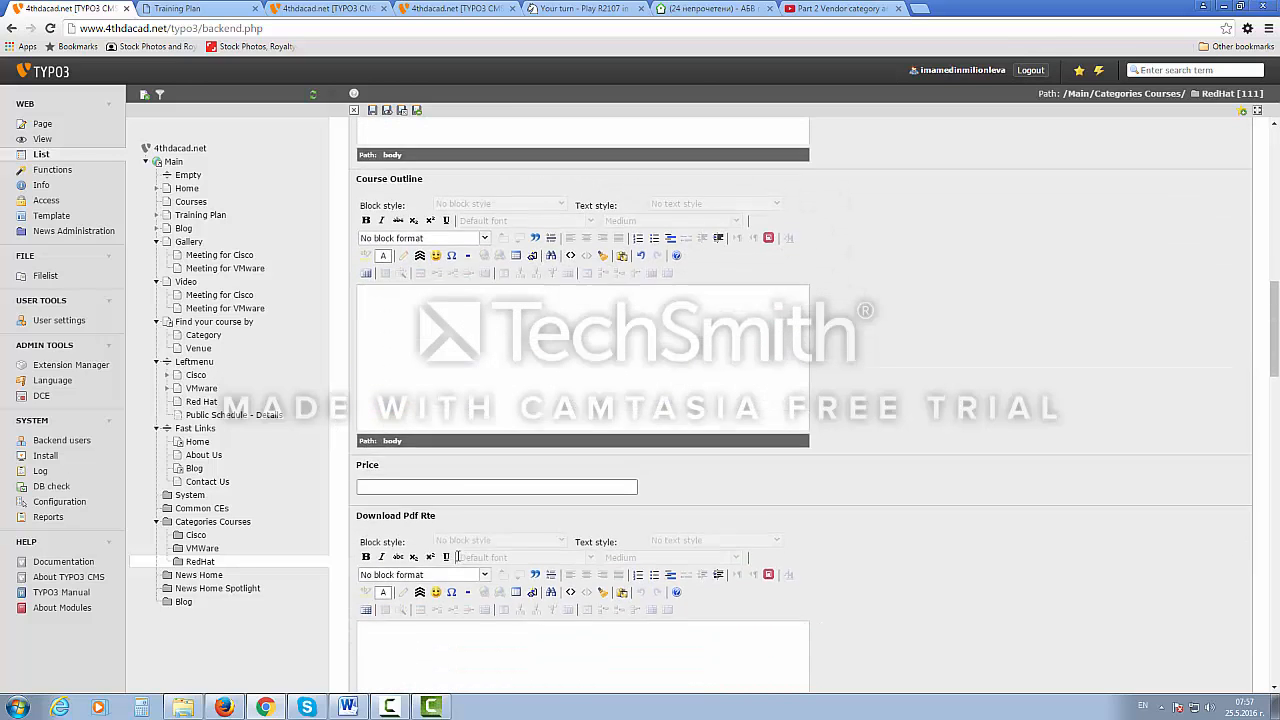
pyautogui.click(465, 483)
pyautogui.write('2000')
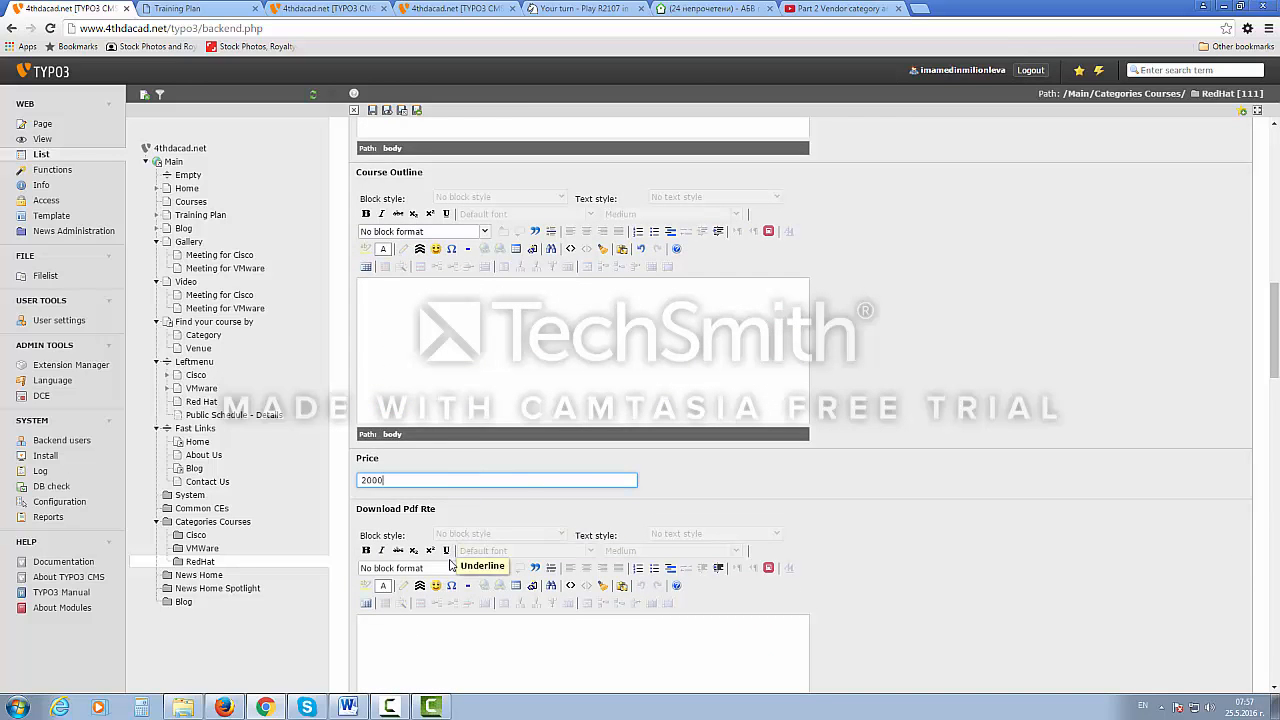
# Enable Type Virtual Training for the schedule and view the remaining fields down to the additional main categories.
pyautogui.scroll(-2, 450, 565)
pyautogui.scroll(-2, 450, 565)
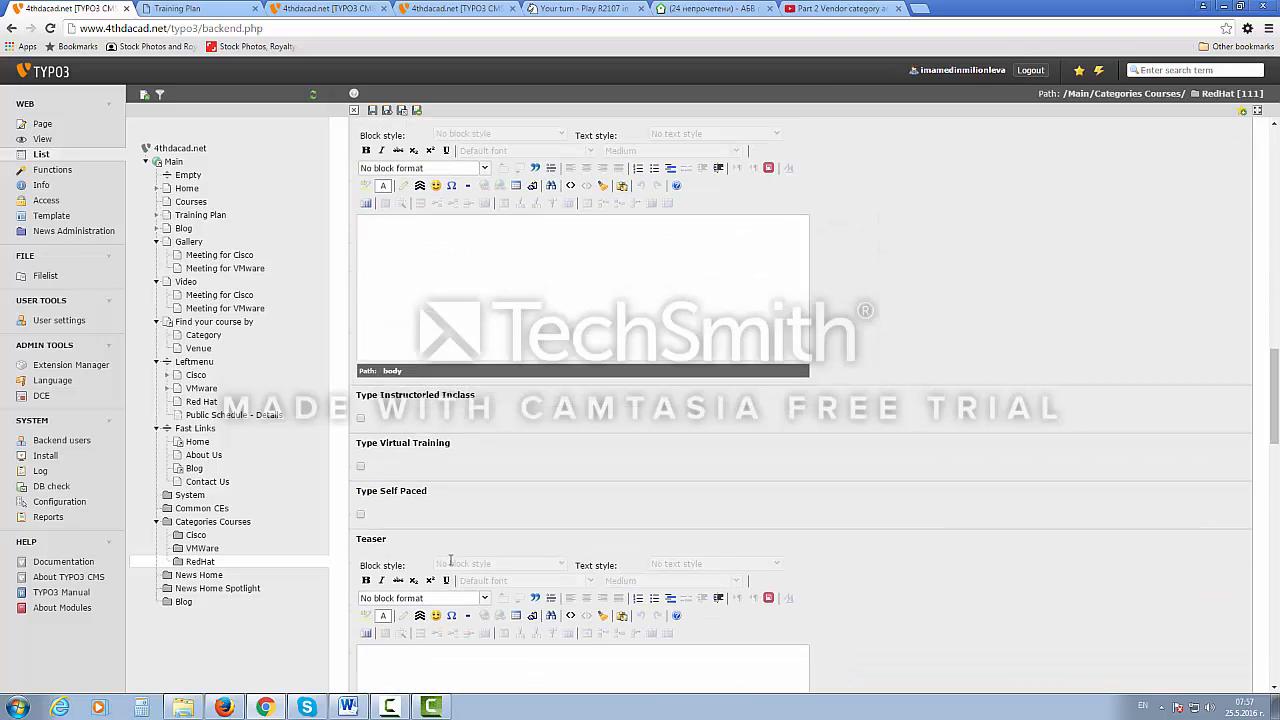
pyautogui.click(361, 467)
pyautogui.scroll(-2, 481, 517)
pyautogui.scroll(-2, 481, 517)
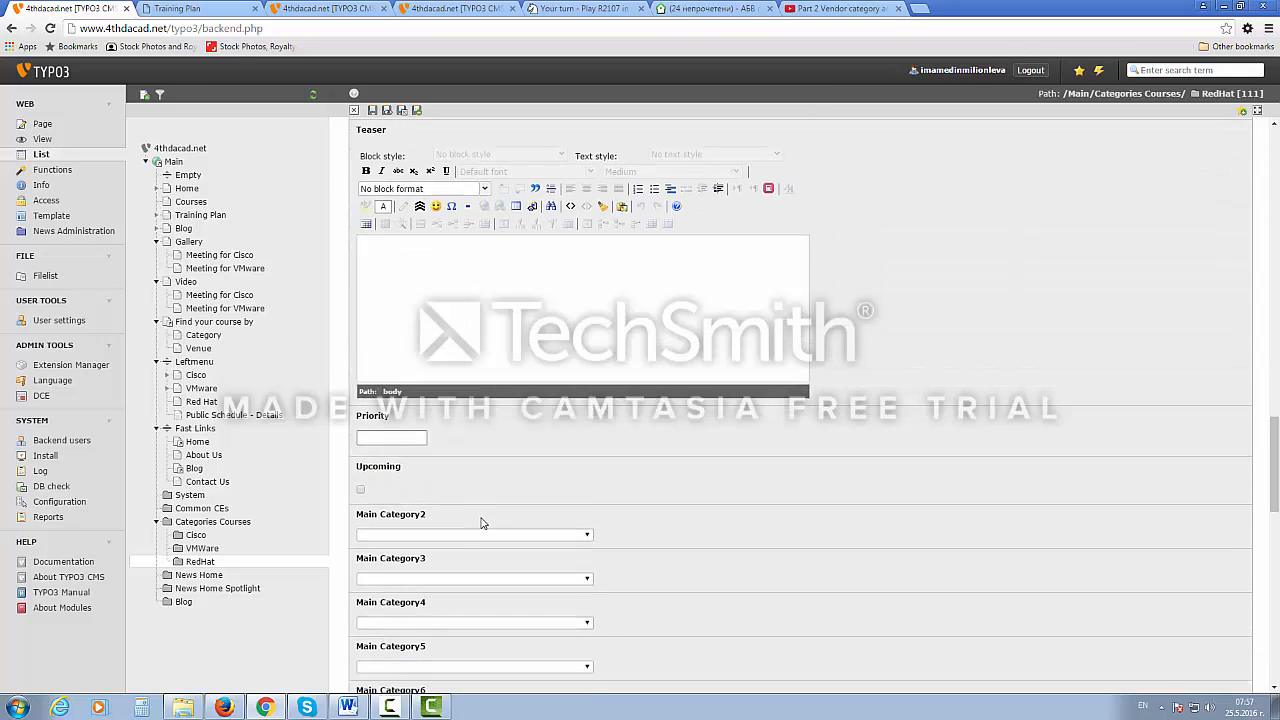
# Set the schedule's Main Category2 to Cloud and Main Category3 to Collaboration, and save and close the record.
pyautogui.click(472, 478)
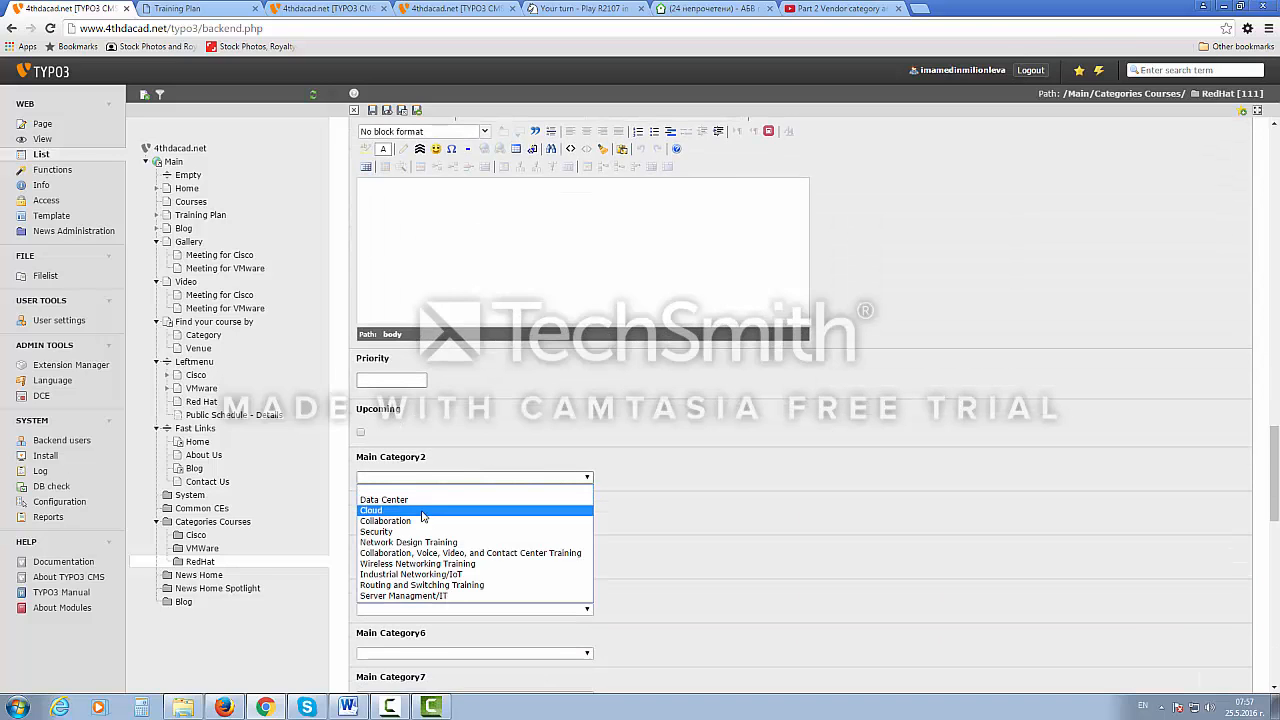
pyautogui.click(382, 510)
pyautogui.click(410, 521)
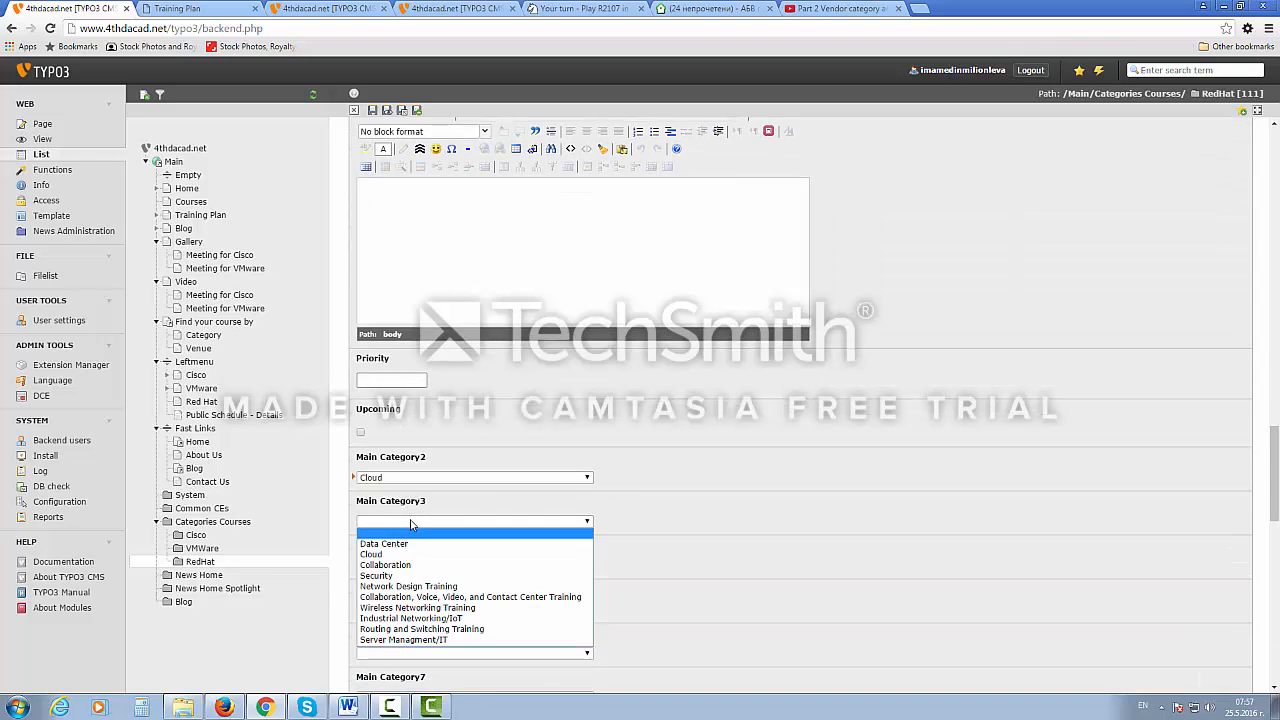
pyautogui.click(385, 565)
pyautogui.scroll(-1, 509, 604)
pyautogui.scroll(-1, 509, 604)
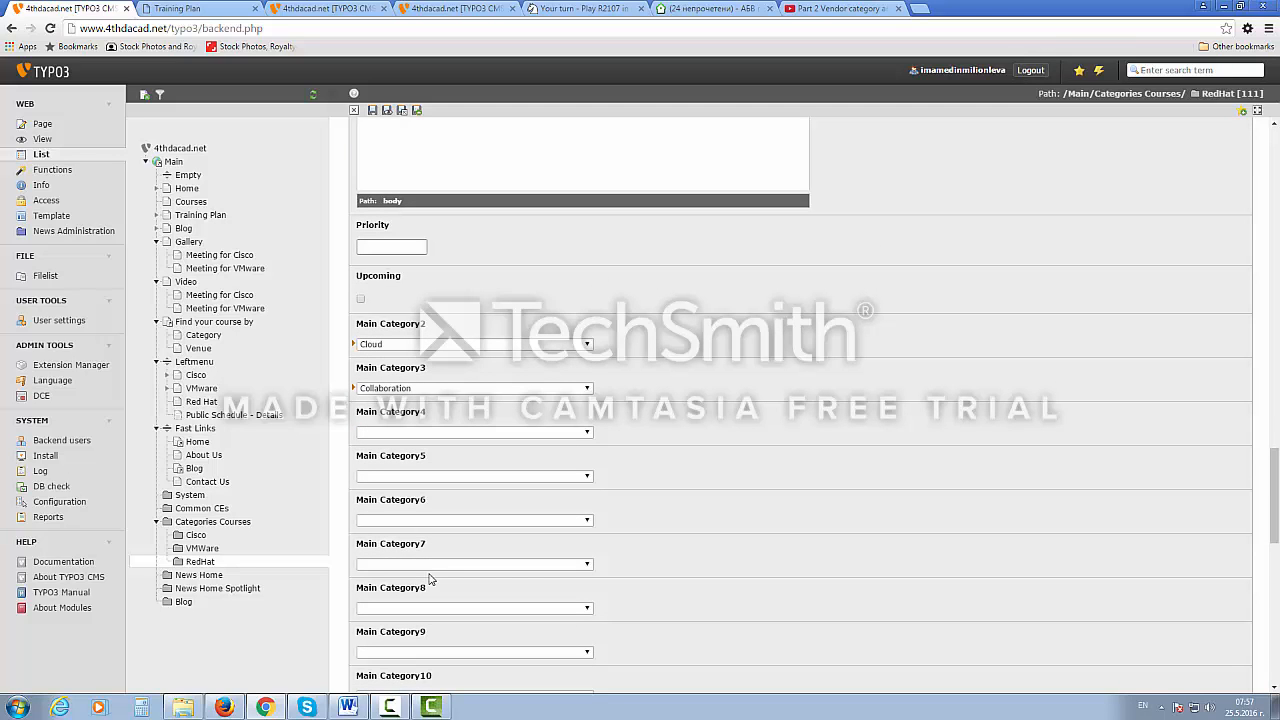
pyautogui.scroll(-5, 430, 578)
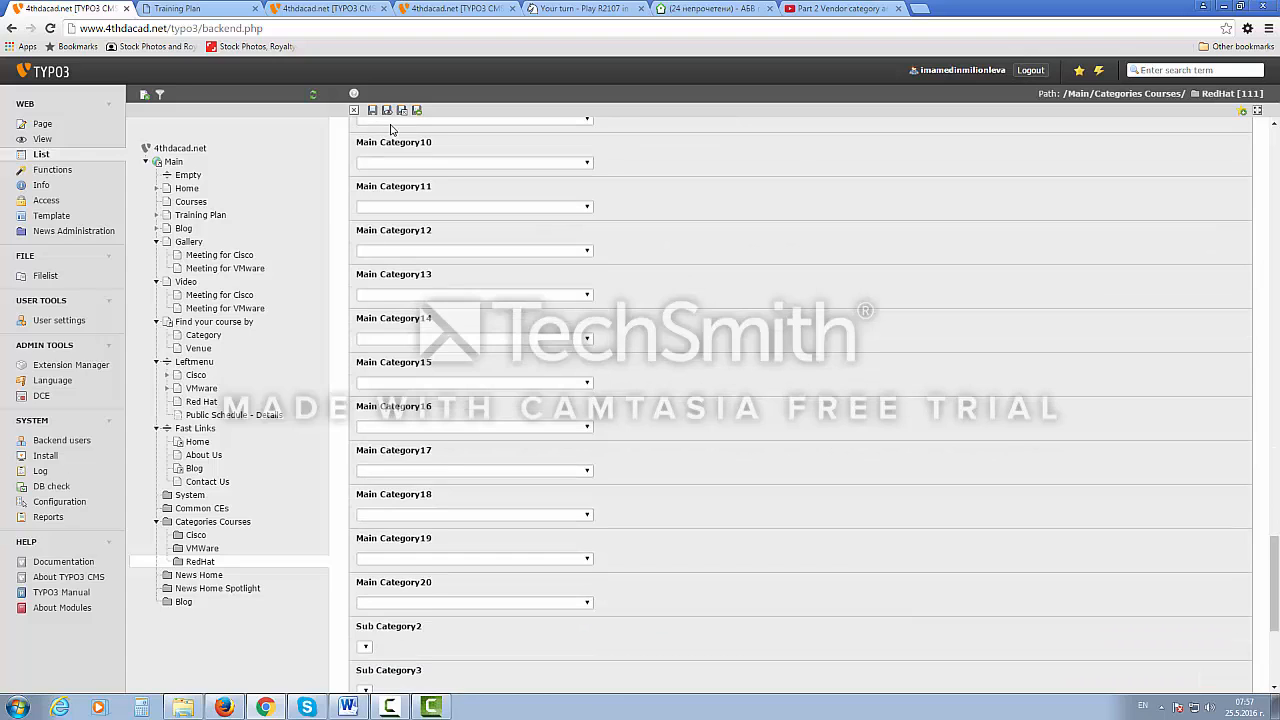
pyautogui.click(403, 113)
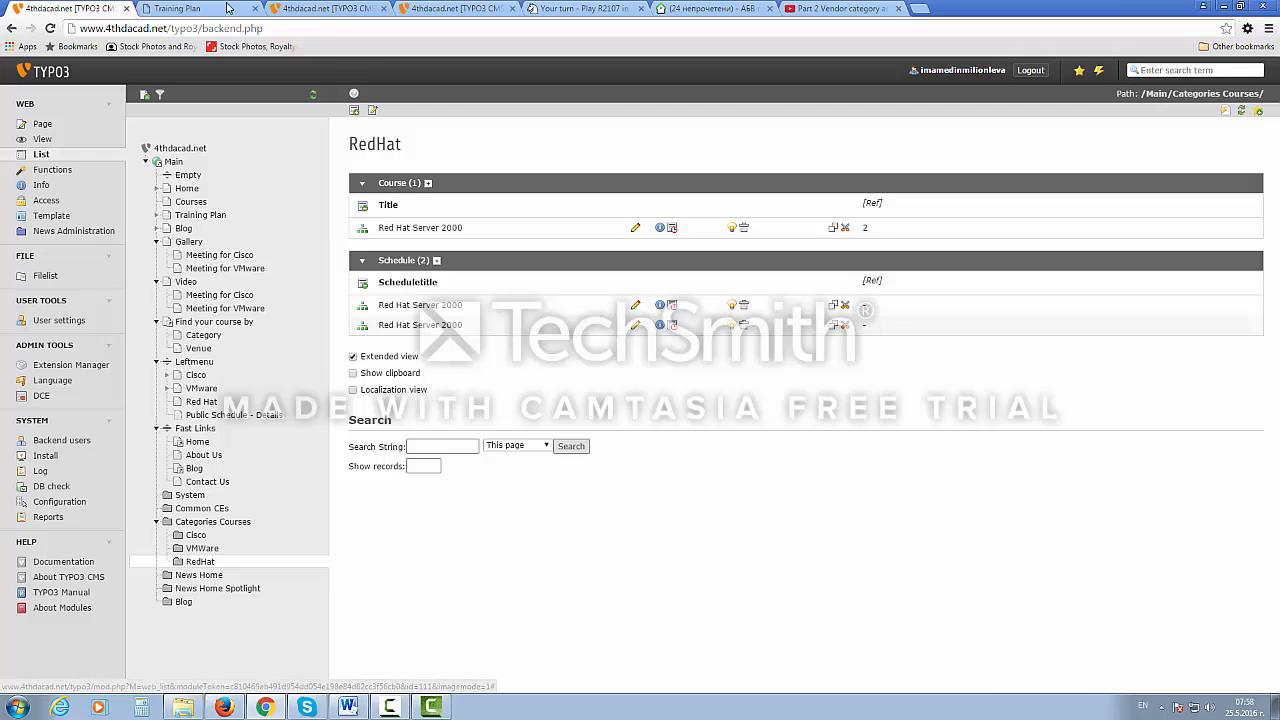
# Reload the website's Training Plan page and check the 2016 listings down to the Red Hat/IT section.
pyautogui.click(196, 8)
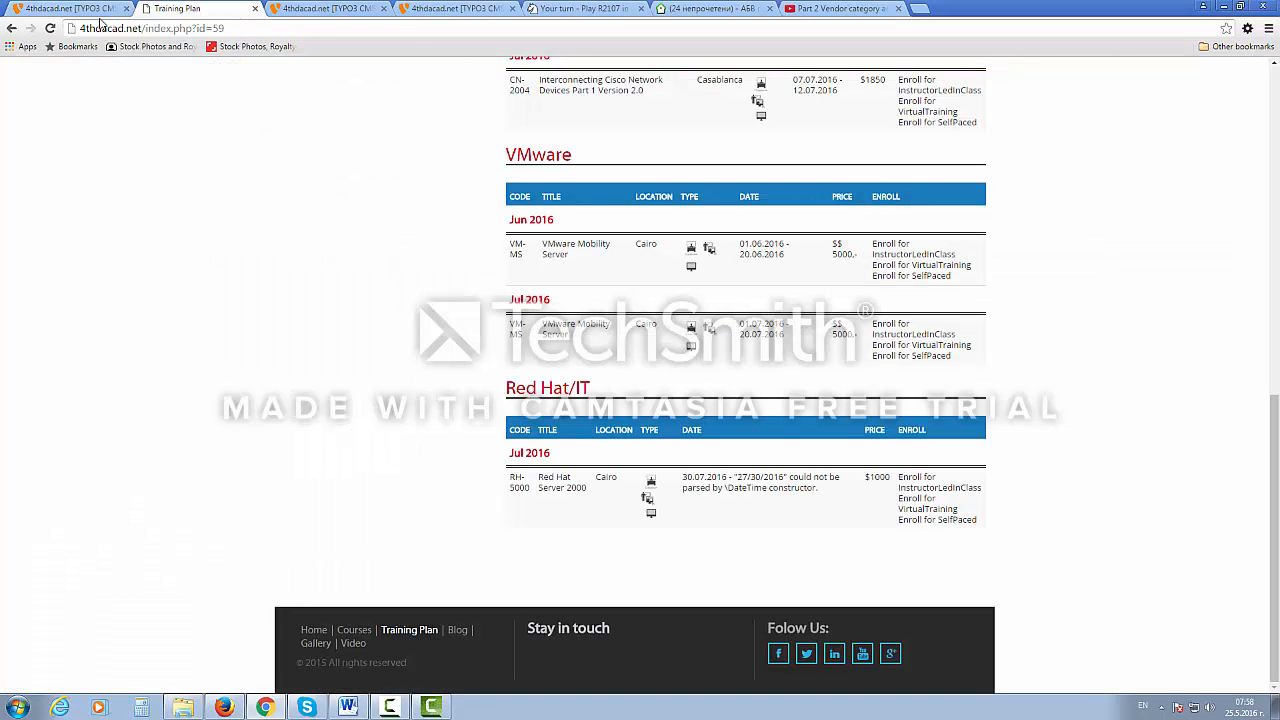
pyautogui.click(51, 28)
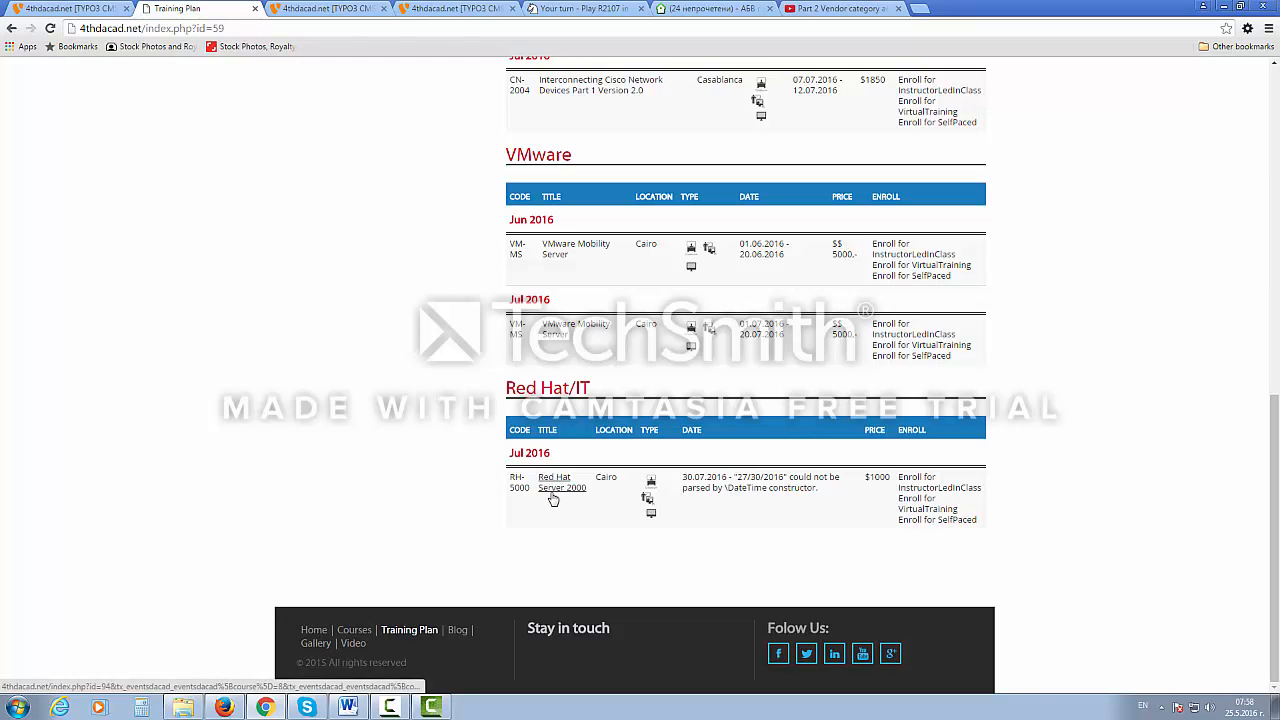
pyautogui.click(52, 31)
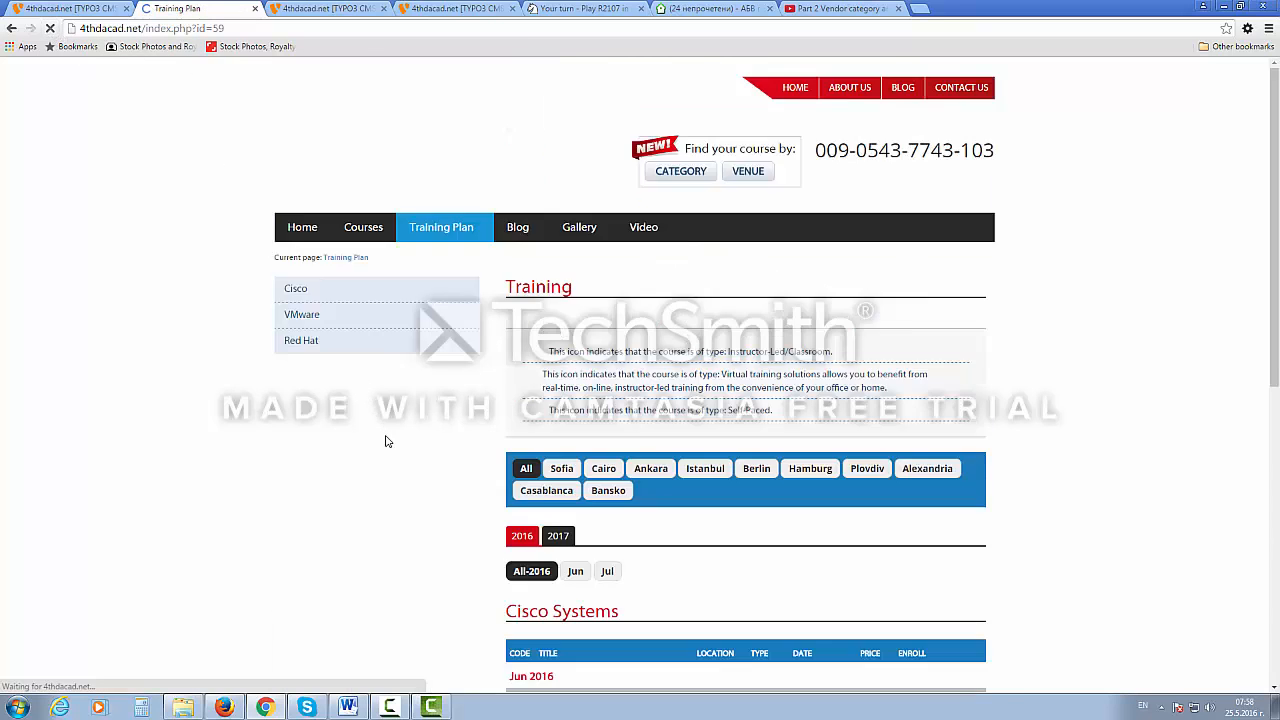
pyautogui.scroll(1, 433, 453)
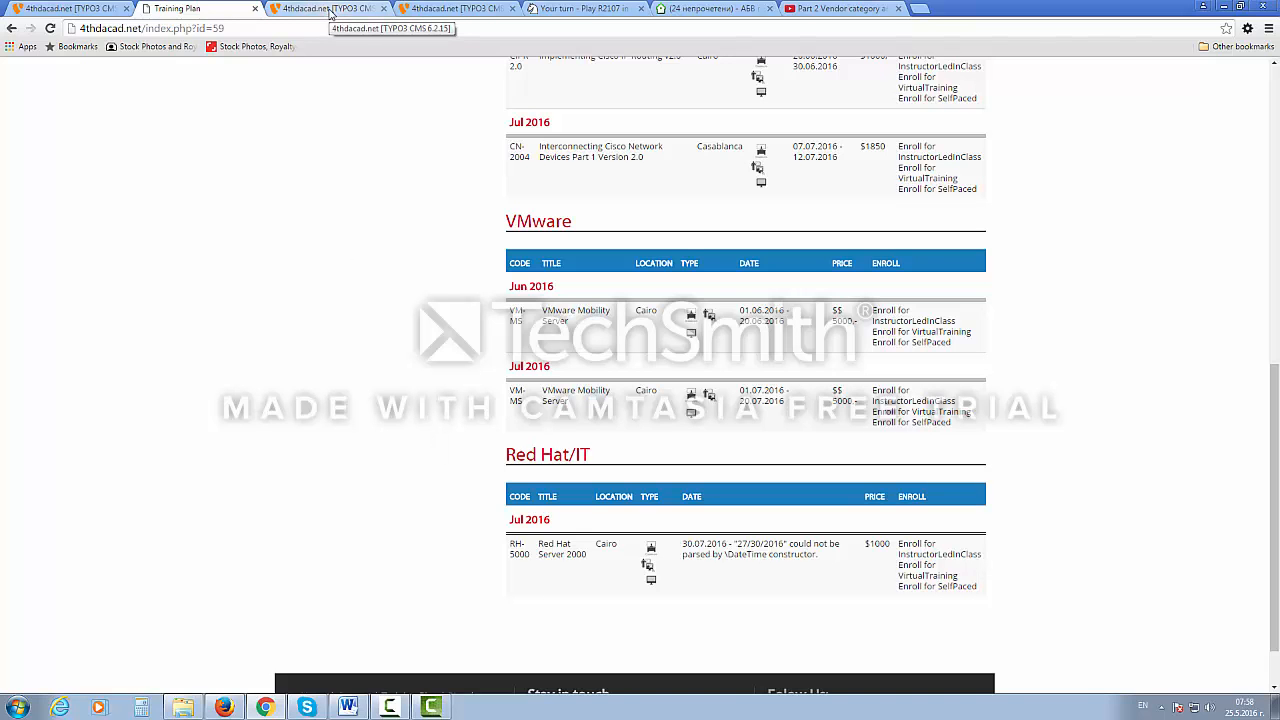
pyautogui.scroll(5, 389, 369)
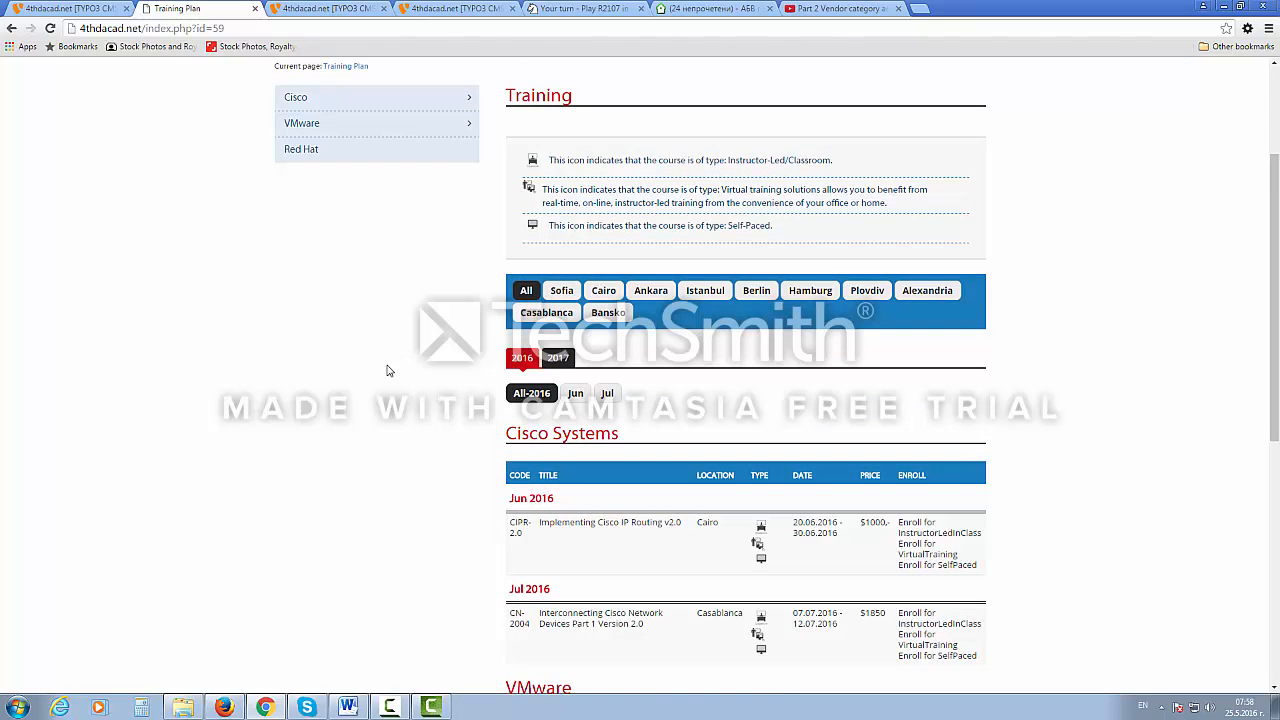
pyautogui.scroll(-3, 389, 370)
pyautogui.scroll(-3, 389, 370)
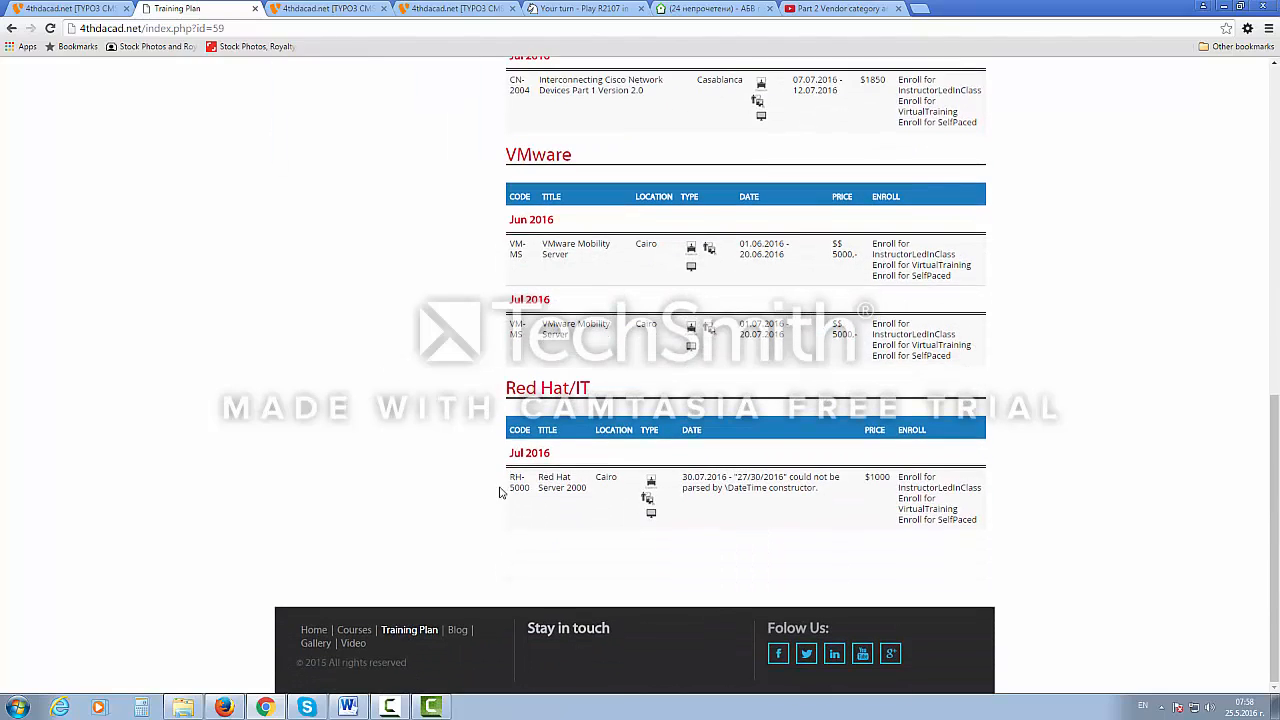
pyautogui.scroll(5, 533, 505)
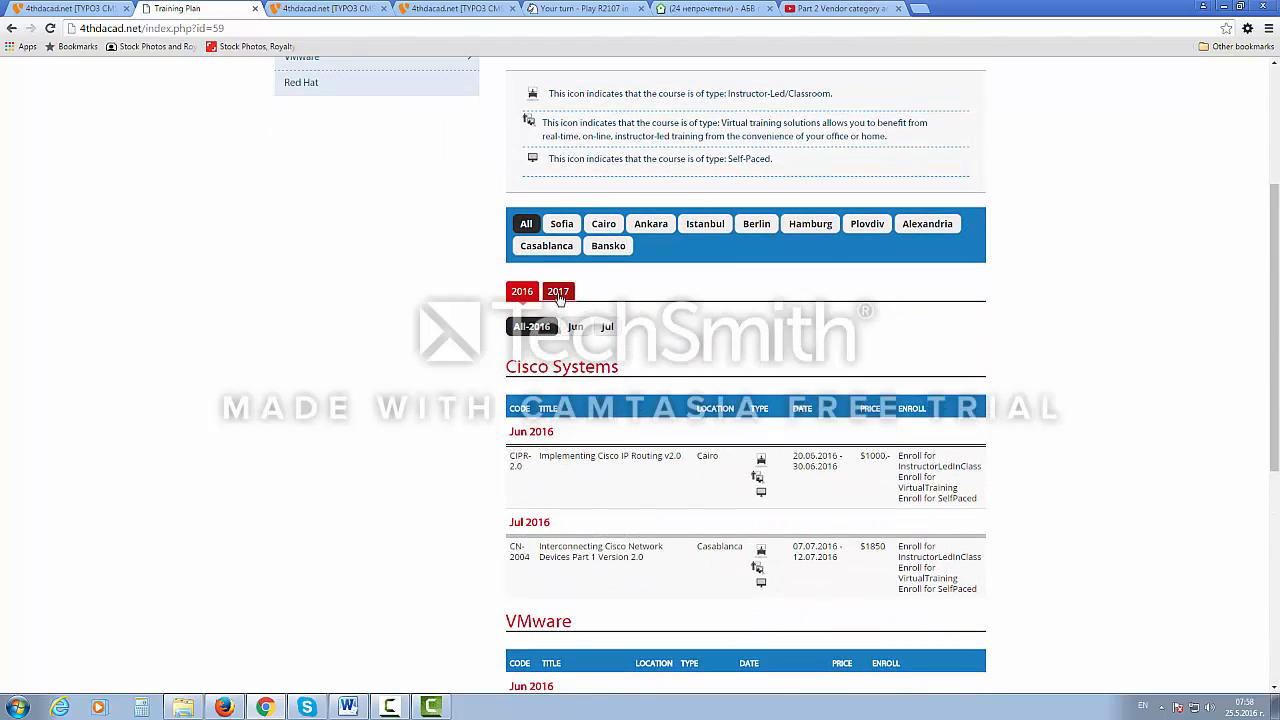
# Show the 2017 training plan and examine its Red Hat/IT schedule entry.
pyautogui.click(559, 297)
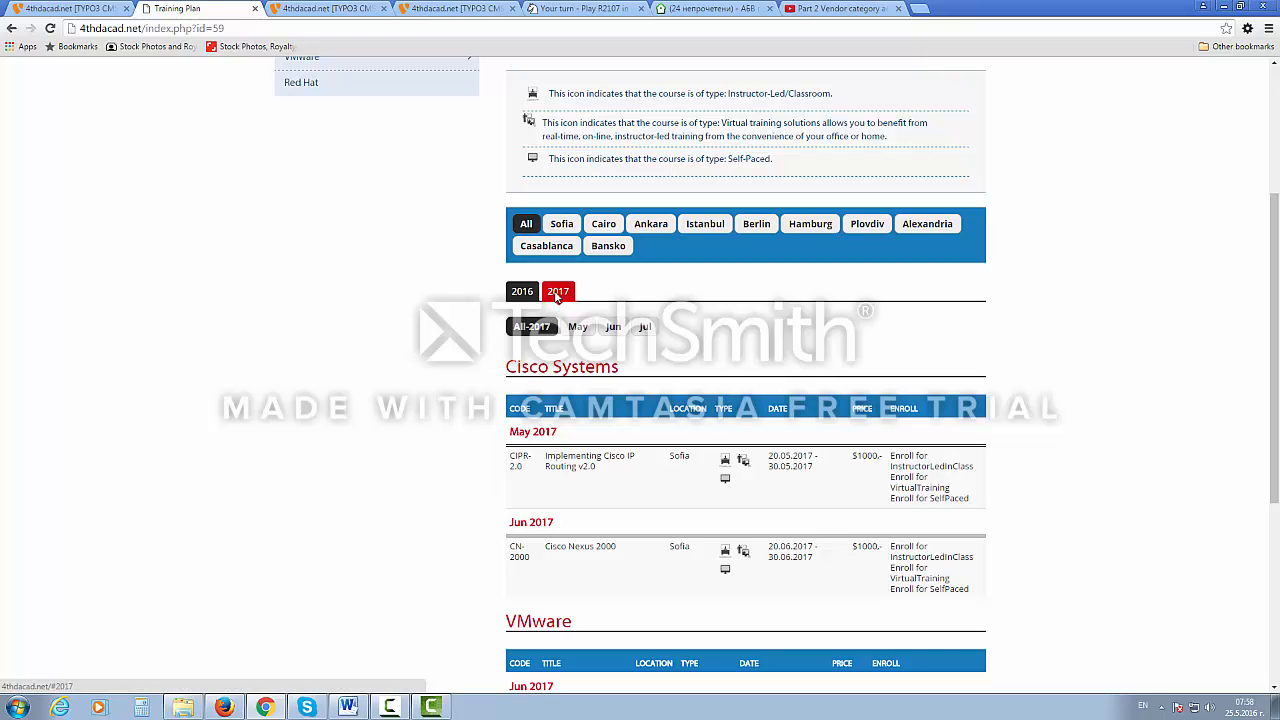
pyautogui.scroll(-3, 532, 505)
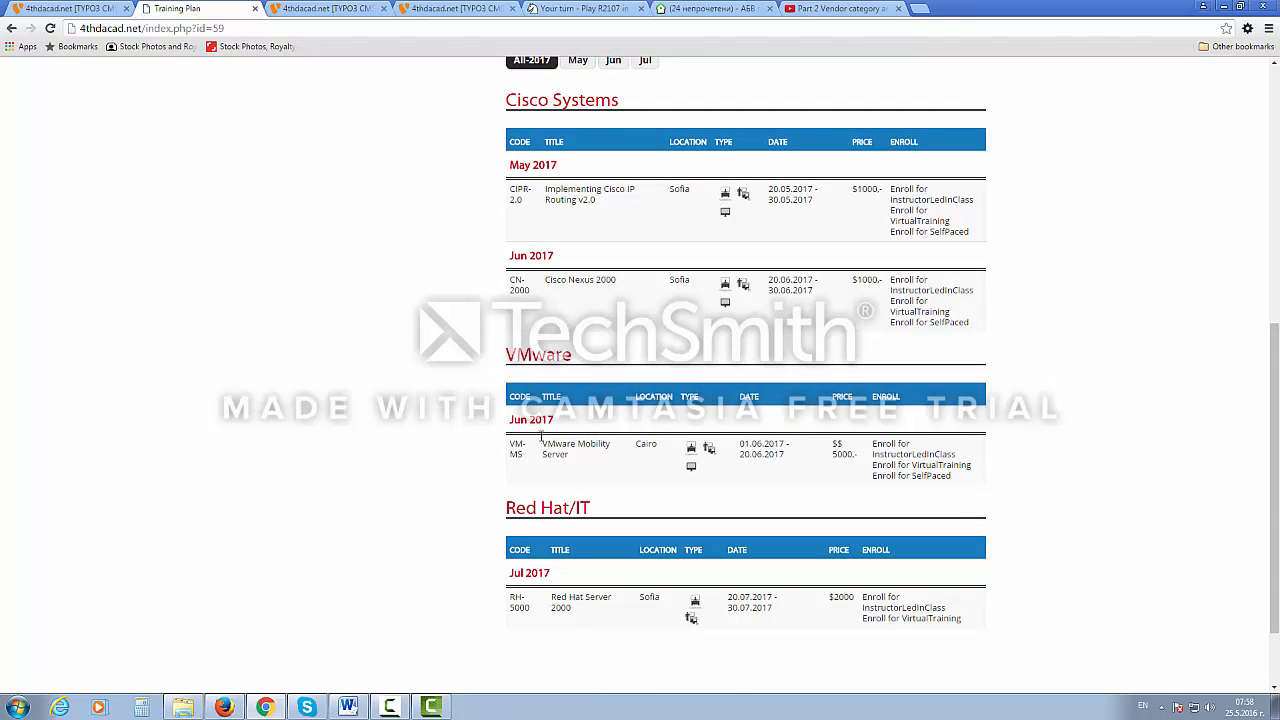
pyautogui.scroll(-2, 532, 515)
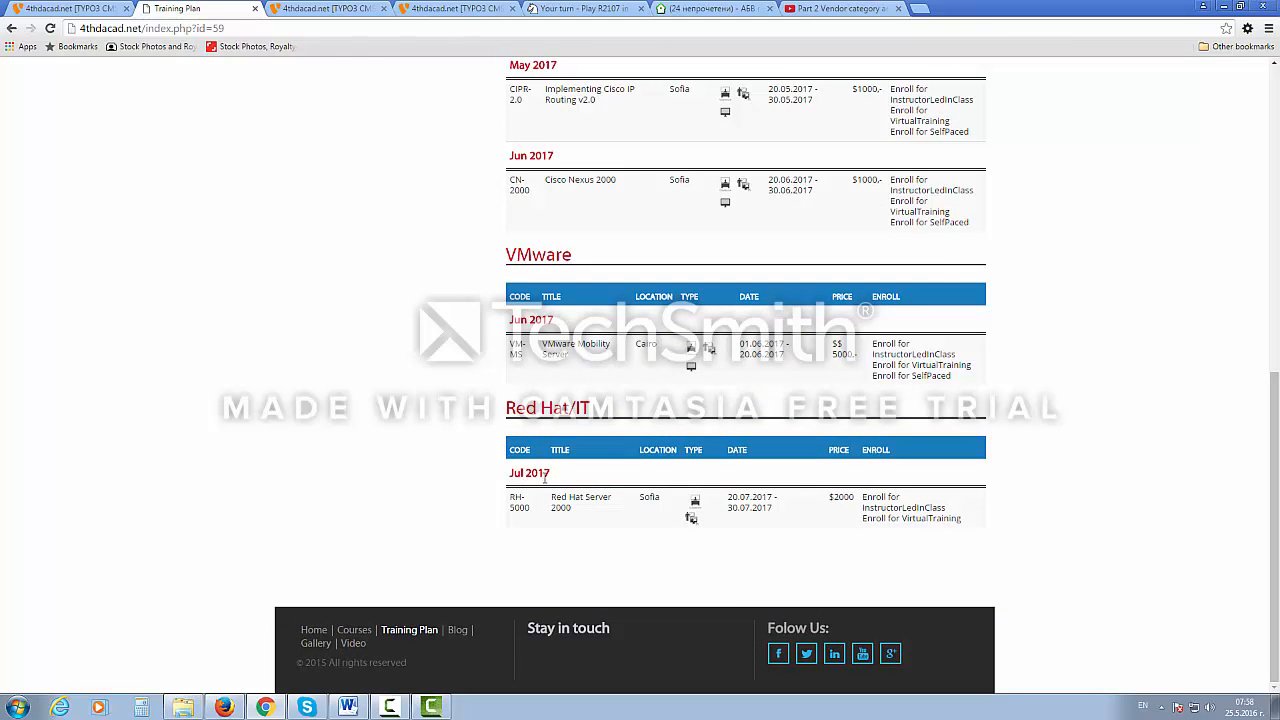
pyautogui.scroll(3, 545, 478)
pyautogui.scroll(-2, 545, 478)
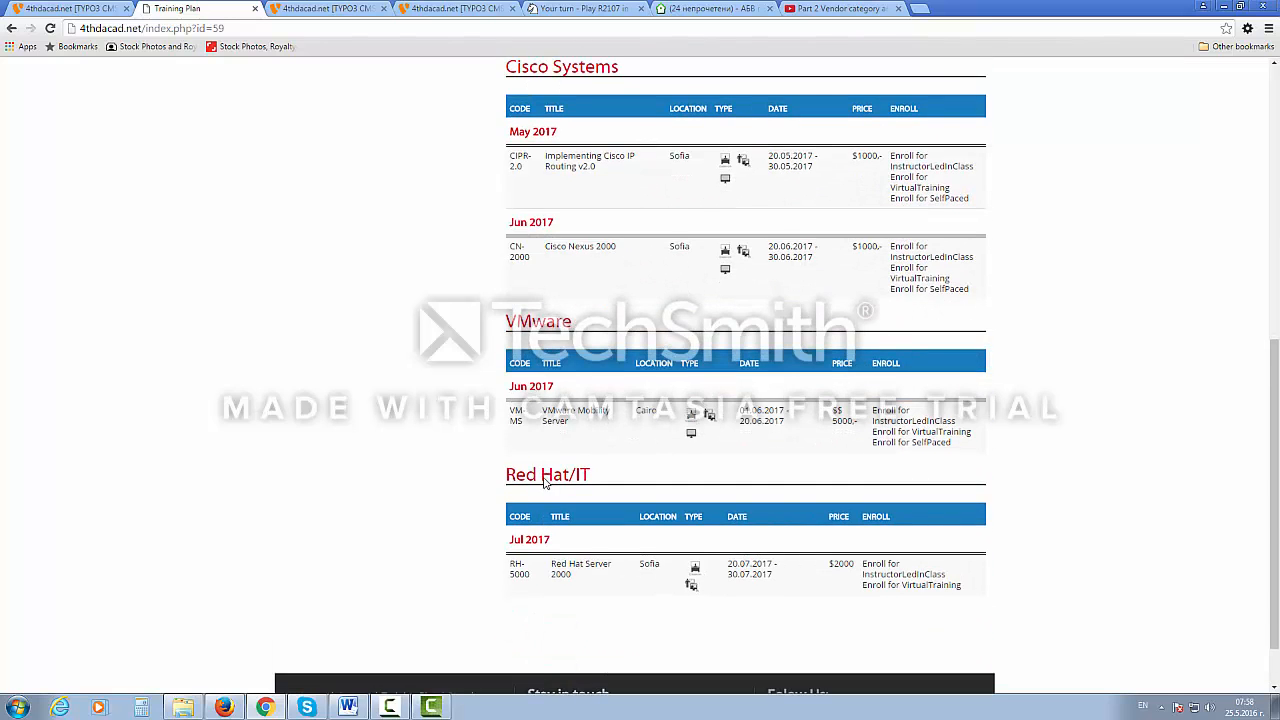
pyautogui.scroll(3, 545, 478)
pyautogui.scroll(1, 545, 478)
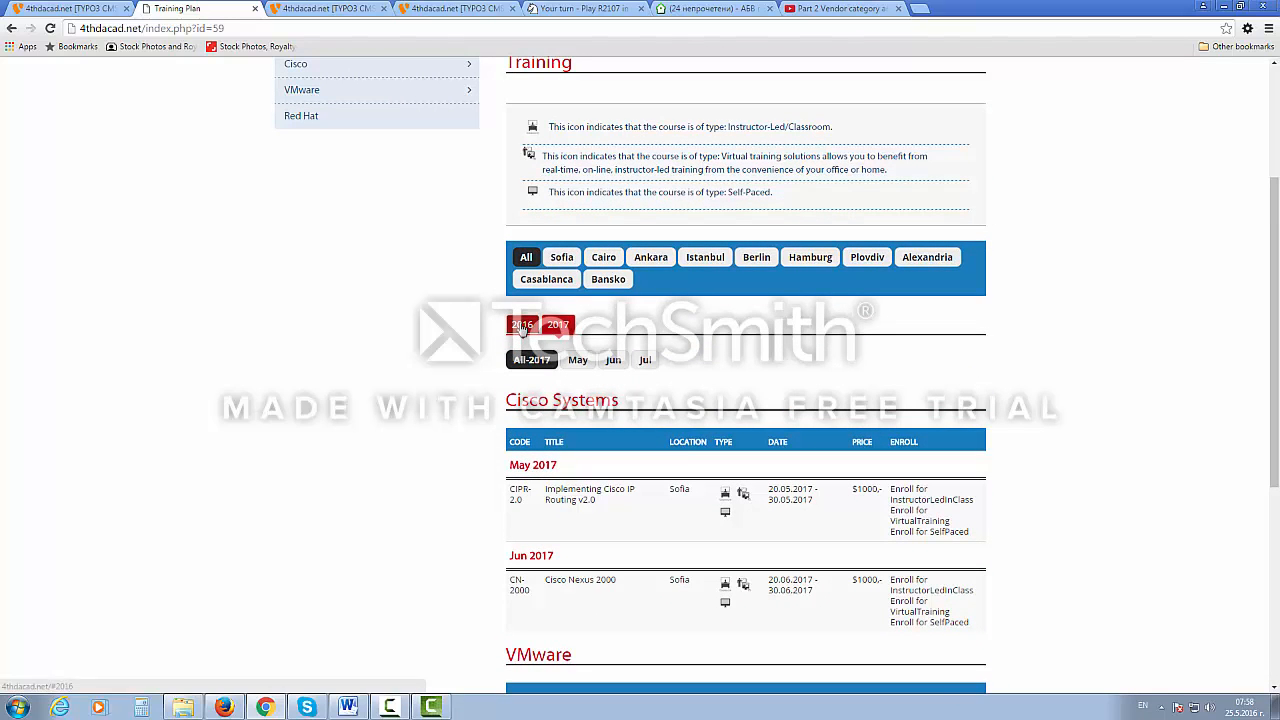
# Return to the TYPO3 backend and enable Show clipboard and Localization view for the RedHat record list.
pyautogui.click(77, 8)
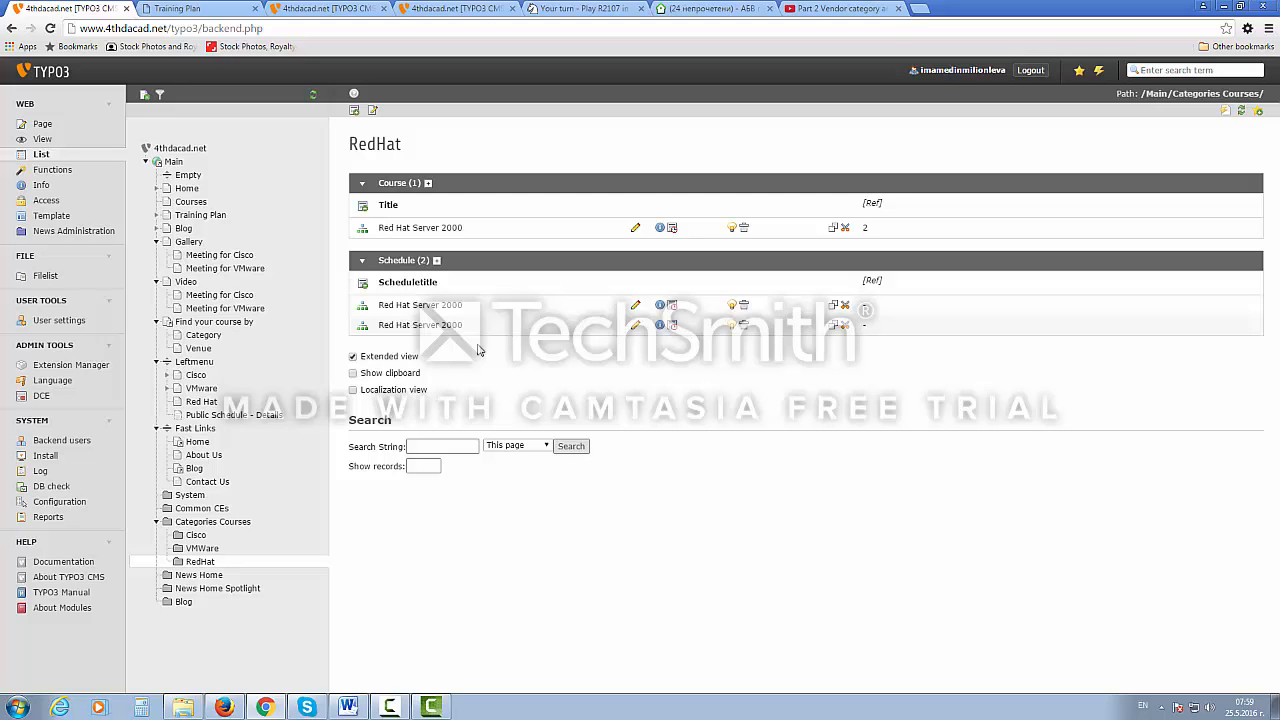
pyautogui.click(353, 373)
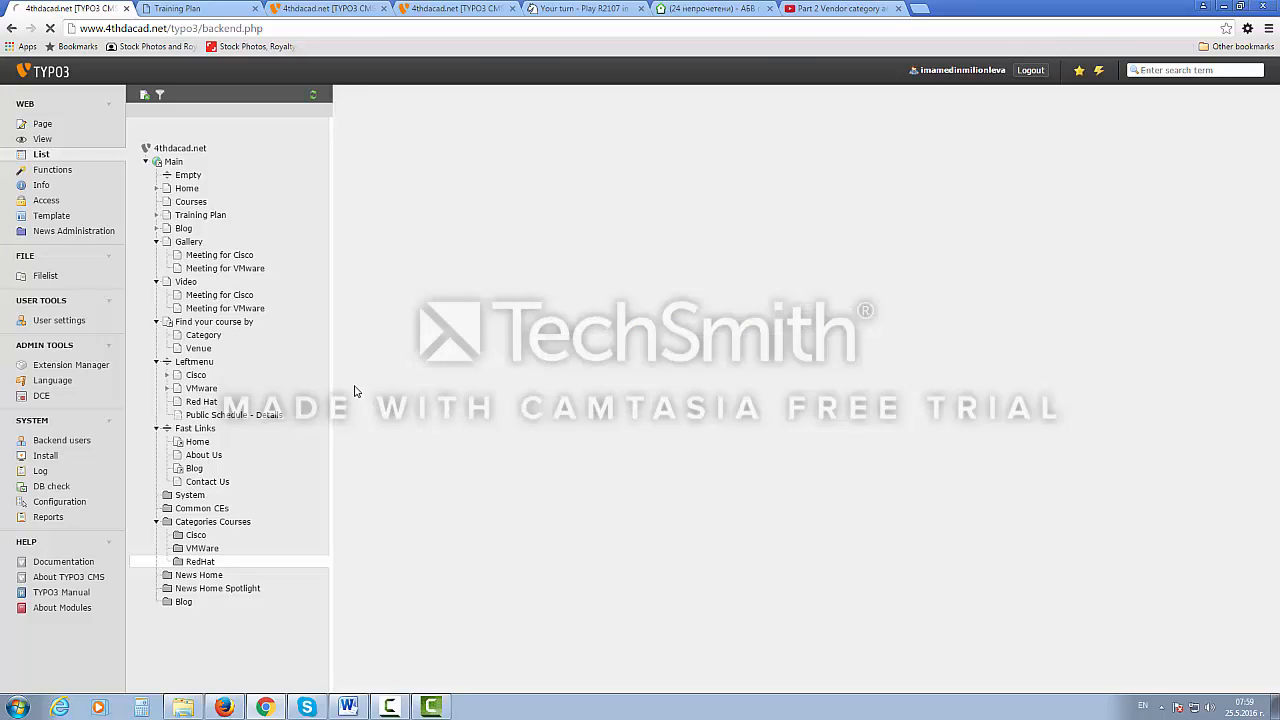
pyautogui.click(355, 392)
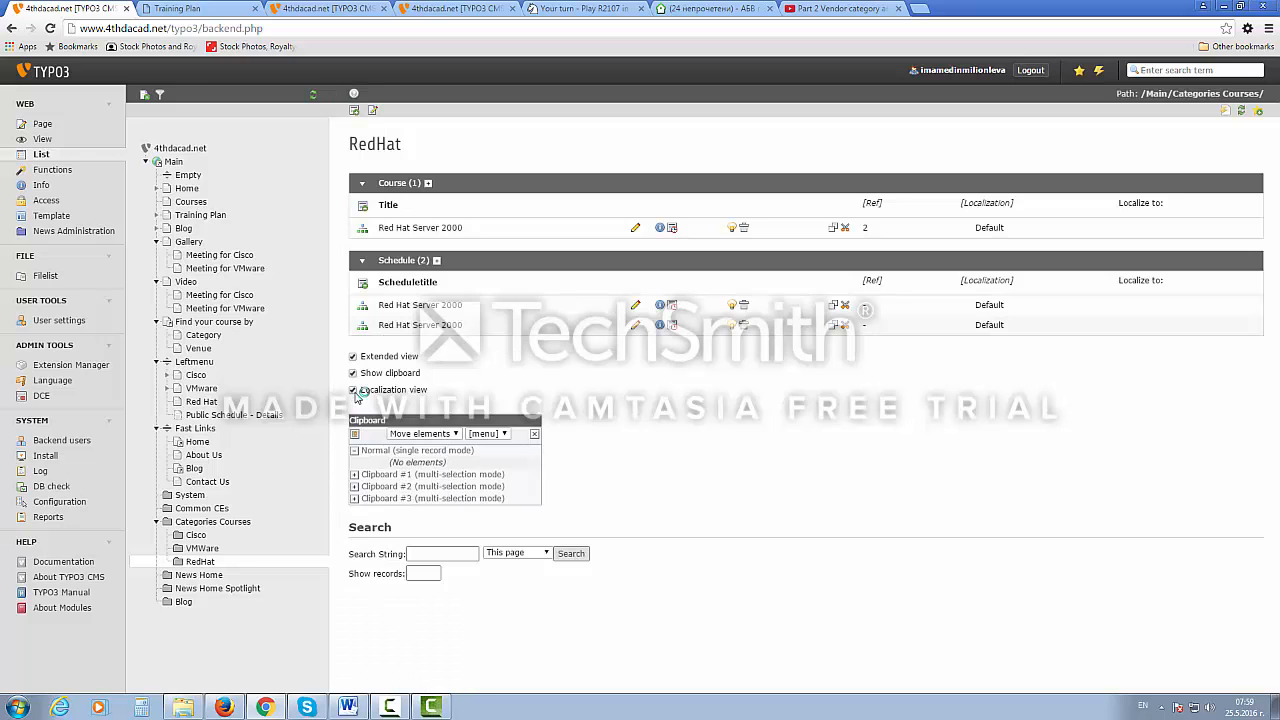
pyautogui.click(428, 708)
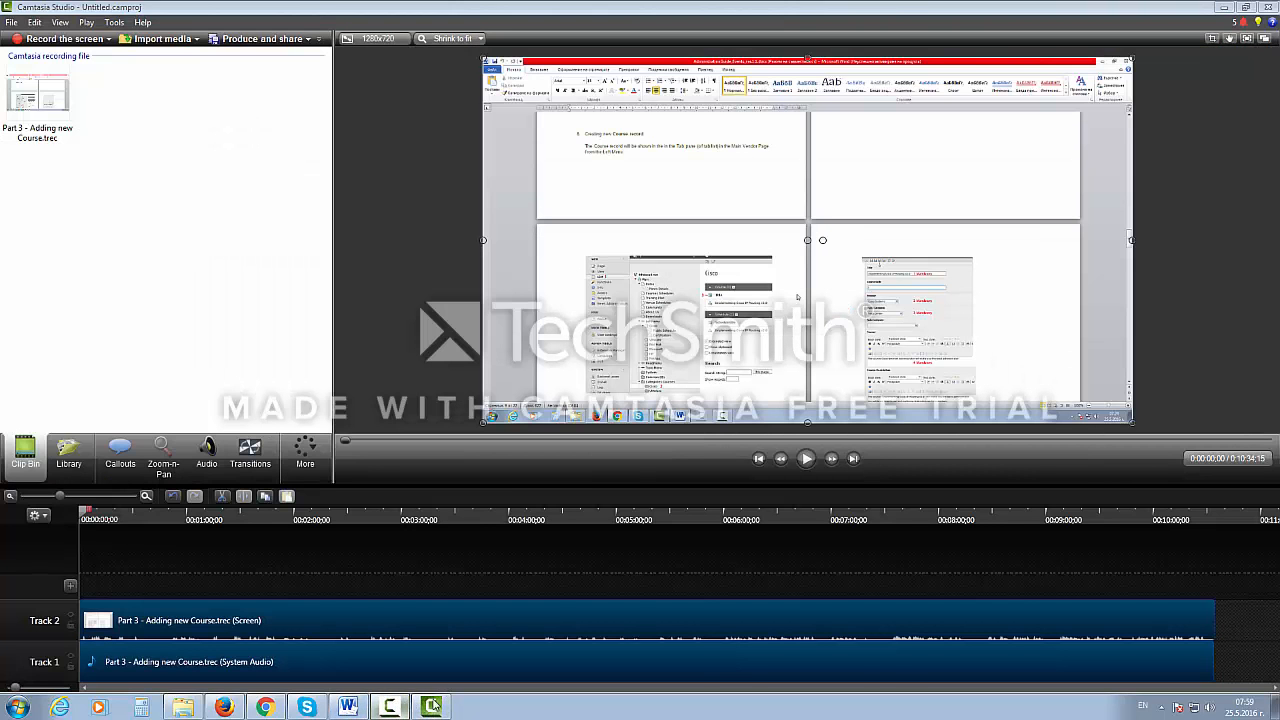
pyautogui.click(432, 706)
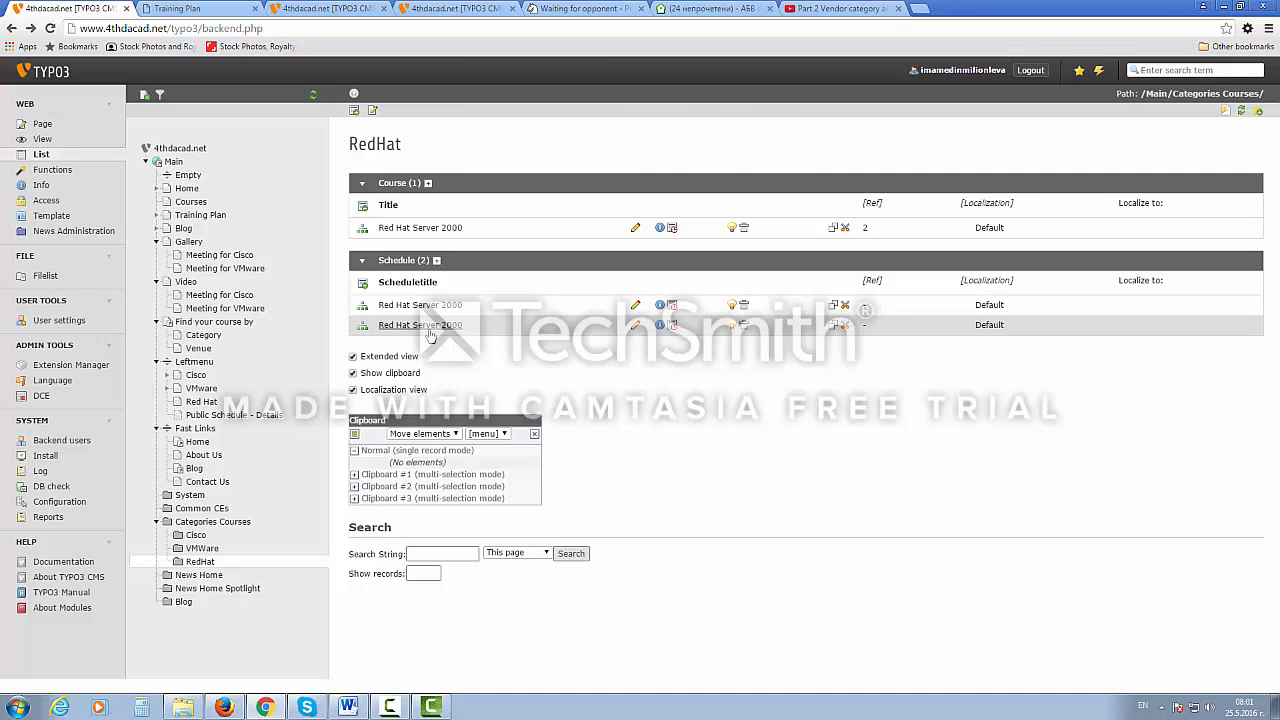
# Show only the RedHat Schedule table and add the Citytitle, Datestart and Dateend columns to its record list.
pyautogui.click(398, 263)
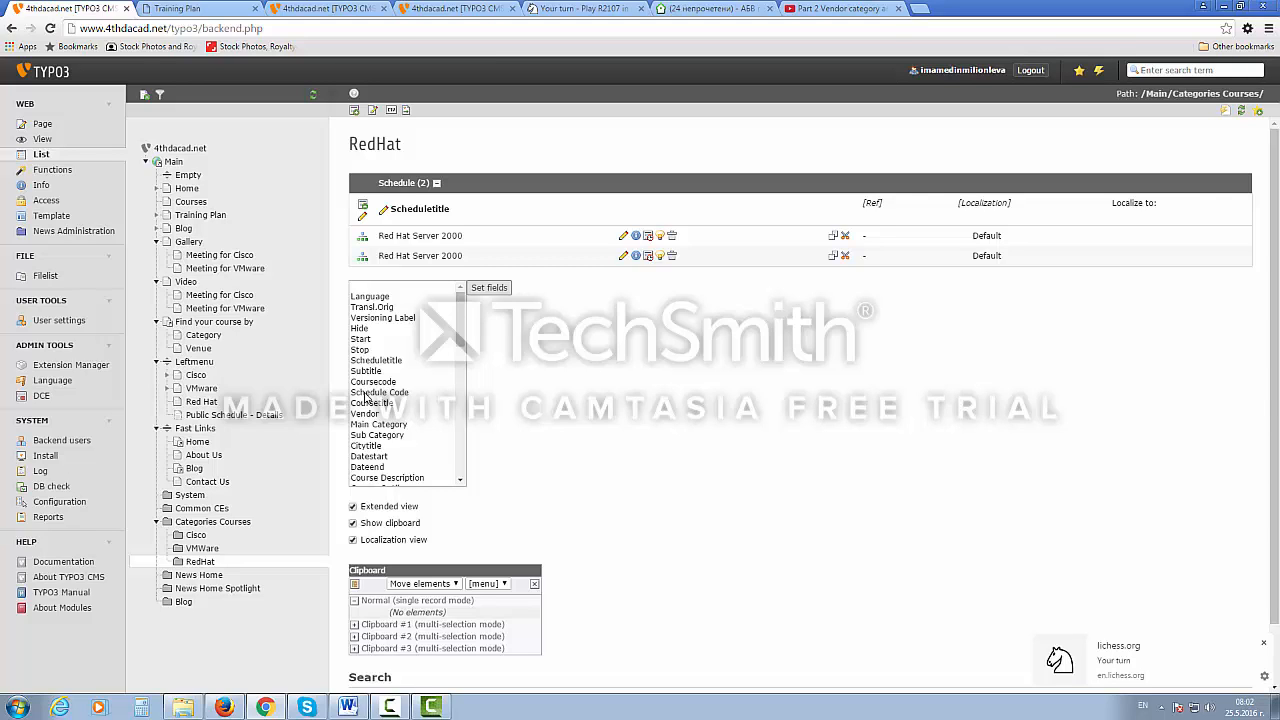
pyautogui.click(1263, 643)
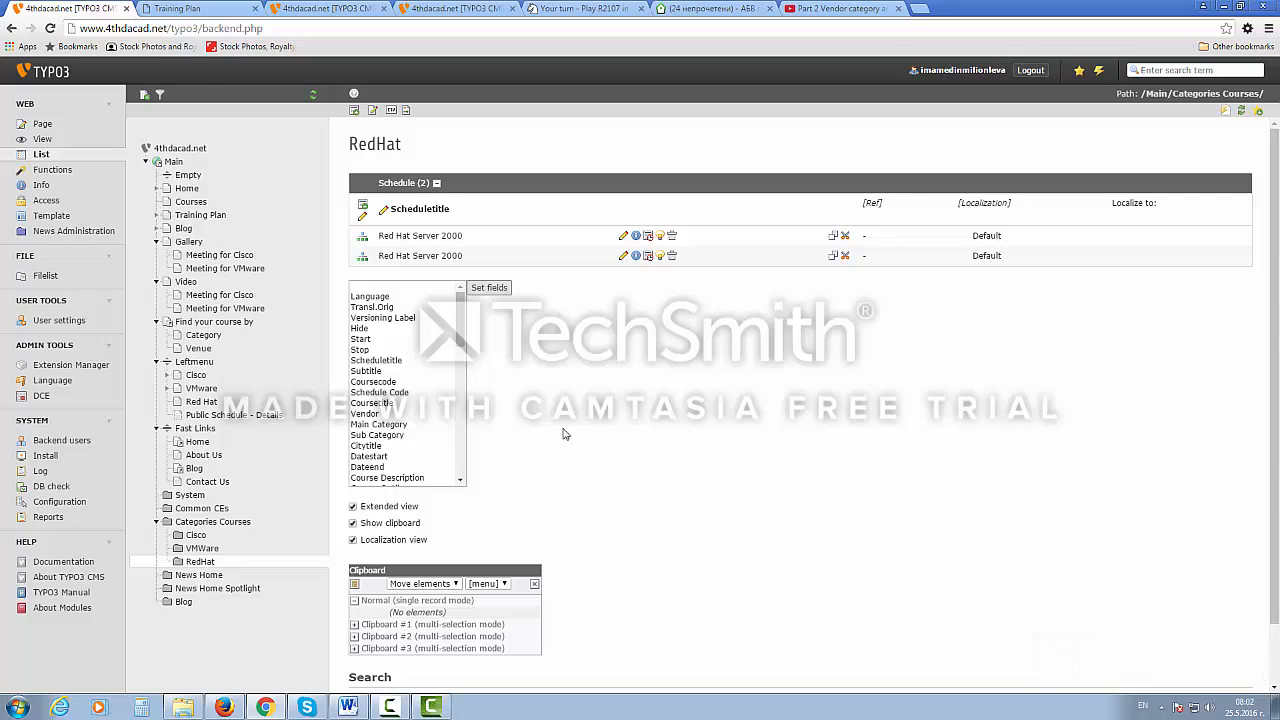
pyautogui.click(375, 427)
pyautogui.keyDown('ctrl'); pyautogui.click(381, 428); pyautogui.keyUp('ctrl')
pyautogui.keyDown('ctrl'); pyautogui.click(370, 458); pyautogui.keyUp('ctrl')
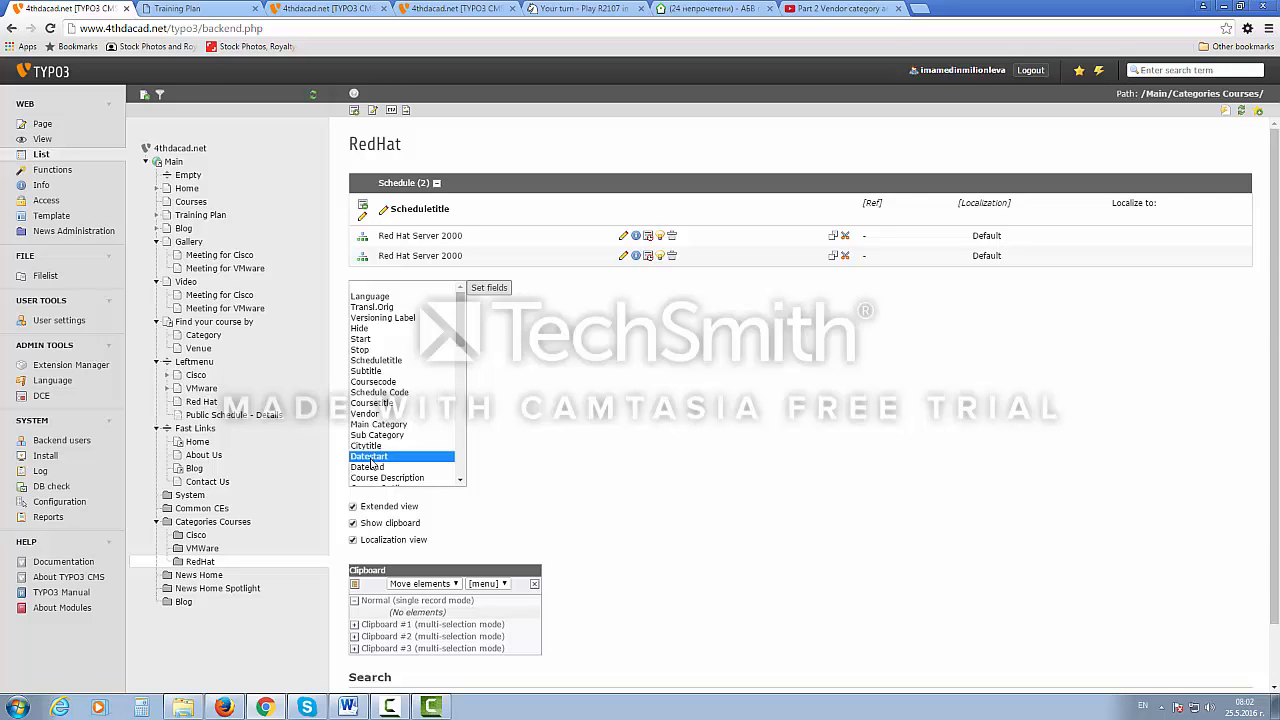
pyautogui.keyDown('ctrl'); pyautogui.click(372, 469); pyautogui.keyUp('ctrl')
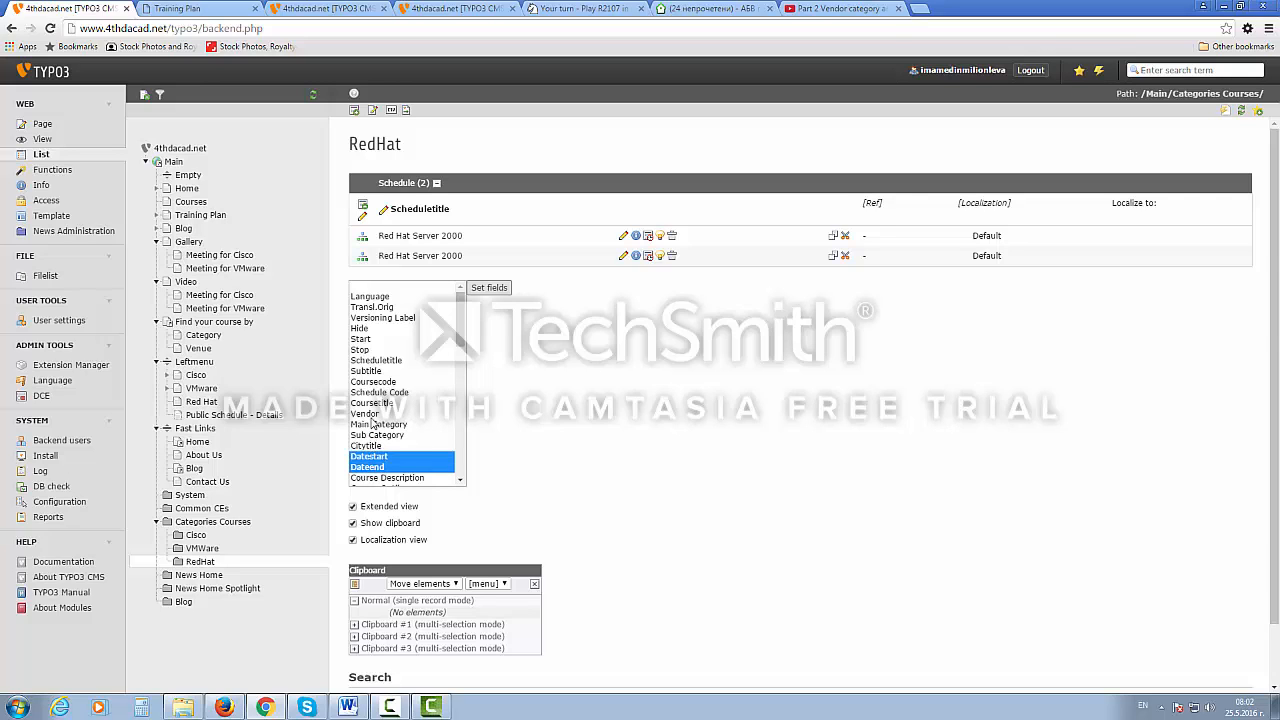
pyautogui.keyDown('ctrl'); pyautogui.click(369, 447); pyautogui.keyUp('ctrl')
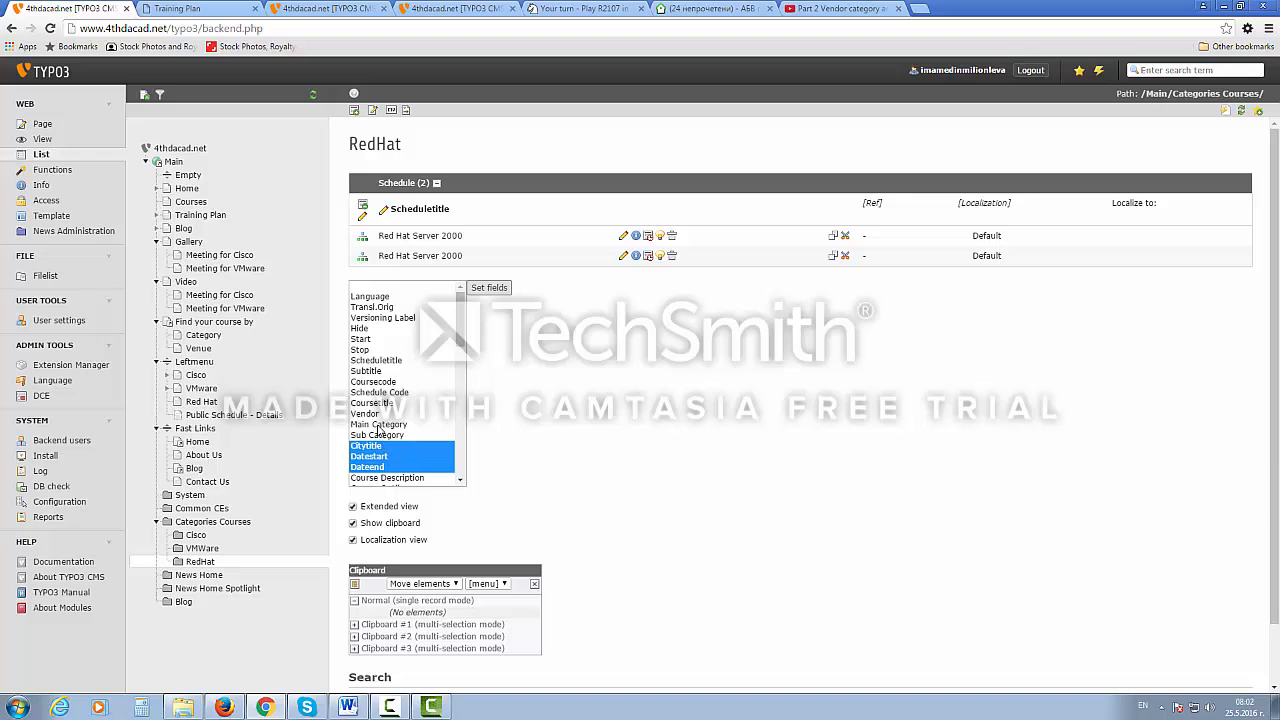
pyautogui.click(490, 288)
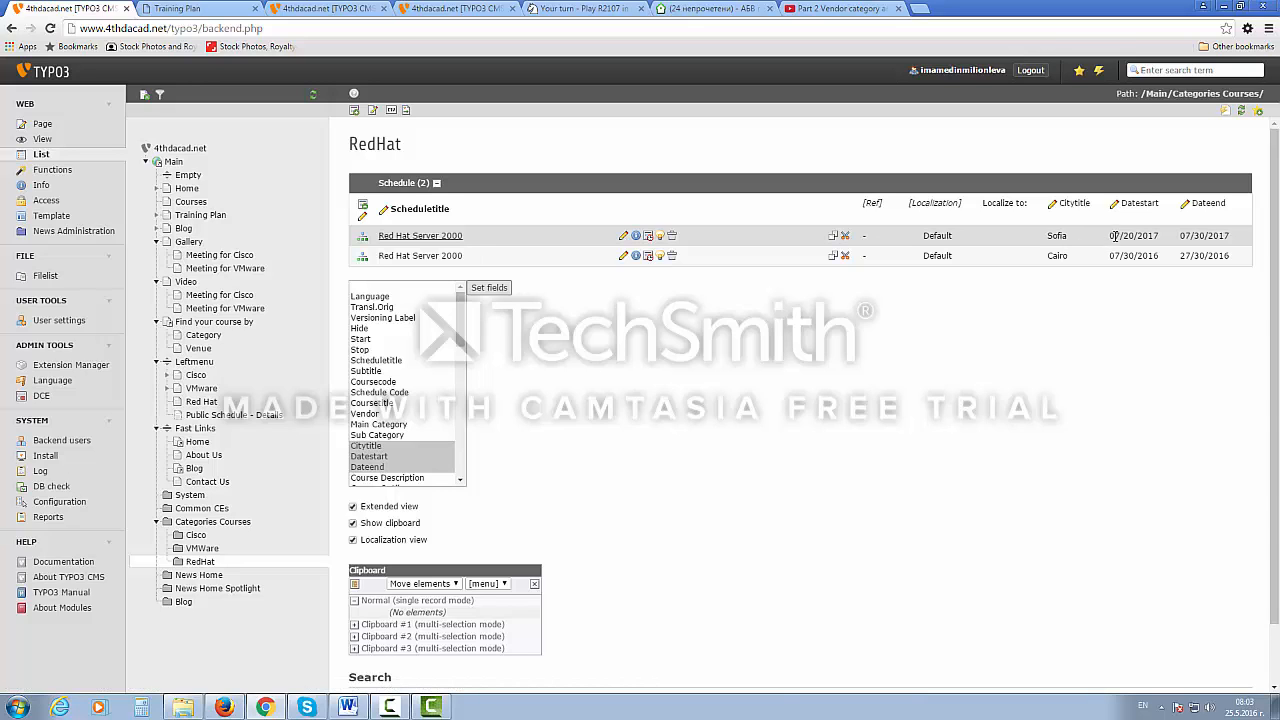
pyautogui.moveTo(1108, 236); pyautogui.dragTo(1160, 237)
pyautogui.doubleClick(1052, 235)
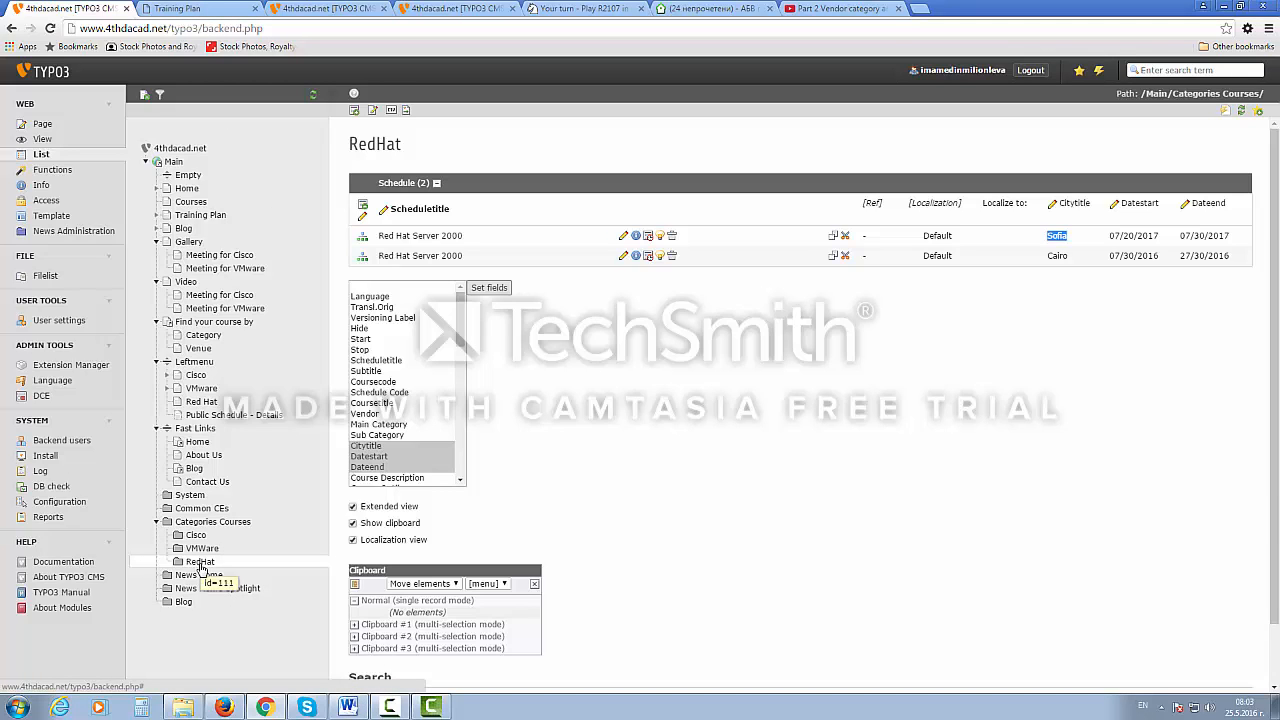
# On the website, go from the Training Plan to the Red Hat vendor page and view its Cloud courses.
pyautogui.click(188, 12)
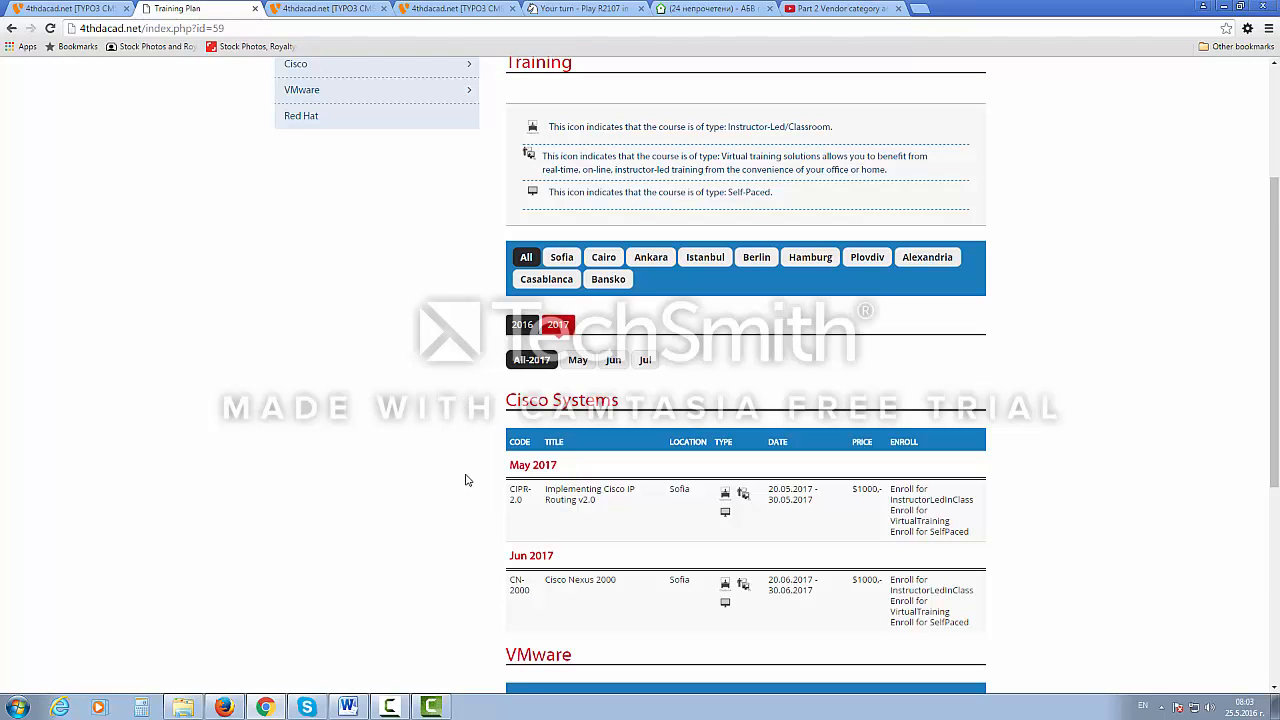
pyautogui.scroll(-1, 467, 481)
pyautogui.scroll(1, 467, 481)
pyautogui.scroll(2, 469, 478)
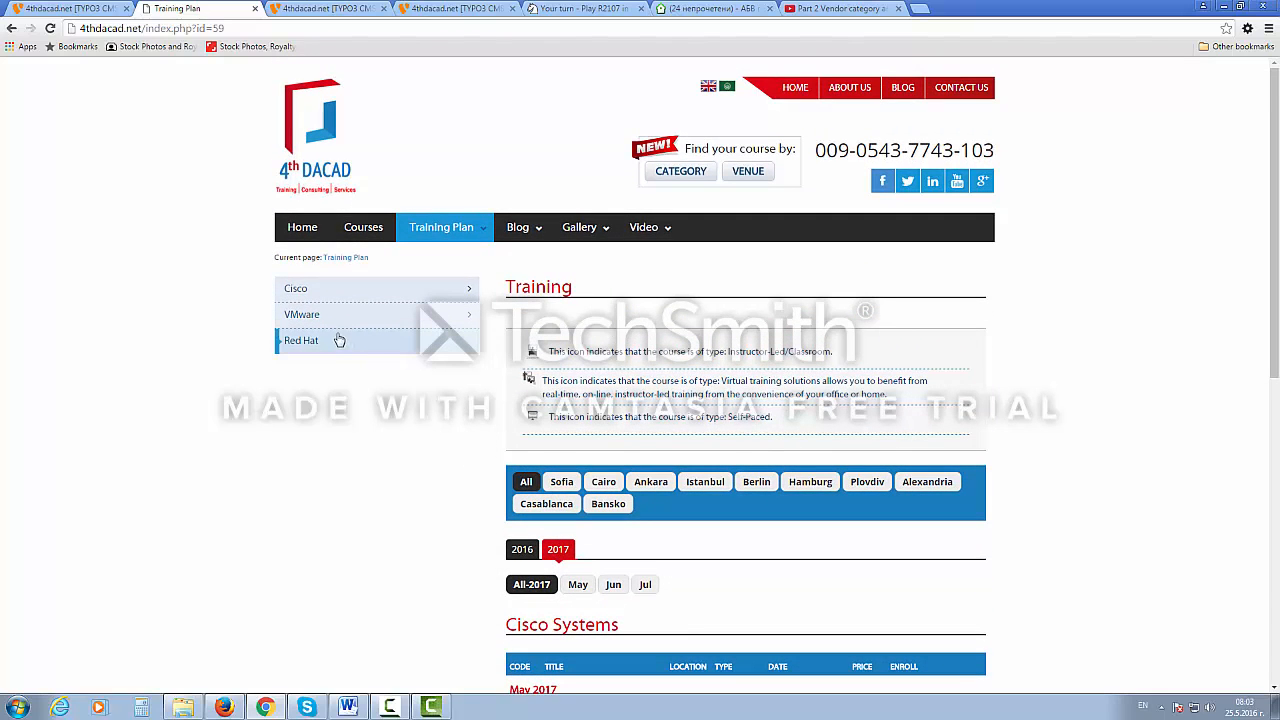
pyautogui.click(304, 345)
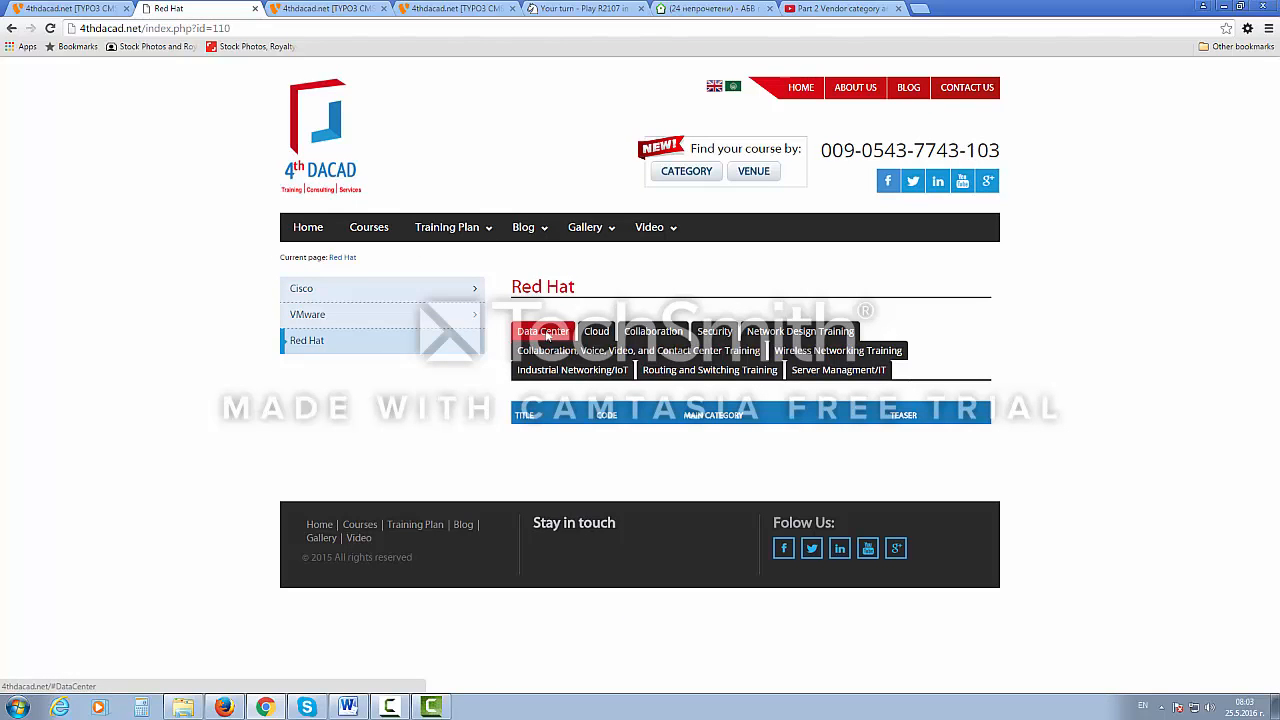
pyautogui.click(597, 334)
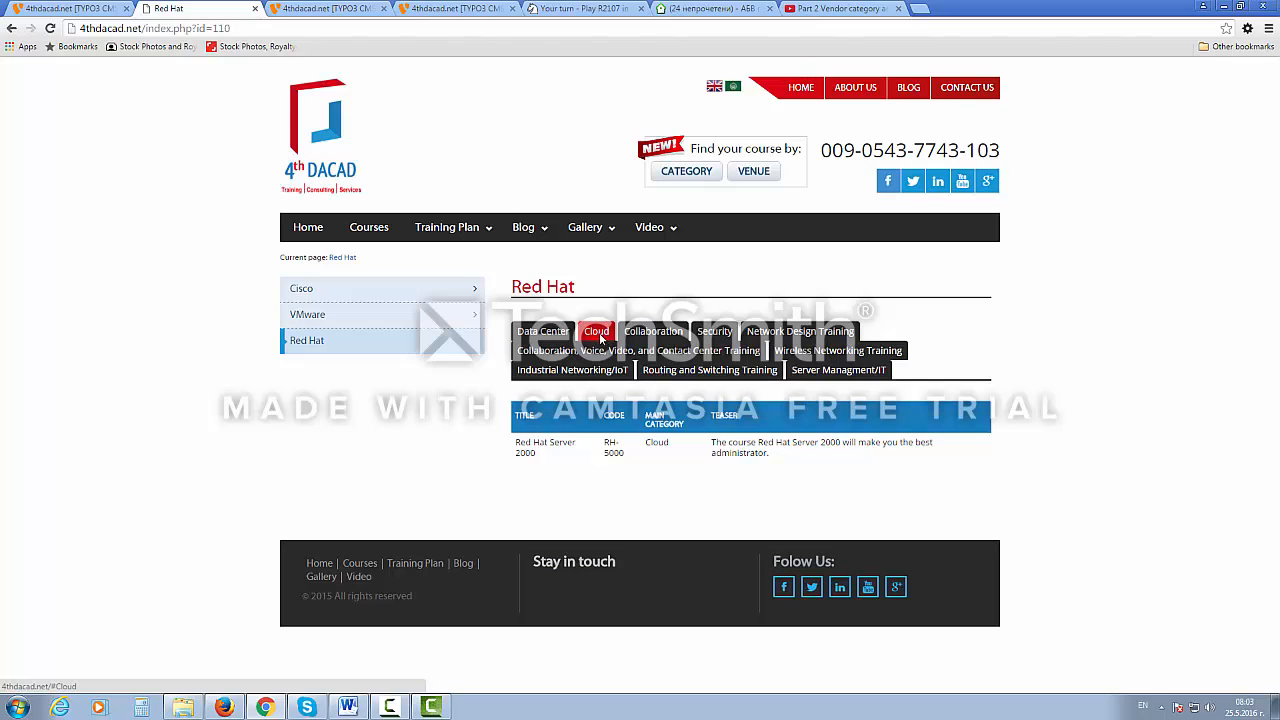
# Open the Red Hat Server 2000 course details and review its listed schedules.
pyautogui.click(533, 446)
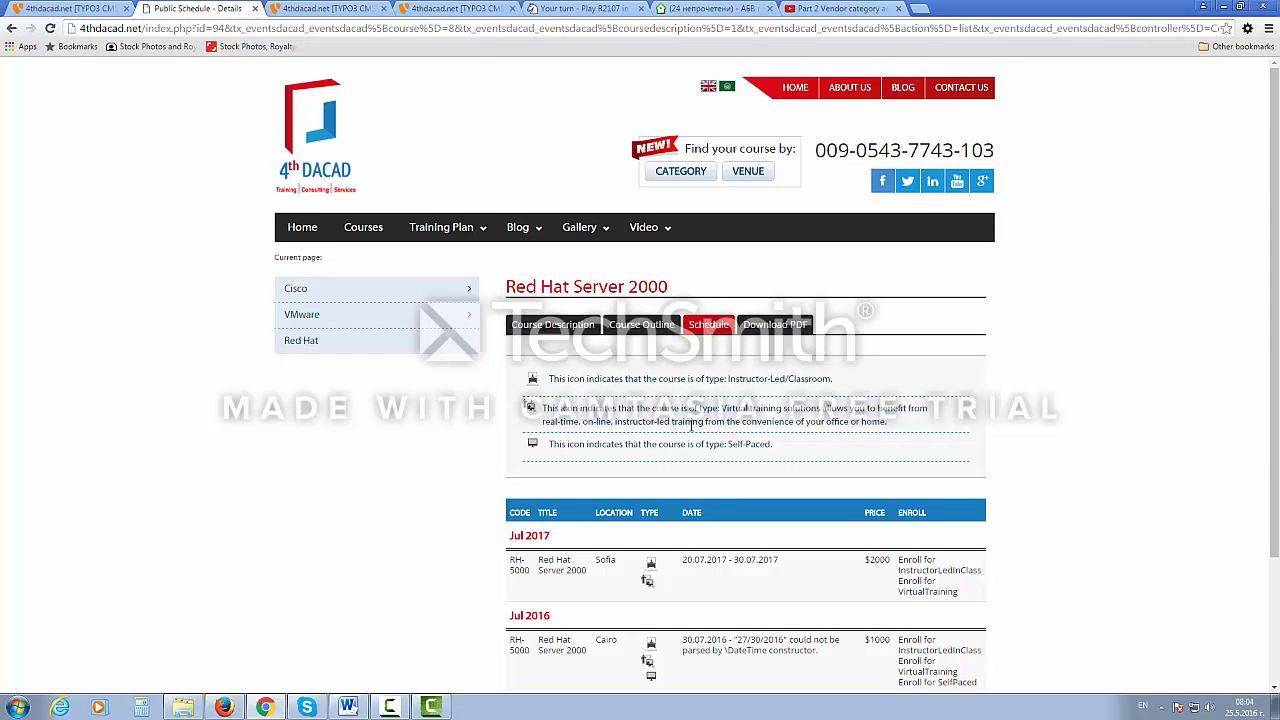
pyautogui.scroll(-3, 691, 425)
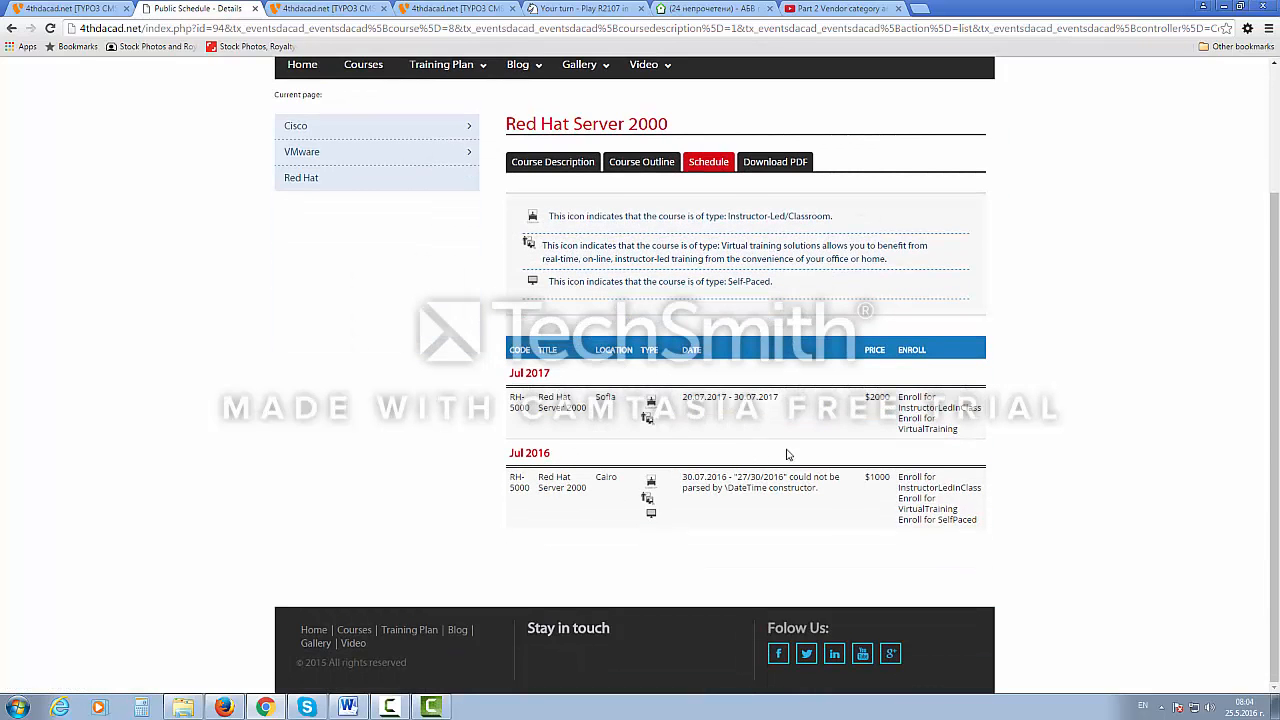
pyautogui.scroll(3, 725, 485)
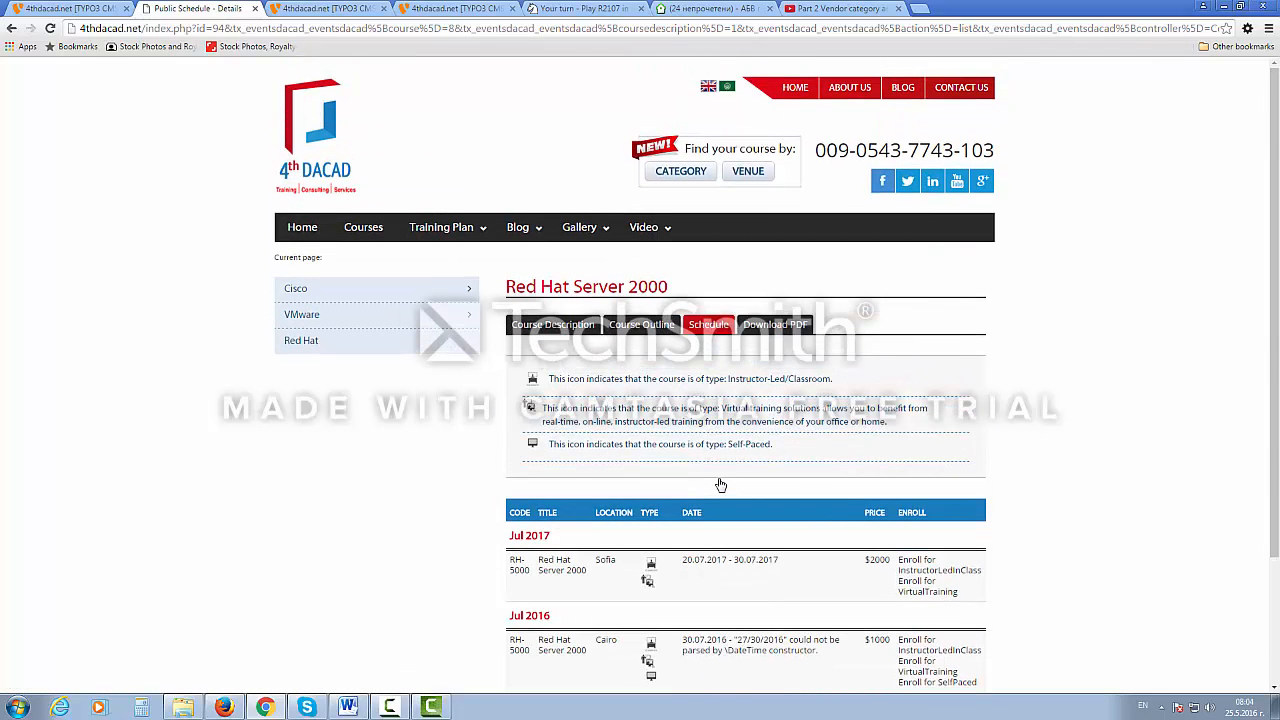
pyautogui.click(432, 707)
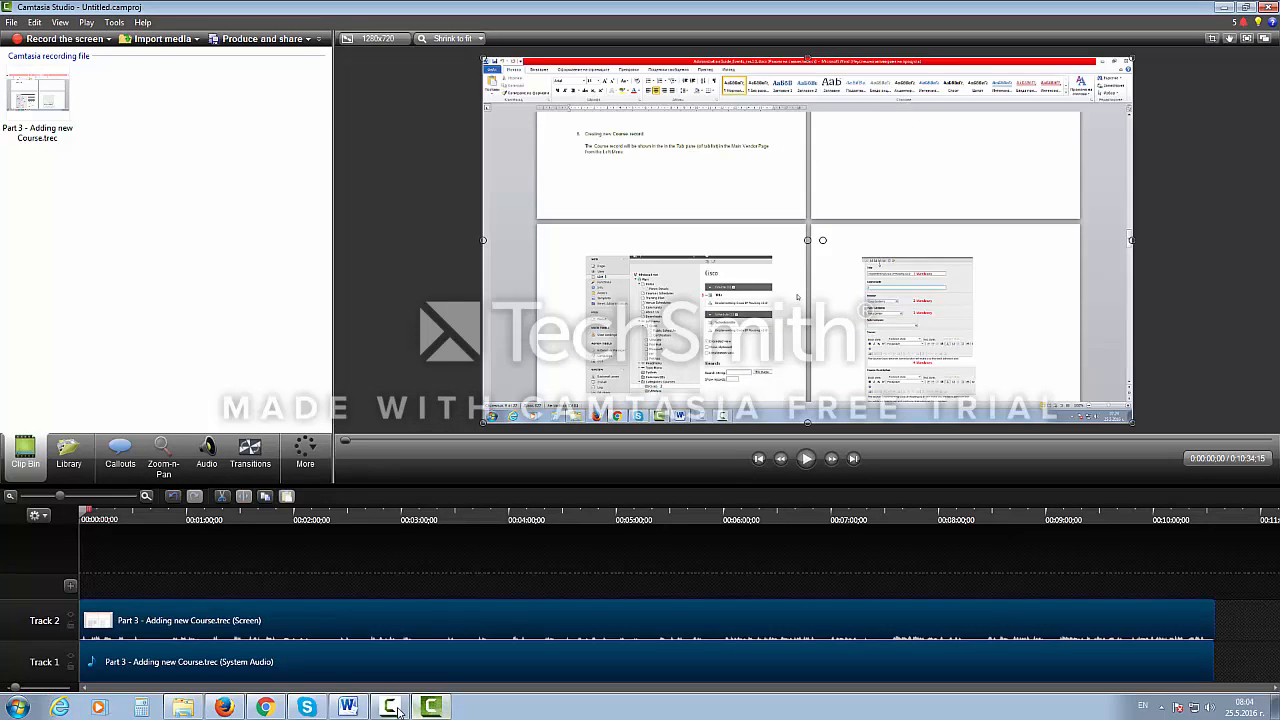
pyautogui.click(390, 707)
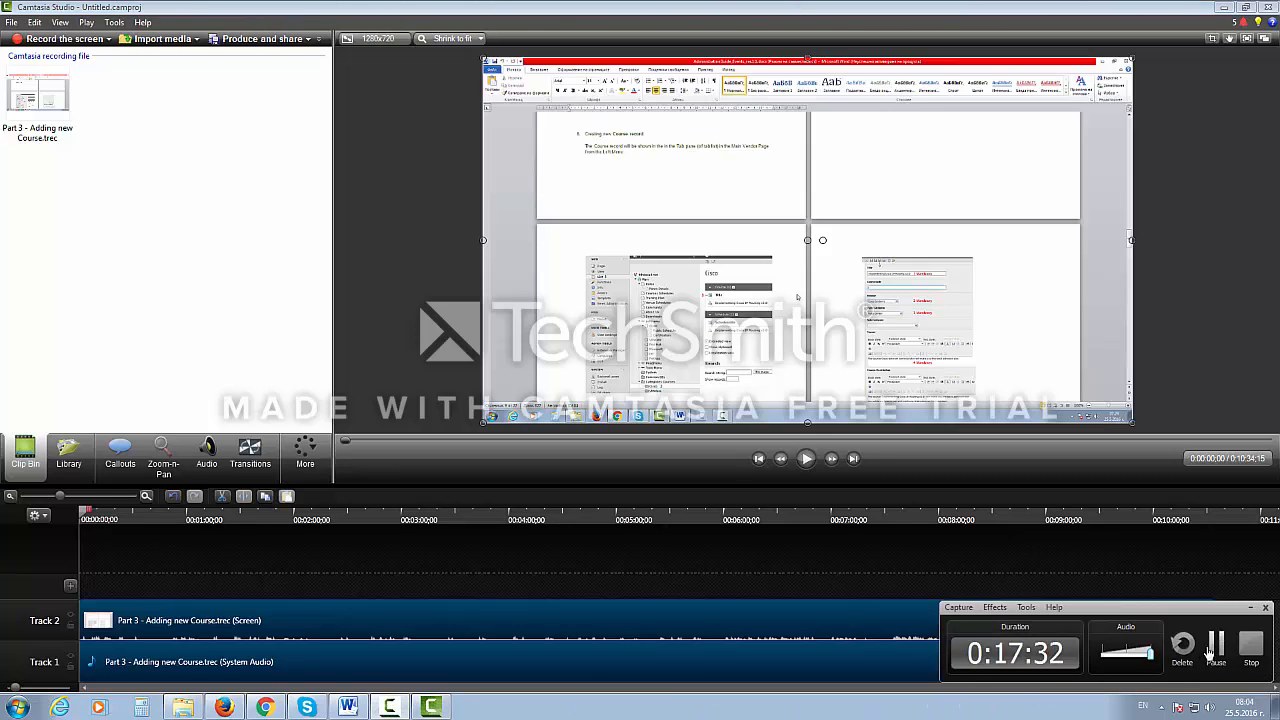